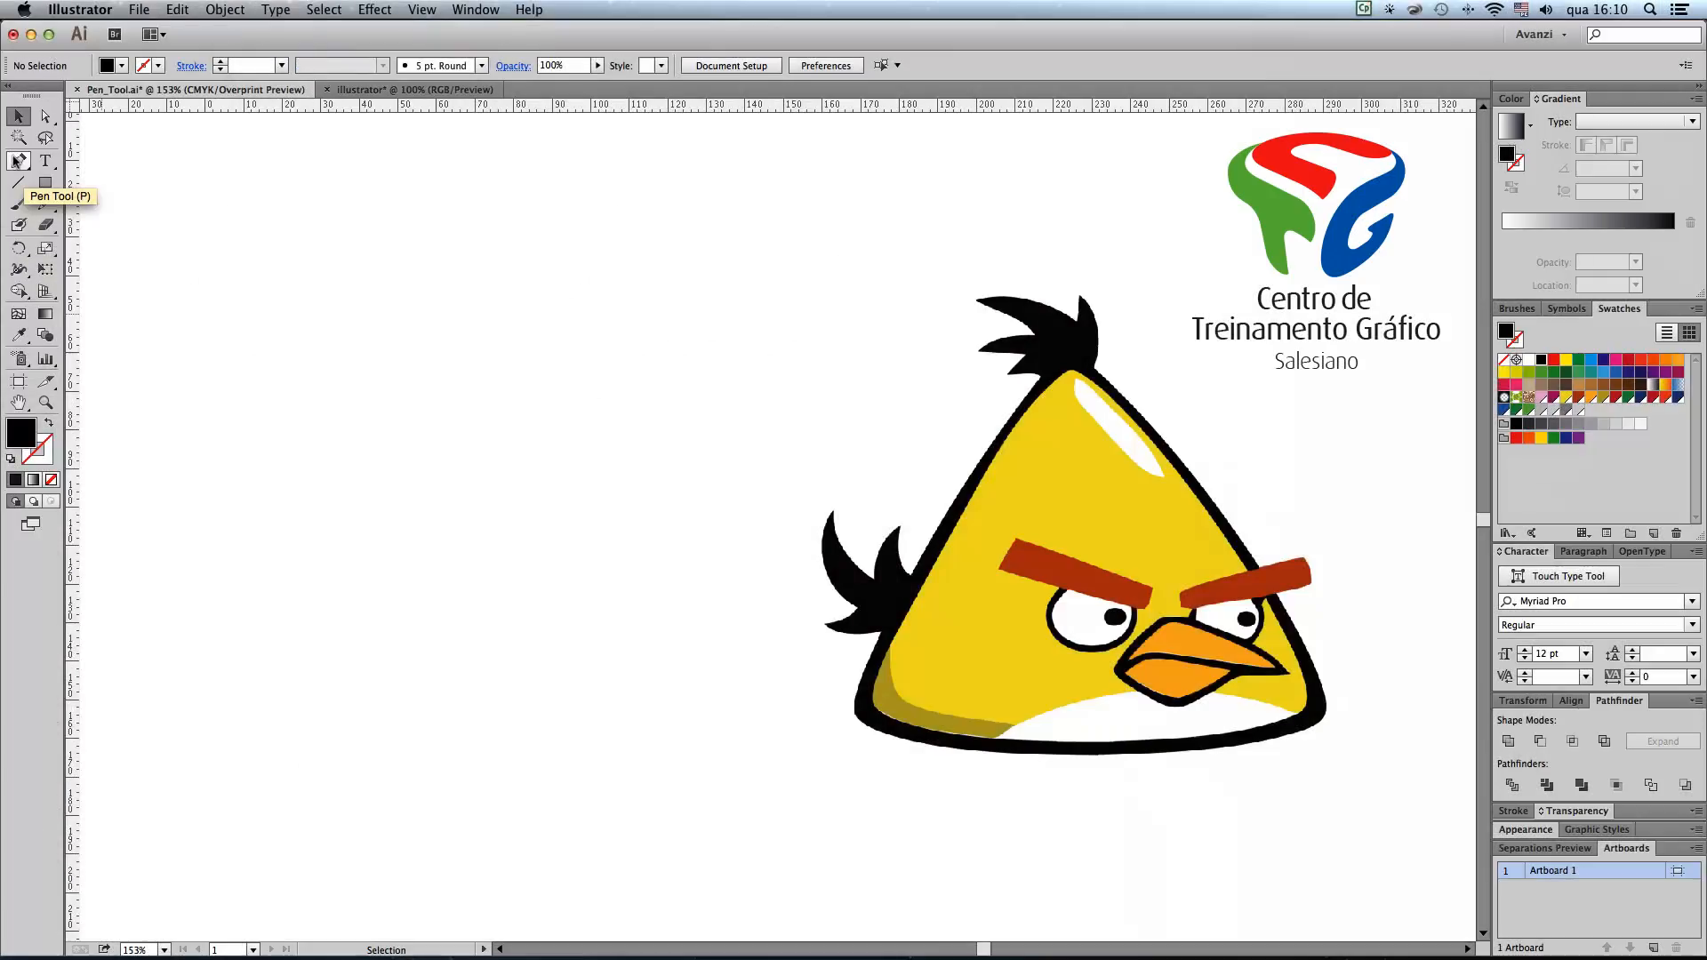
# Step: Set up the Pen tool with no fill, a CMYK Red stroke and a 0.5 pt stroke weight
pyautogui.click(18, 160)
pyautogui.moveTo(15, 162); pyautogui.dragTo(85, 166)
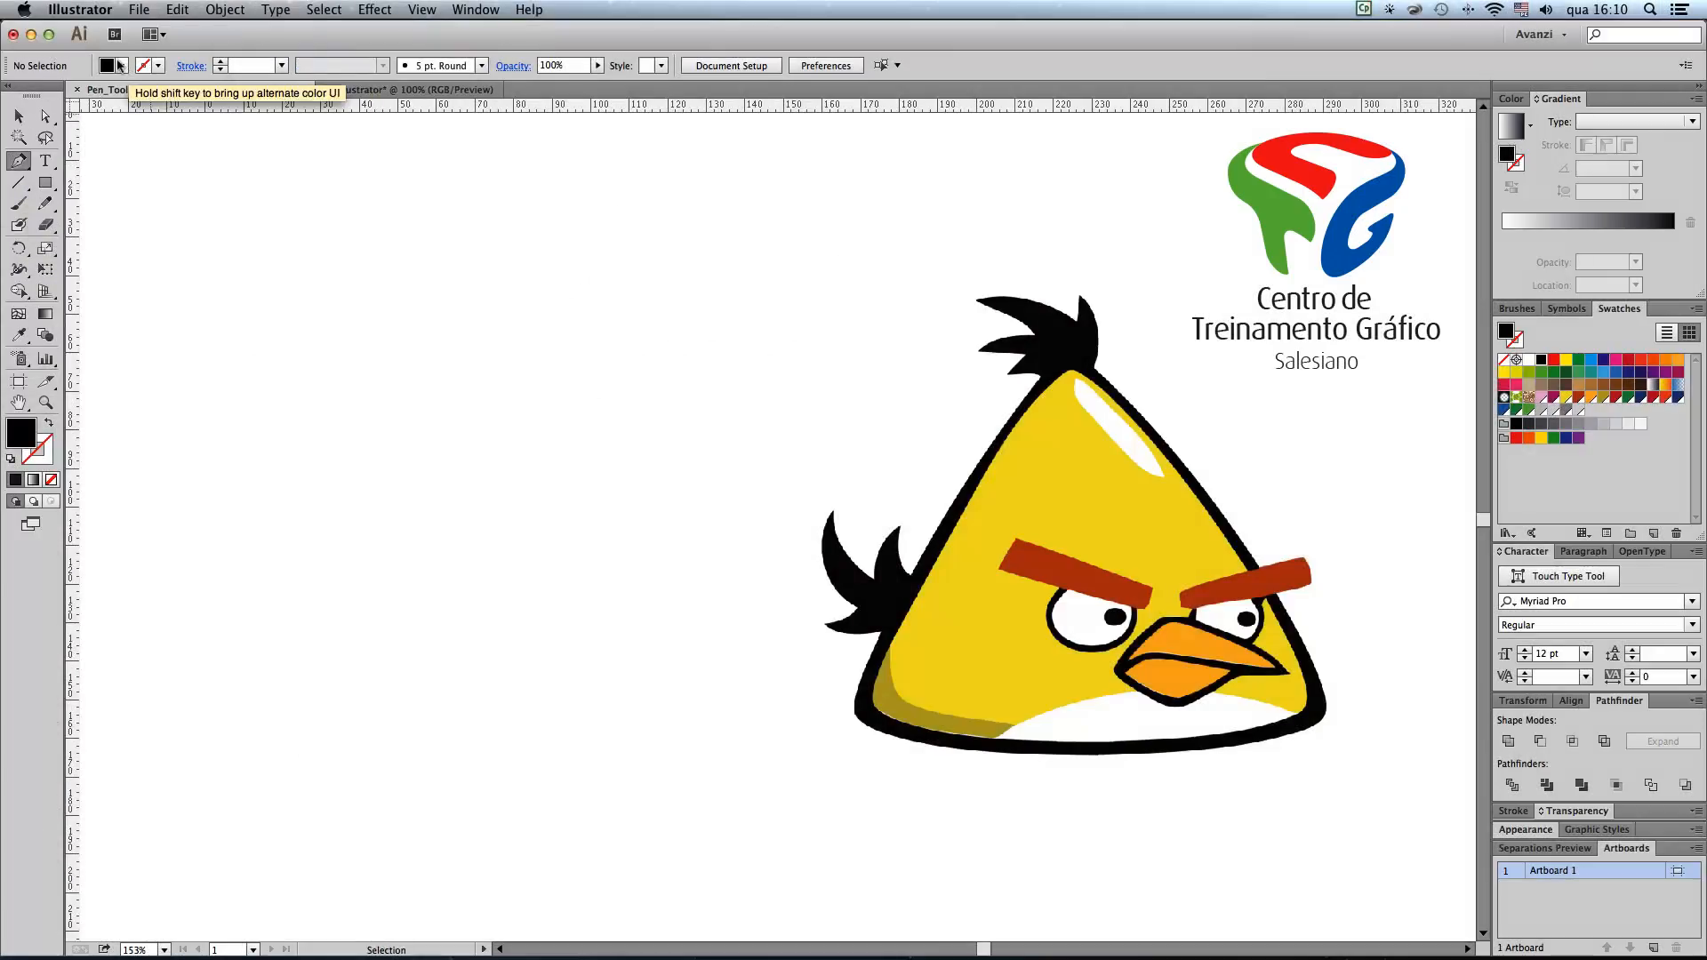
pyautogui.click(122, 65)
pyautogui.click(12, 95)
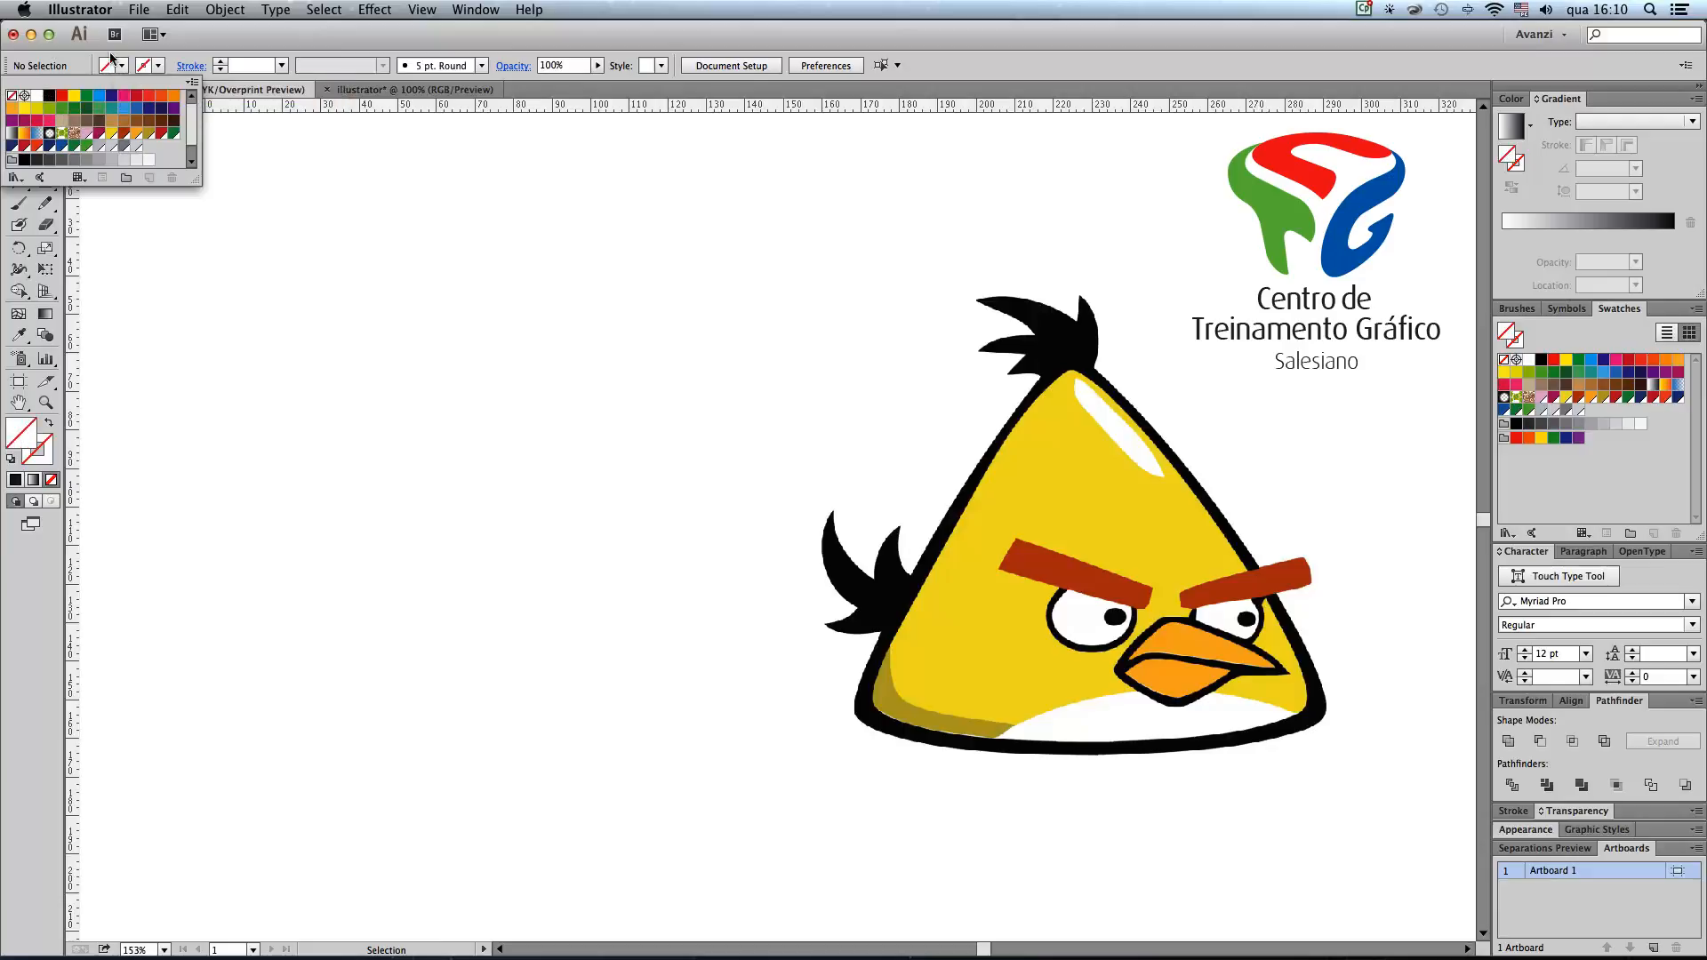
pyautogui.click(155, 65)
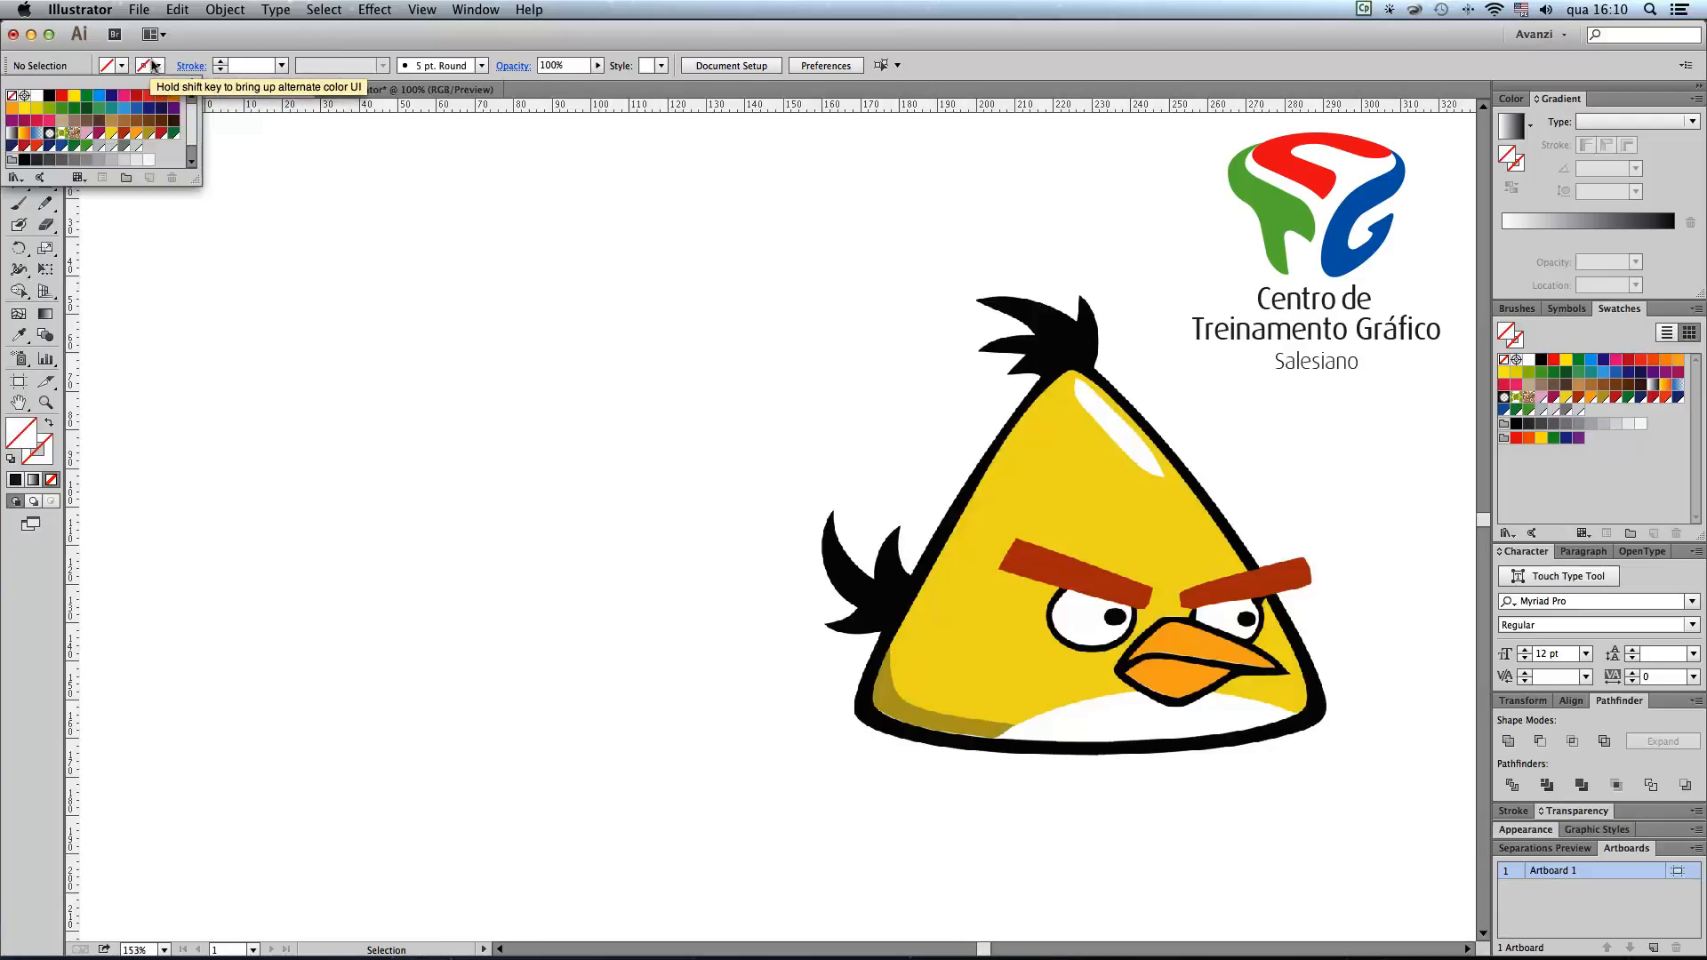
pyautogui.click(55, 97)
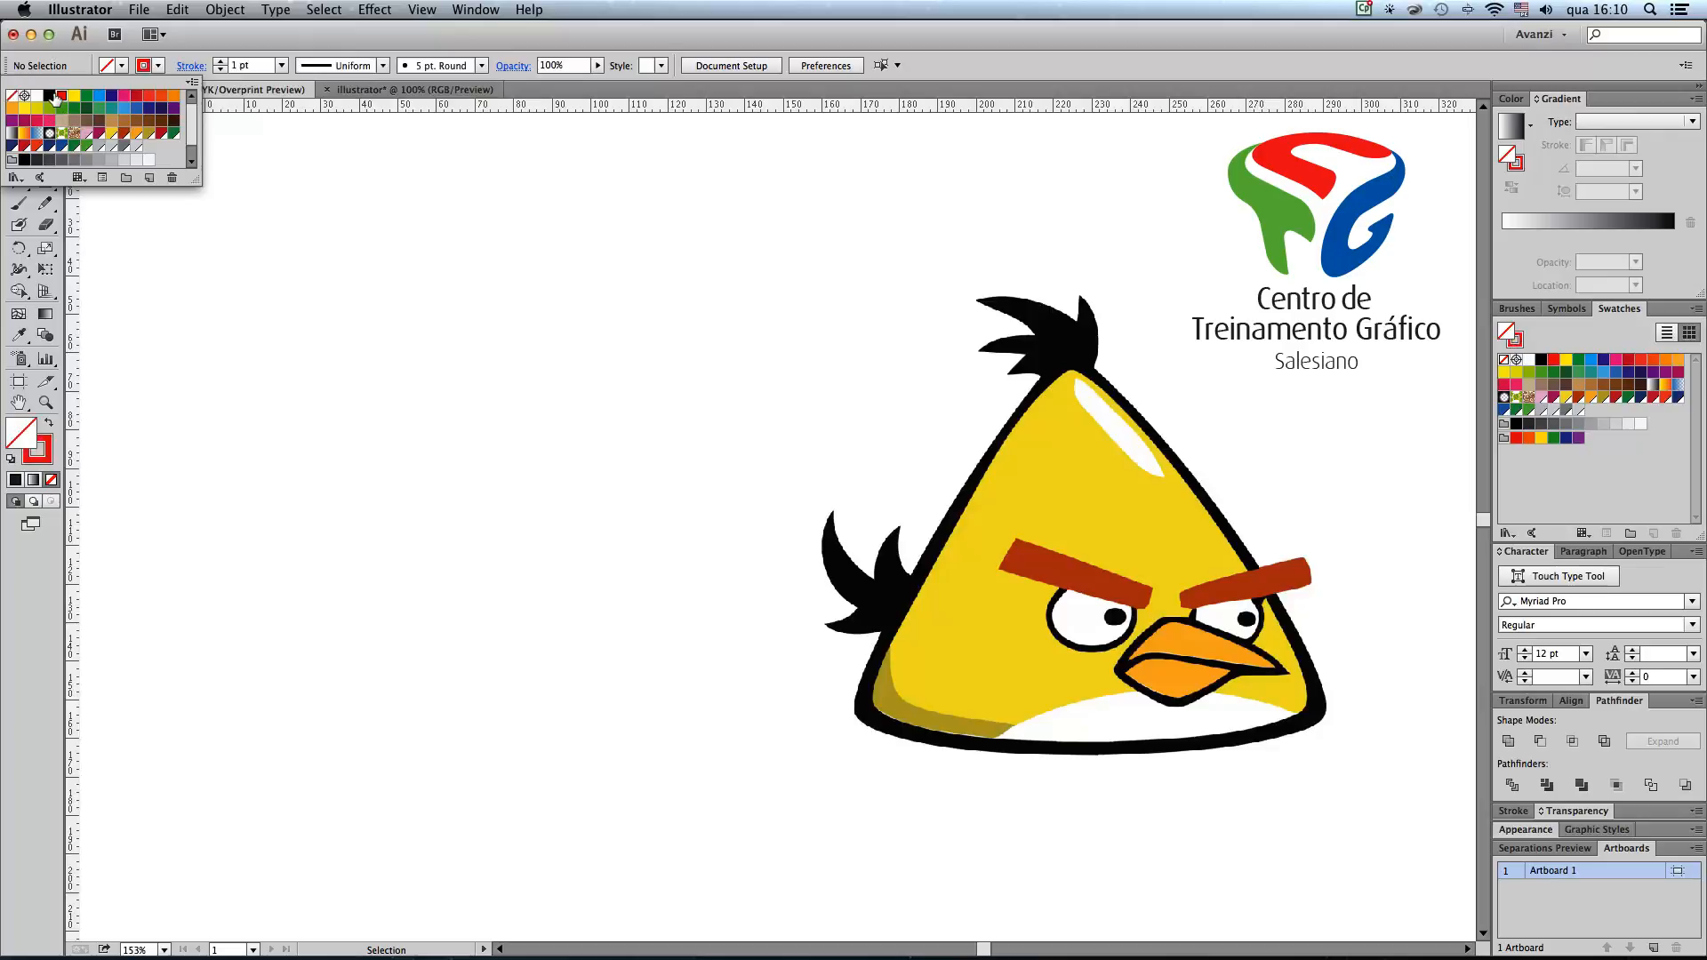
pyautogui.click(279, 65)
pyautogui.click(294, 98)
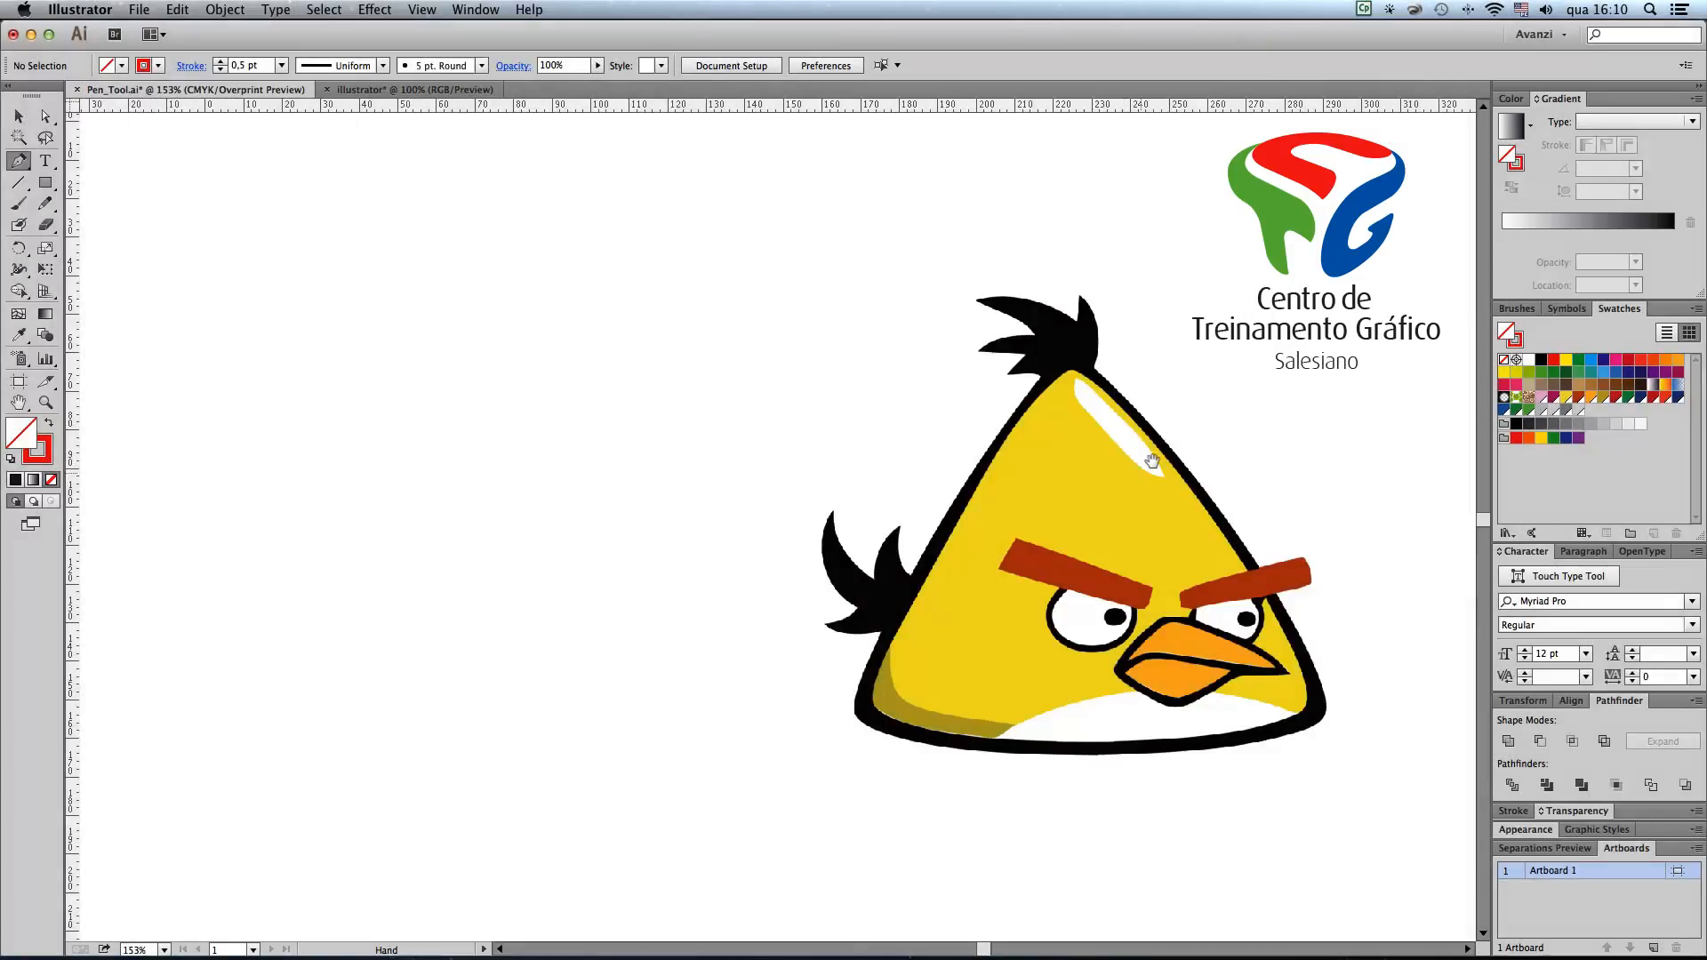
# Step: Trace the outer edge of the bird's black body outline as a closed, smooth curved path with the Pen tool
pyautogui.press('super+space')
pyautogui.moveTo(787, 266); pyautogui.dragTo(1387, 782)
pyautogui.moveTo(1211, 617); pyautogui.dragTo(1221, 482)
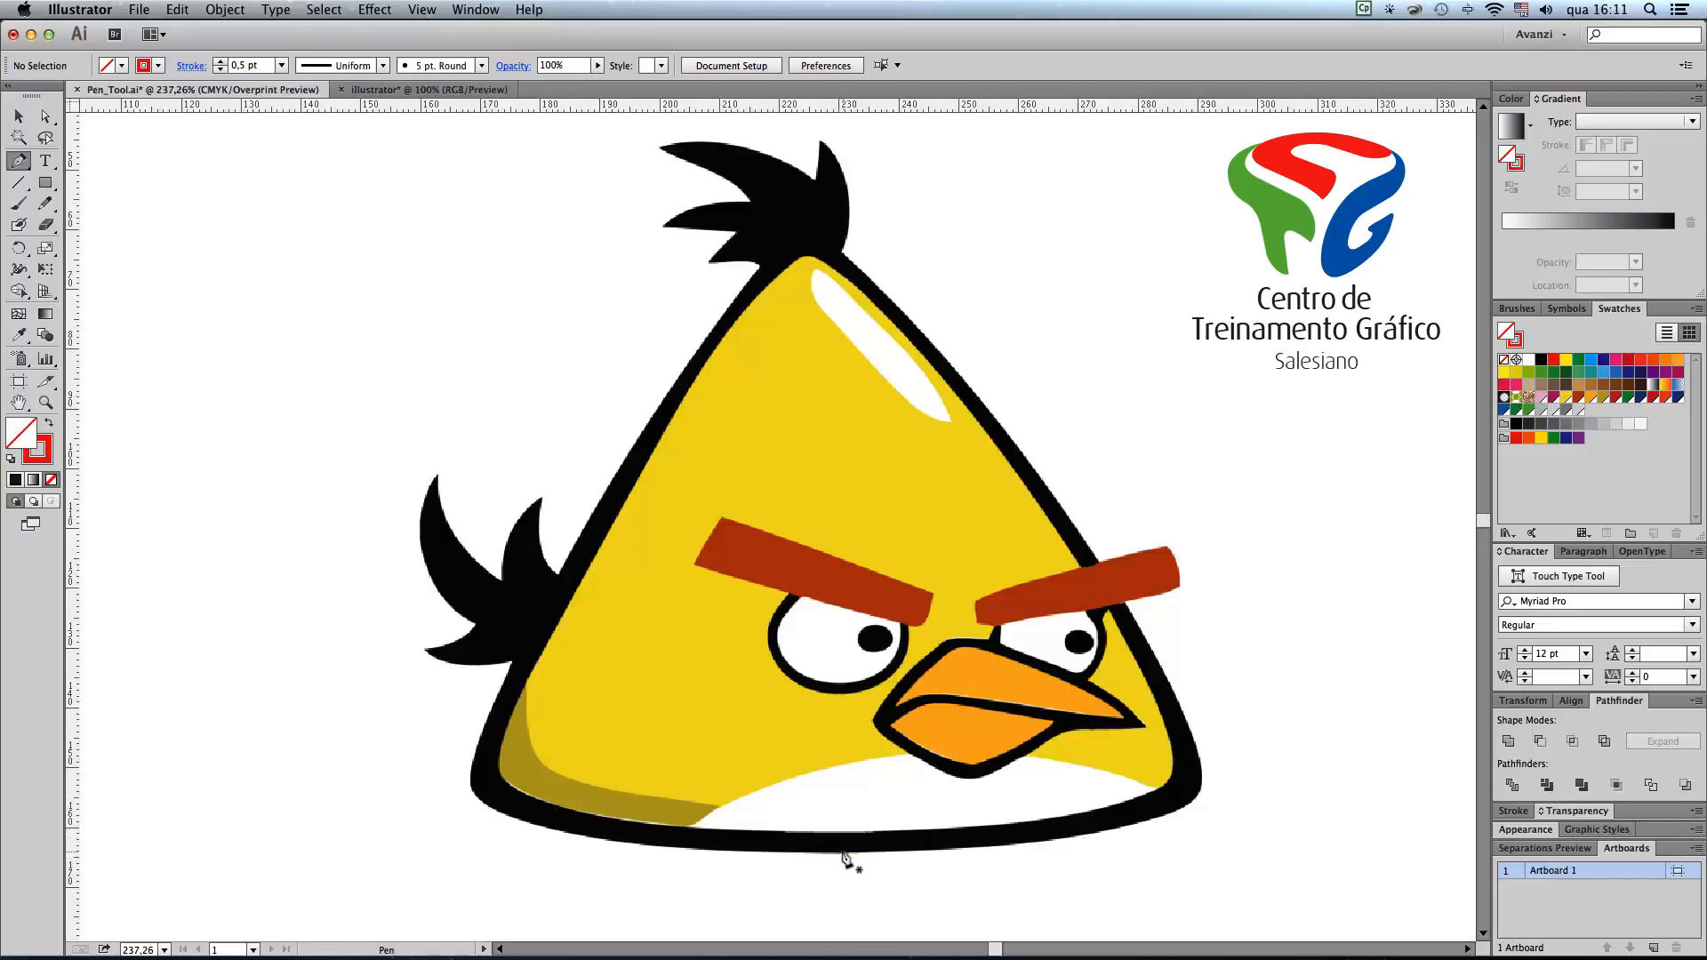
pyautogui.moveTo(861, 853); pyautogui.dragTo(1029, 855)
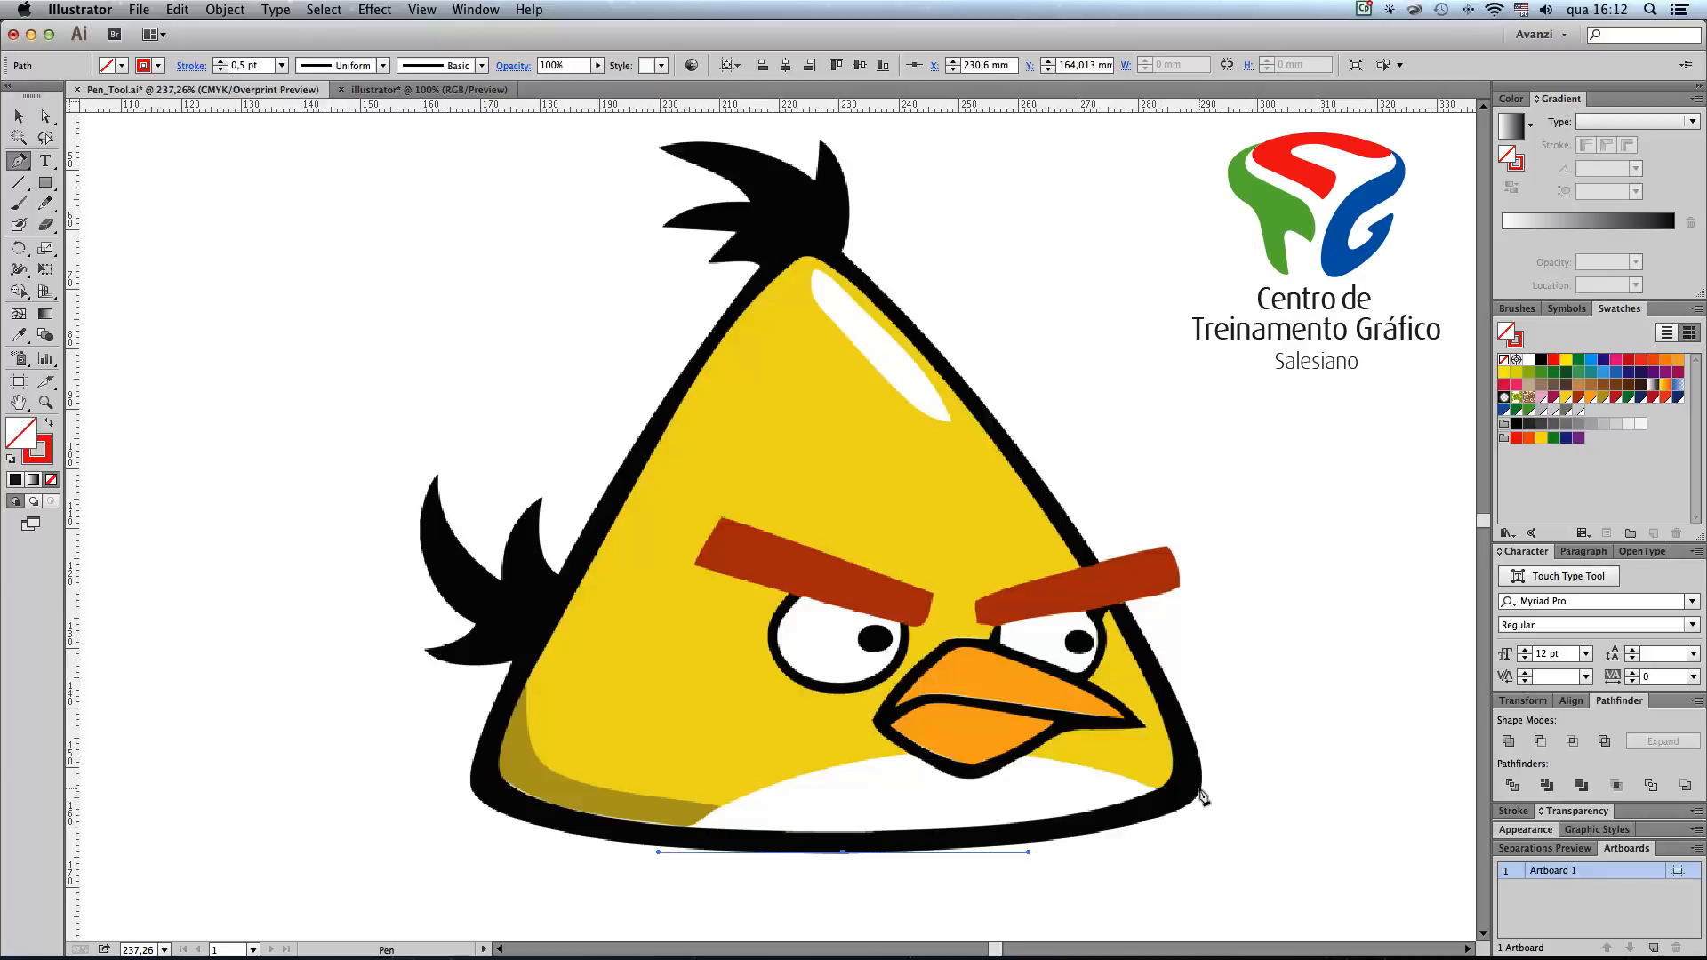
pyautogui.moveTo(1191, 810); pyautogui.dragTo(1209, 770)
pyautogui.moveTo(1216, 756); pyautogui.dragTo(1214, 752)
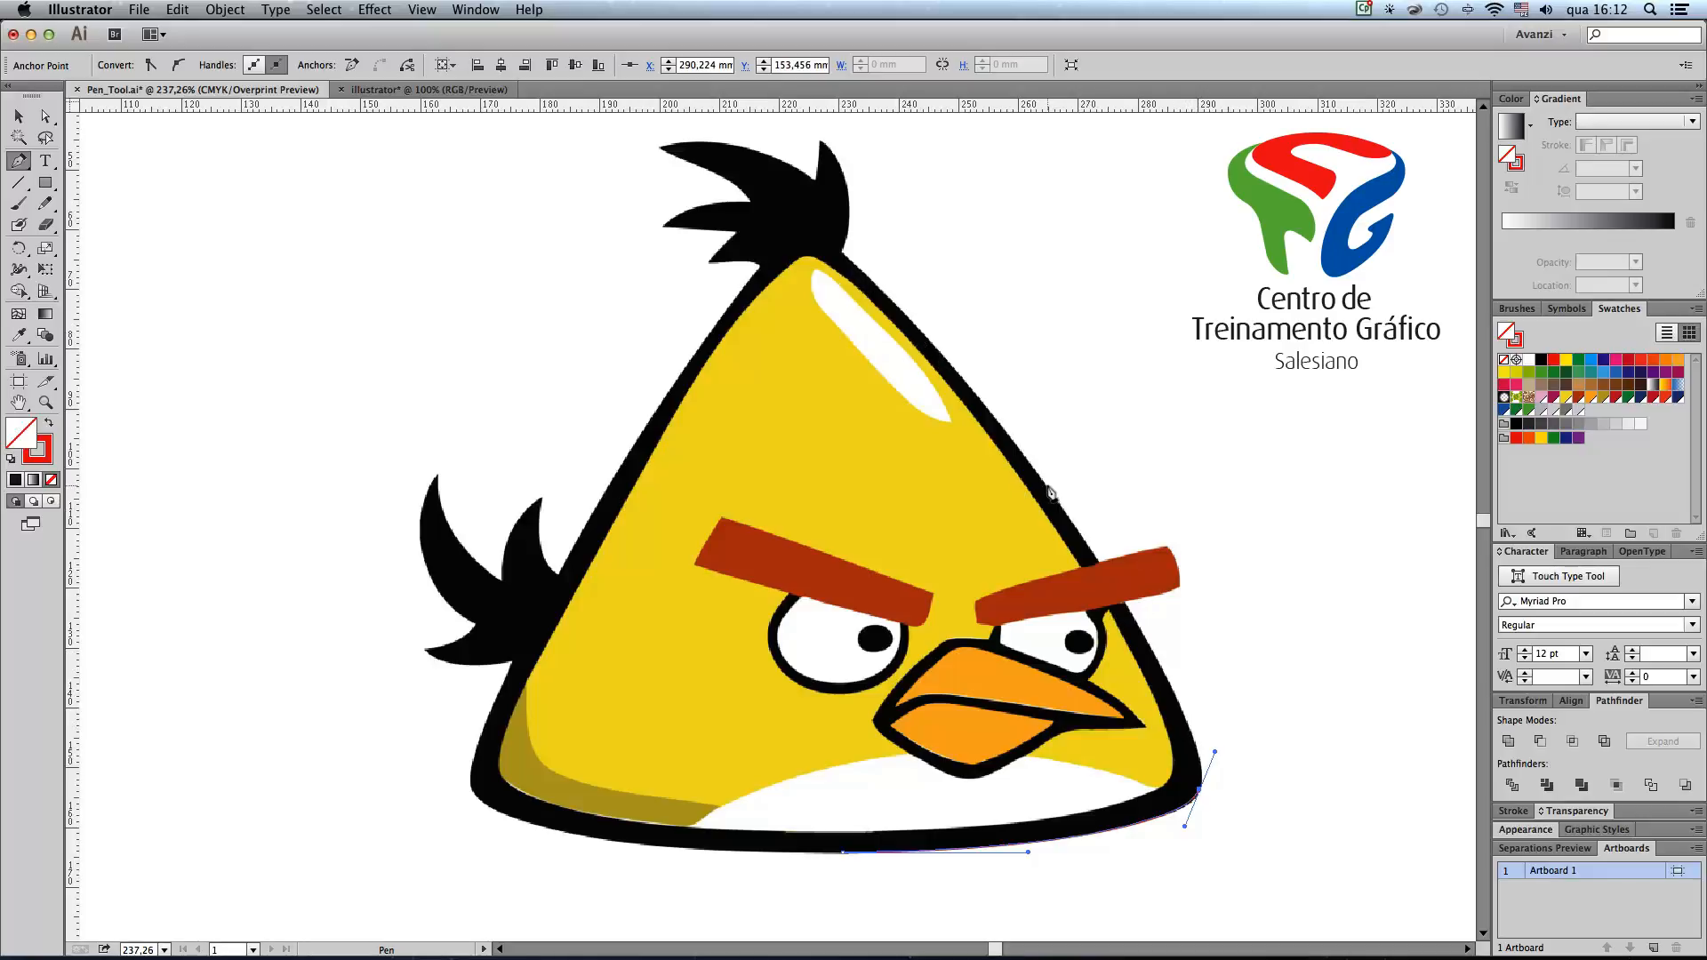
pyautogui.moveTo(1047, 488); pyautogui.dragTo(943, 343)
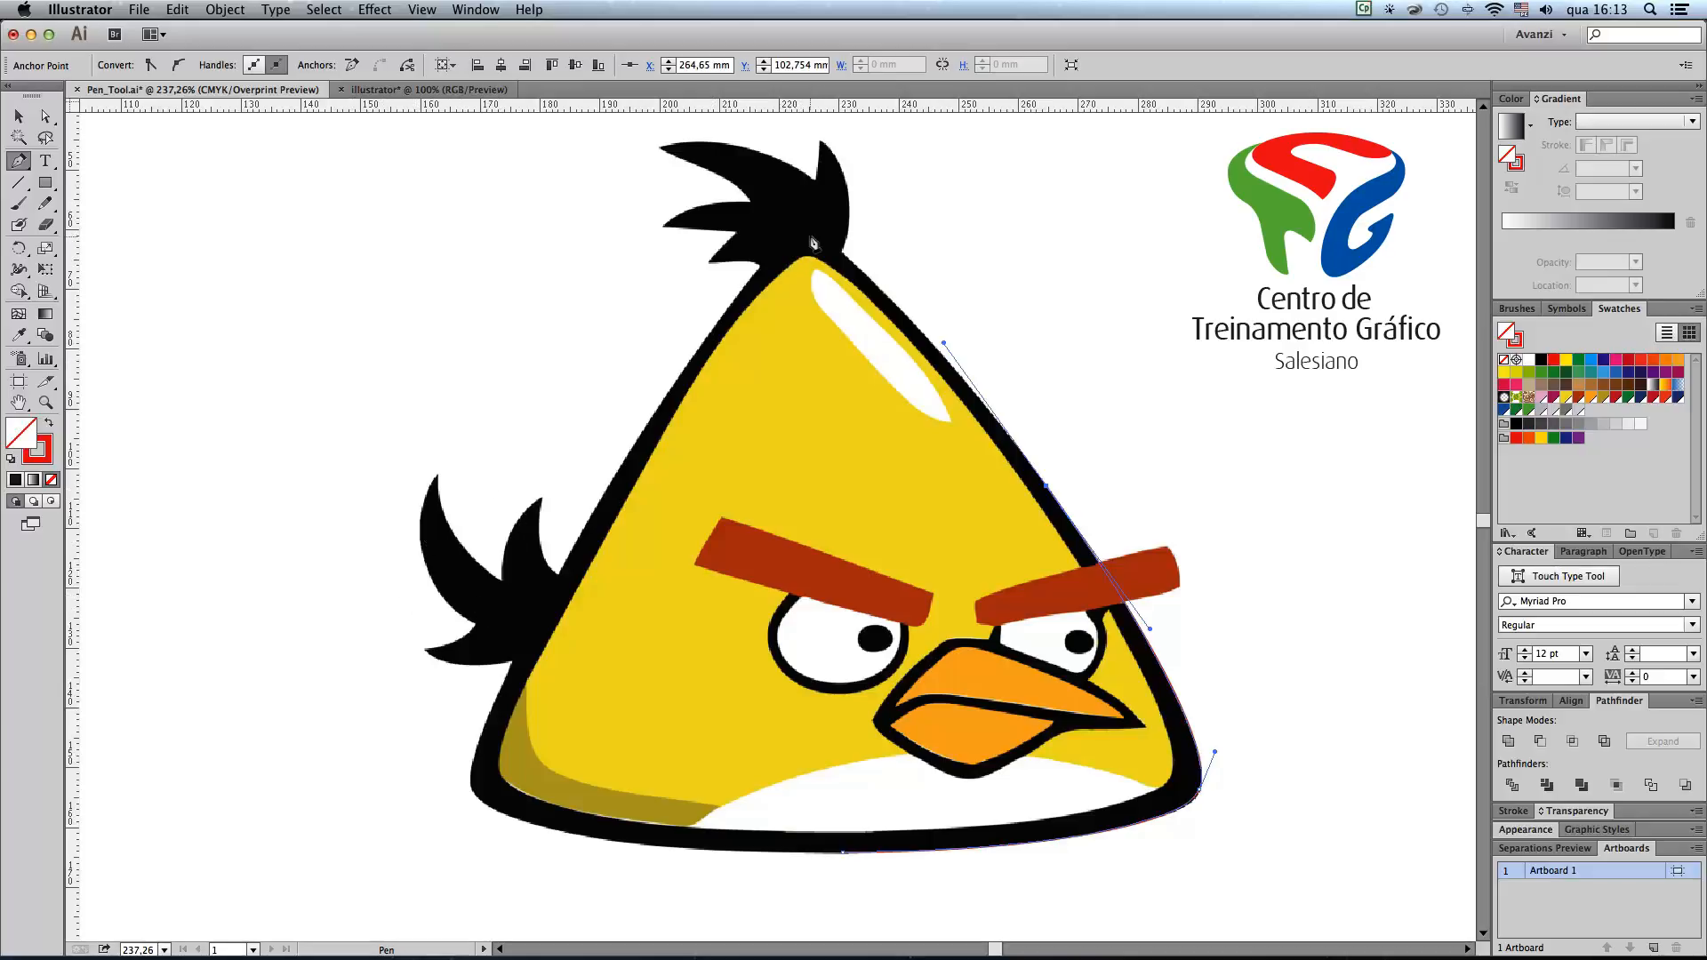
pyautogui.moveTo(810, 240); pyautogui.dragTo(779, 239)
pyautogui.moveTo(614, 477); pyautogui.dragTo(516, 637)
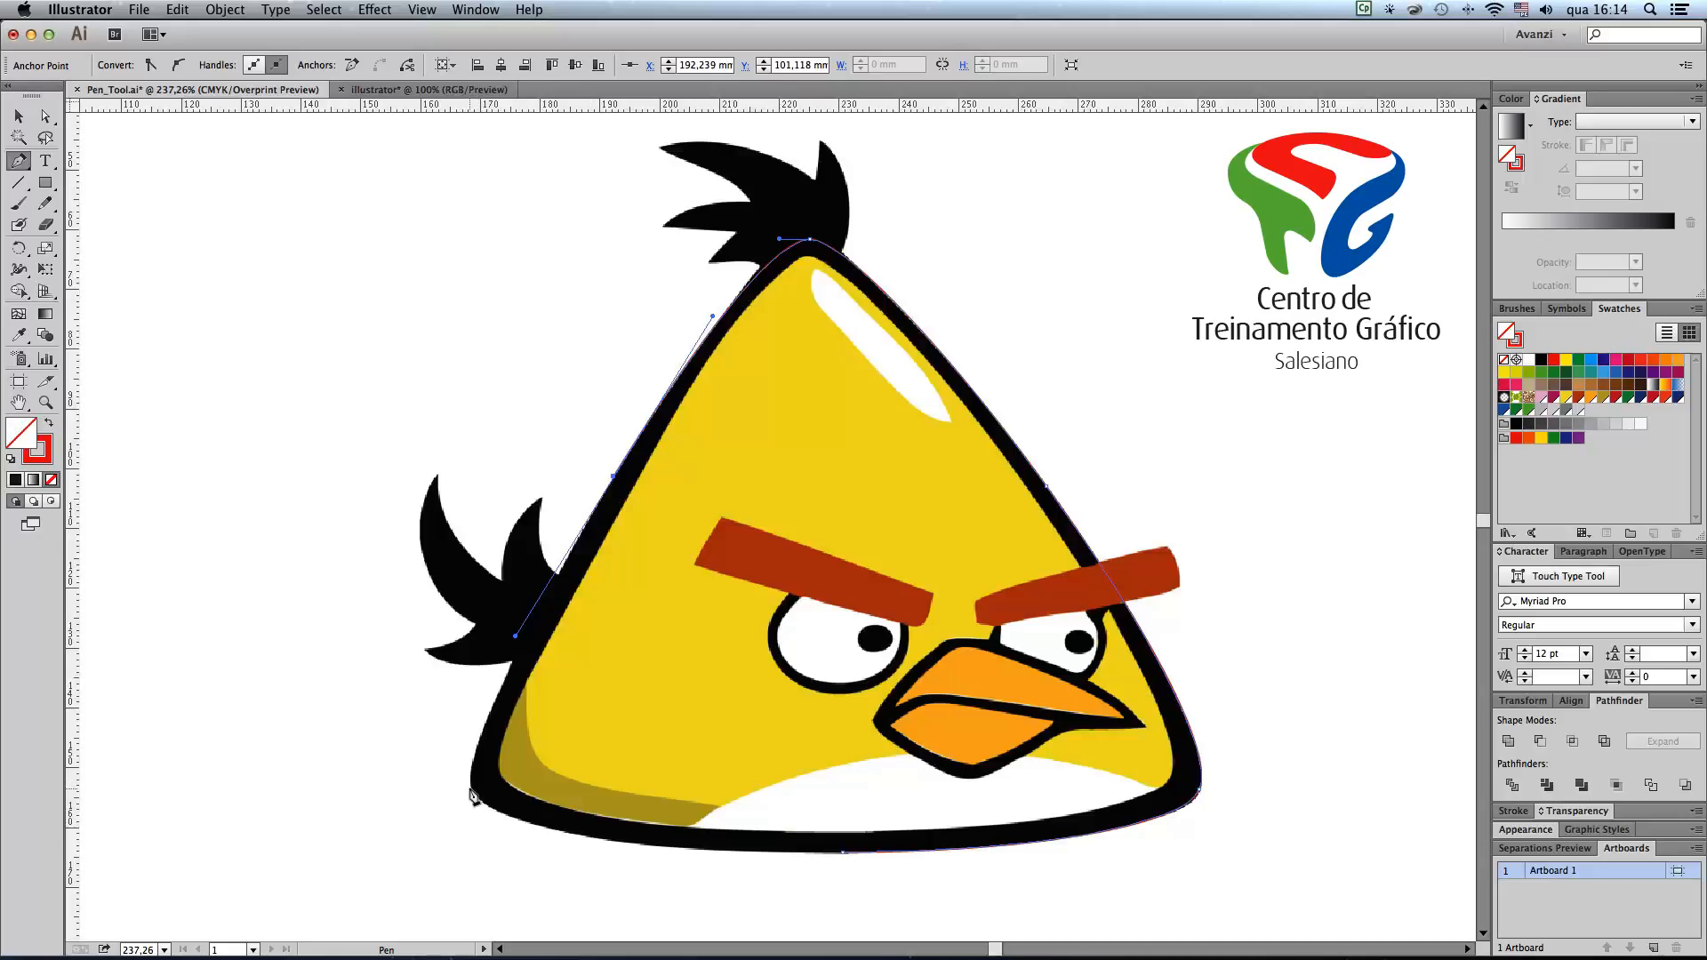
pyautogui.moveTo(471, 786); pyautogui.dragTo(477, 810)
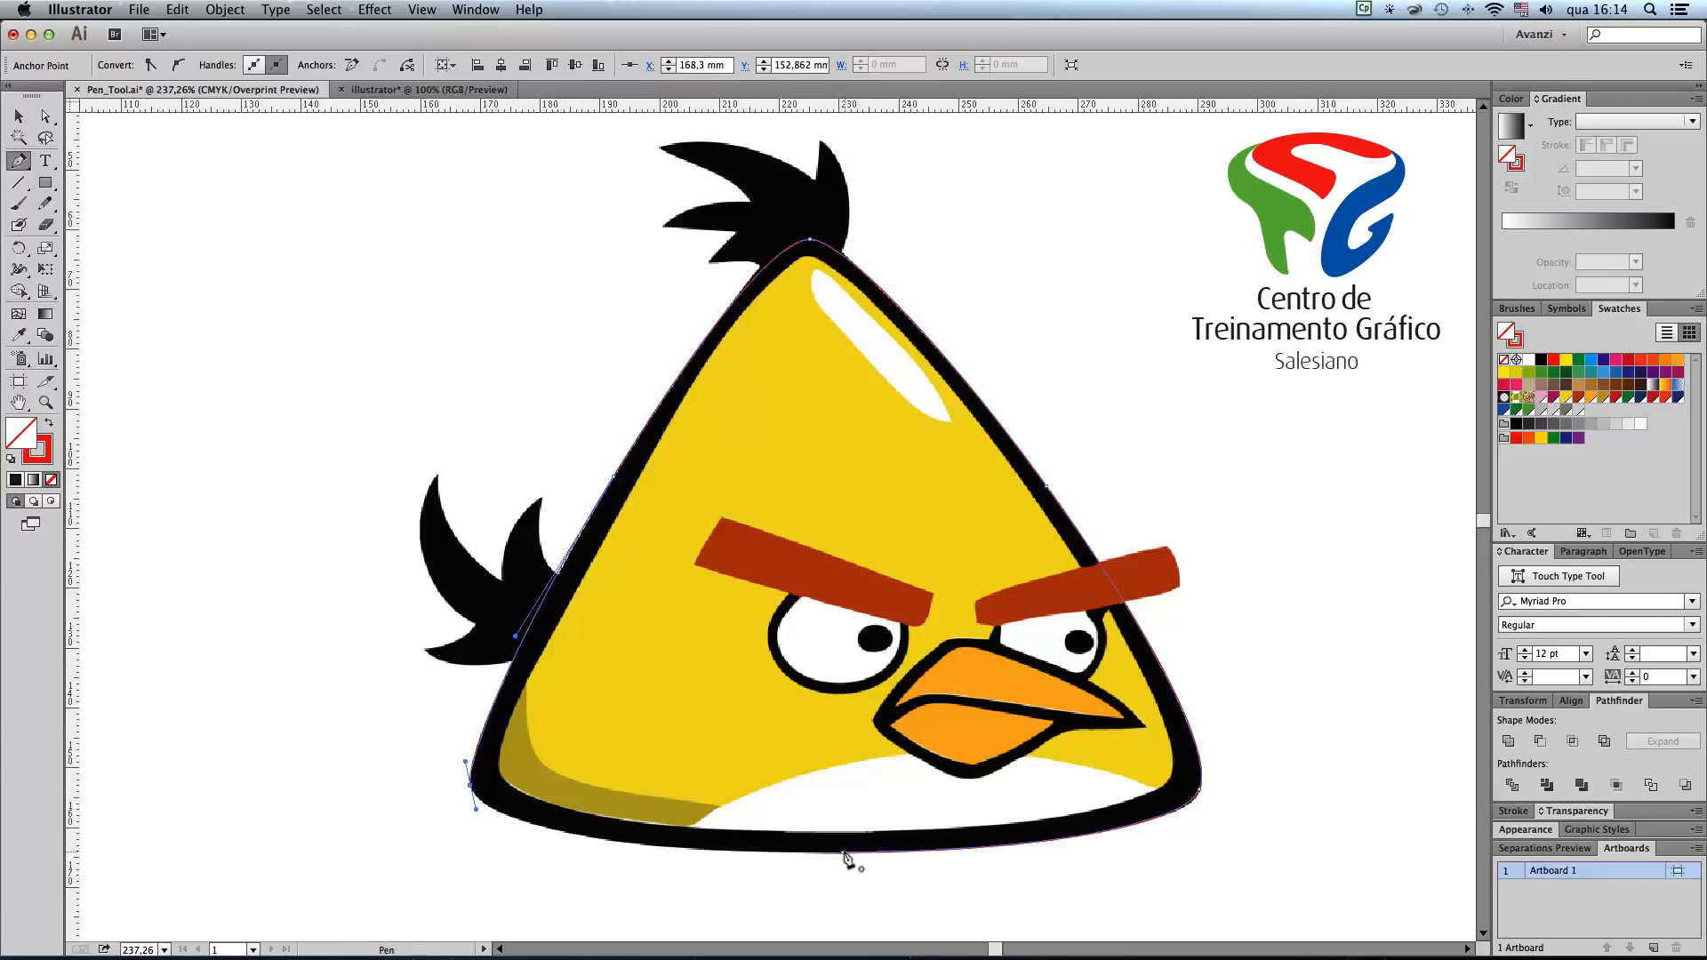
pyautogui.moveTo(843, 851); pyautogui.dragTo(1121, 855)
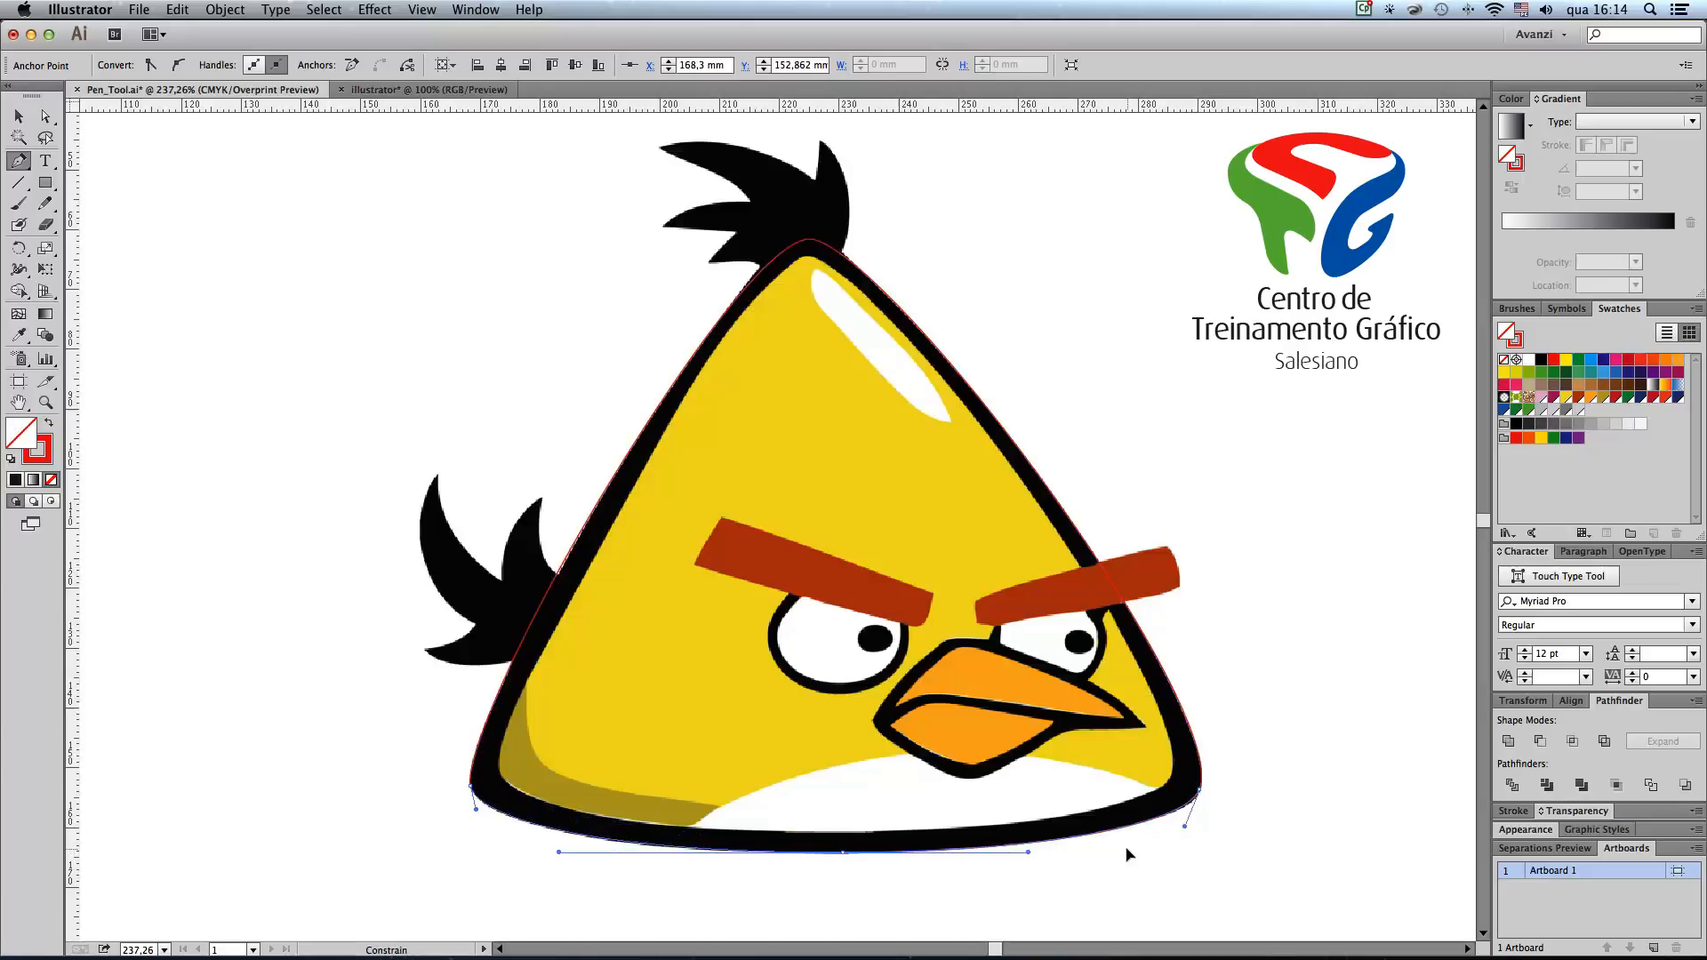
pyautogui.moveTo(1134, 853); pyautogui.dragTo(1137, 851)
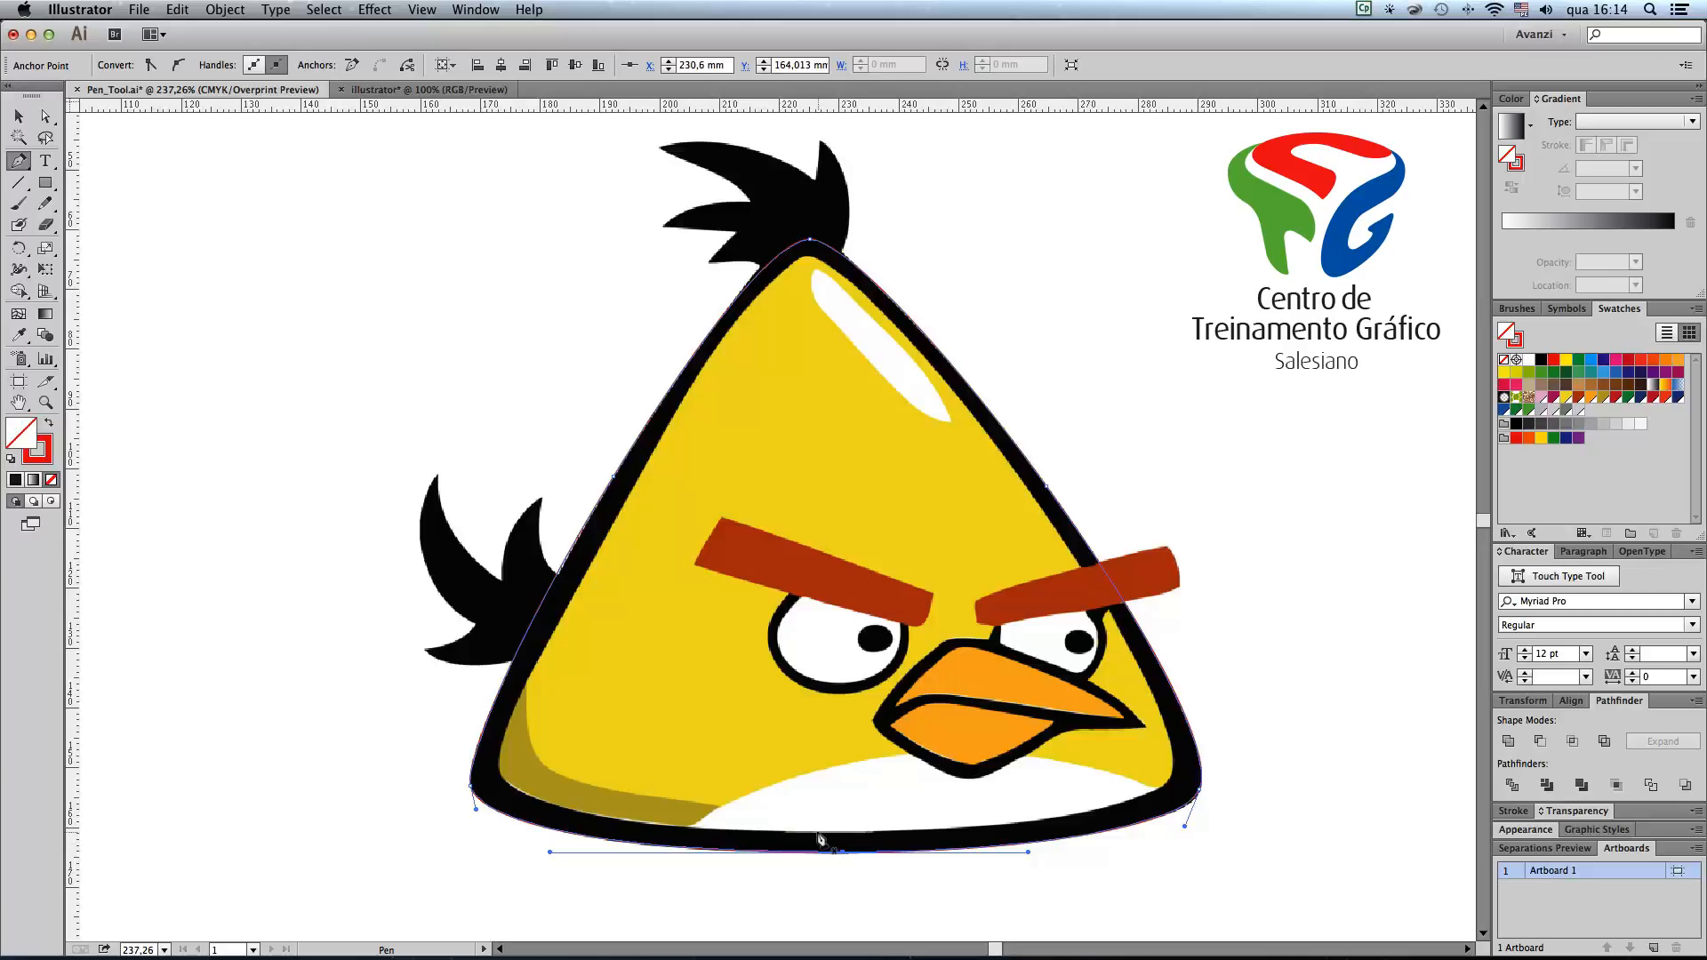
# Step: Trace the inner edge of the black body outline, around the yellow area, as a second closed path
pyautogui.moveTo(818, 834); pyautogui.dragTo(1015, 833)
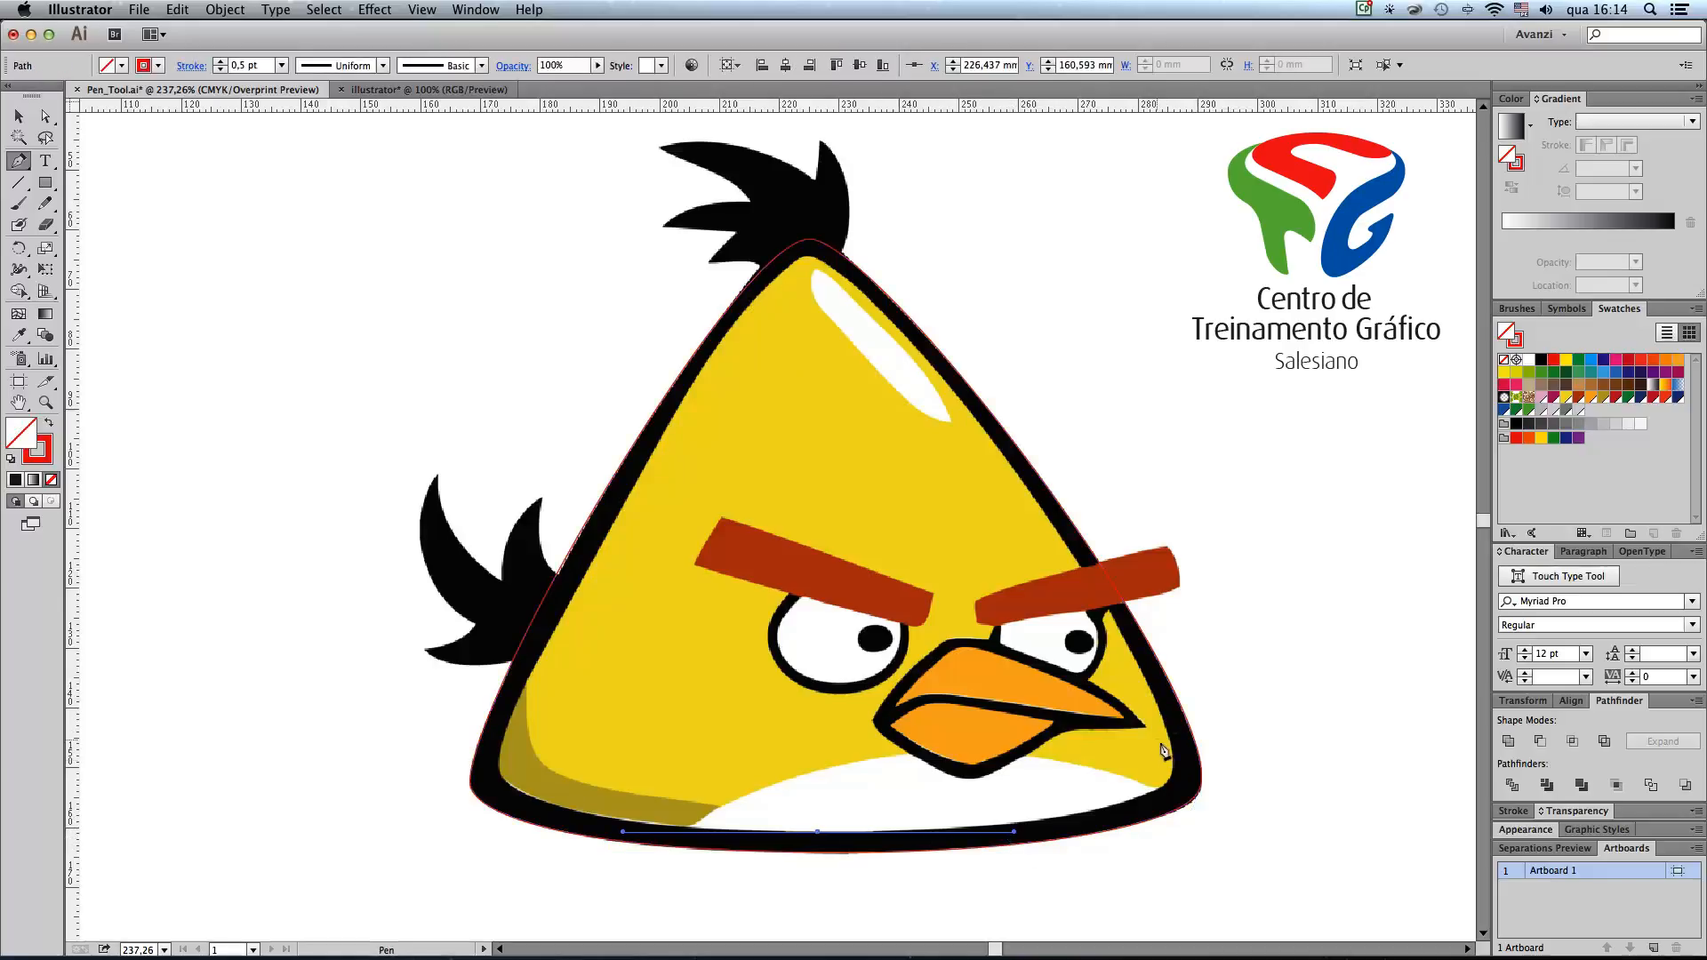
pyautogui.moveTo(1172, 782); pyautogui.dragTo(1187, 751)
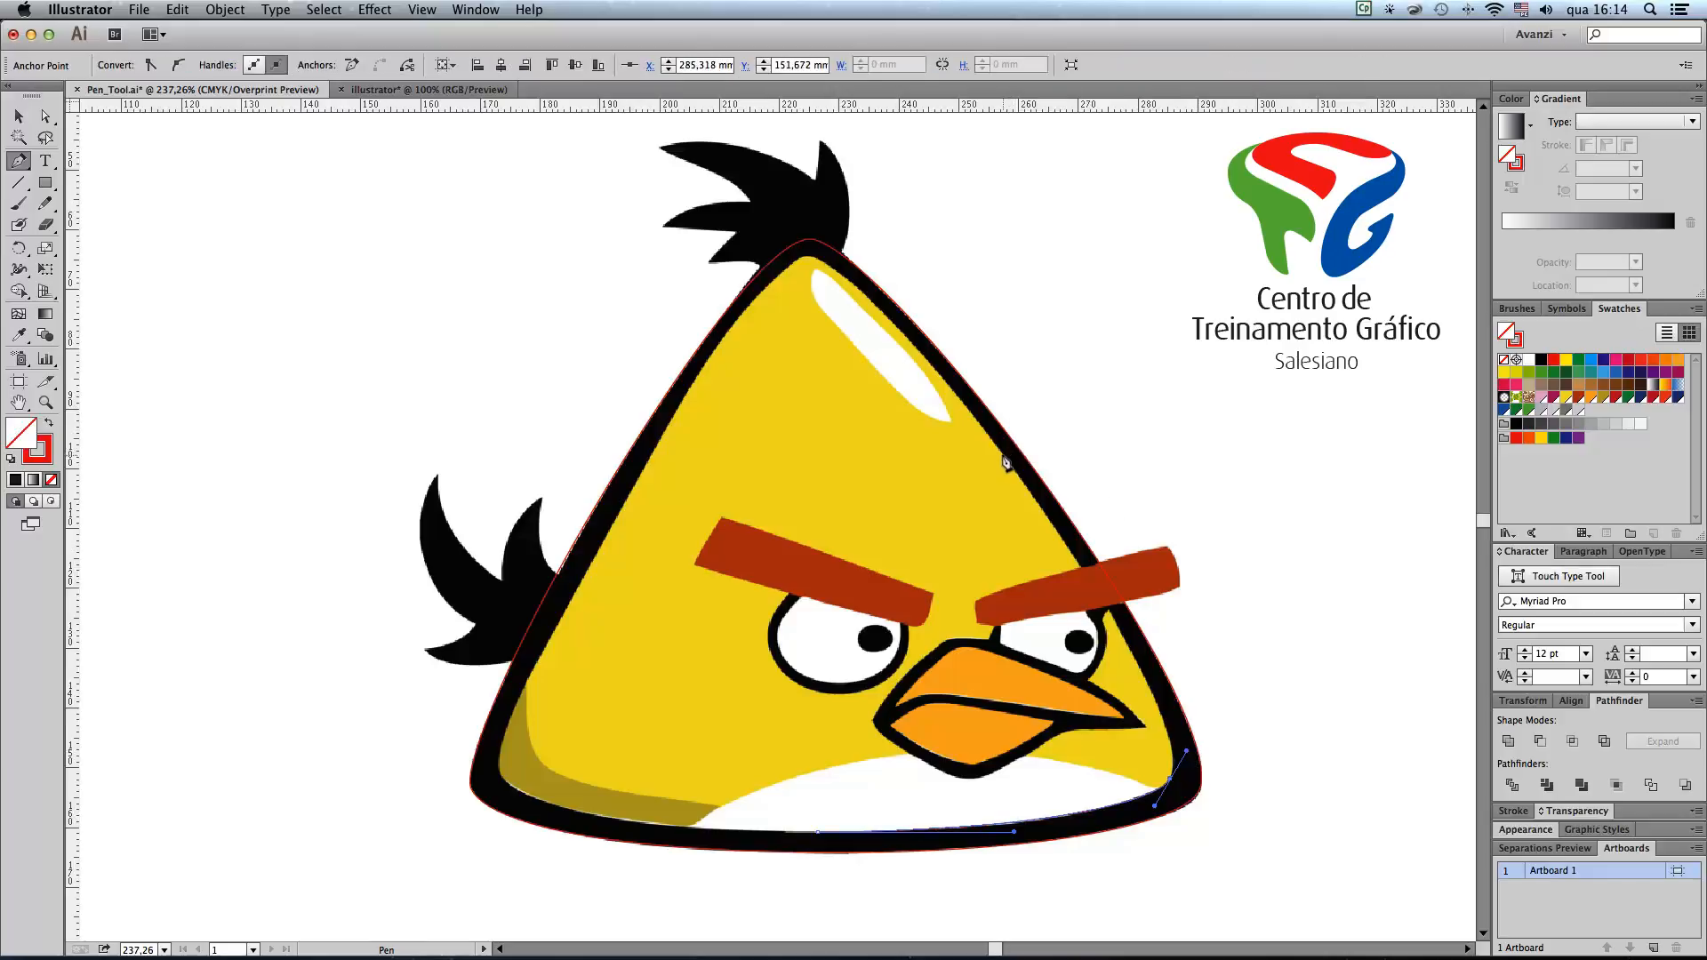
pyautogui.moveTo(1006, 462); pyautogui.dragTo(883, 297)
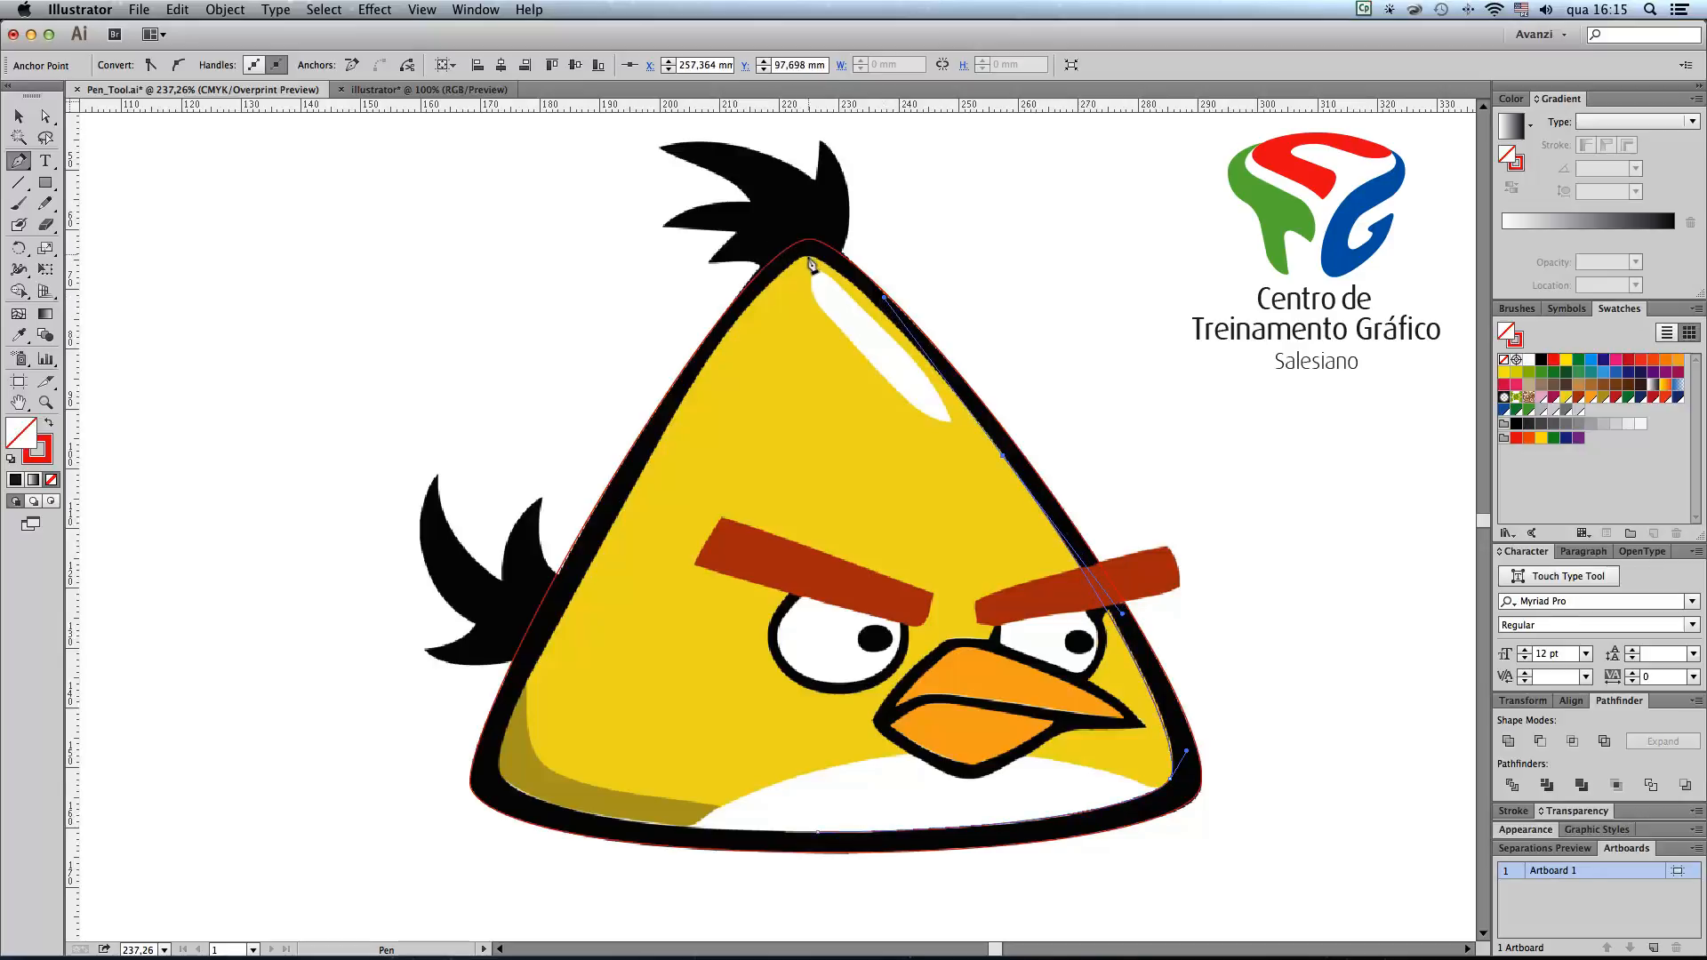
pyautogui.moveTo(810, 264); pyautogui.dragTo(788, 257)
pyautogui.click(719, 342)
pyautogui.moveTo(698, 364); pyautogui.dragTo(695, 376)
pyautogui.moveTo(598, 555); pyautogui.dragTo(569, 606)
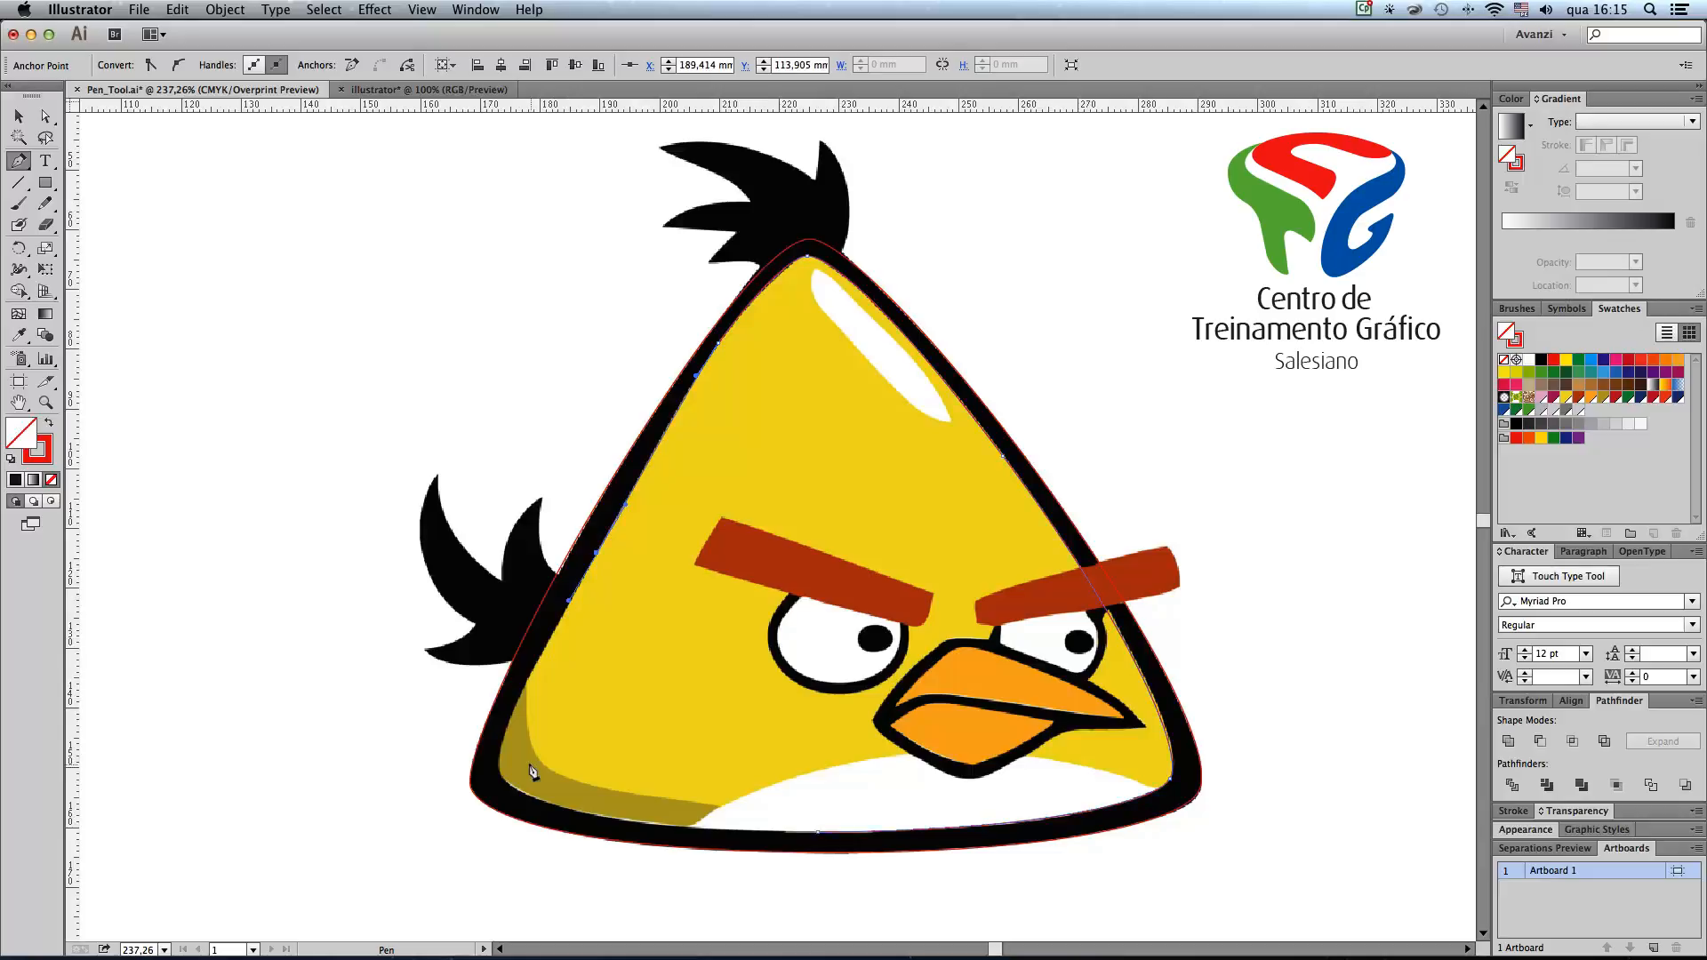
pyautogui.moveTo(495, 754); pyautogui.dragTo(508, 795)
pyautogui.moveTo(819, 833); pyautogui.dragTo(1011, 834)
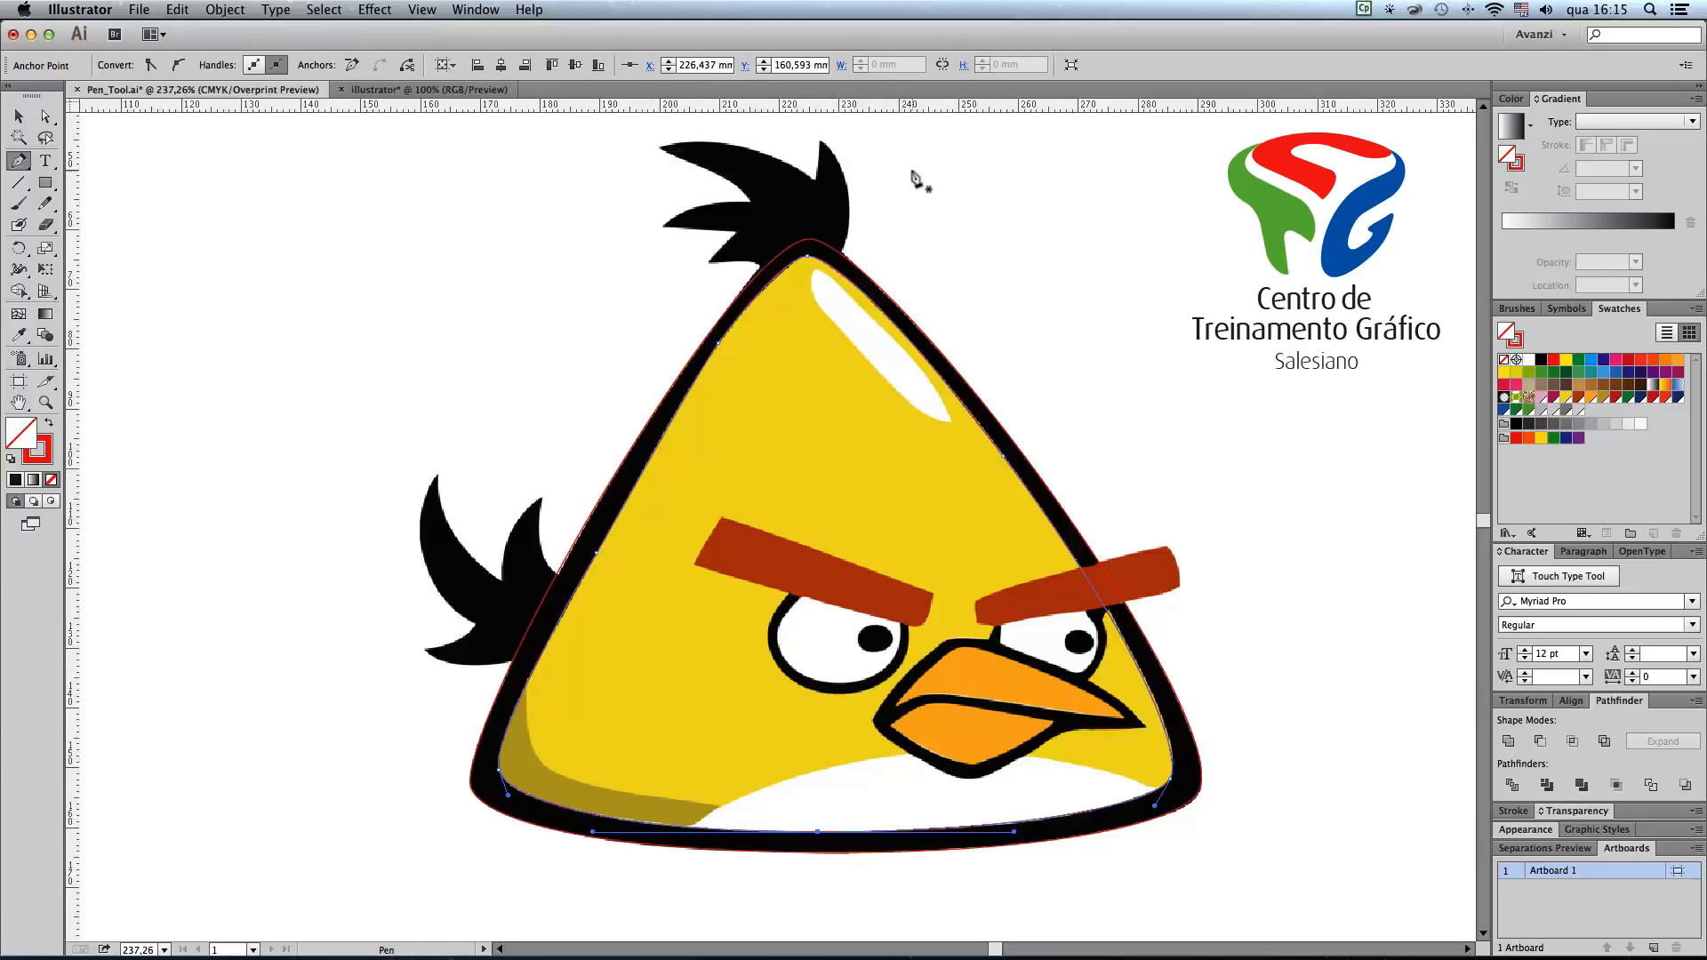
# Step: Start the head tuft path inside the body's peak and curve it along the tuft's right edge to the upper tip
pyautogui.press('super+space')
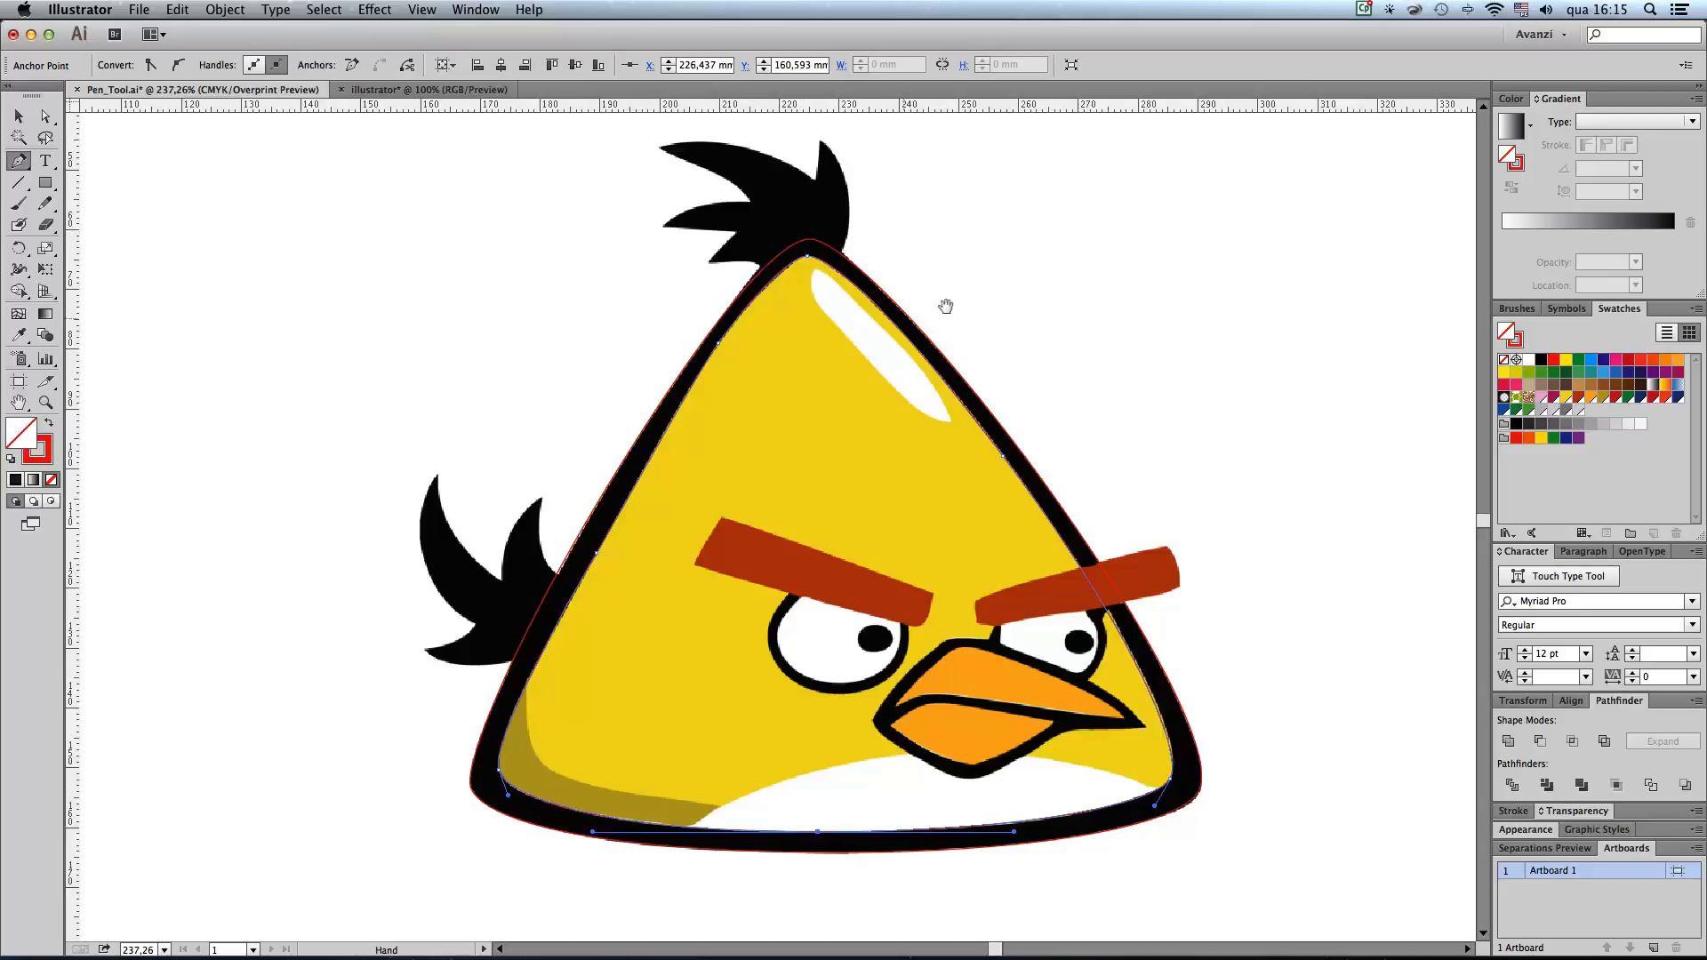
pyautogui.moveTo(921, 350); pyautogui.dragTo(606, 149)
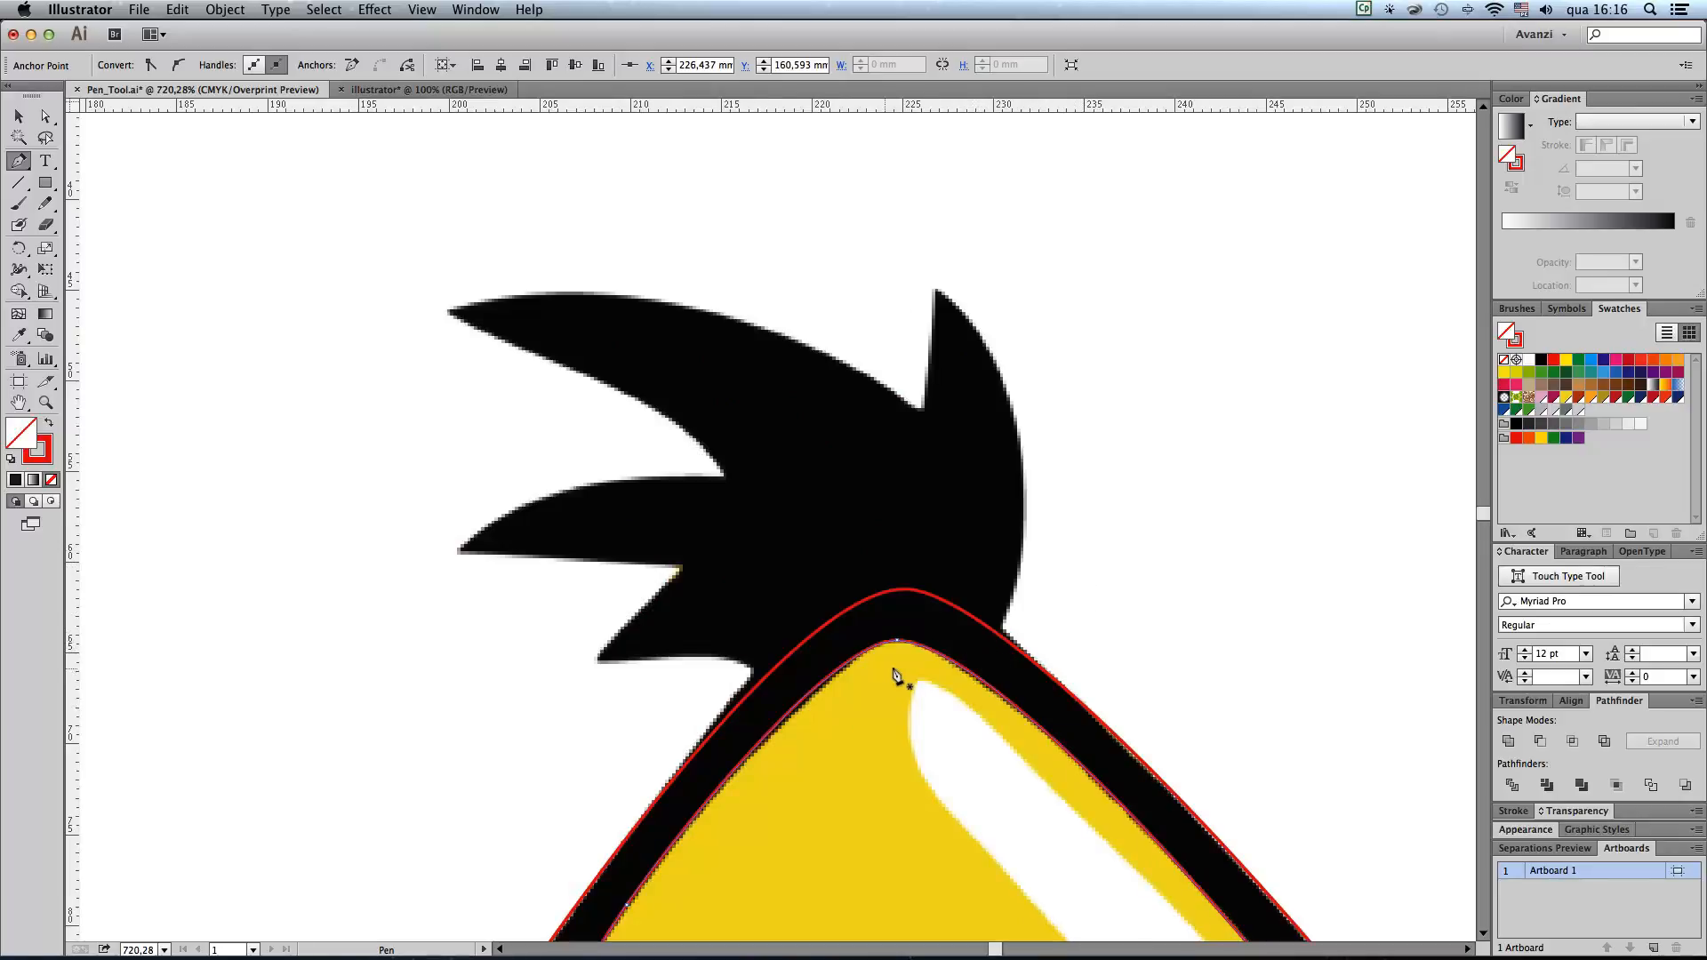
pyautogui.moveTo(909, 672); pyautogui.dragTo(1009, 606)
pyautogui.moveTo(938, 291); pyautogui.dragTo(797, 169)
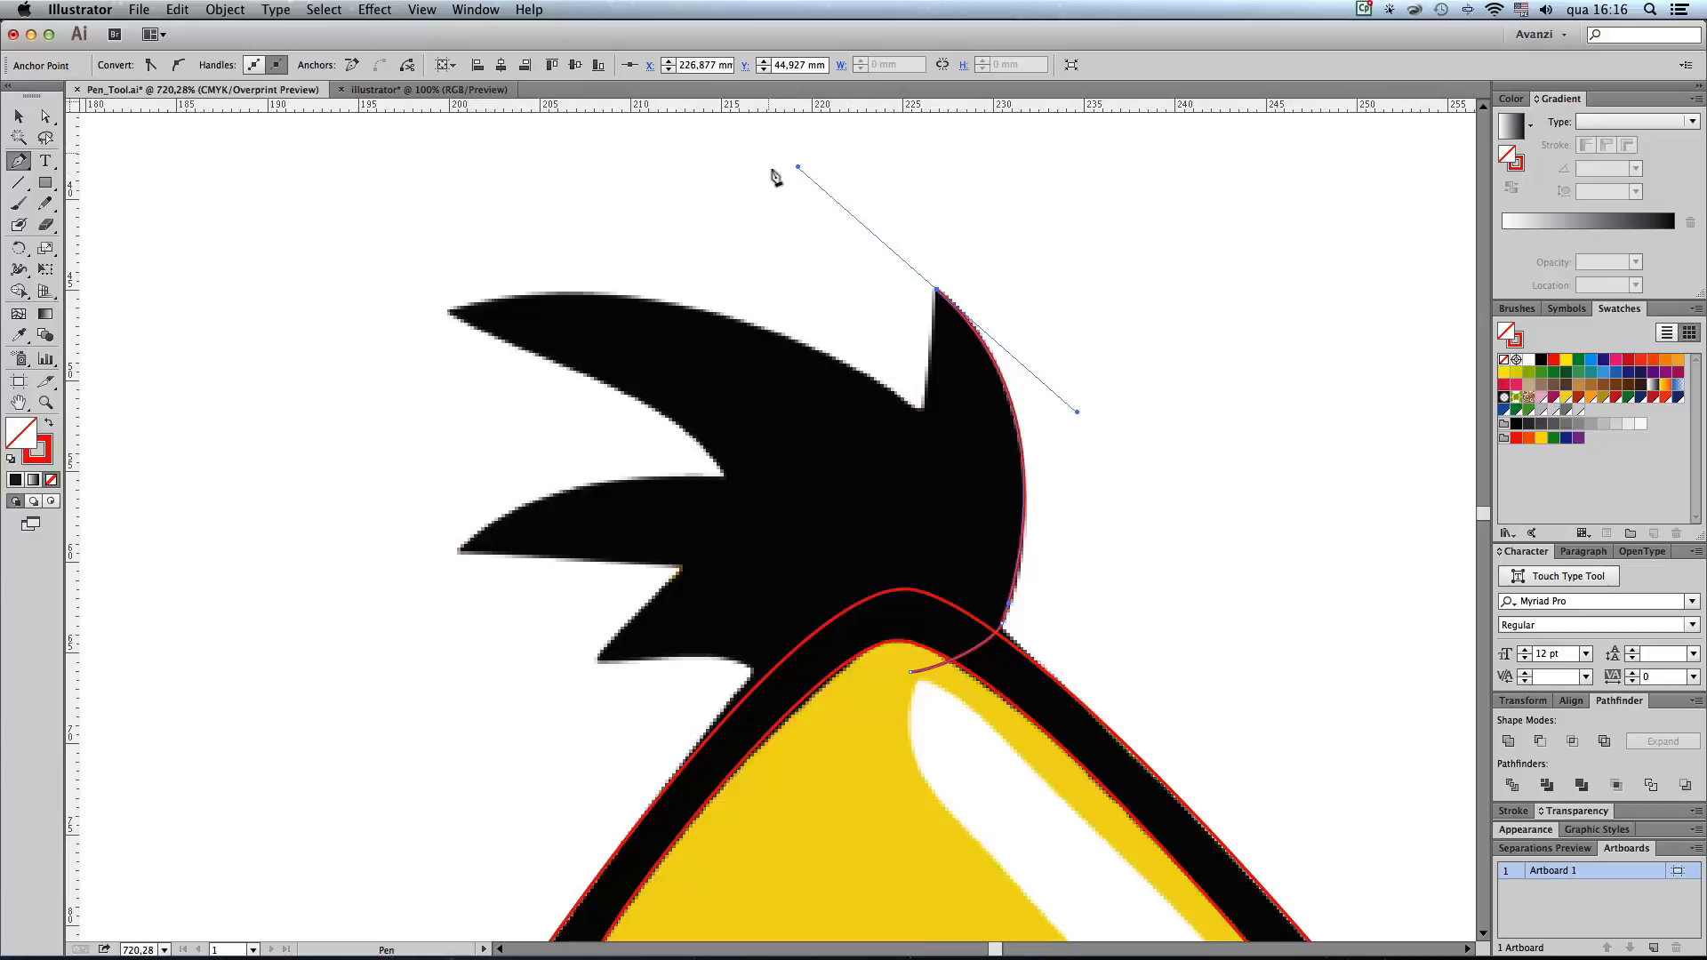
# Step: Retract the outgoing handle at the tuft's upper tip and draw the next segment straight down into the notch
pyautogui.click(925, 413)
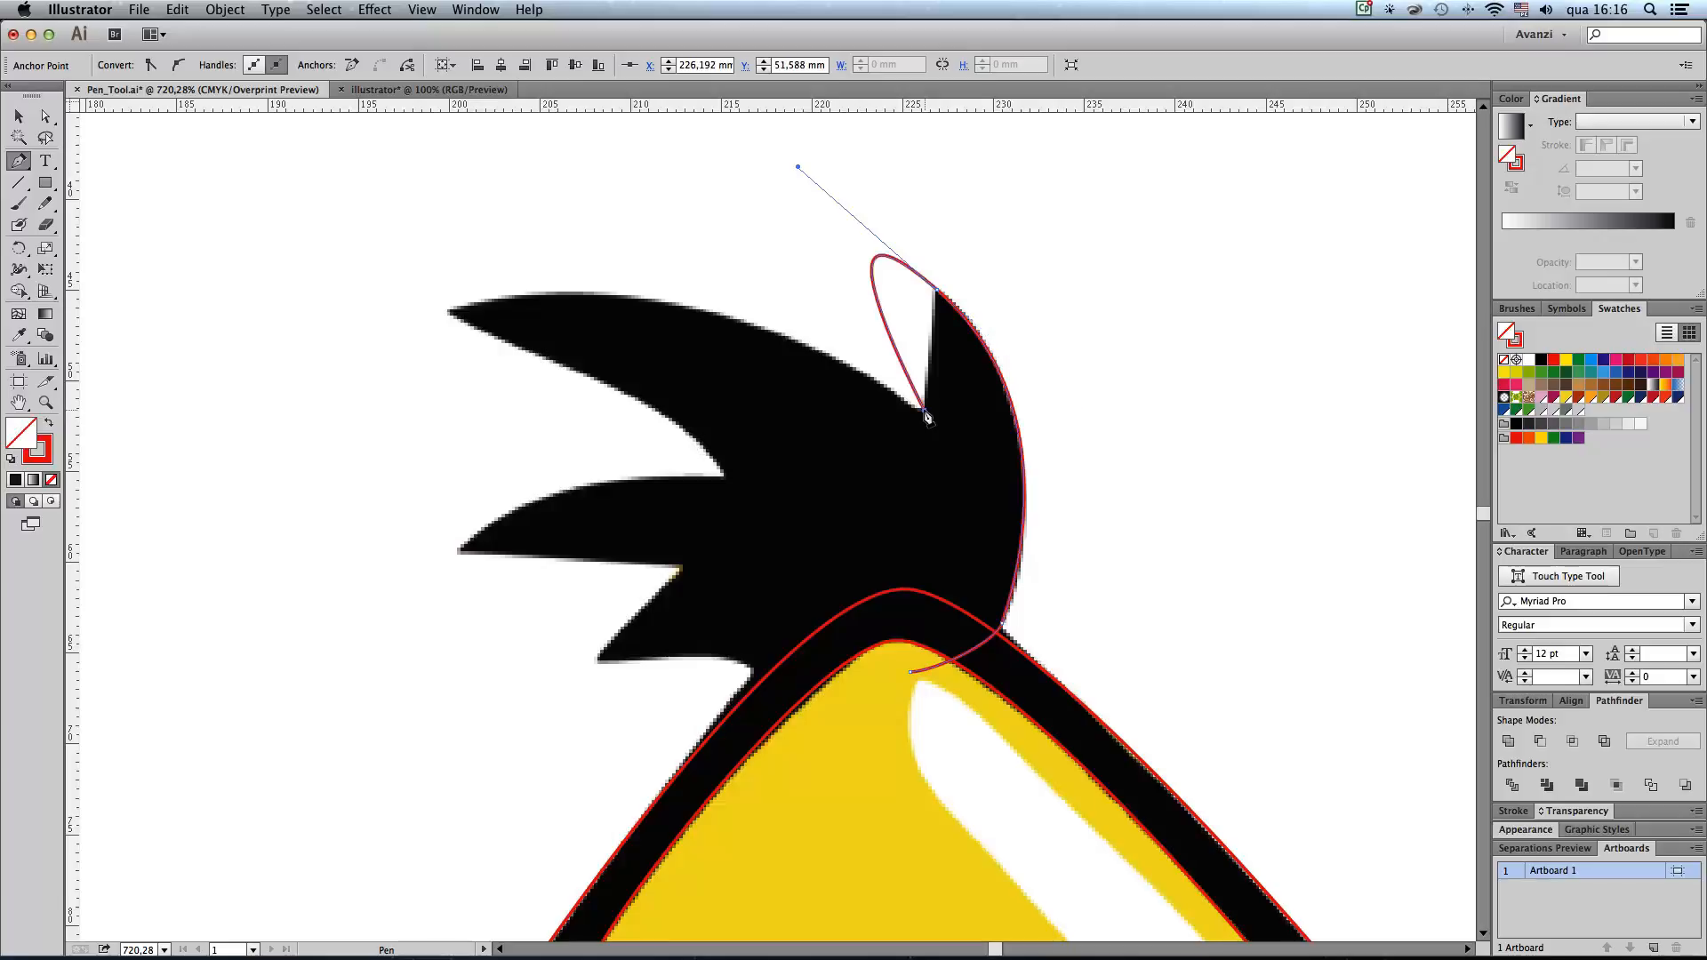
pyautogui.press('super+z')
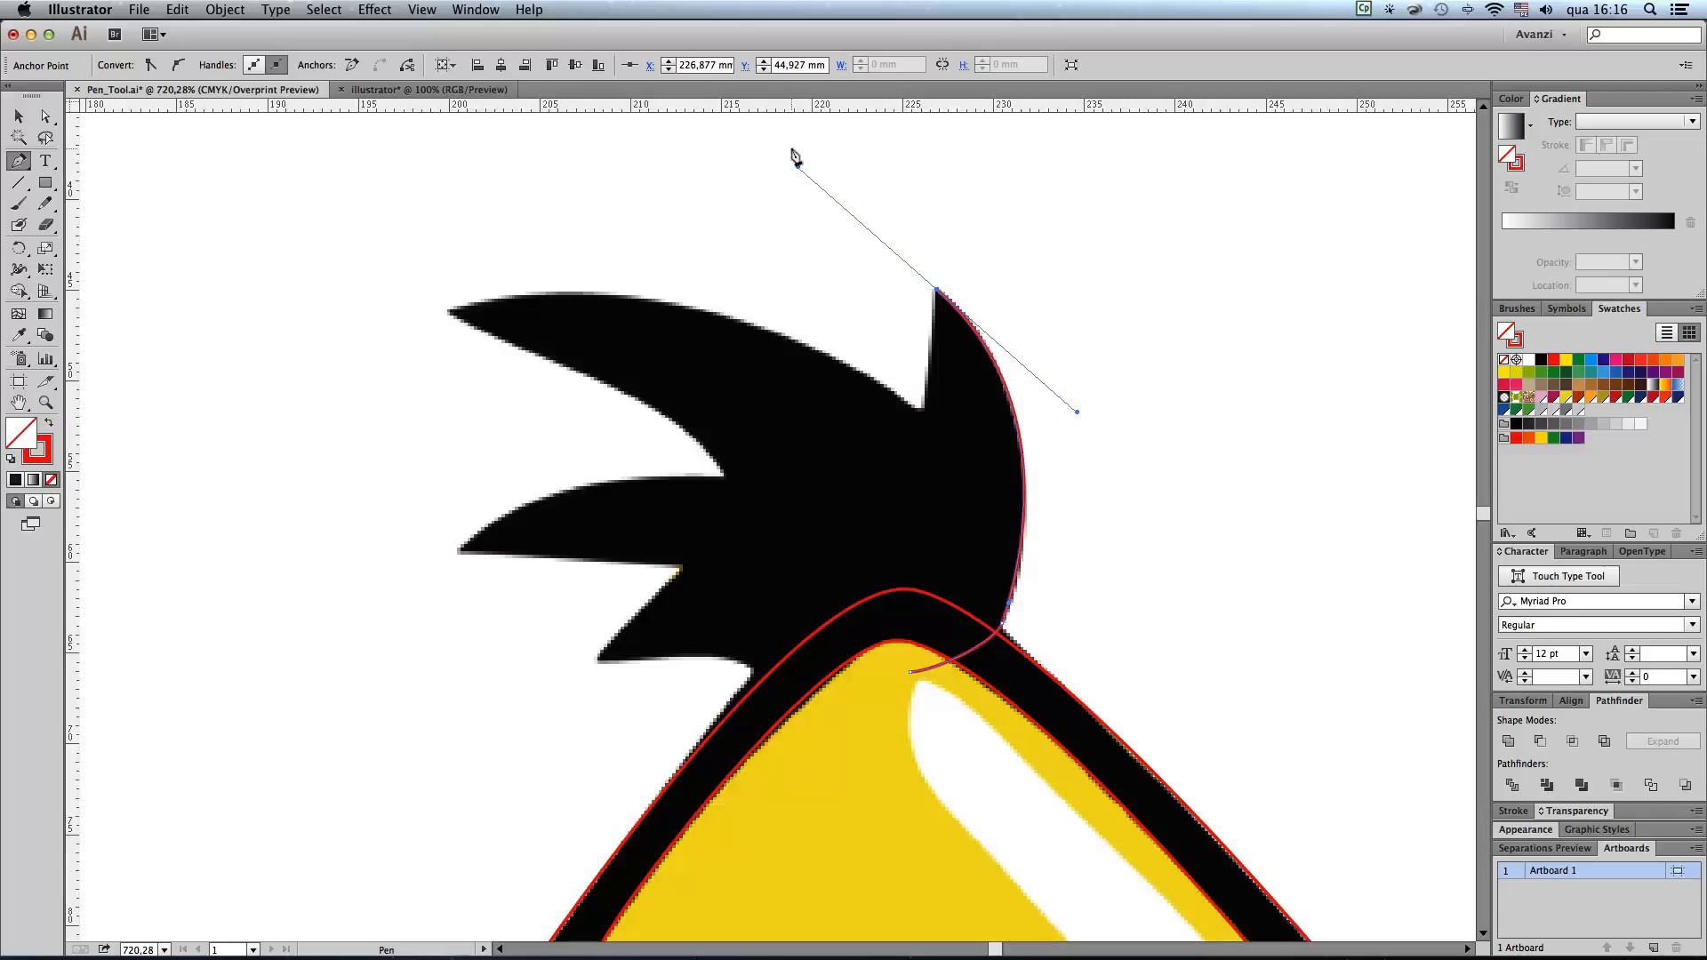
pyautogui.press('alt')
pyautogui.moveTo(797, 169); pyautogui.dragTo(937, 296)
pyautogui.click(938, 295)
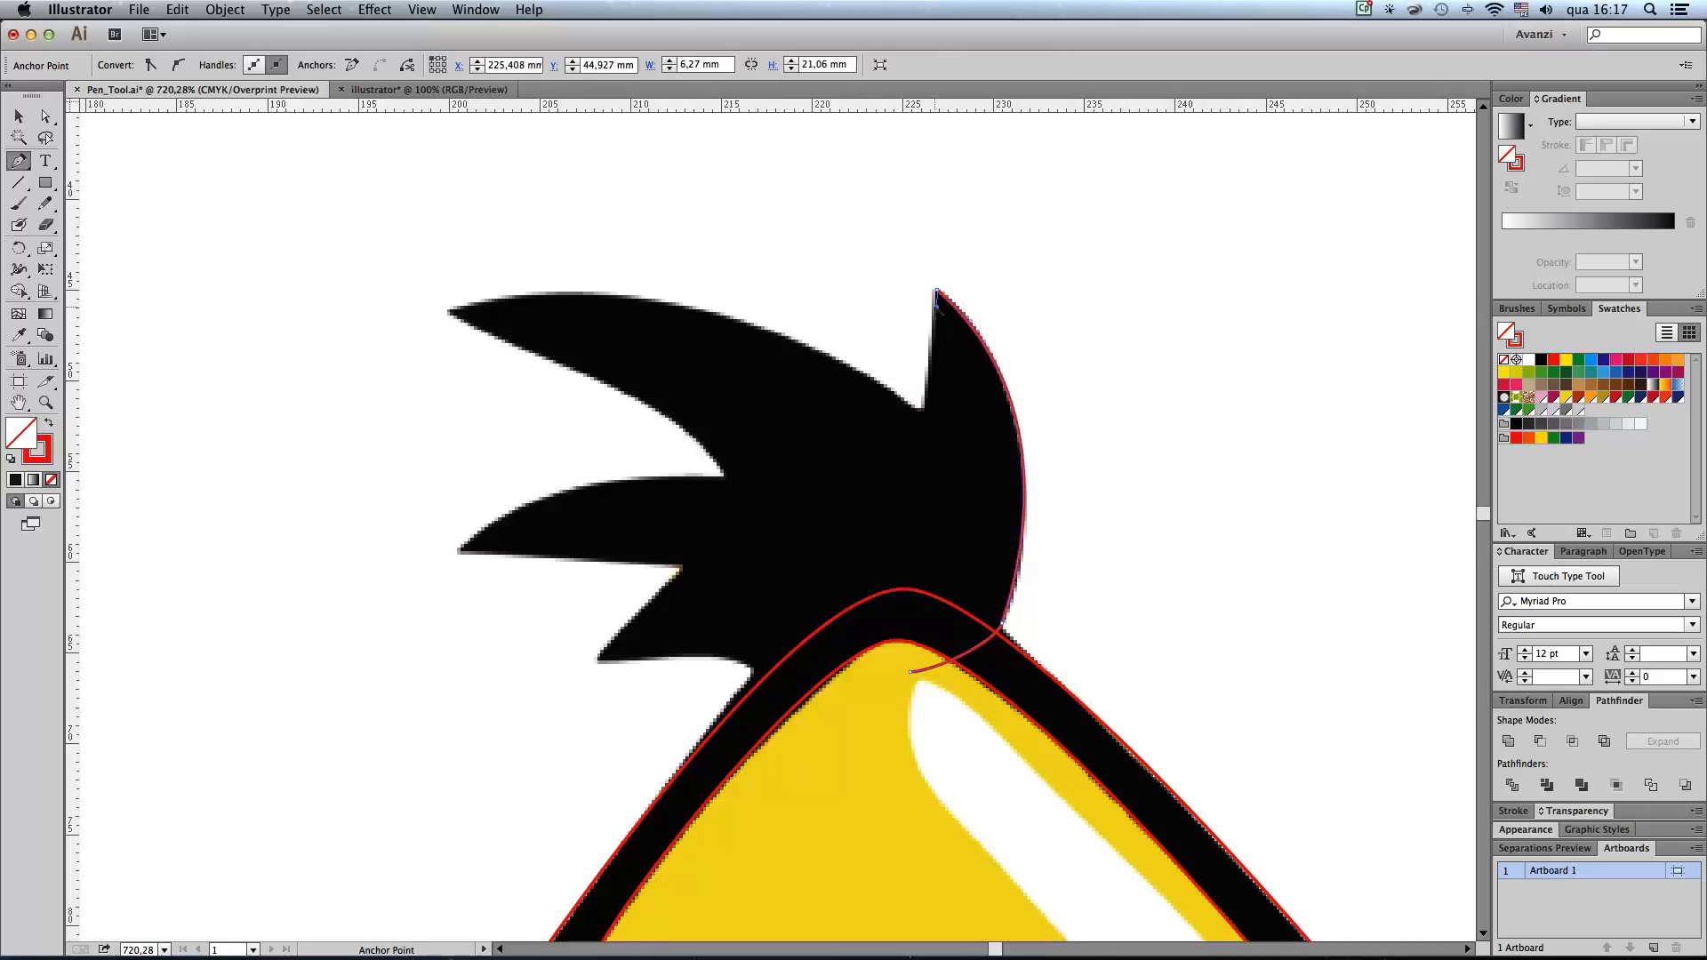
pyautogui.click(922, 416)
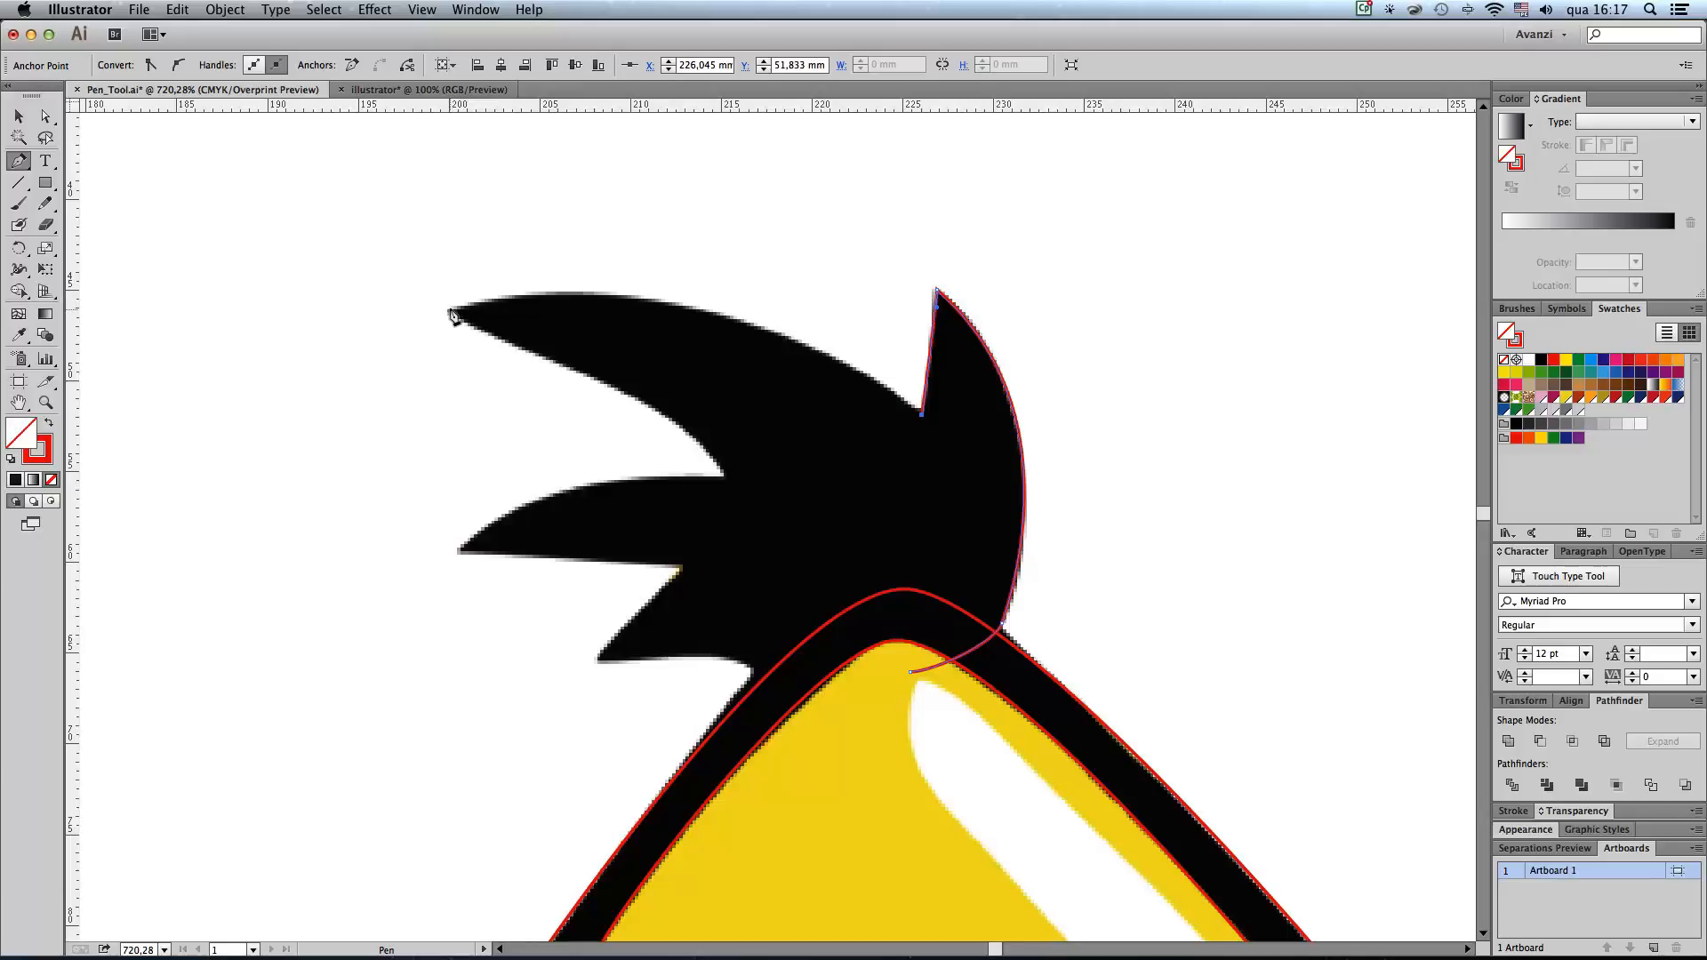
# Step: Trace the tuft's long upper-left feather around its sharp tip and along its underside to the notch below
pyautogui.moveTo(451, 312); pyautogui.dragTo(171, 382)
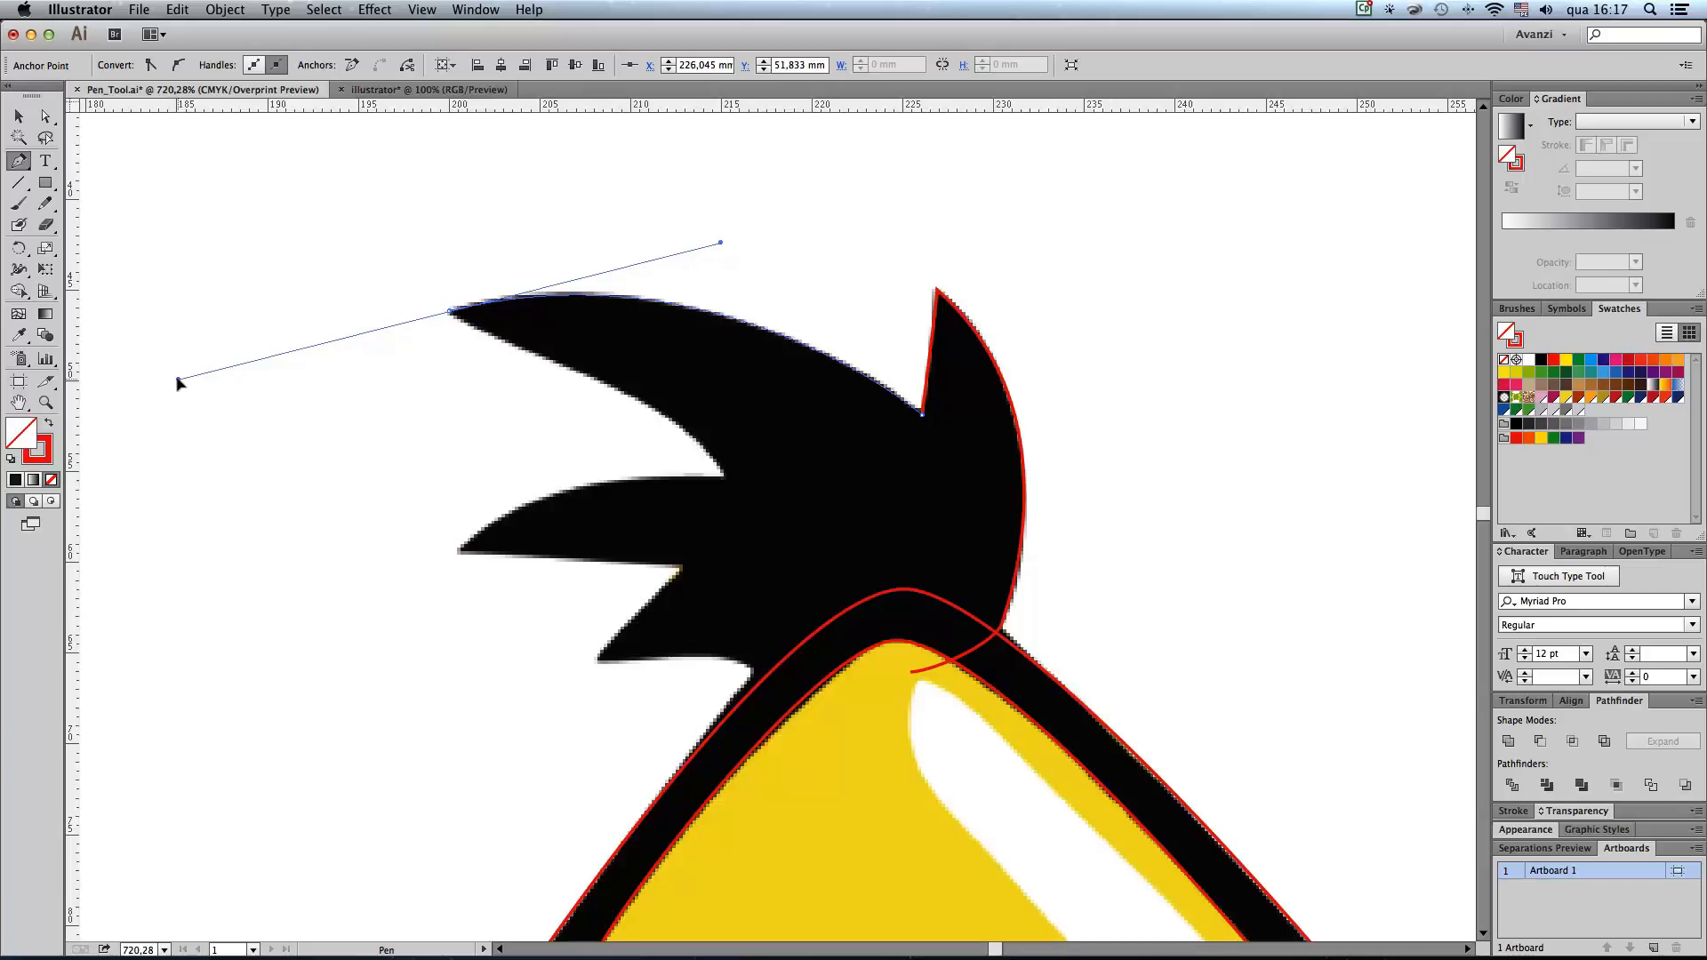
pyautogui.moveTo(178, 383); pyautogui.dragTo(446, 330)
pyautogui.moveTo(481, 330); pyautogui.dragTo(482, 332)
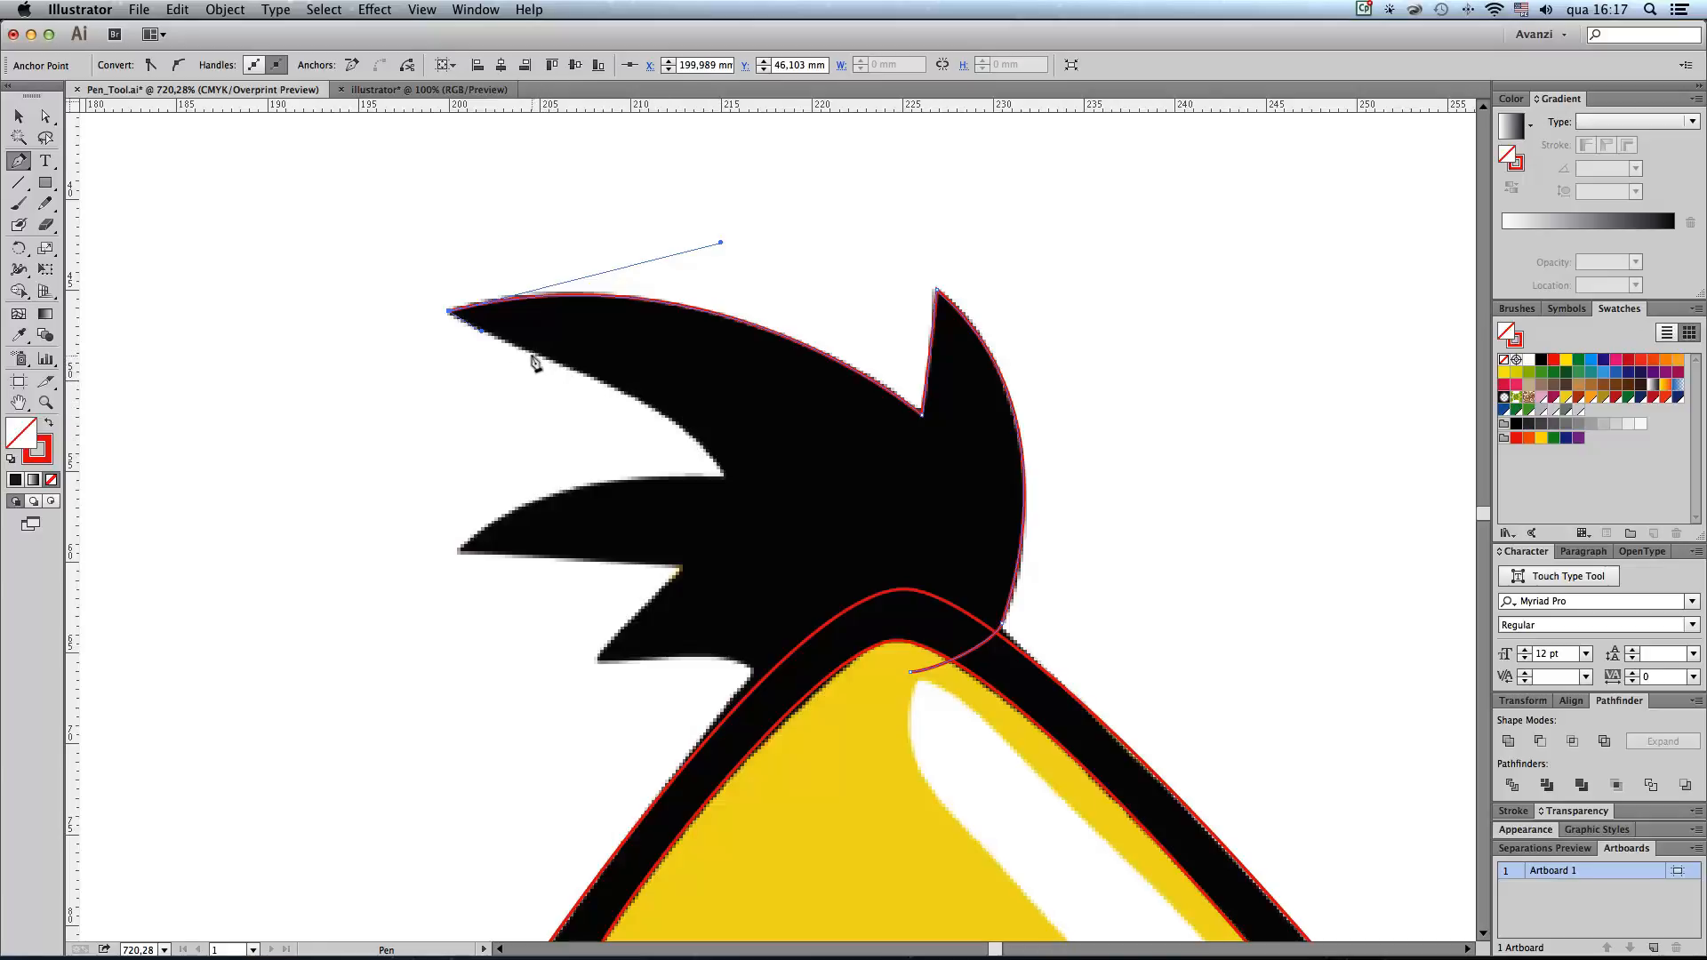
pyautogui.moveTo(533, 351); pyautogui.dragTo(565, 364)
pyautogui.moveTo(659, 412); pyautogui.dragTo(696, 437)
pyautogui.click(724, 478)
# Step: Trace the tuft's two lower-left feathers with sharp corners and close the path inside the top of the body
pyautogui.moveTo(795, 504); pyautogui.dragTo(839, 405)
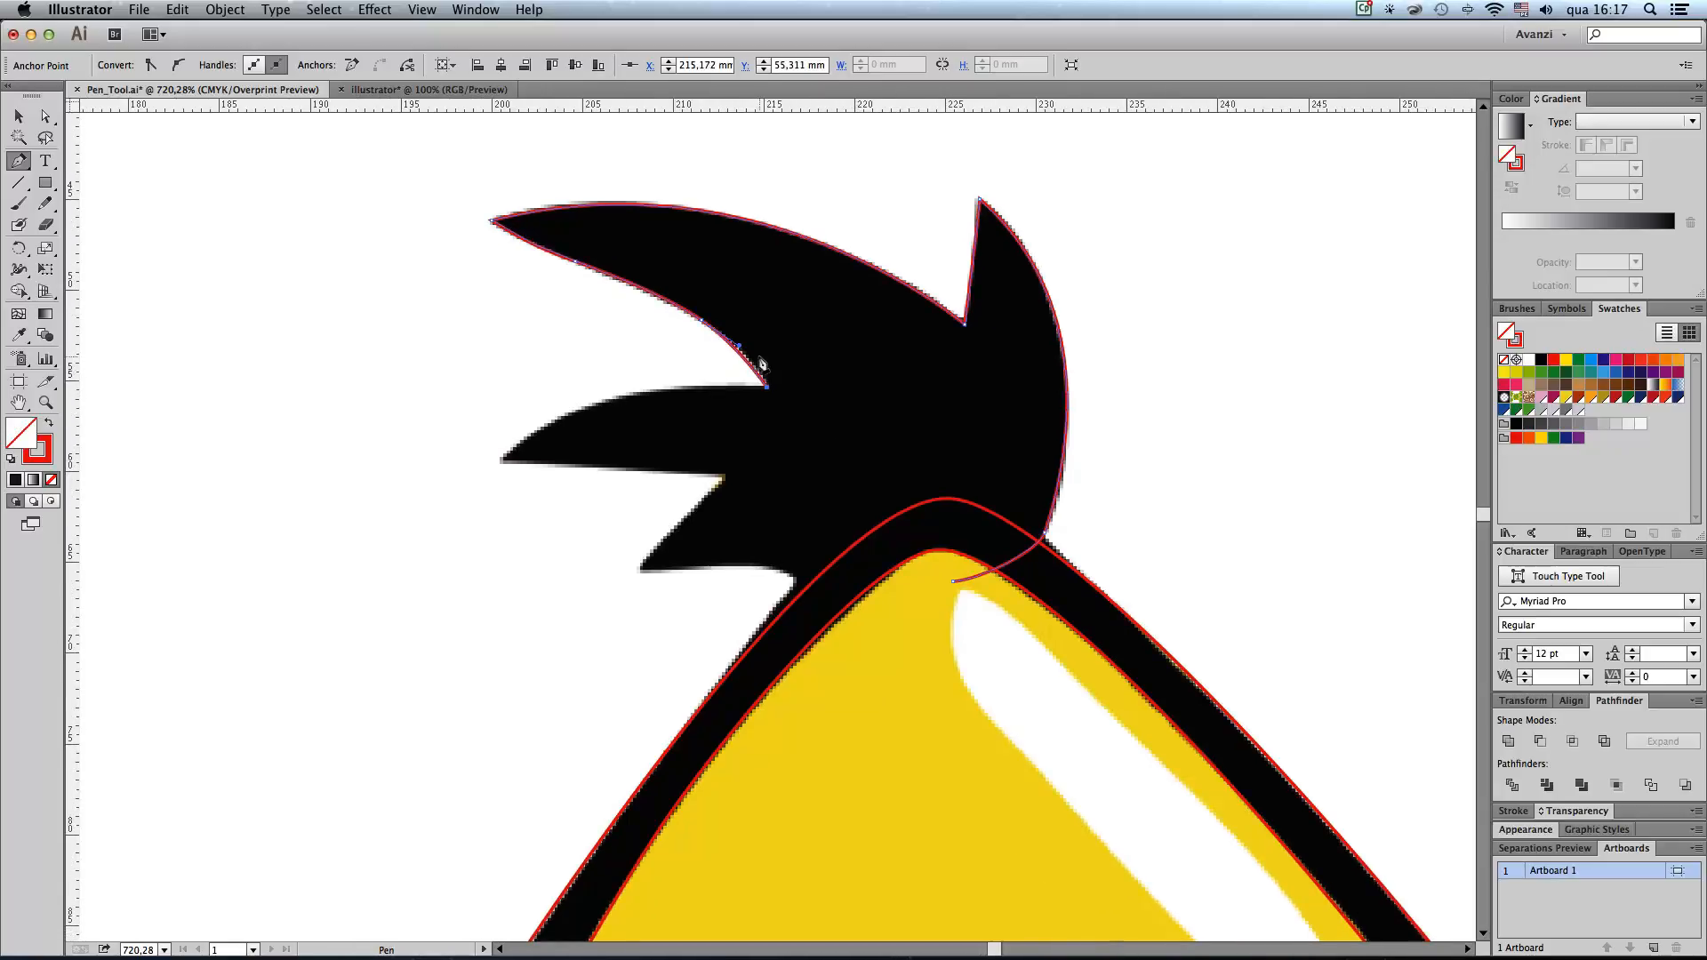
pyautogui.moveTo(503, 460); pyautogui.dragTo(392, 552)
pyautogui.keyDown('alt'); pyautogui.click(503, 460); pyautogui.keyUp('alt')
pyautogui.click(553, 464)
pyautogui.click(728, 478)
pyautogui.click(639, 568)
pyautogui.moveTo(762, 569); pyautogui.dragTo(811, 608)
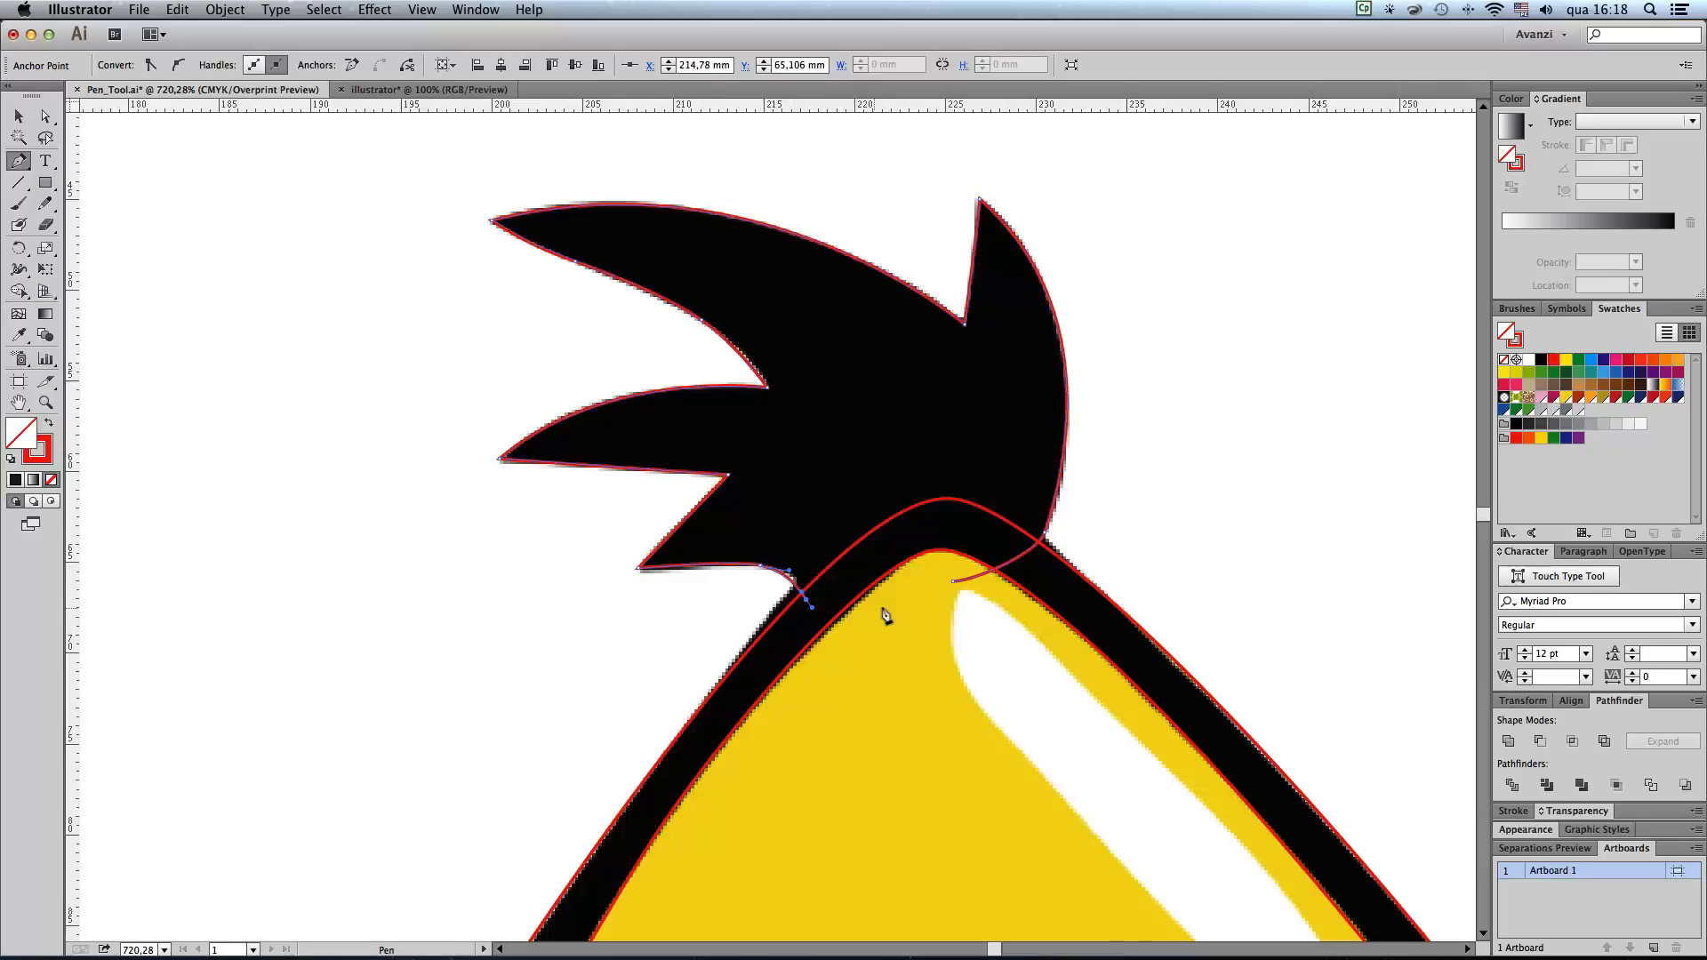
pyautogui.click(954, 584)
# Step: Start the tail path on the body outline and trace the right tail feather over its tip into the notch
pyautogui.keyDown('alt'); pyautogui.keyDown('super'); pyautogui.click(926, 572); pyautogui.keyUp('super'); pyautogui.keyUp('alt')
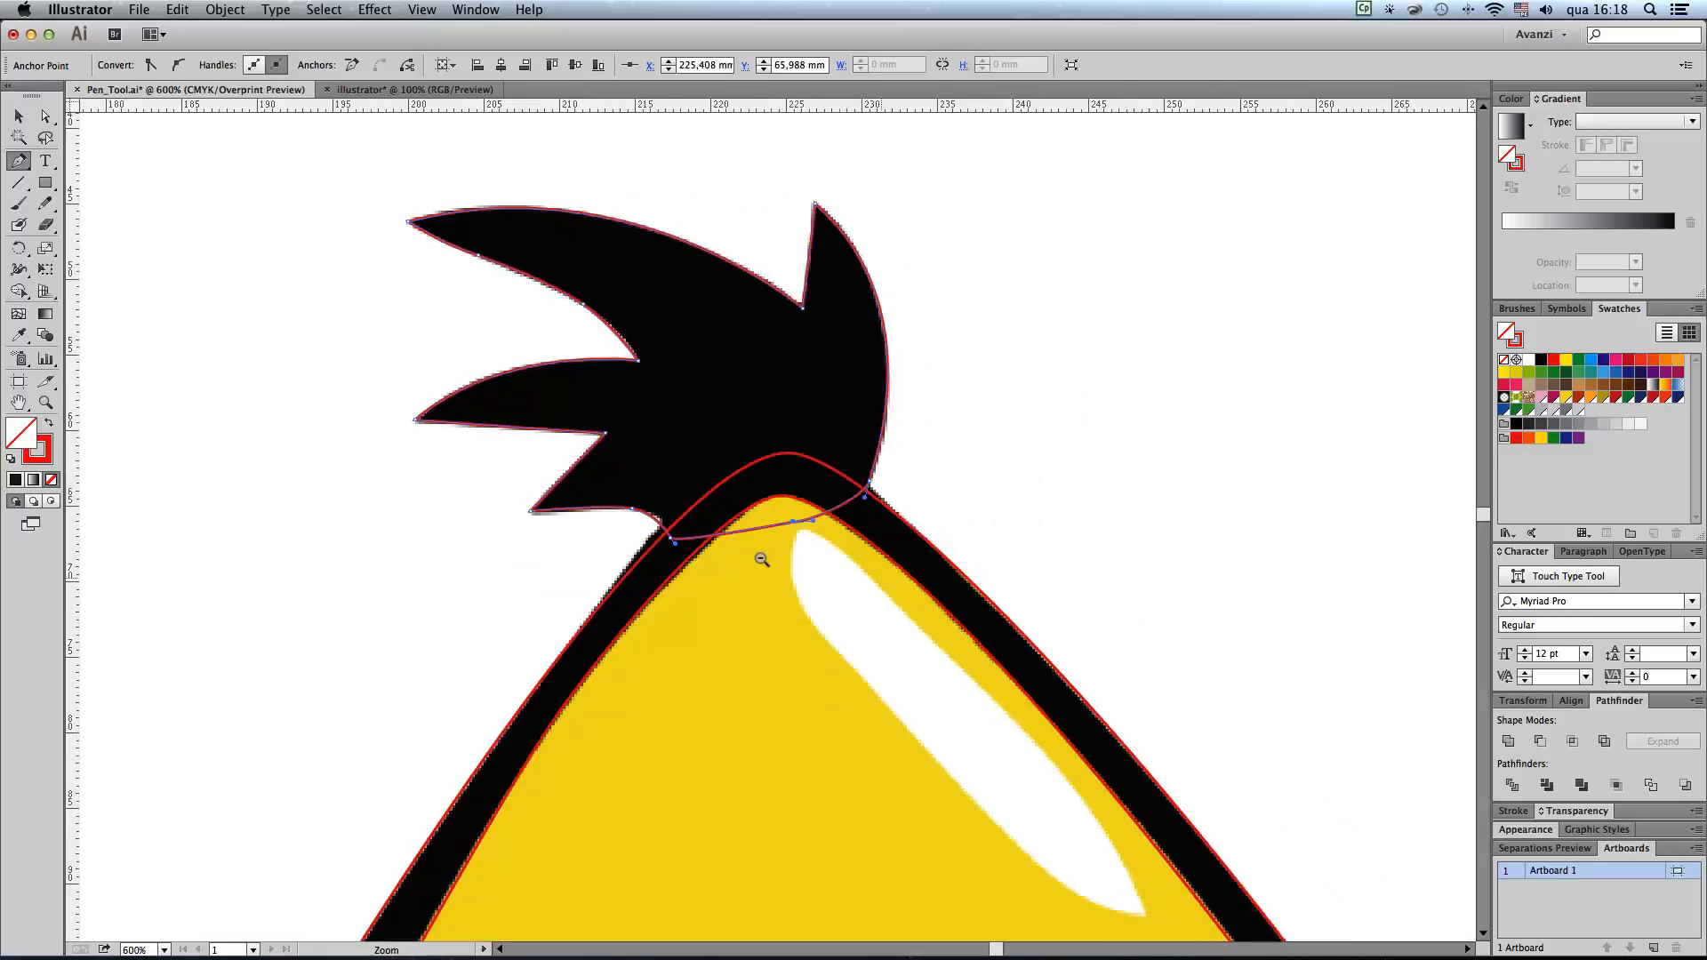
pyautogui.keyDown('alt'); pyautogui.keyDown('super'); pyautogui.click(711, 552); pyautogui.keyUp('super'); pyautogui.keyUp('alt')
pyautogui.keyDown('alt'); pyautogui.keyDown('super'); pyautogui.click(711, 552); pyautogui.keyUp('super'); pyautogui.keyUp('alt')
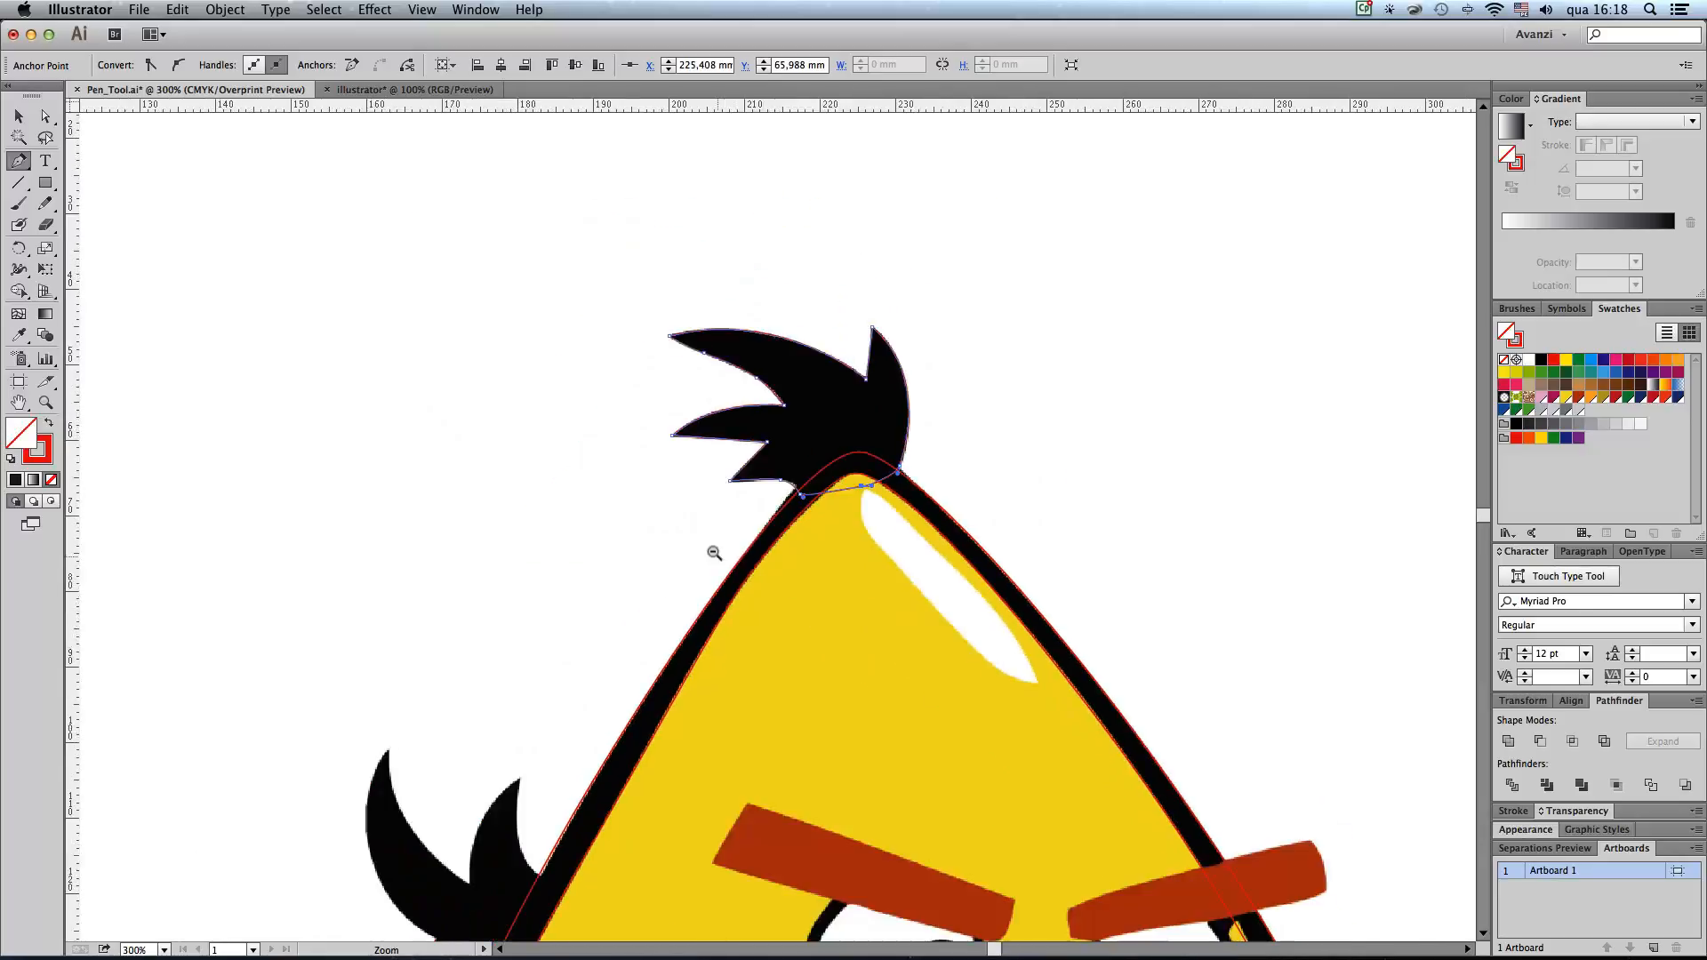
pyautogui.keyDown('alt'); pyautogui.keyDown('super'); pyautogui.click(846, 592); pyautogui.keyUp('super'); pyautogui.keyUp('alt')
pyautogui.moveTo(911, 649); pyautogui.dragTo(911, 553)
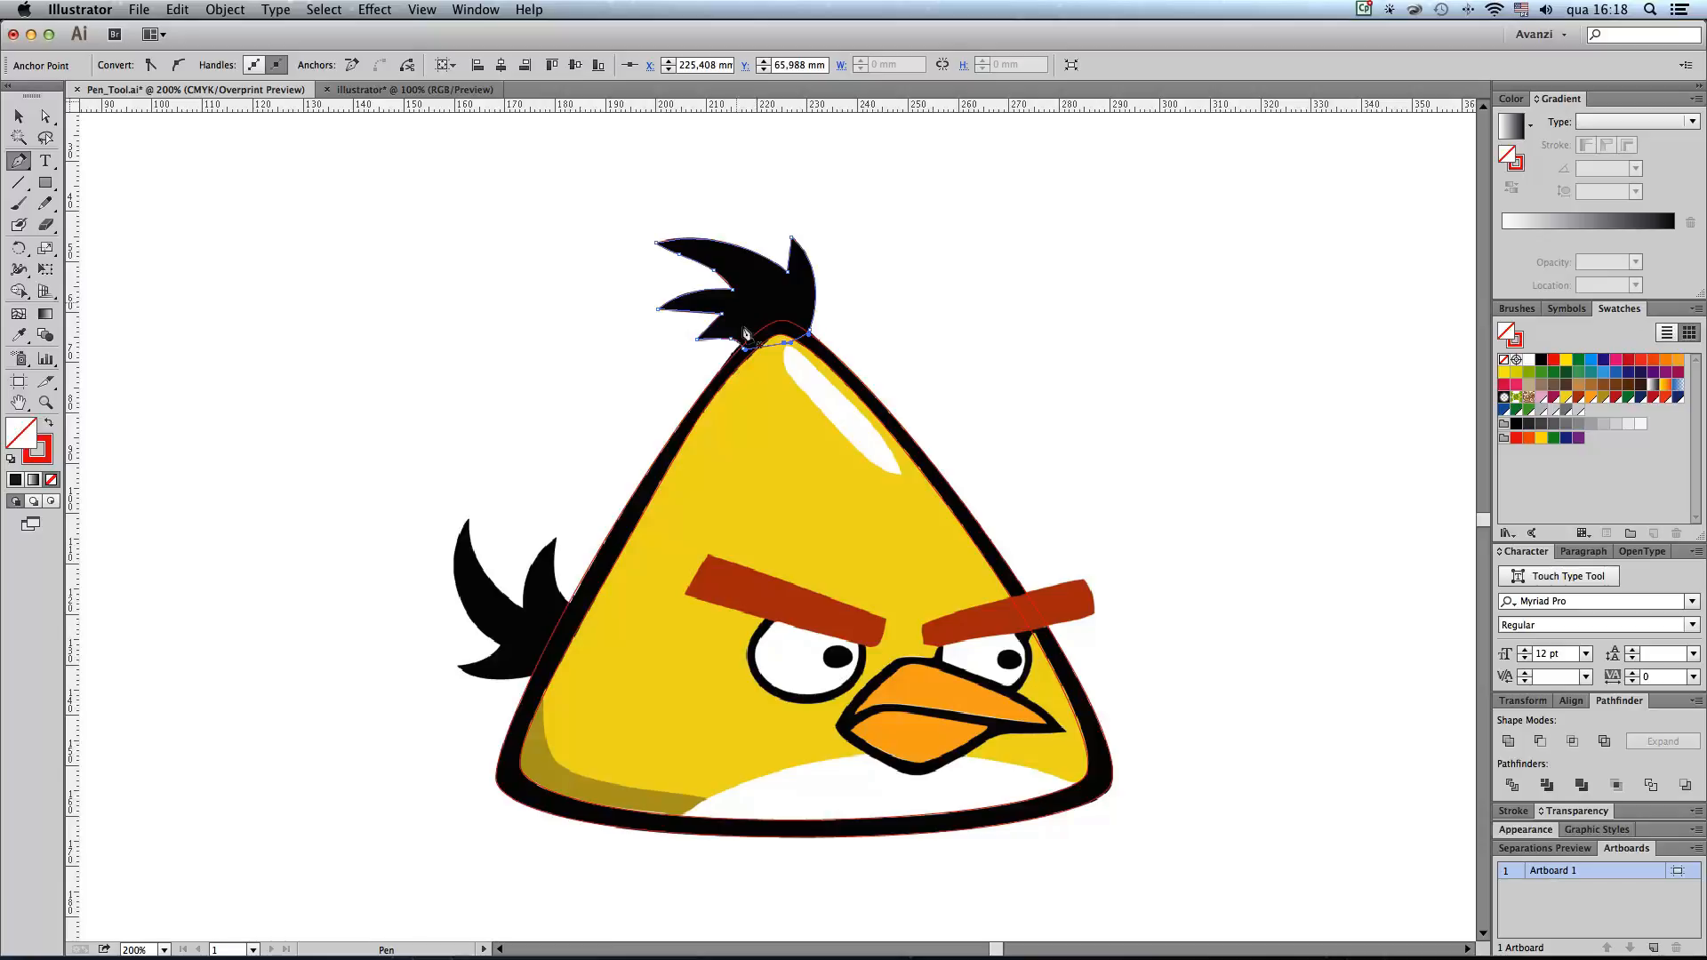
pyautogui.moveTo(336, 472); pyautogui.dragTo(732, 714)
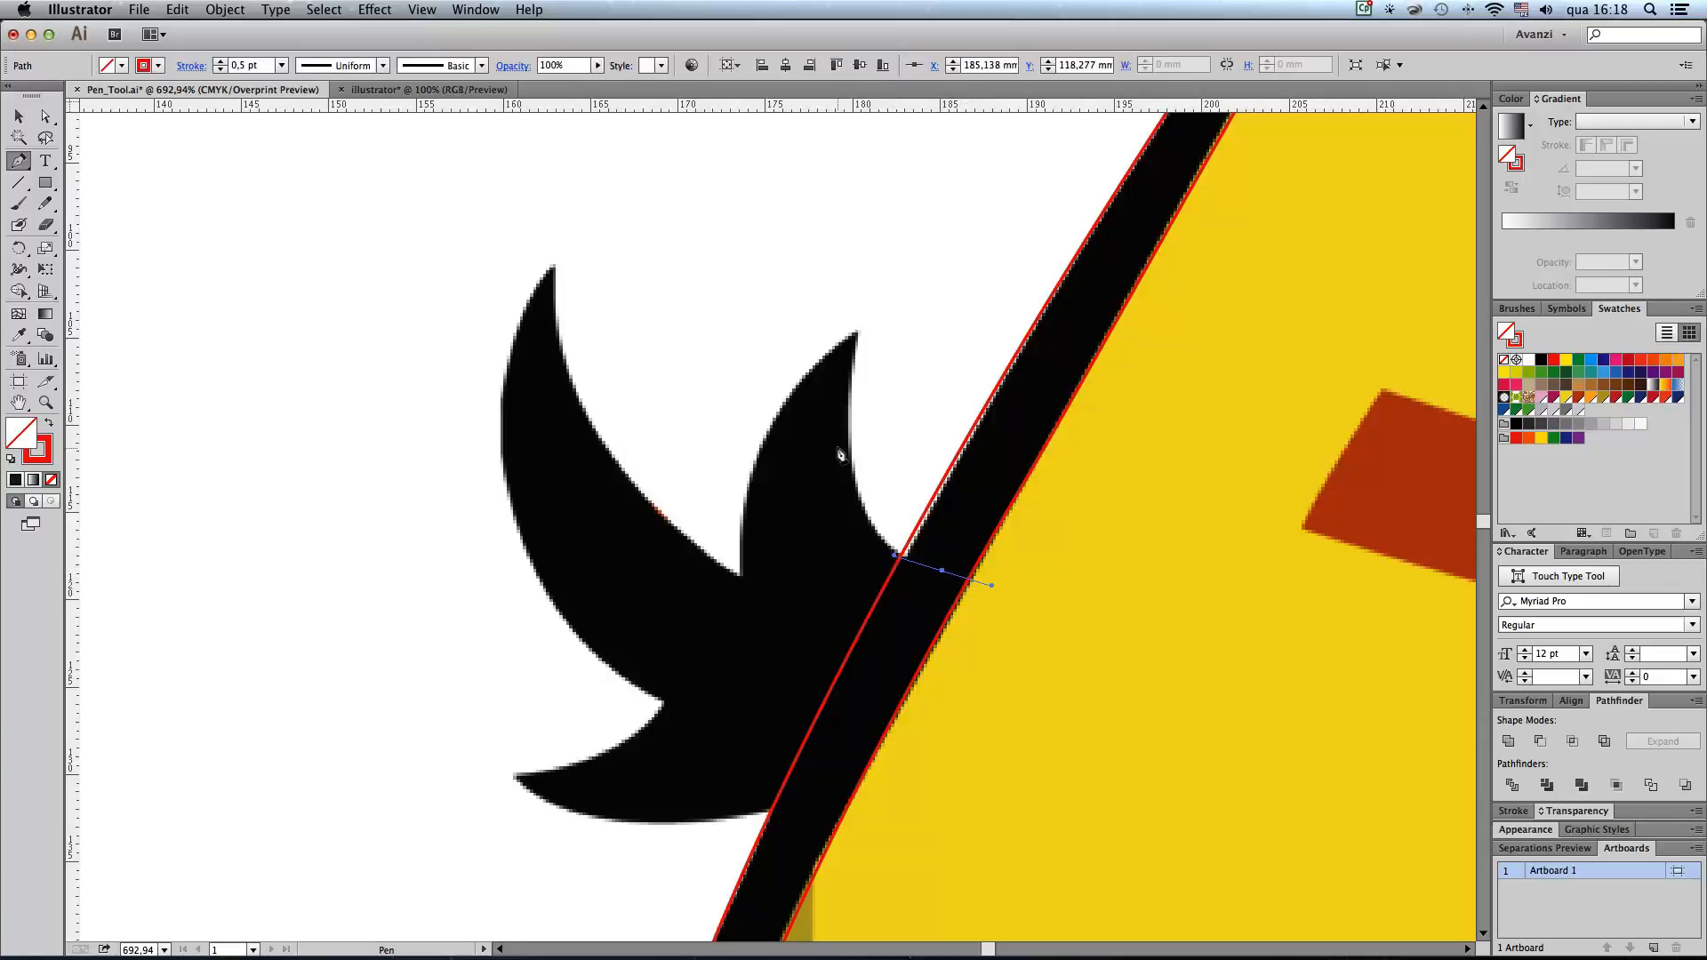
pyautogui.moveTo(857, 332); pyautogui.dragTo(789, 374)
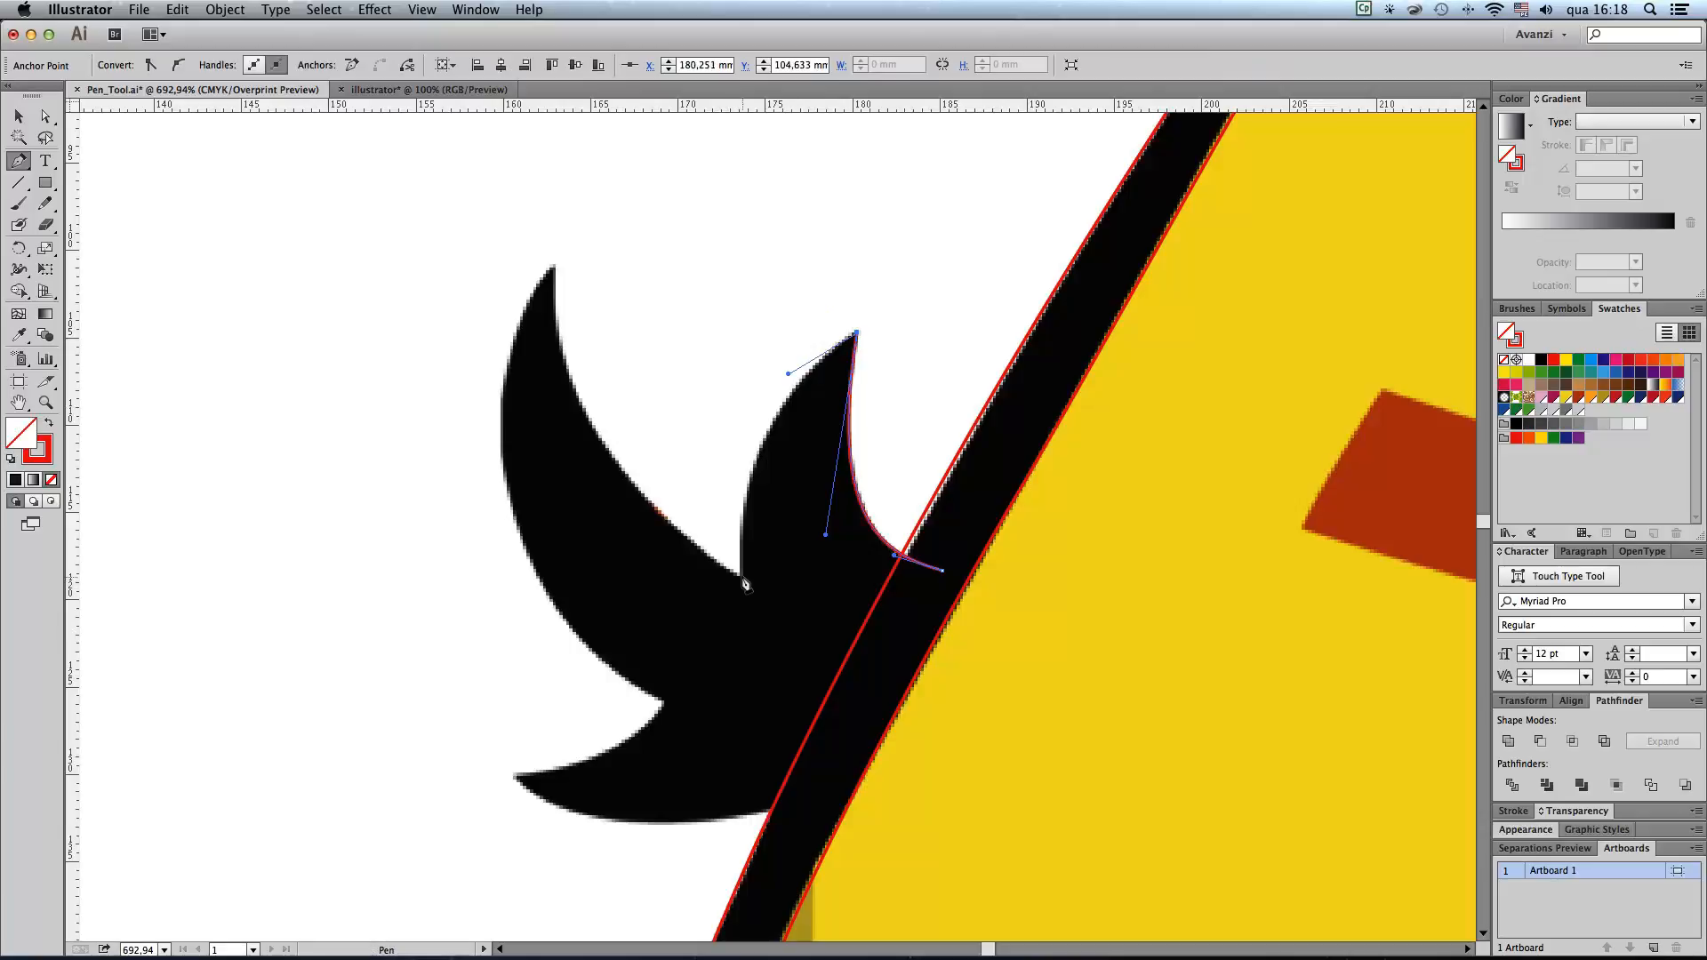
pyautogui.moveTo(745, 578); pyautogui.dragTo(663, 514)
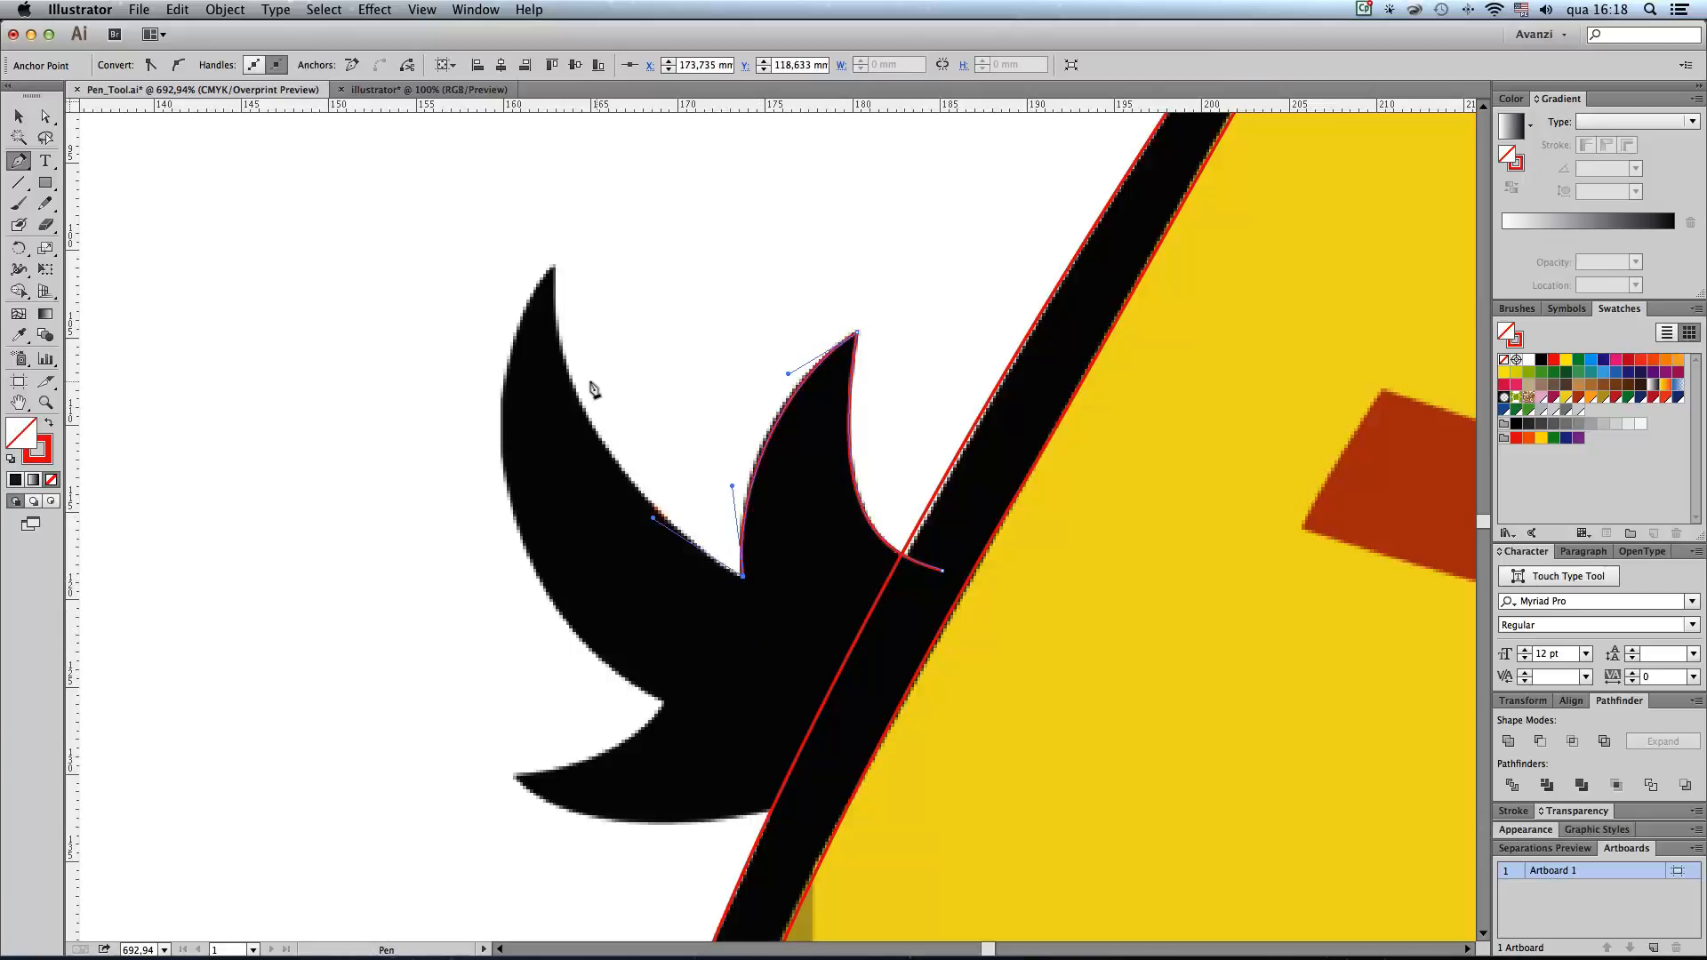
# Step: Trace the tail's long left feather around its sharp tip and down its outer edge to the lower notch
pyautogui.press('super+minus')
pyautogui.moveTo(742, 482); pyautogui.dragTo(680, 553)
pyautogui.scroll(-5, 682, 555)
pyautogui.hscroll(2, 681, 554)
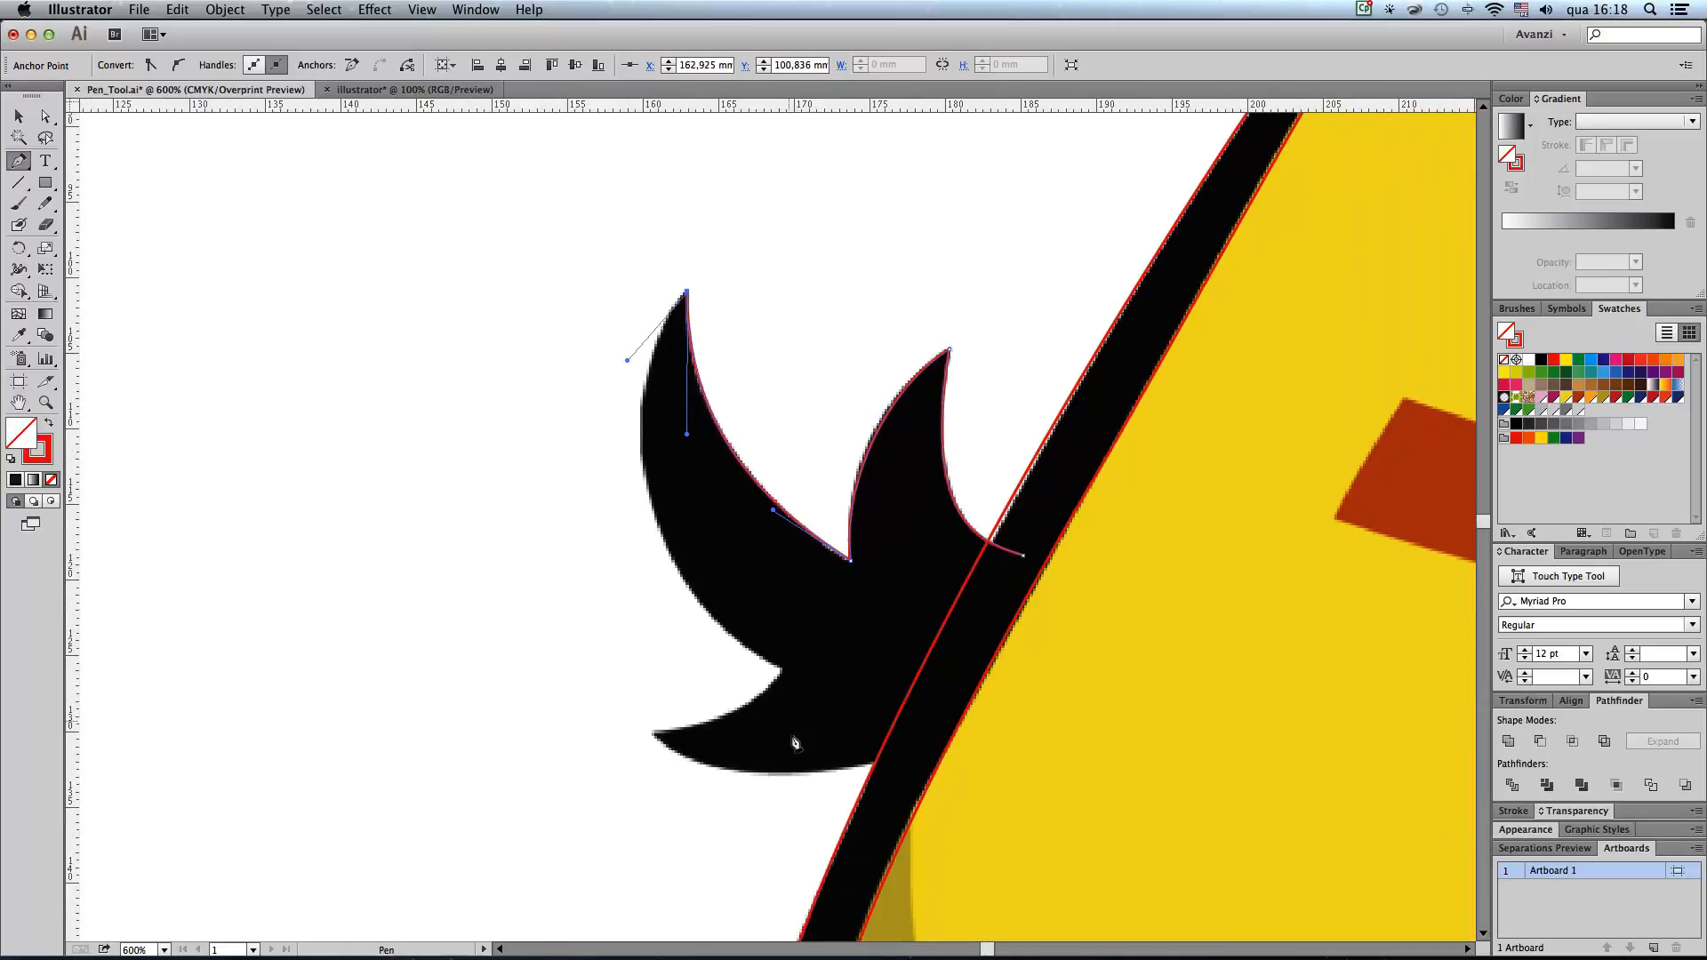
pyautogui.moveTo(784, 676); pyautogui.dragTo(754, 722)
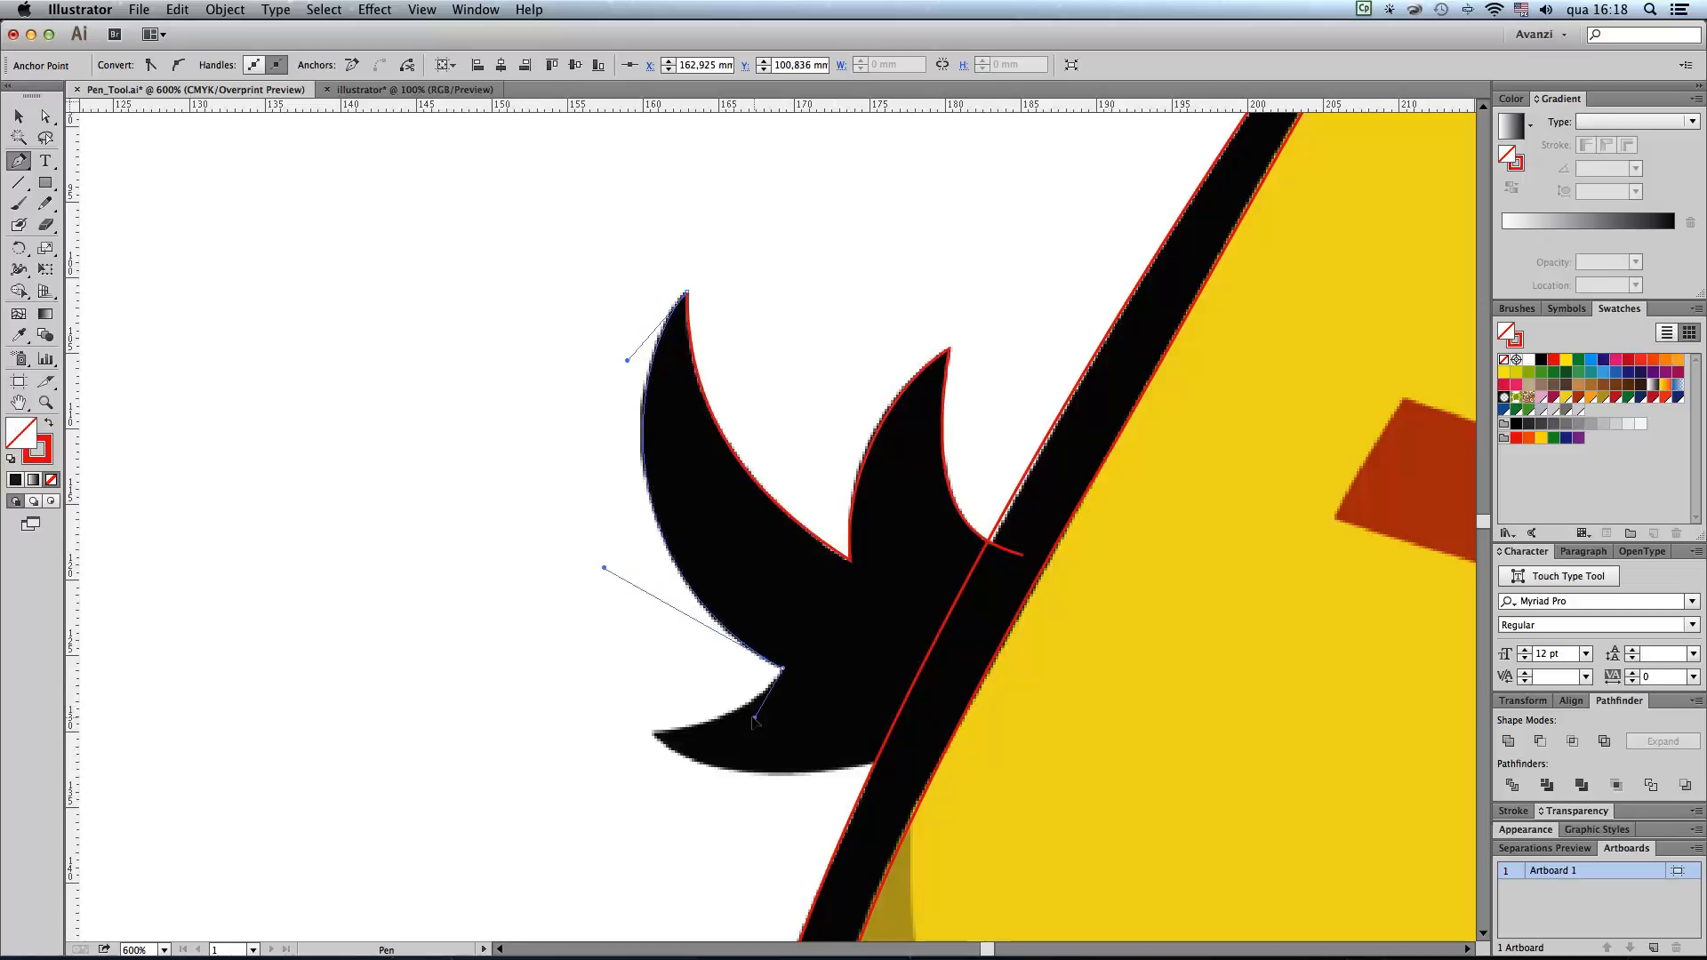
pyautogui.click(745, 713)
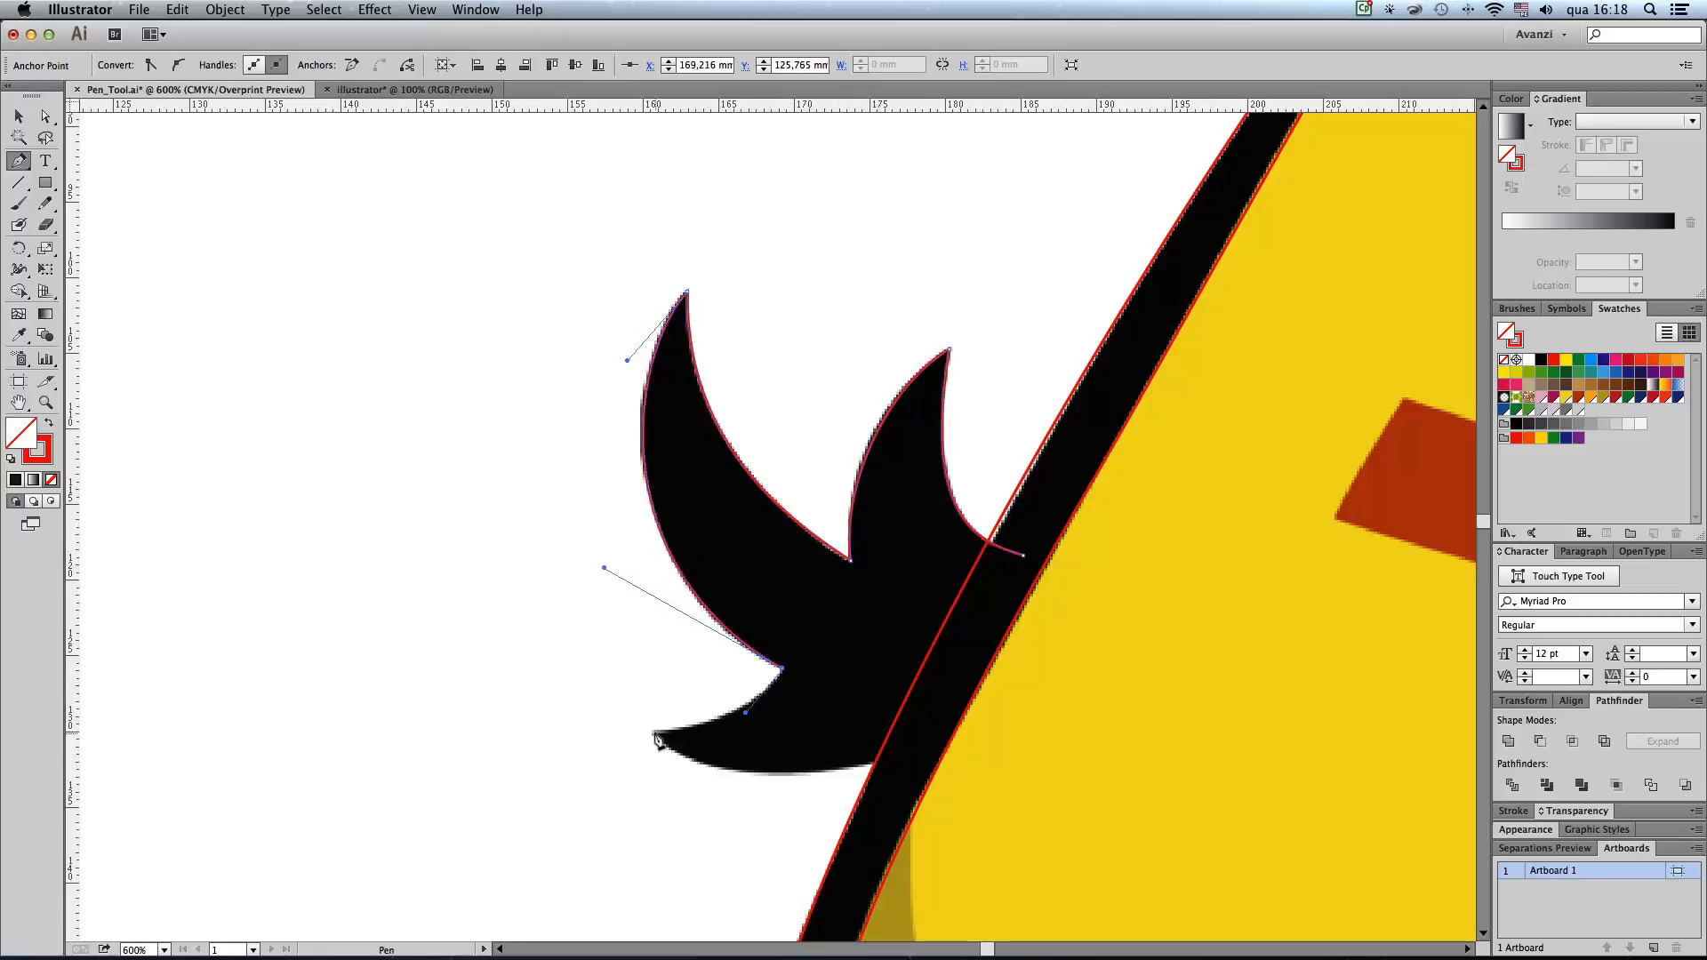
# Step: Trace the tail's small lower feather around its tip and close the tail path inside the black body outline
pyautogui.moveTo(655, 734); pyautogui.dragTo(687, 776)
pyautogui.moveTo(896, 755); pyautogui.dragTo(948, 669)
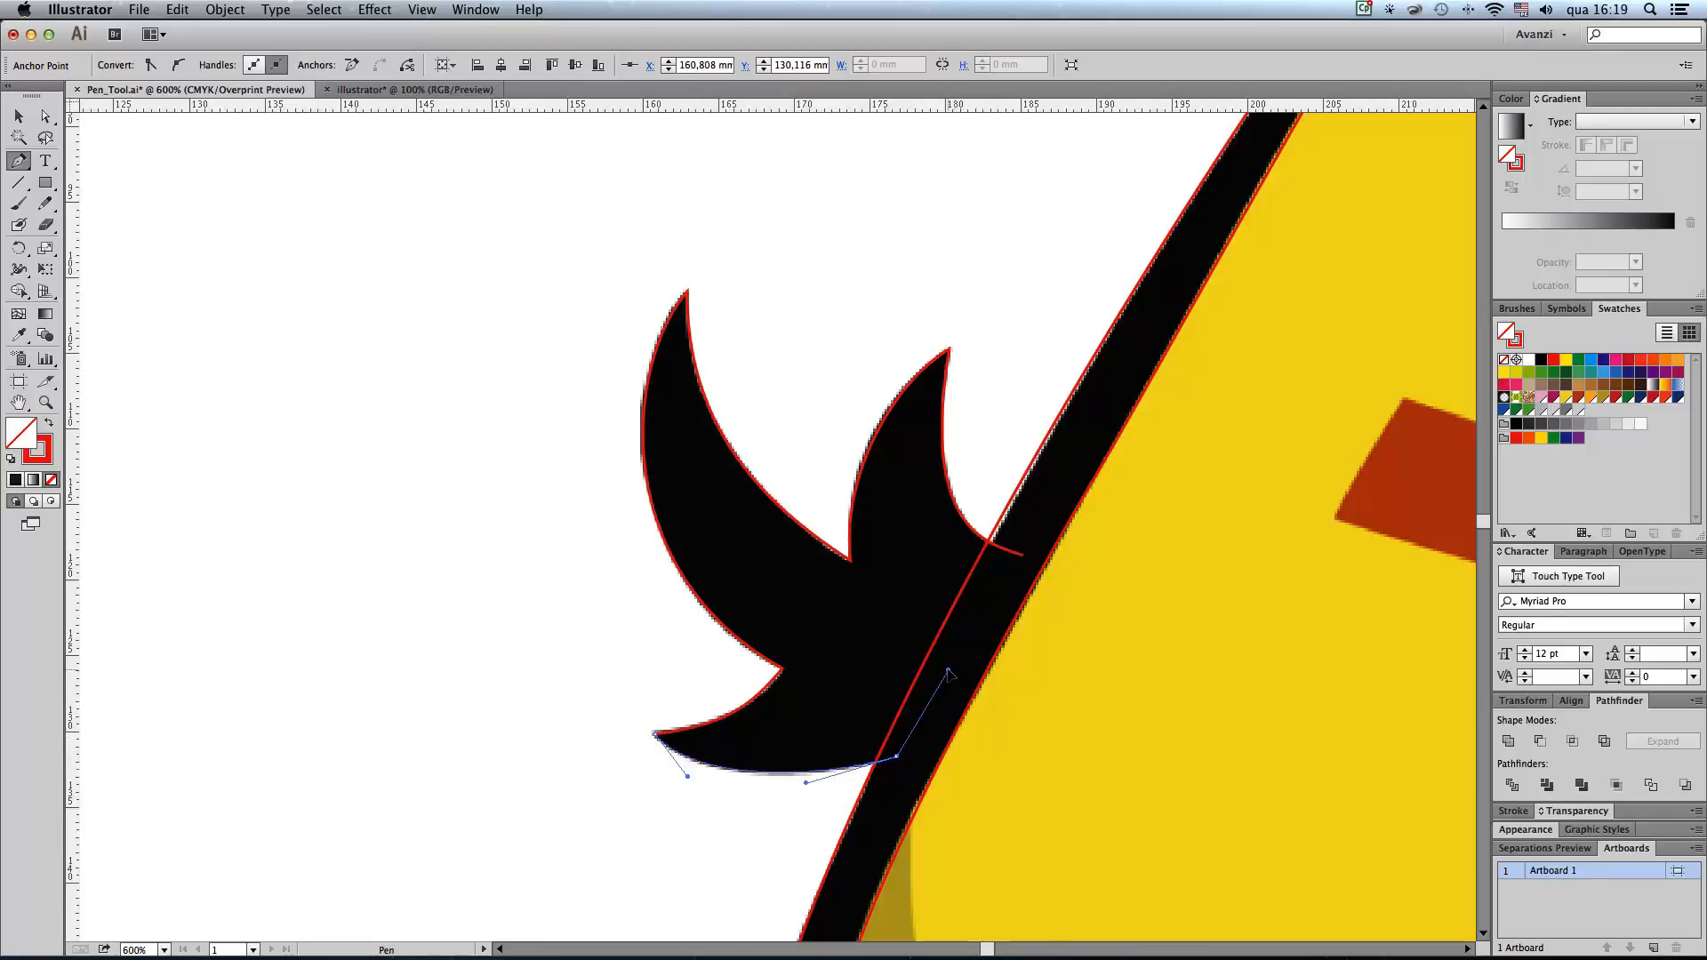
pyautogui.click(1025, 557)
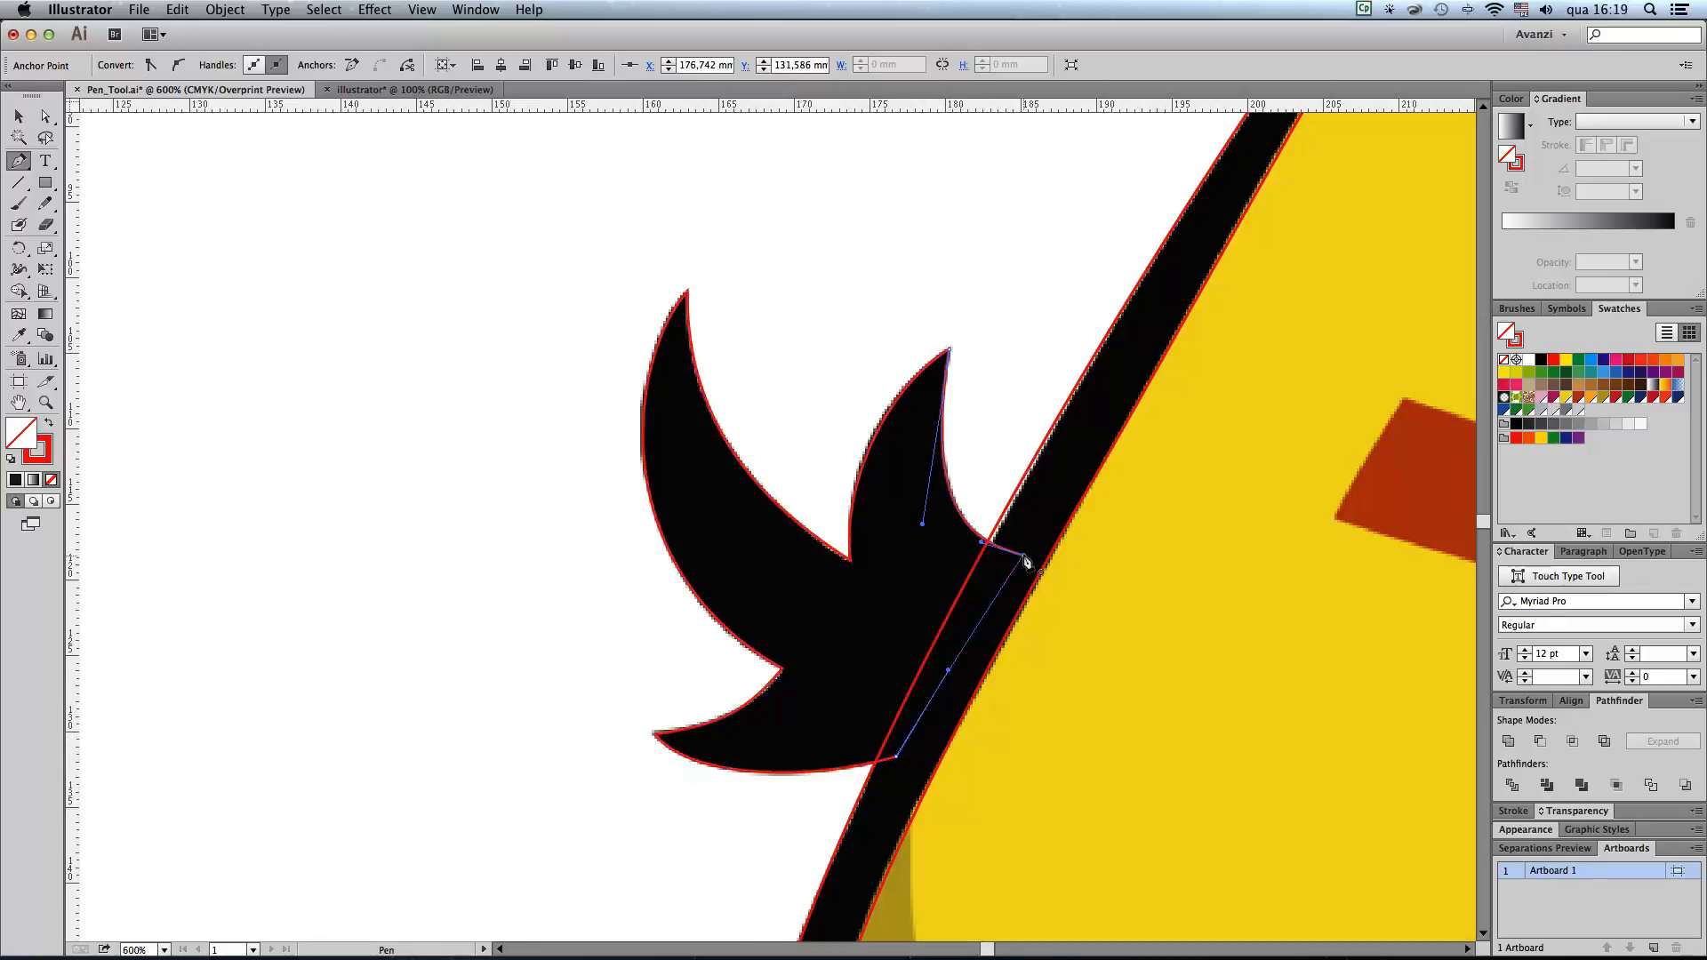
# Step: Start a path at the upper end of the white body highlight and trace its left edge down to the pointed lower tip
pyautogui.keyDown('alt'); pyautogui.keyDown('super'); pyautogui.click(1002, 581); pyautogui.keyUp('super'); pyautogui.keyUp('alt')
pyautogui.keyDown('alt'); pyautogui.keyDown('super'); pyautogui.click(944, 588); pyautogui.keyUp('super'); pyautogui.keyUp('alt')
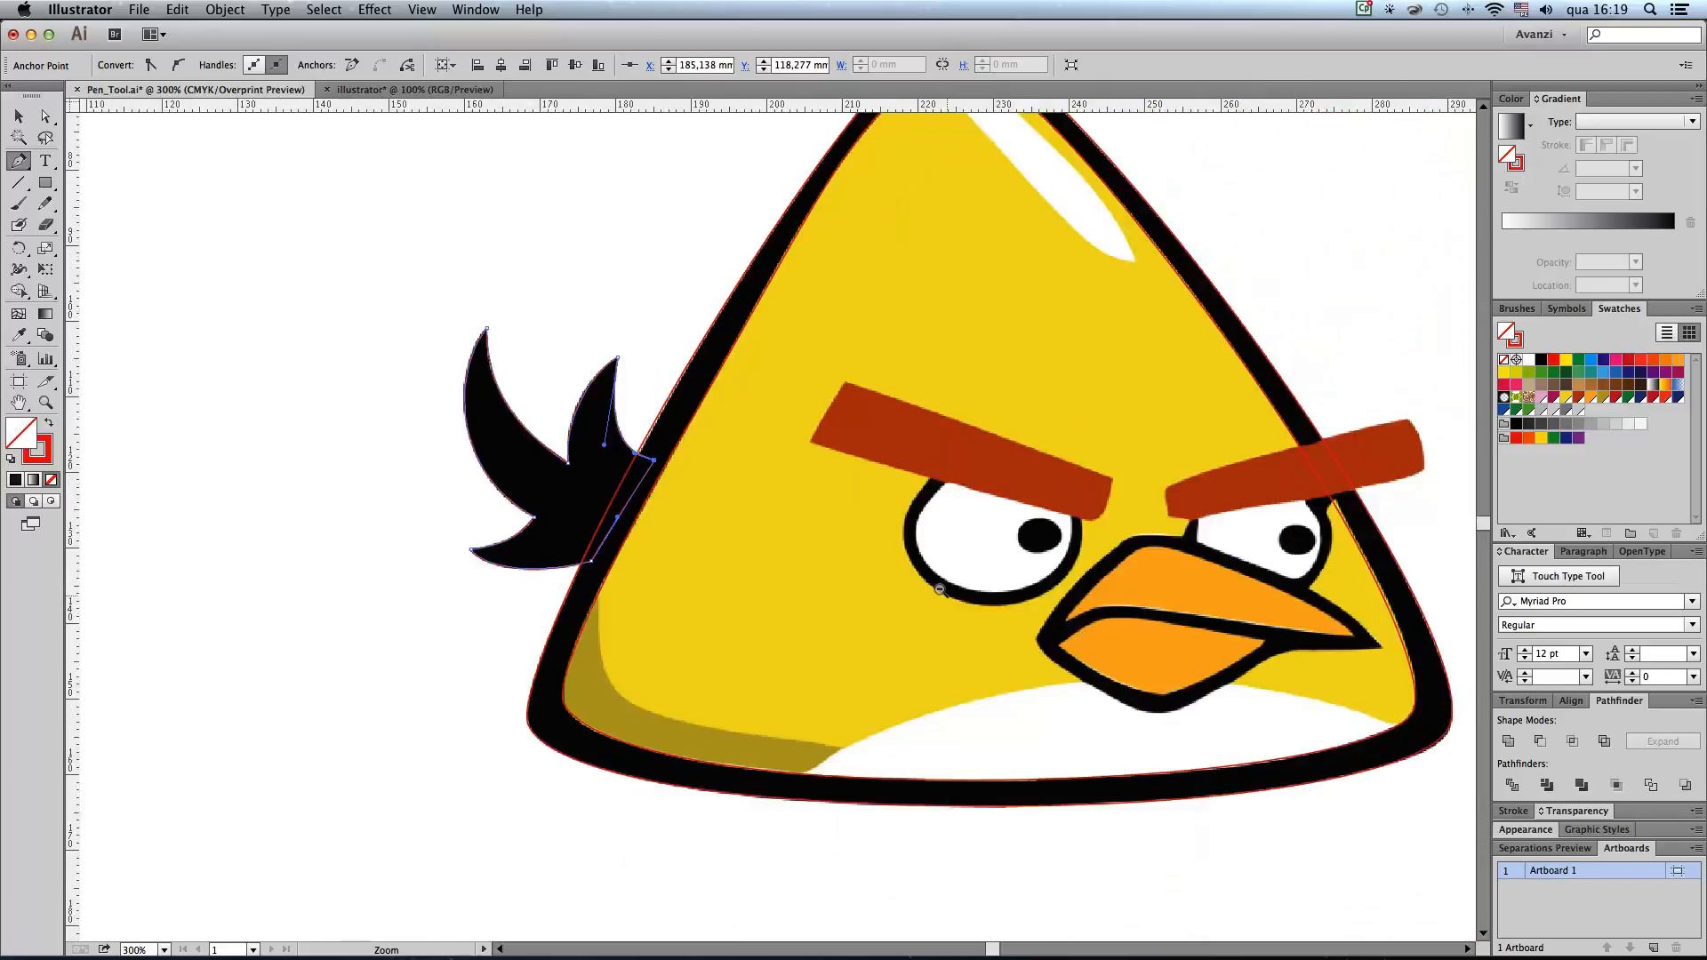
pyautogui.keyDown('alt'); pyautogui.keyDown('super'); pyautogui.click(946, 591); pyautogui.keyUp('super'); pyautogui.keyUp('alt')
pyautogui.moveTo(951, 600); pyautogui.dragTo(945, 710)
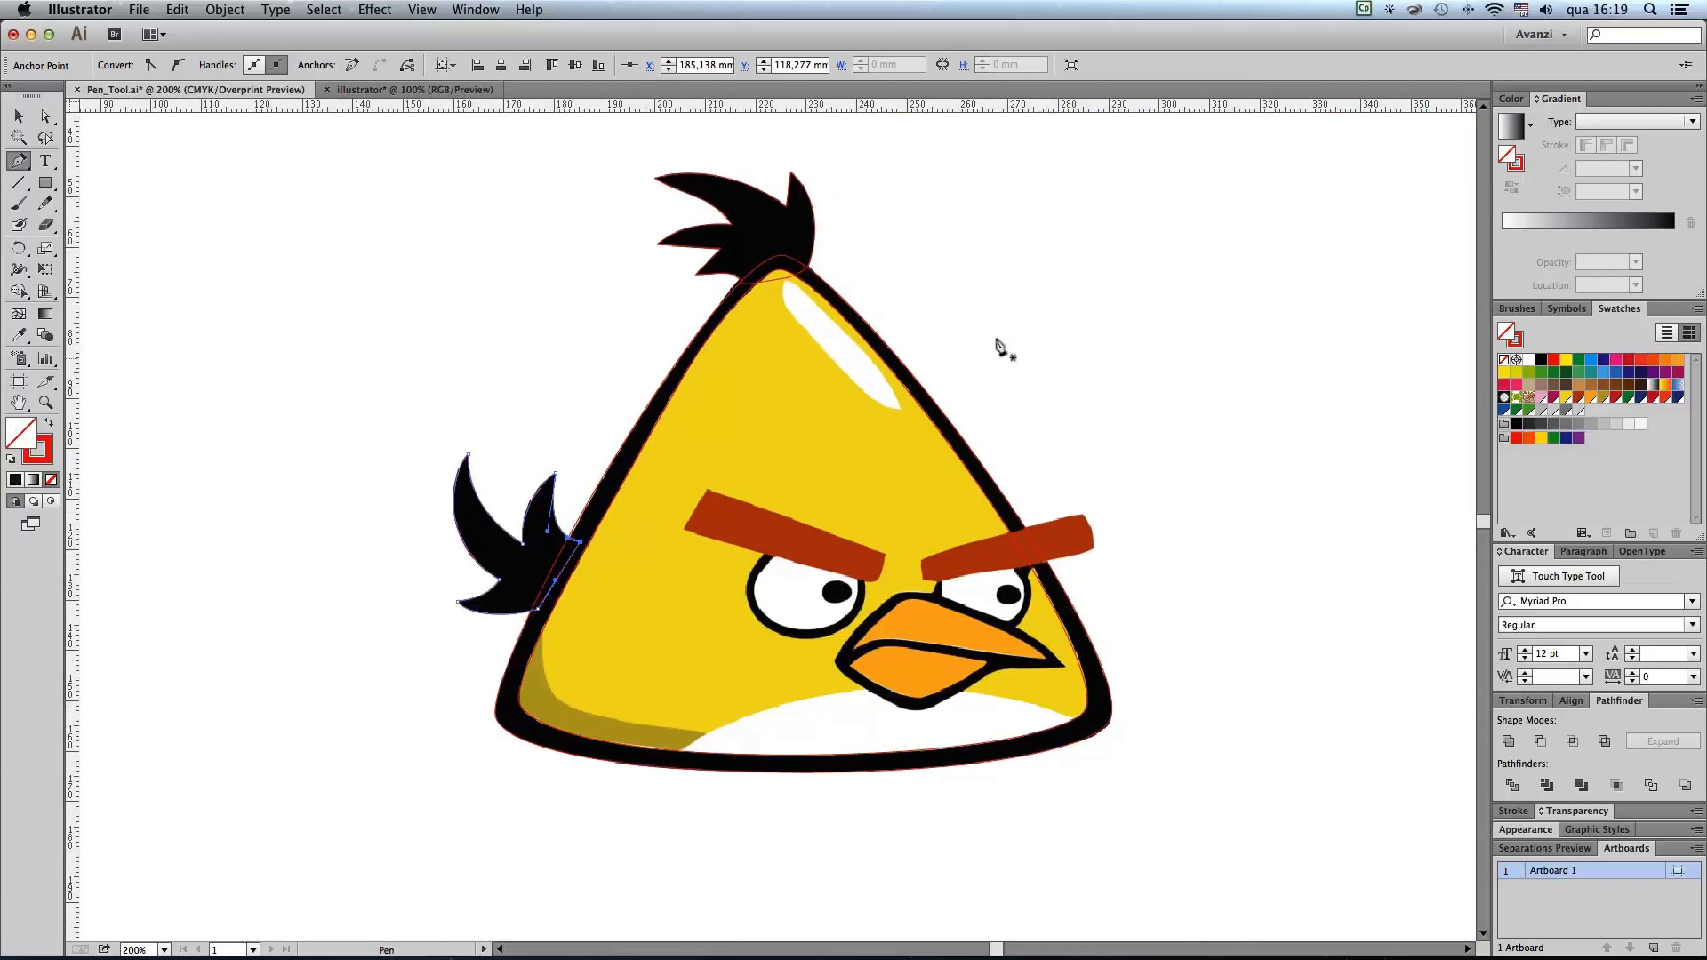
pyautogui.moveTo(754, 251); pyautogui.dragTo(994, 500)
pyautogui.scroll(3, 541, 412)
pyautogui.hscroll(-3, 540, 412)
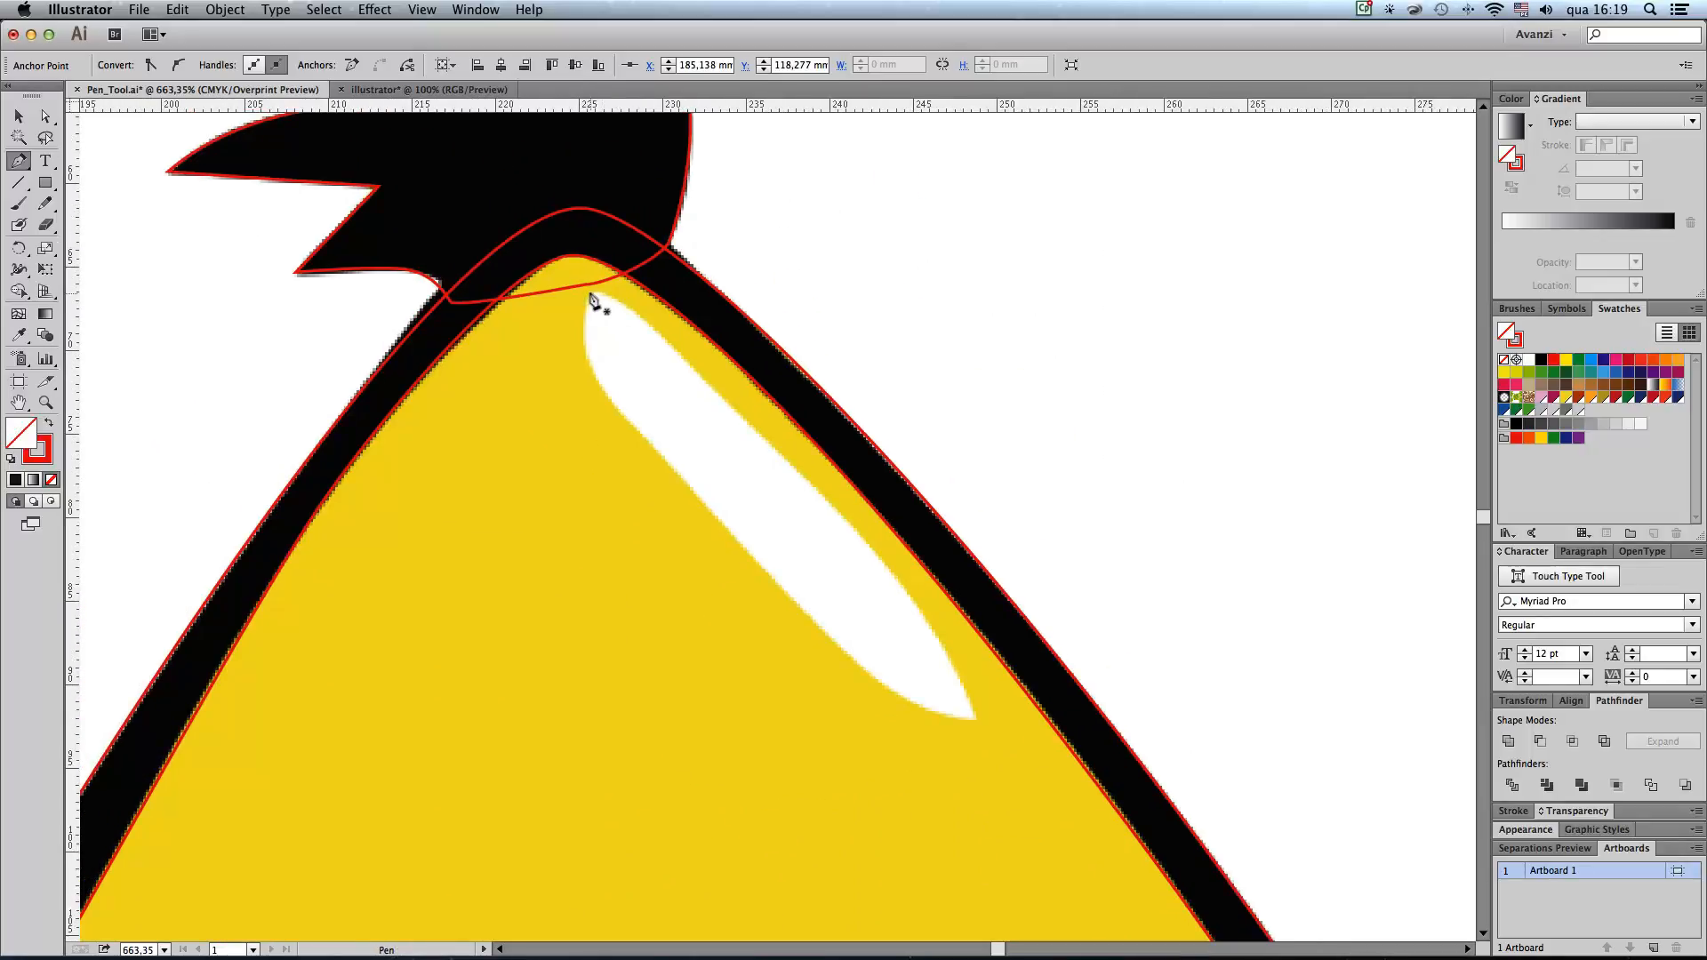
pyautogui.click(583, 301)
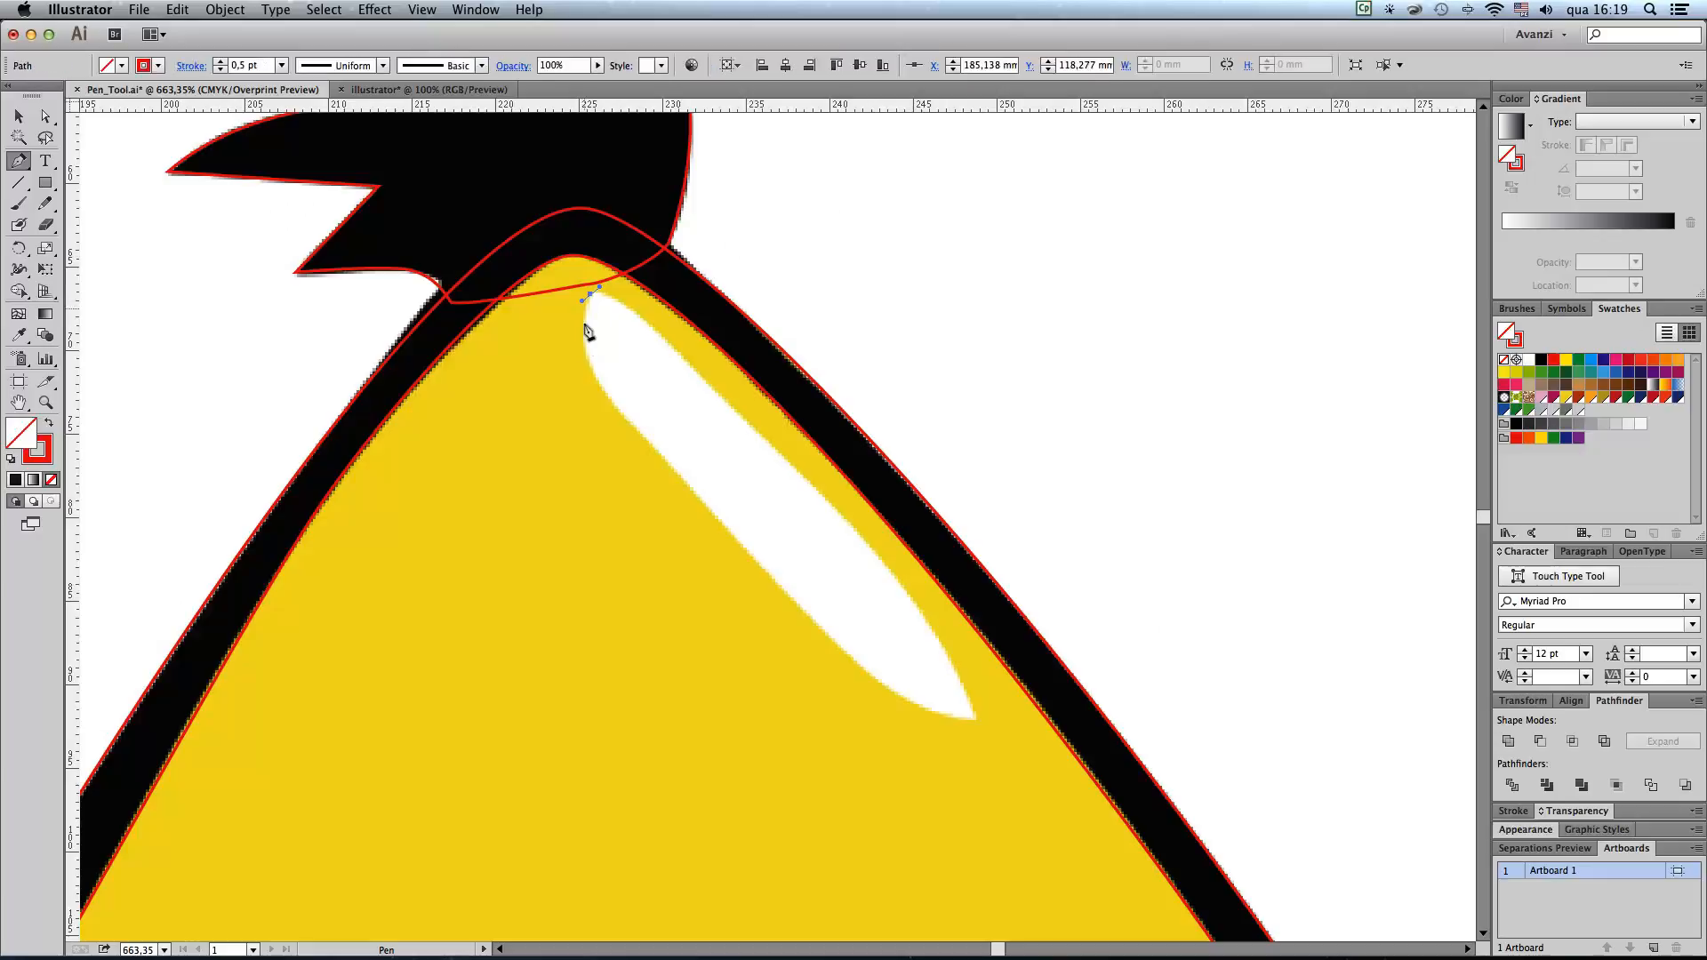
pyautogui.moveTo(586, 357); pyautogui.dragTo(592, 370)
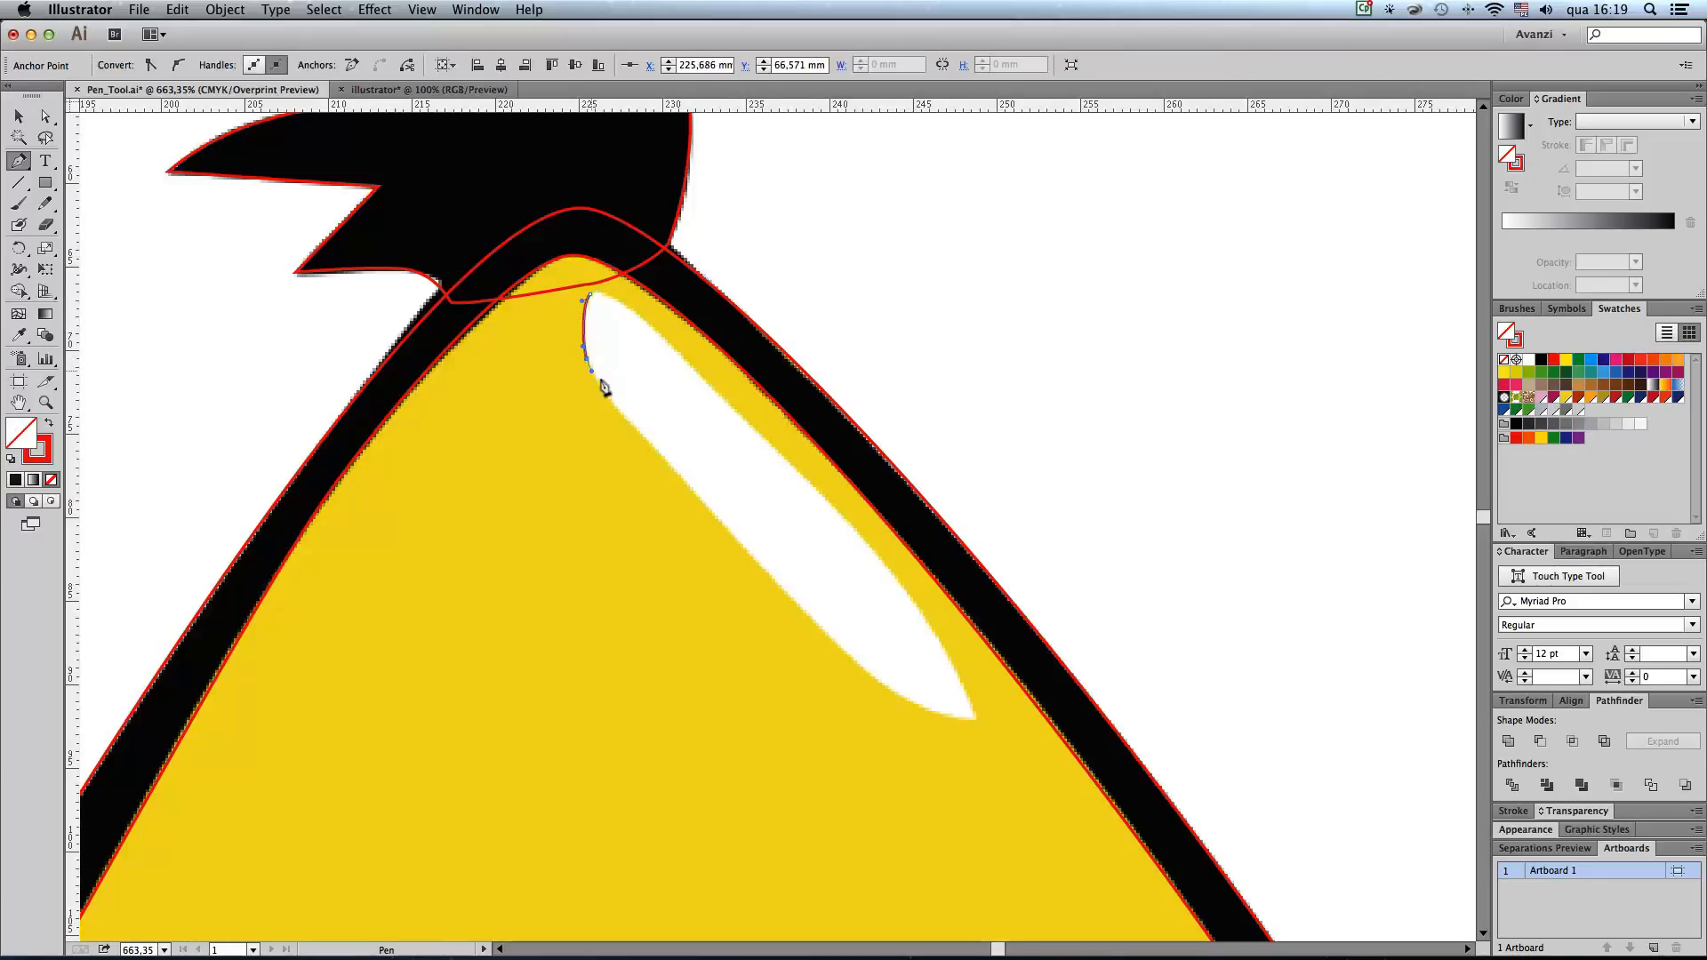
pyautogui.click(623, 415)
pyautogui.click(631, 423)
pyautogui.click(886, 688)
pyautogui.click(974, 720)
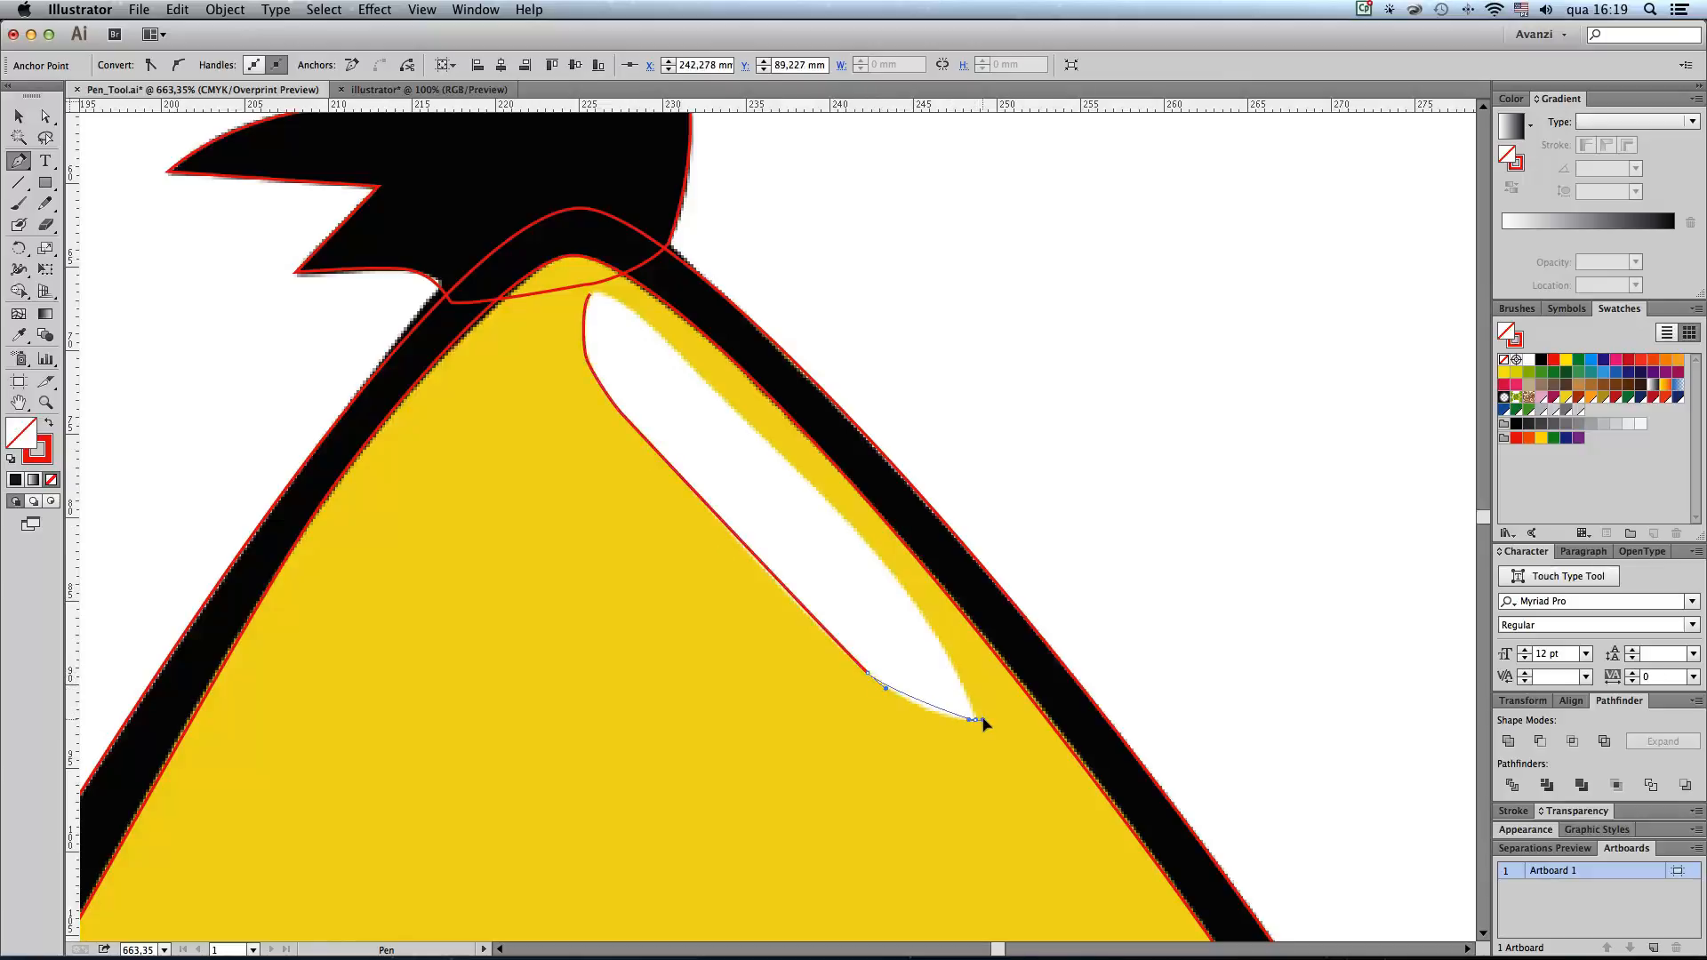
# Step: Trace the highlight's right edge back up from the pointed tip and close the path with a rounded upper end
pyautogui.moveTo(991, 725)
pyautogui.mouseDown()
pyautogui.moveTo(1007, 726)
pyautogui.moveTo(972, 697)
pyautogui.mouseUp()
pyautogui.moveTo(900, 585); pyautogui.dragTo(866, 542)
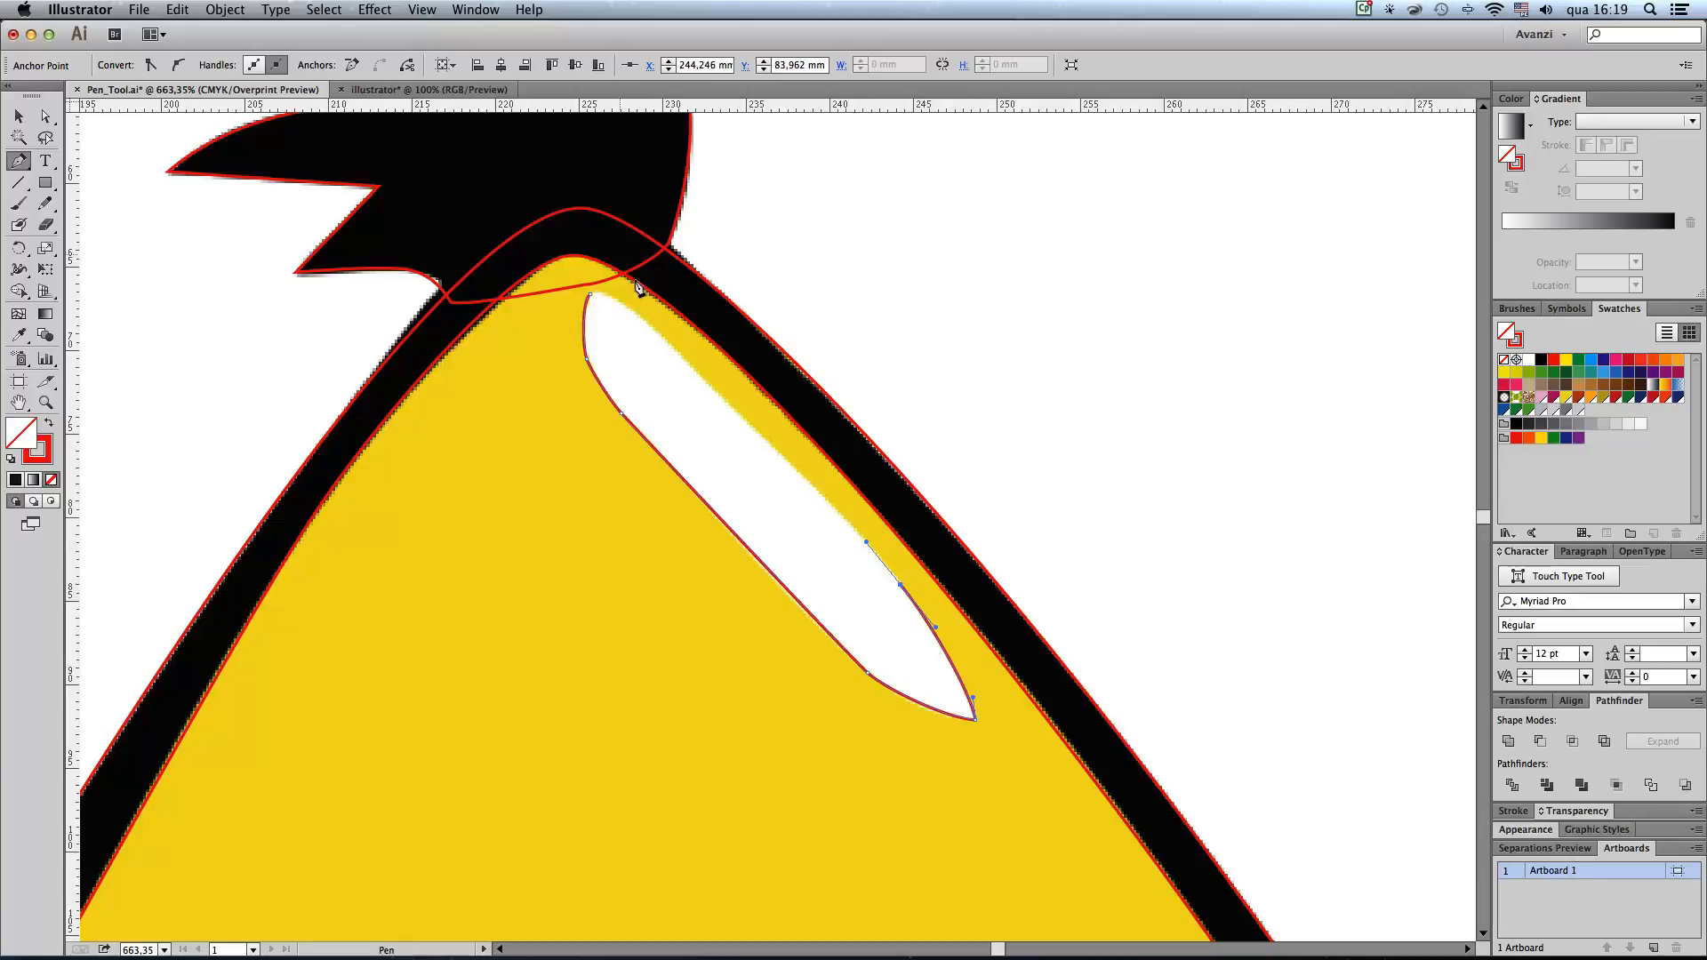
pyautogui.moveTo(693, 372); pyautogui.dragTo(663, 338)
pyautogui.moveTo(590, 296); pyautogui.dragTo(575, 315)
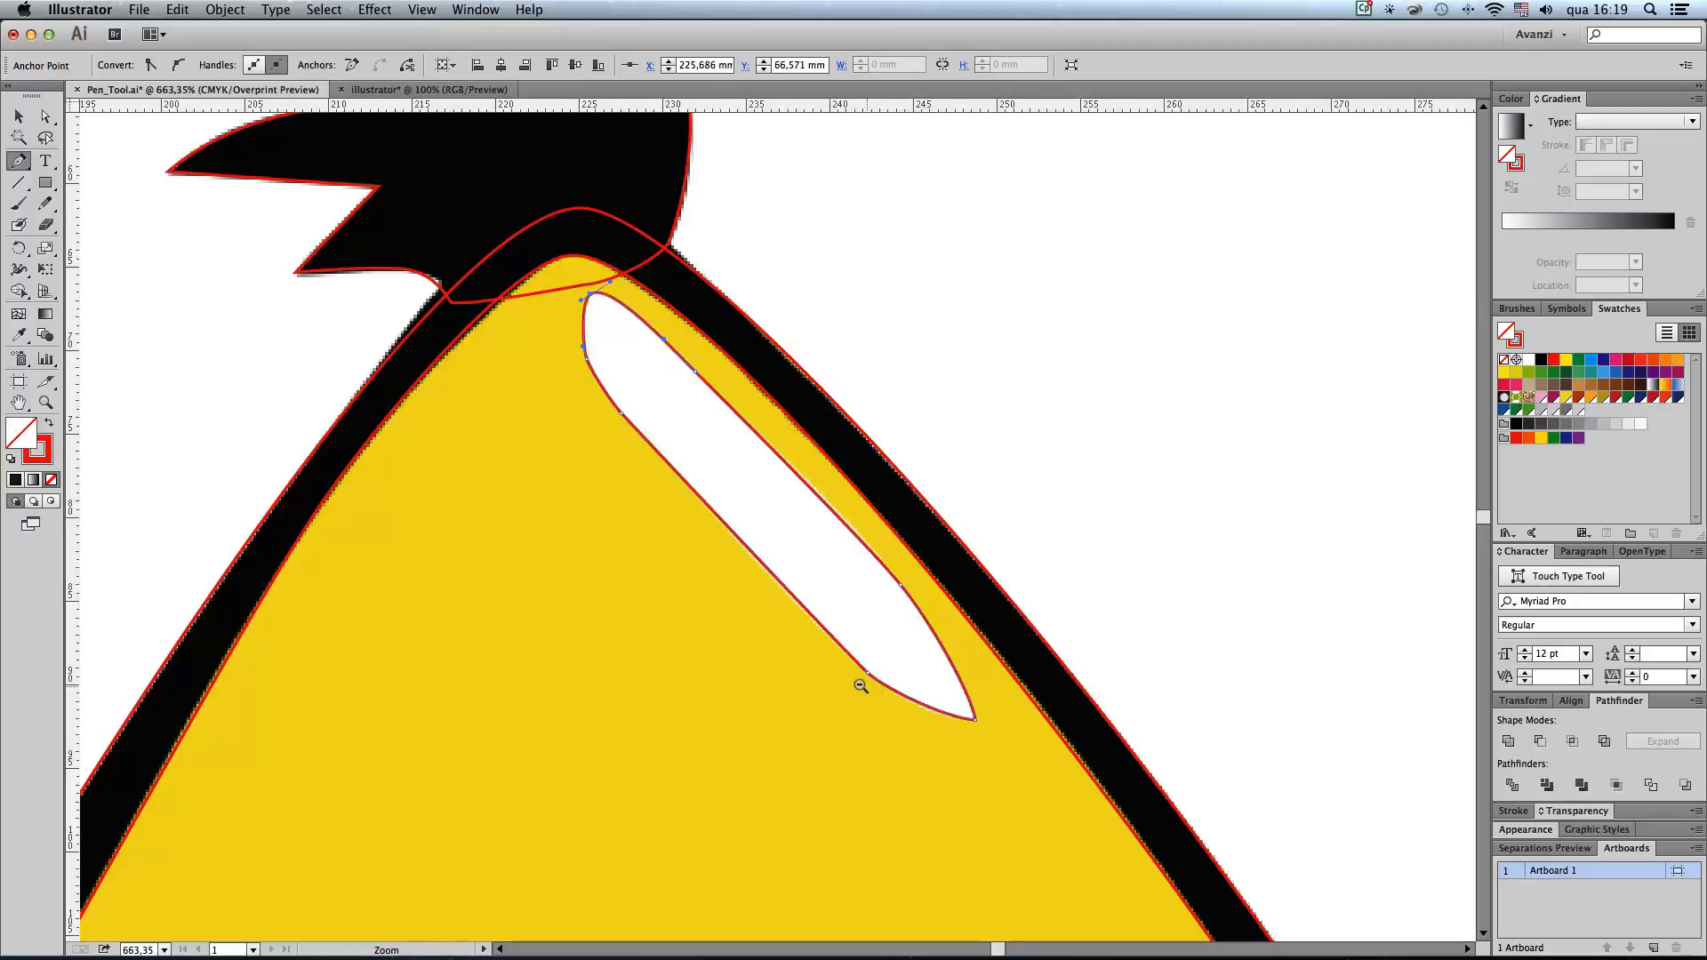
# Step: Trace the left red eyebrow as a closed path with straight edges and a rounded lower inner corner
pyautogui.press('super+minus')
pyautogui.press('super+minus')
pyautogui.moveTo(887, 564); pyautogui.dragTo(953, 293)
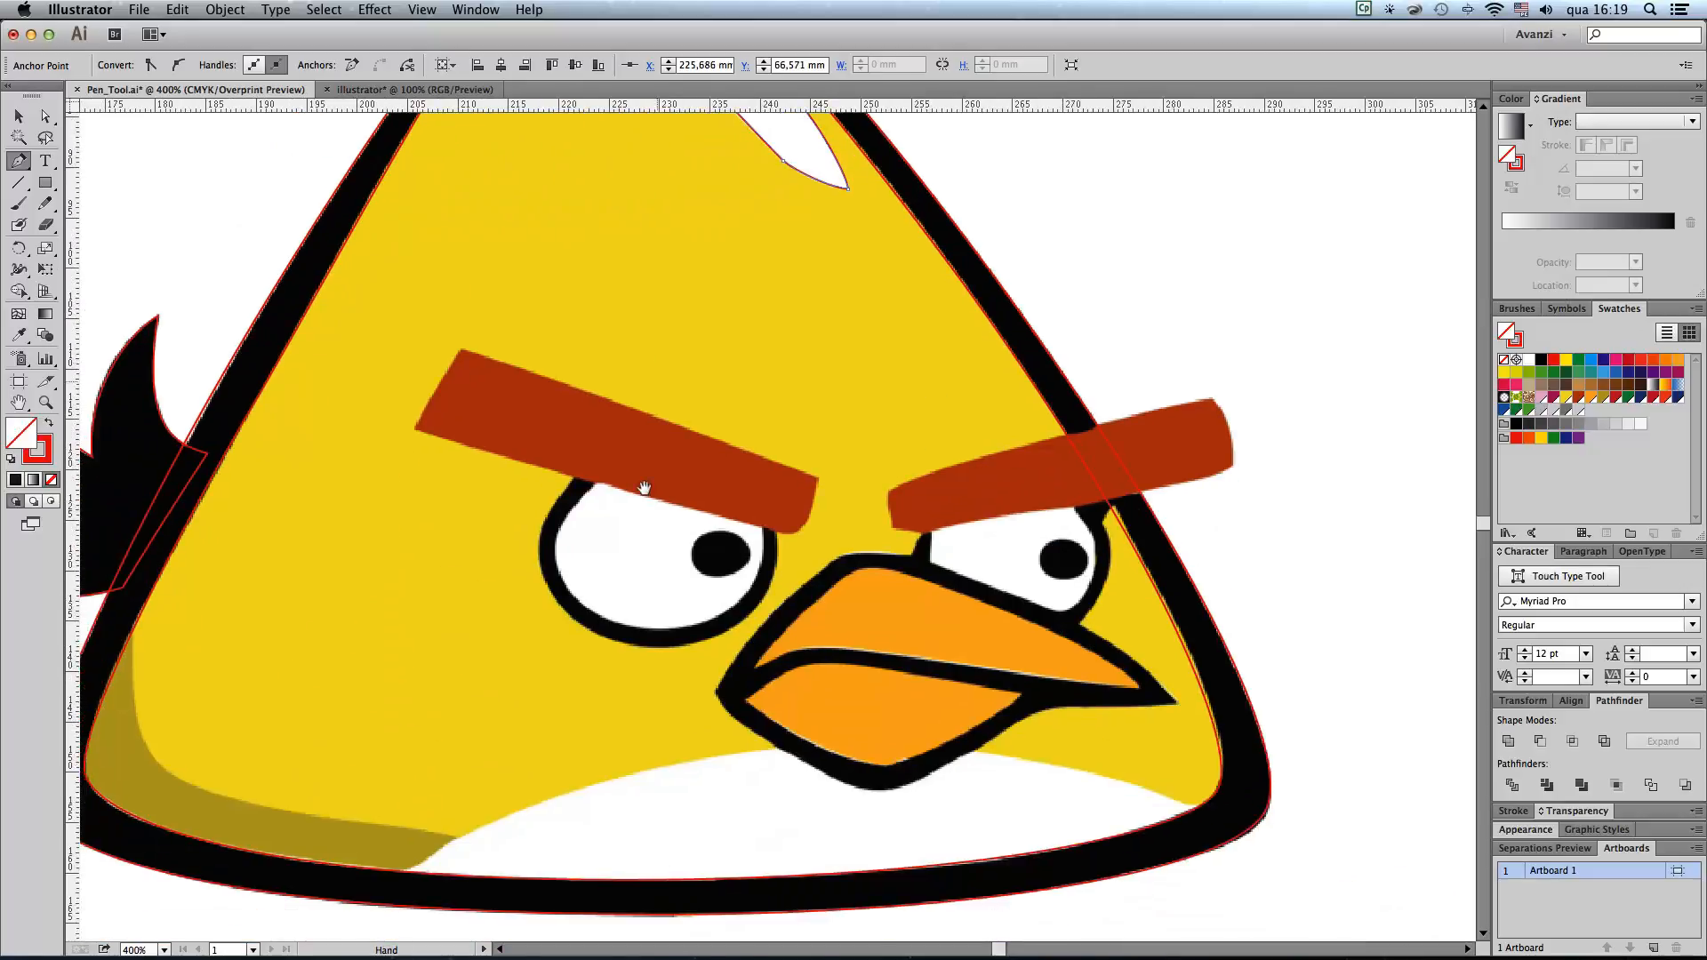
pyautogui.click(462, 351)
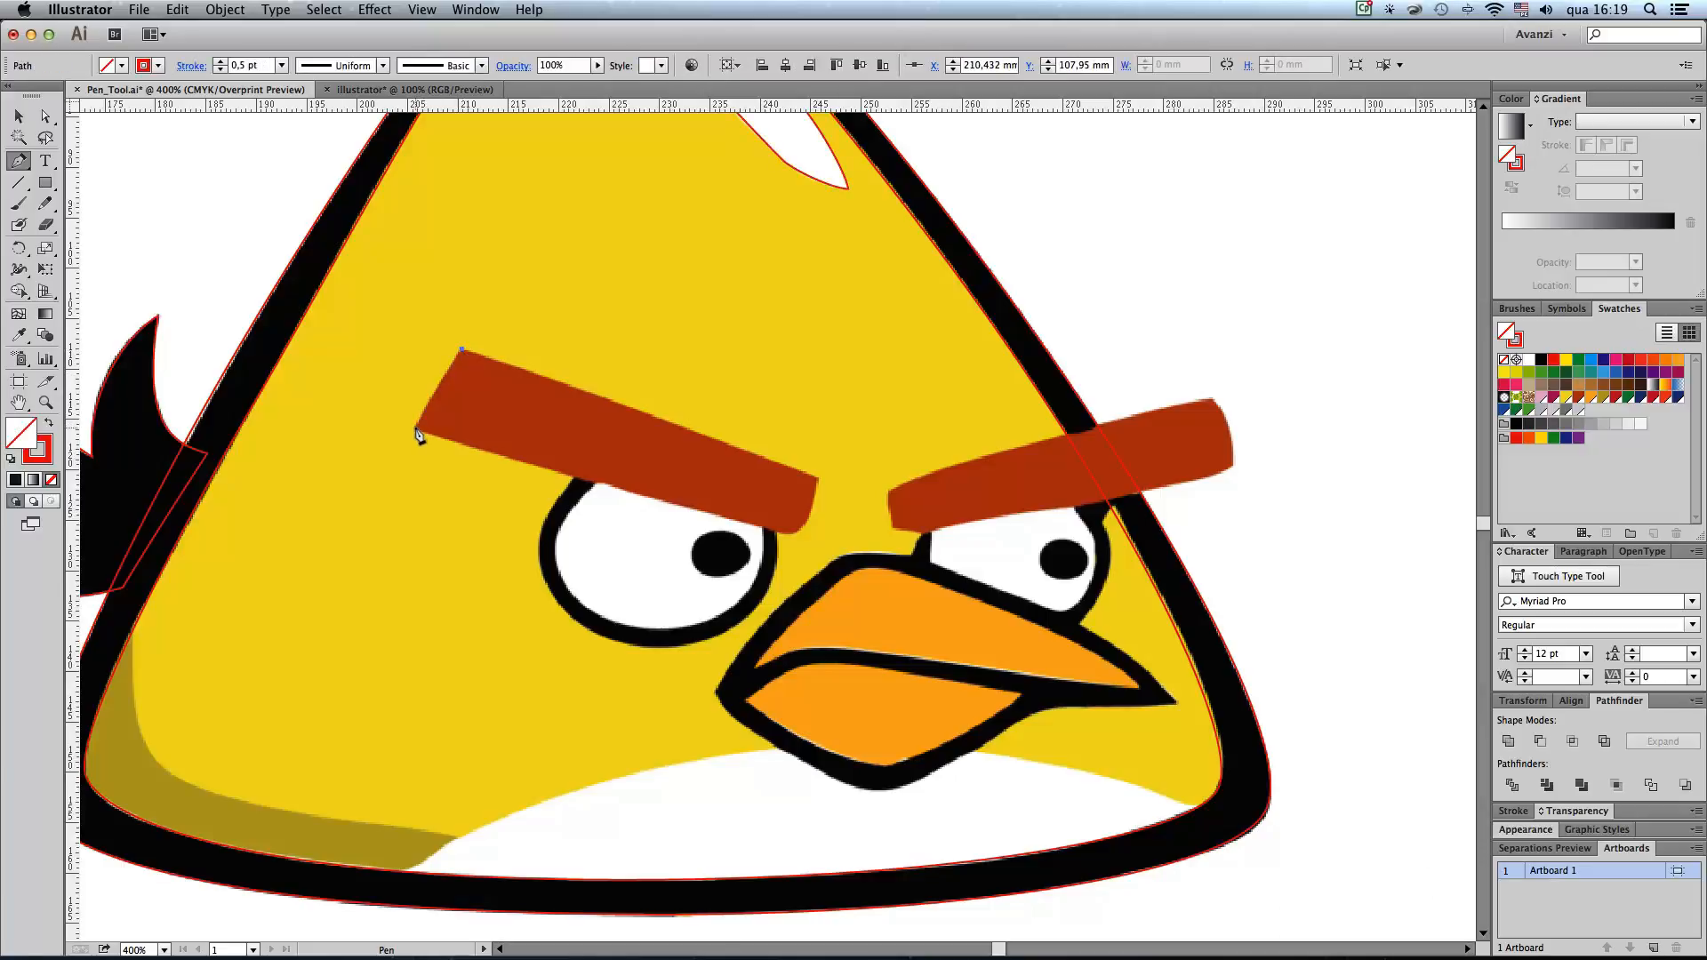
pyautogui.click(415, 428)
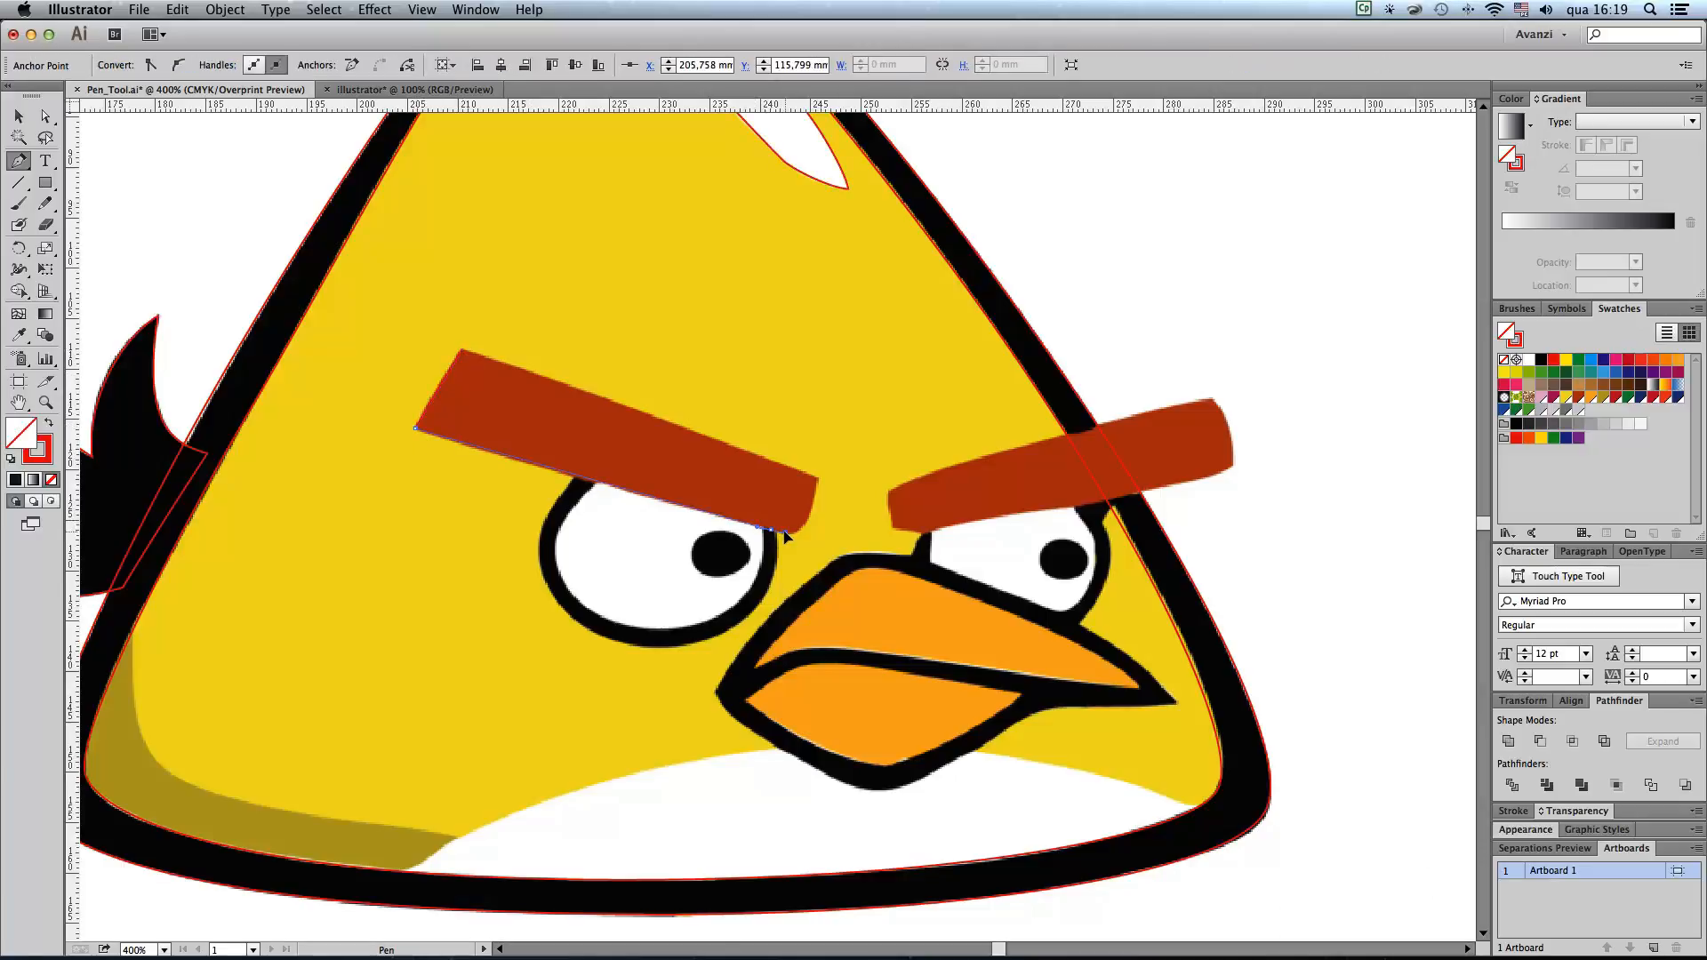
pyautogui.moveTo(787, 533); pyautogui.dragTo(811, 513)
pyautogui.click(819, 483)
pyautogui.click(463, 351)
# Step: Trace the right red eyebrow as a closed path with gently curved long edges and a rounded outer end
pyautogui.click(1211, 399)
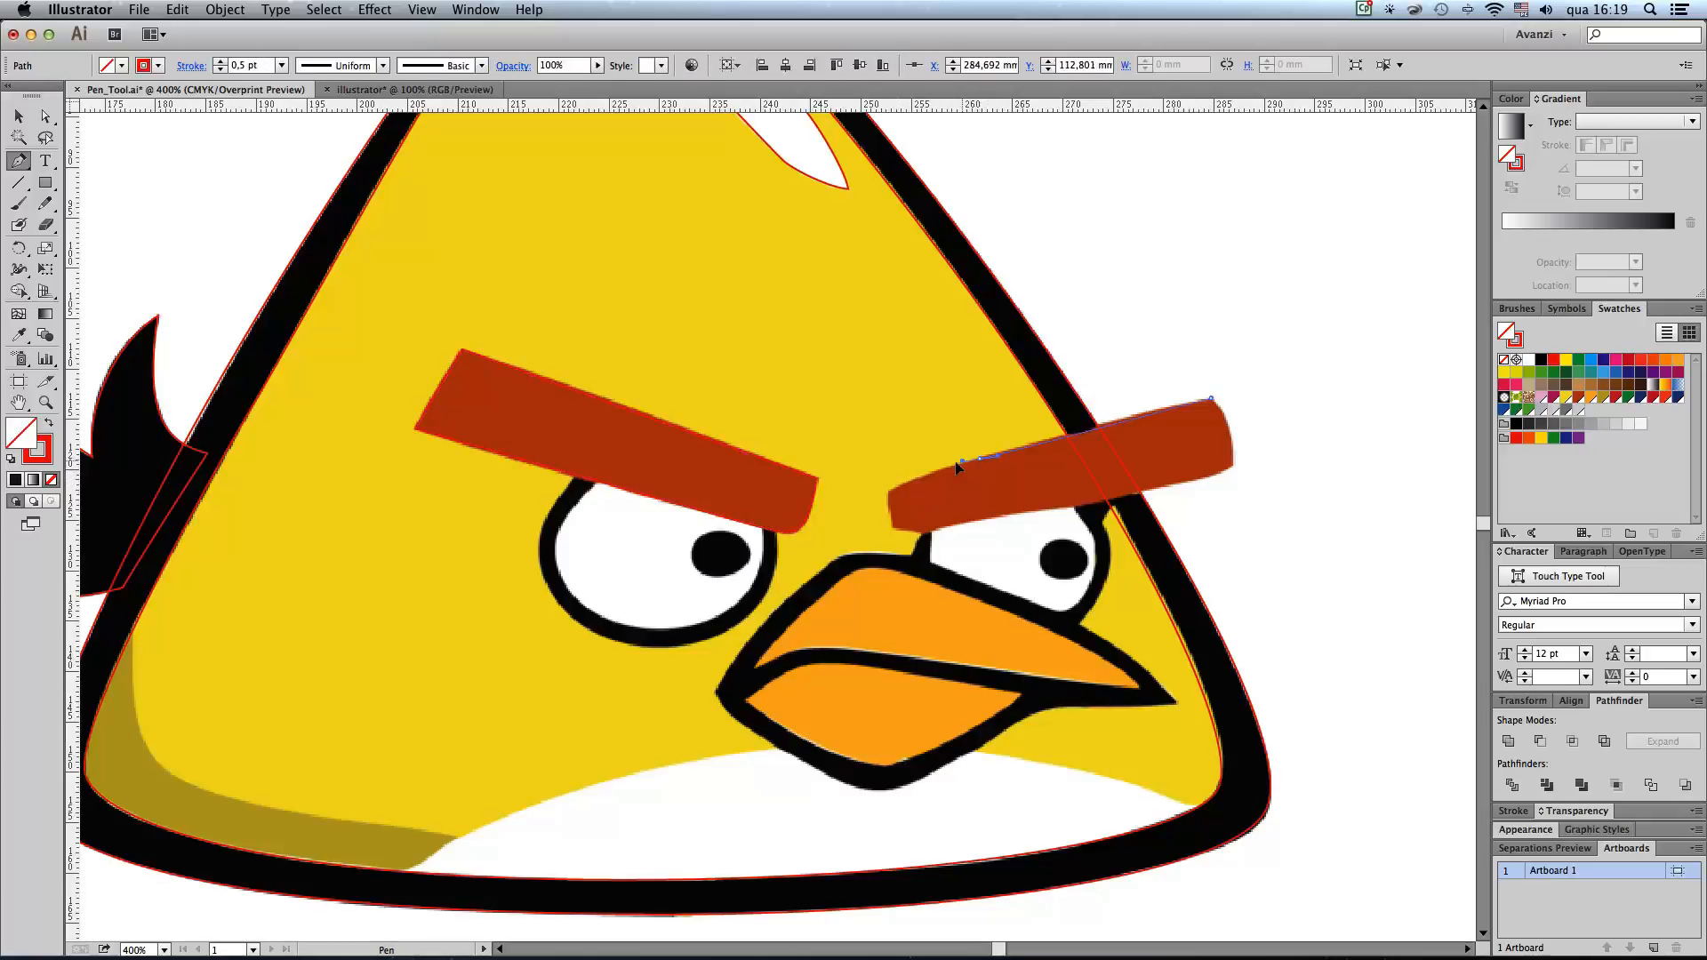
pyautogui.moveTo(944, 469); pyautogui.dragTo(943, 470)
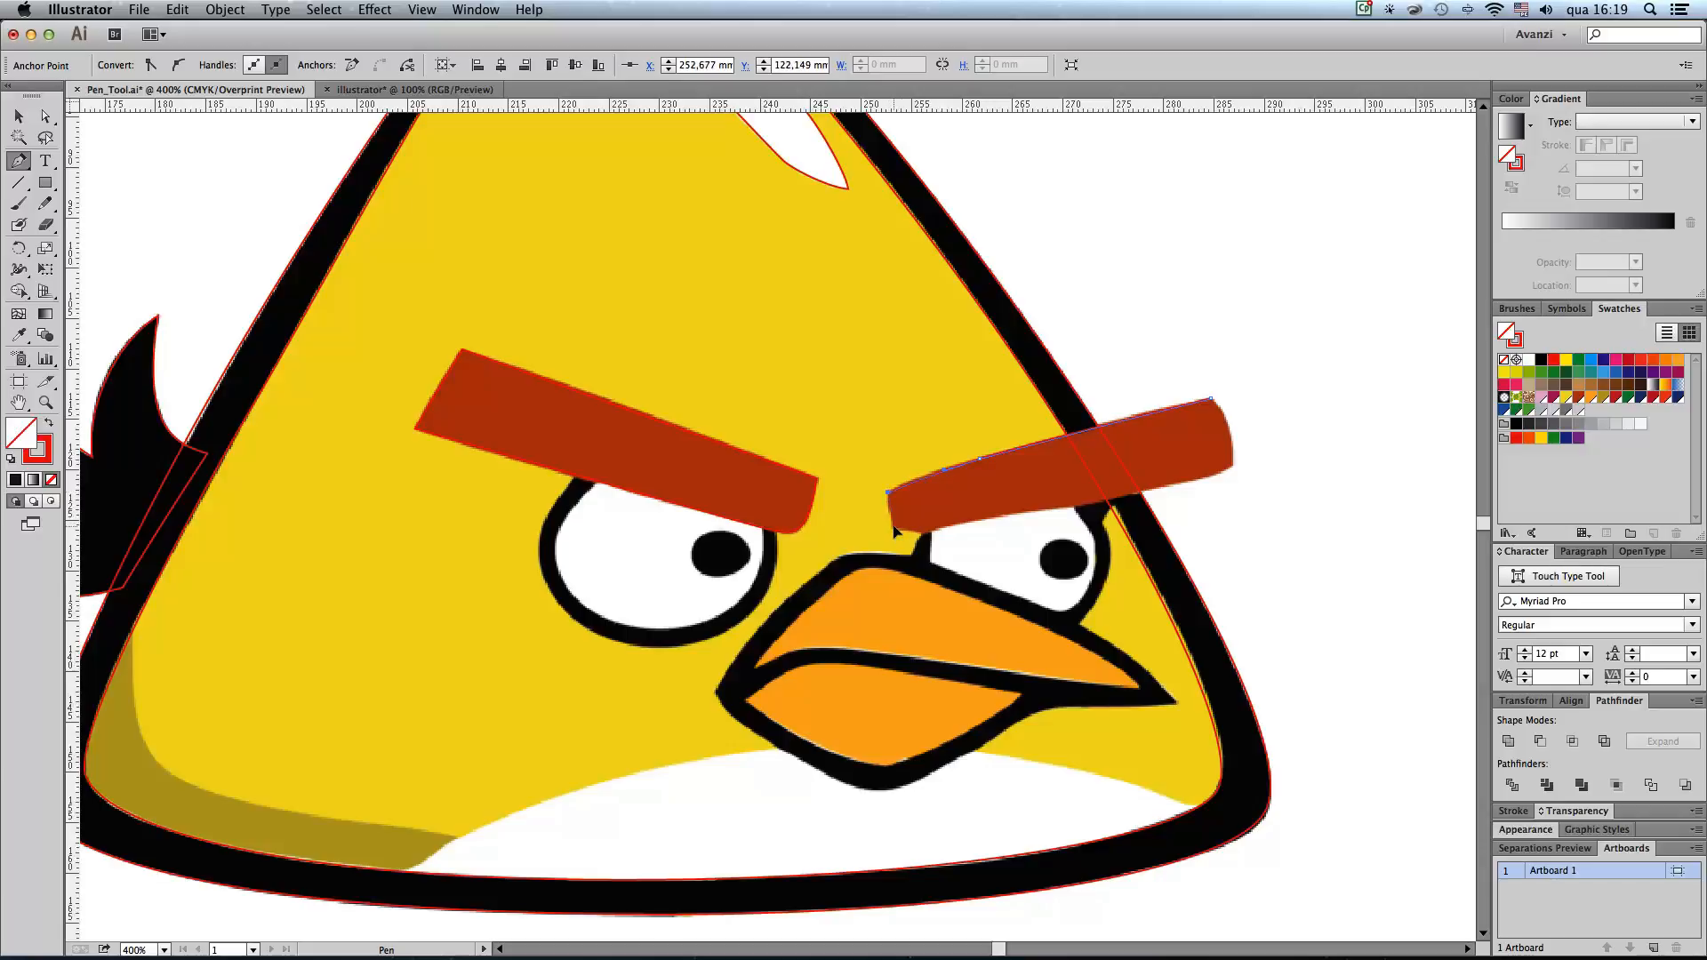
pyautogui.click(923, 532)
pyautogui.moveTo(1026, 513); pyautogui.dragTo(1059, 507)
pyautogui.moveTo(1233, 466)
pyautogui.mouseDown()
pyautogui.moveTo(1259, 449)
pyautogui.moveTo(1236, 442)
pyautogui.mouseUp()
pyautogui.click(1214, 405)
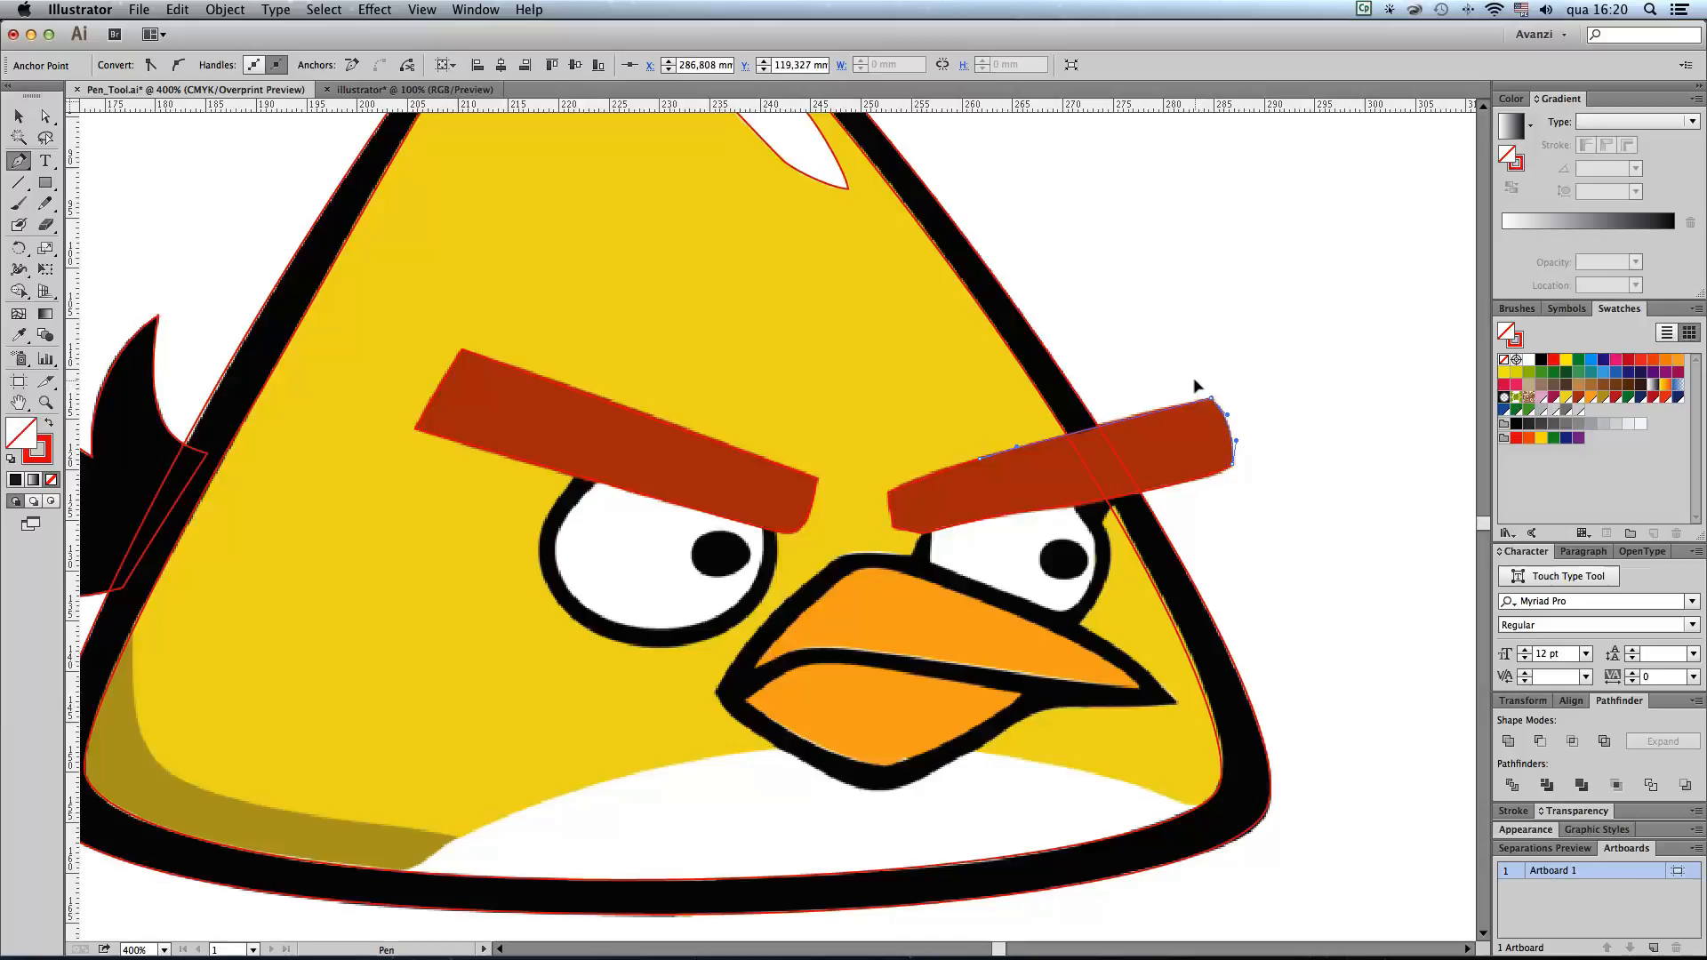
# Step: Trace the white belly as a closed path, arching behind the beak and running its lower edge inside the black body outline
pyautogui.scroll(-3, 1185, 483)
pyautogui.hscroll(-1, 1185, 484)
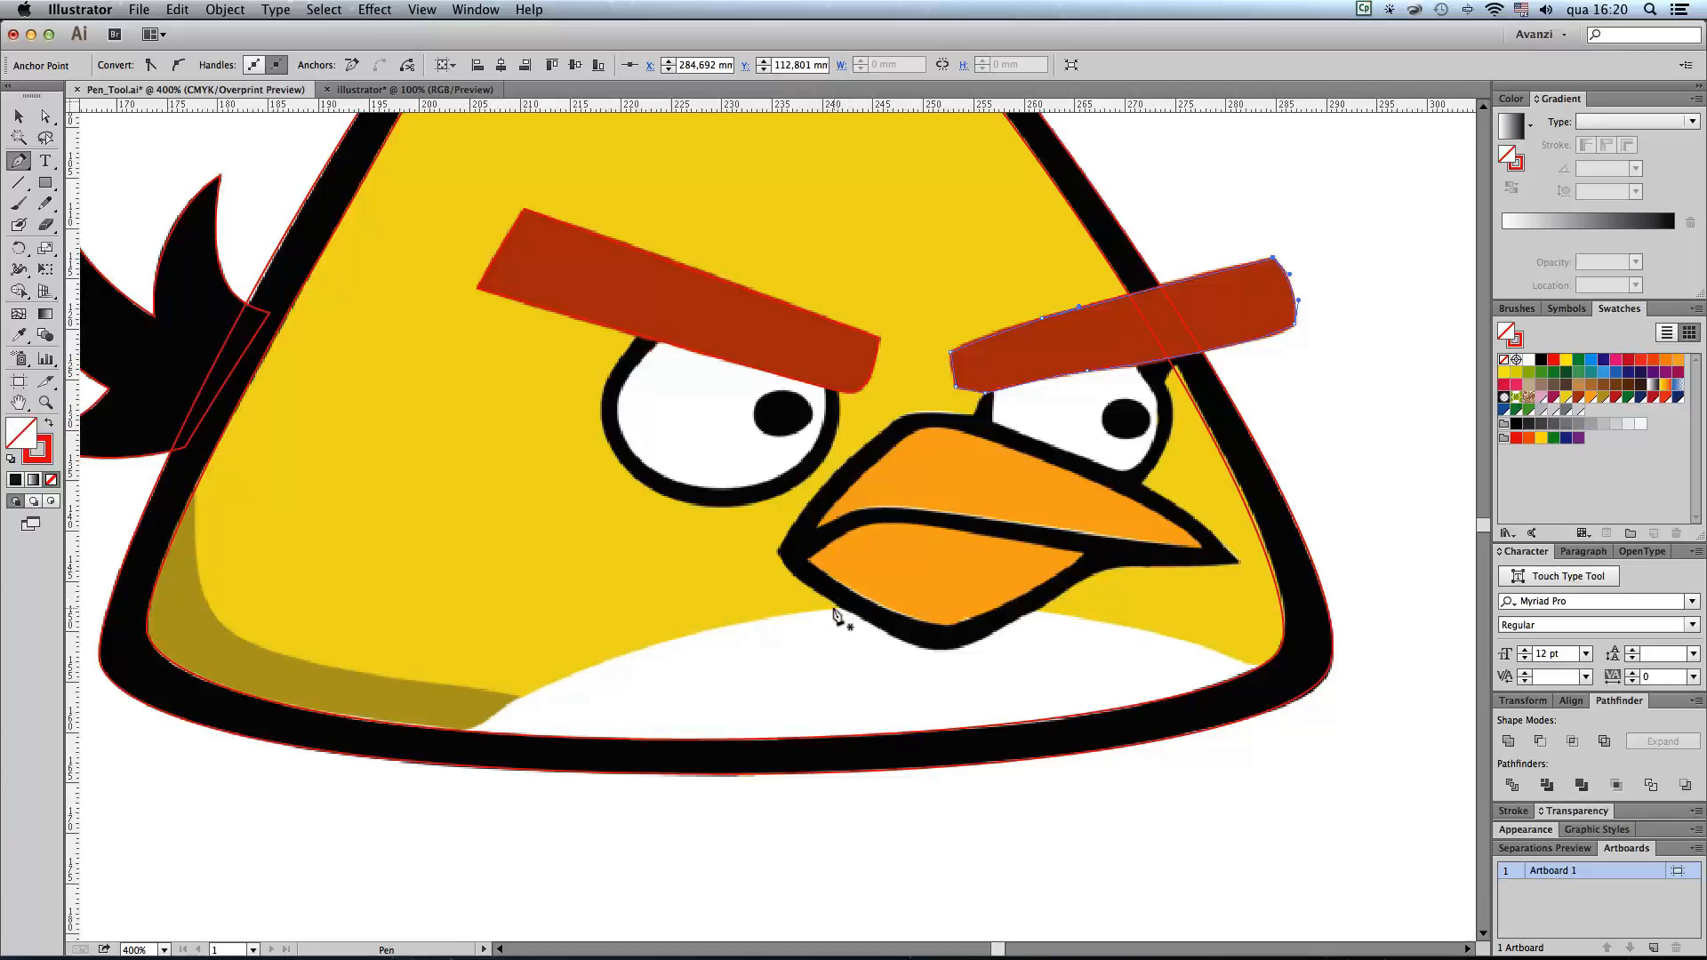
pyautogui.moveTo(835, 610); pyautogui.dragTo(700, 620)
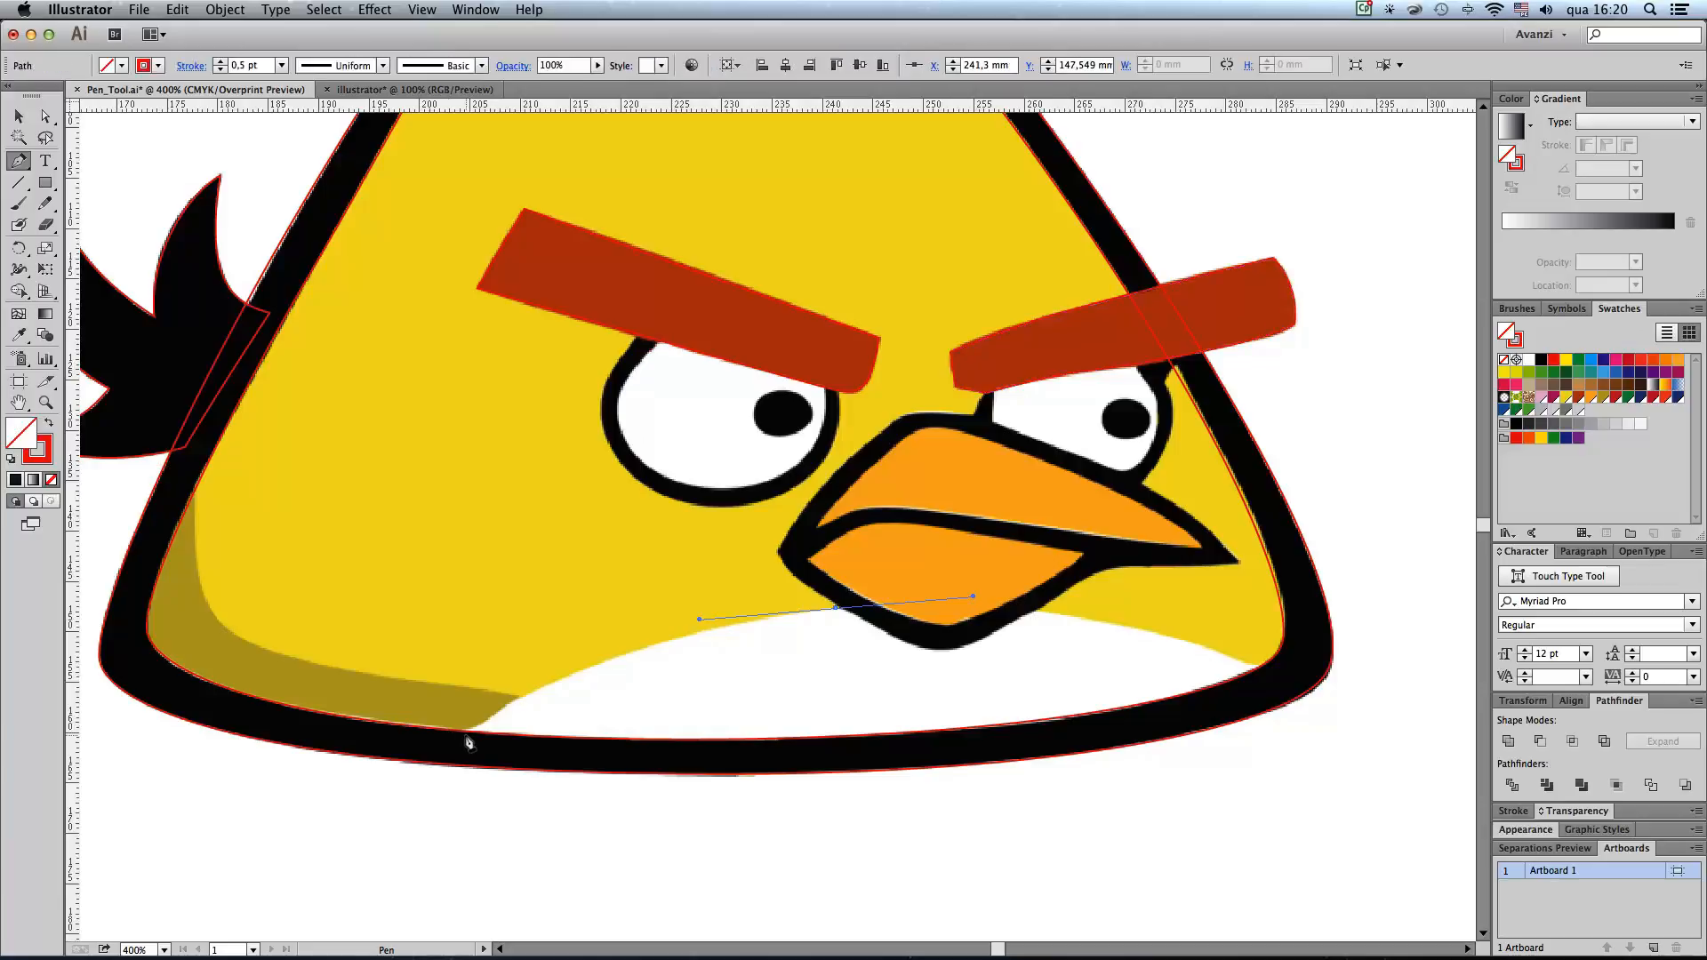
pyautogui.moveTo(455, 738); pyautogui.dragTo(488, 754)
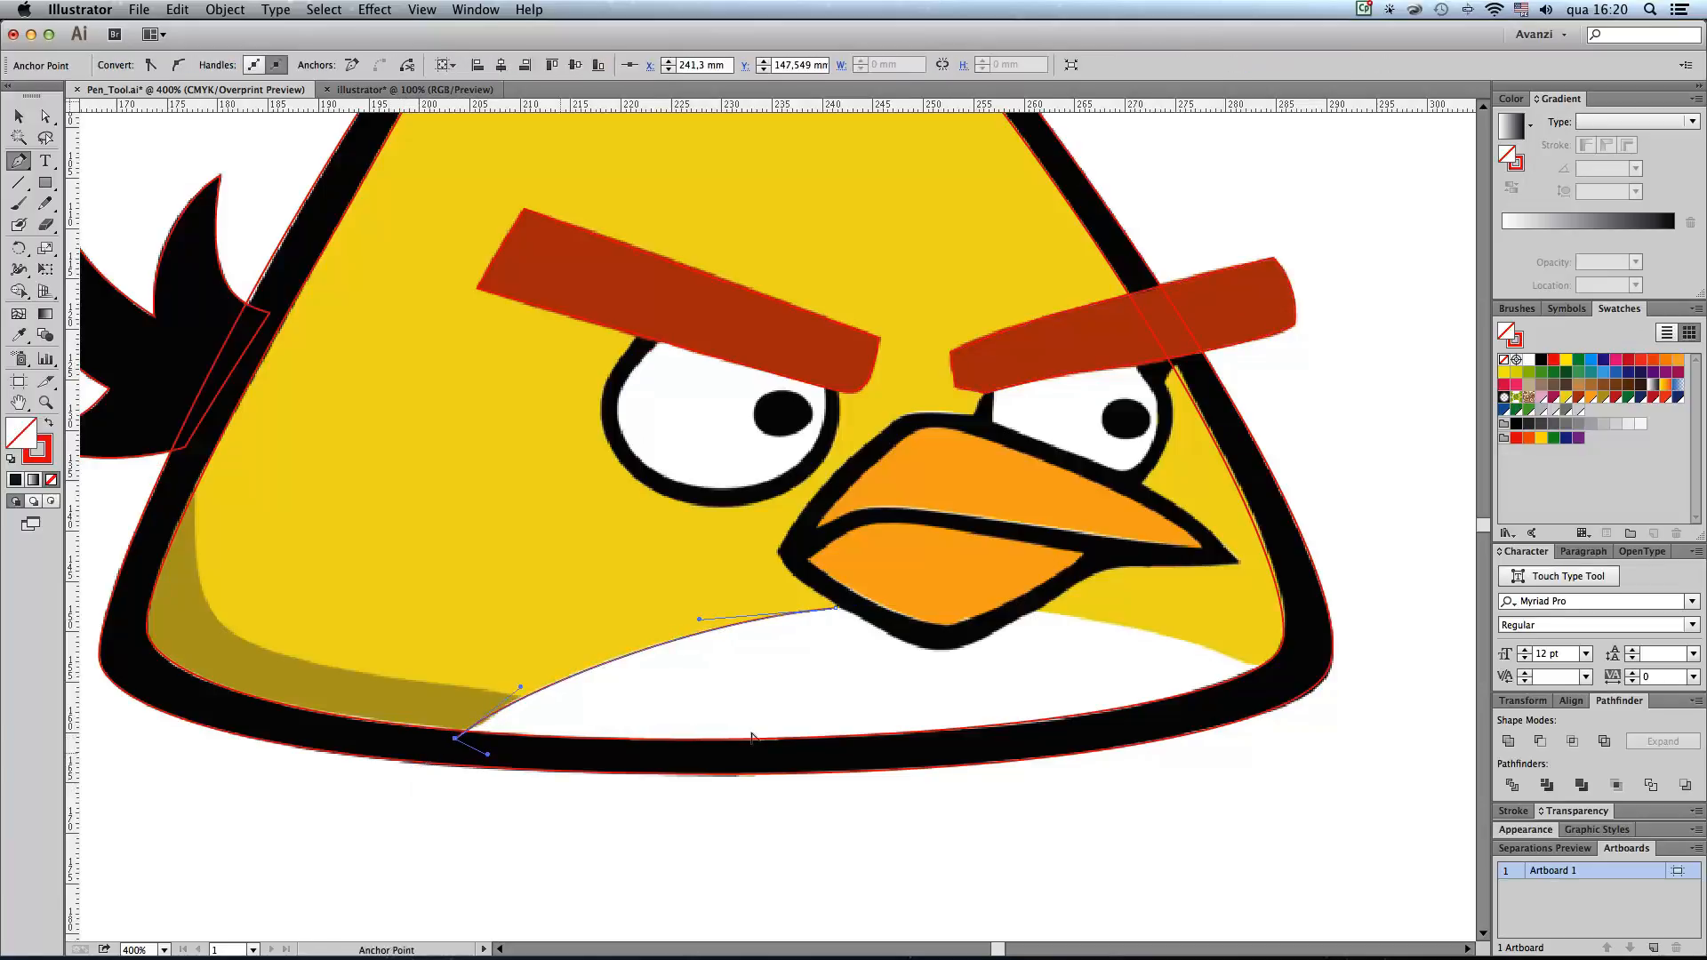
pyautogui.moveTo(919, 747); pyautogui.dragTo(1009, 741)
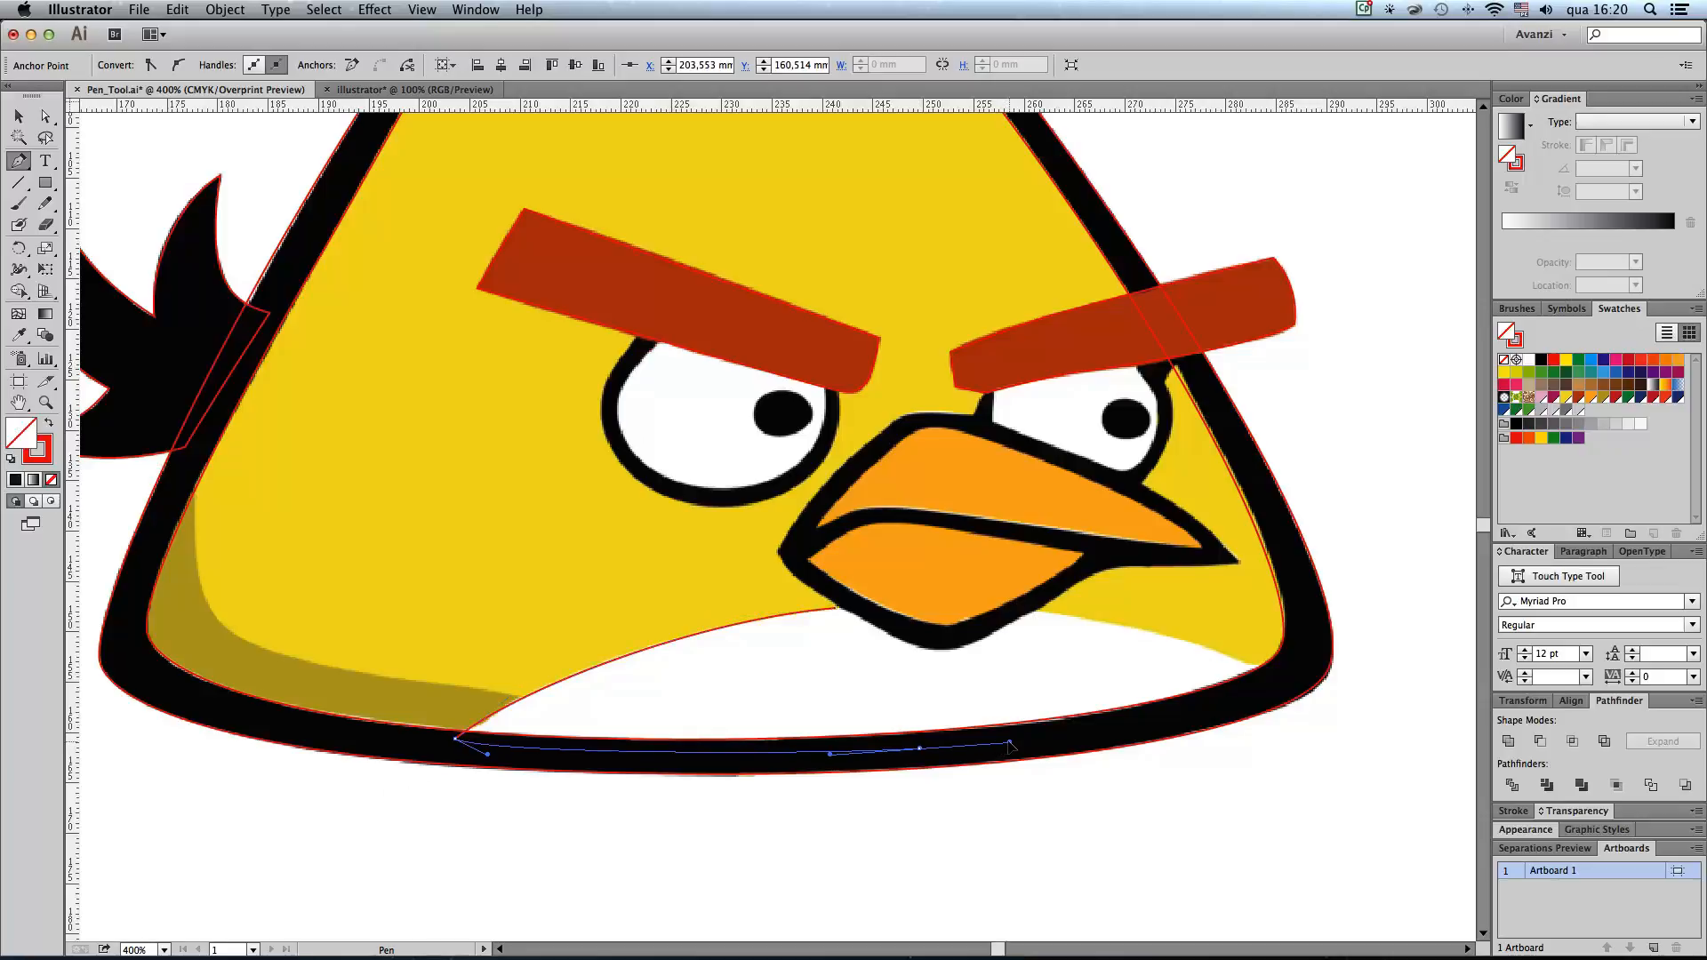
pyautogui.click(1283, 679)
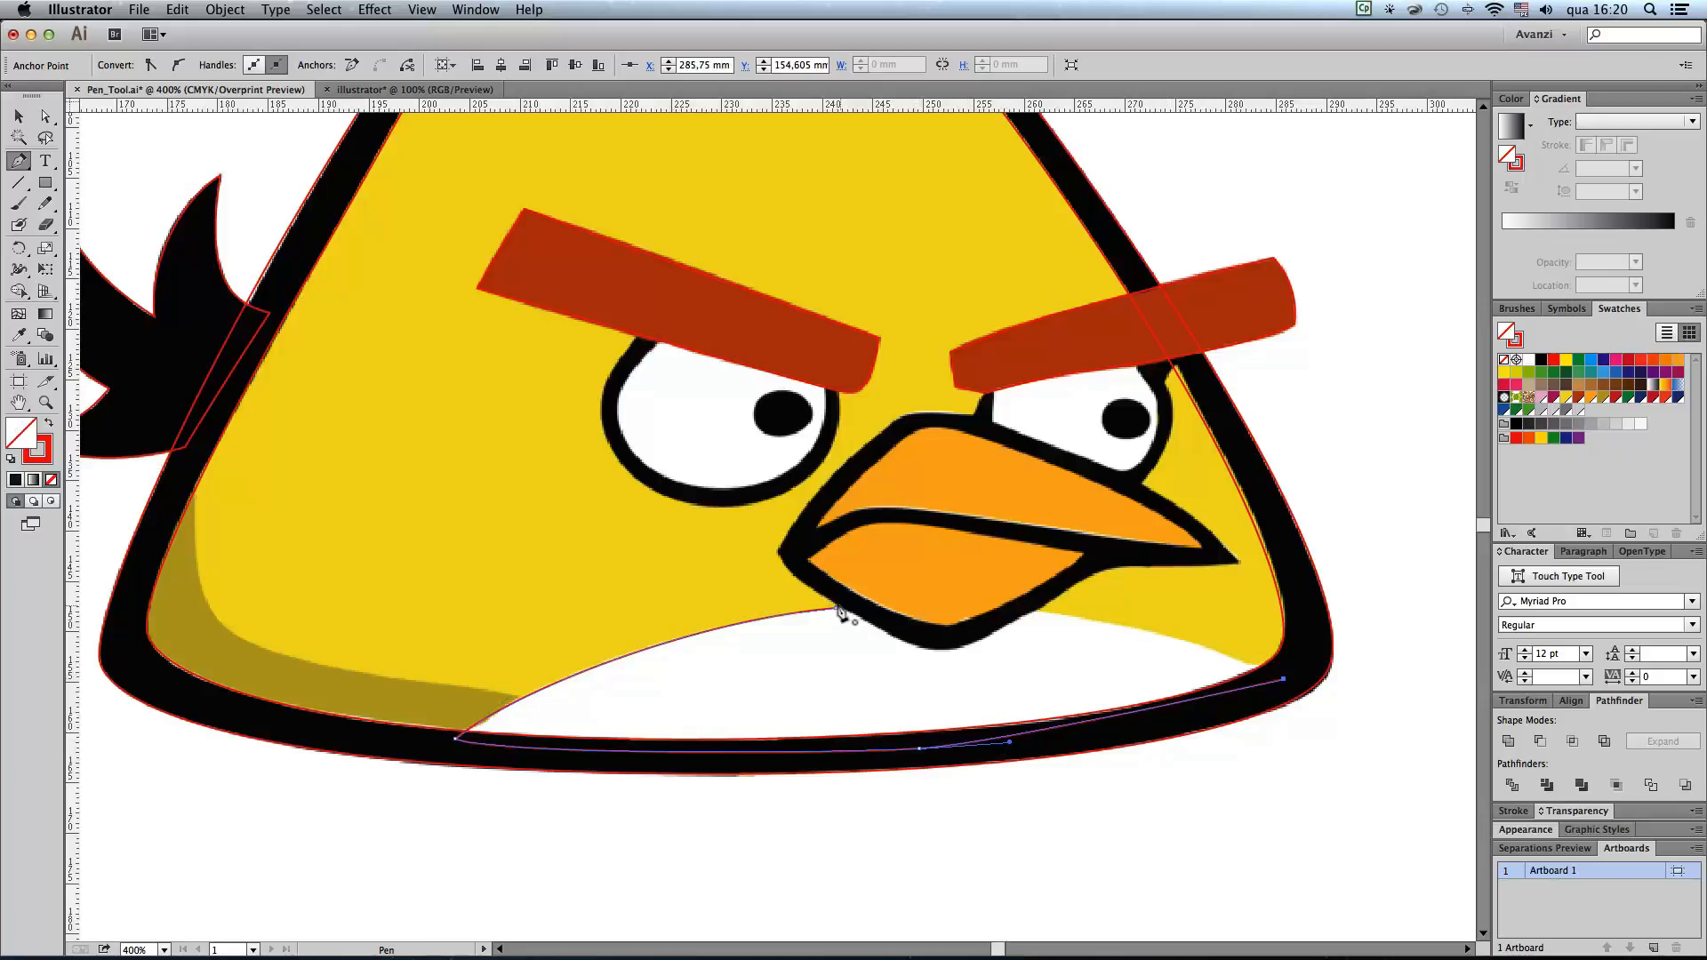
pyautogui.moveTo(837, 608); pyautogui.dragTo(584, 639)
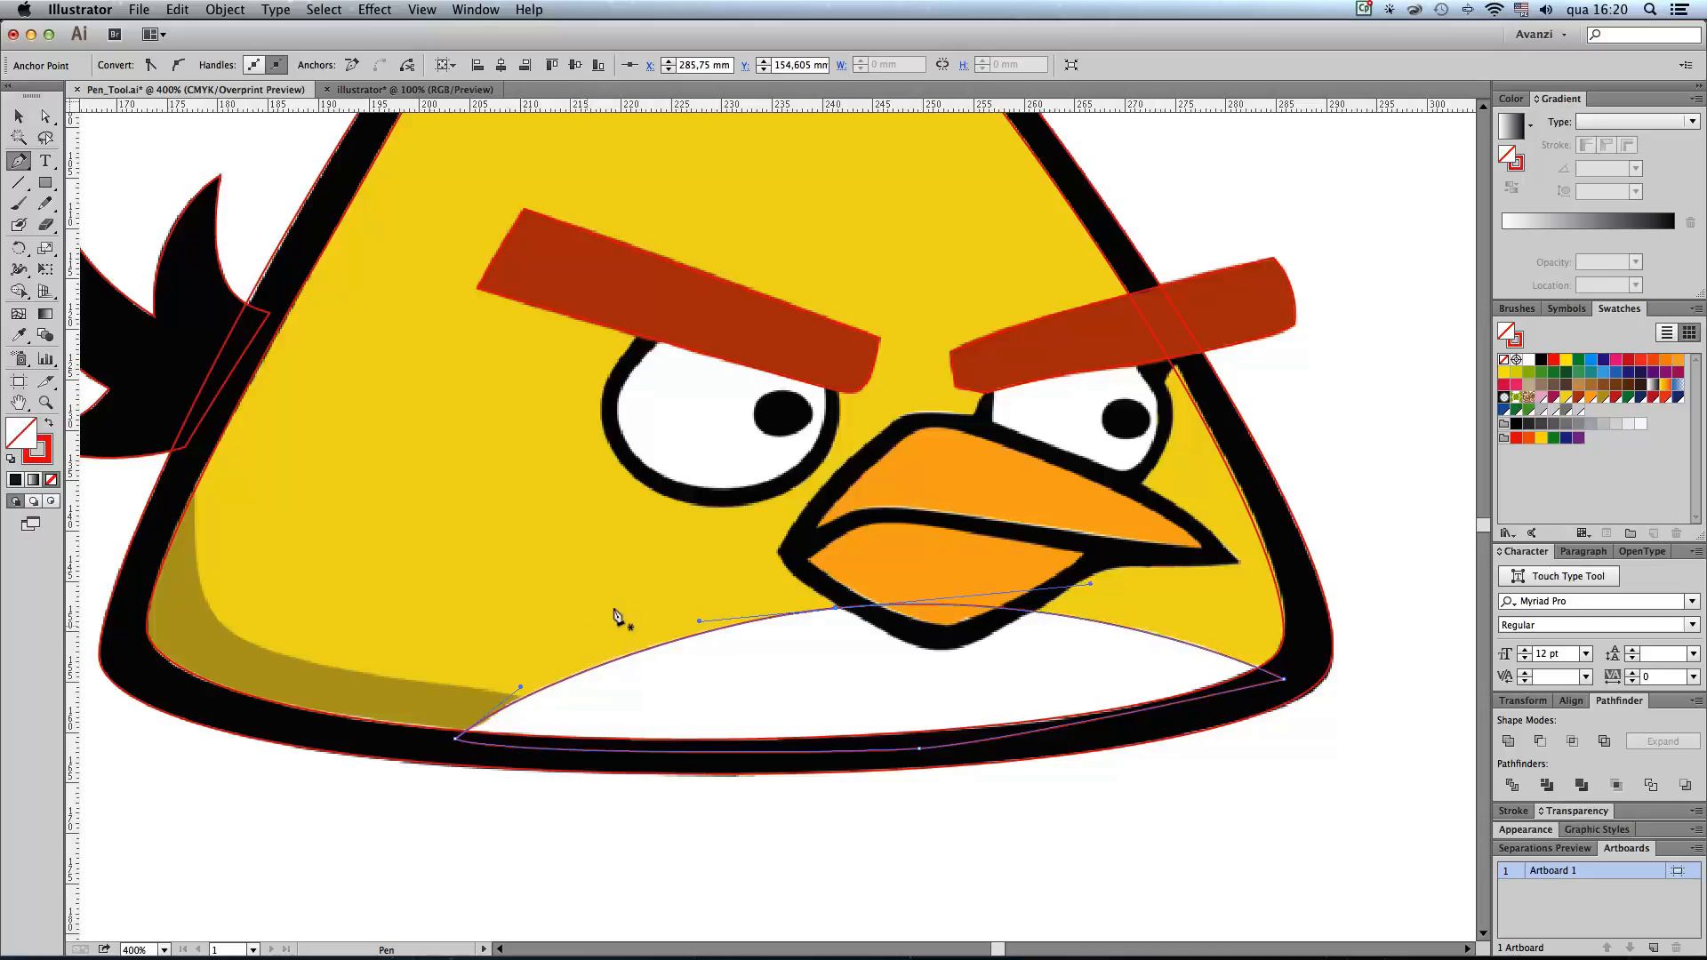
# Step: Trace the dark yellow shadow in the body's lower-left corner as a closed path whose outer side lies within the black outline
pyautogui.moveTo(857, 514); pyautogui.dragTo(1081, 527)
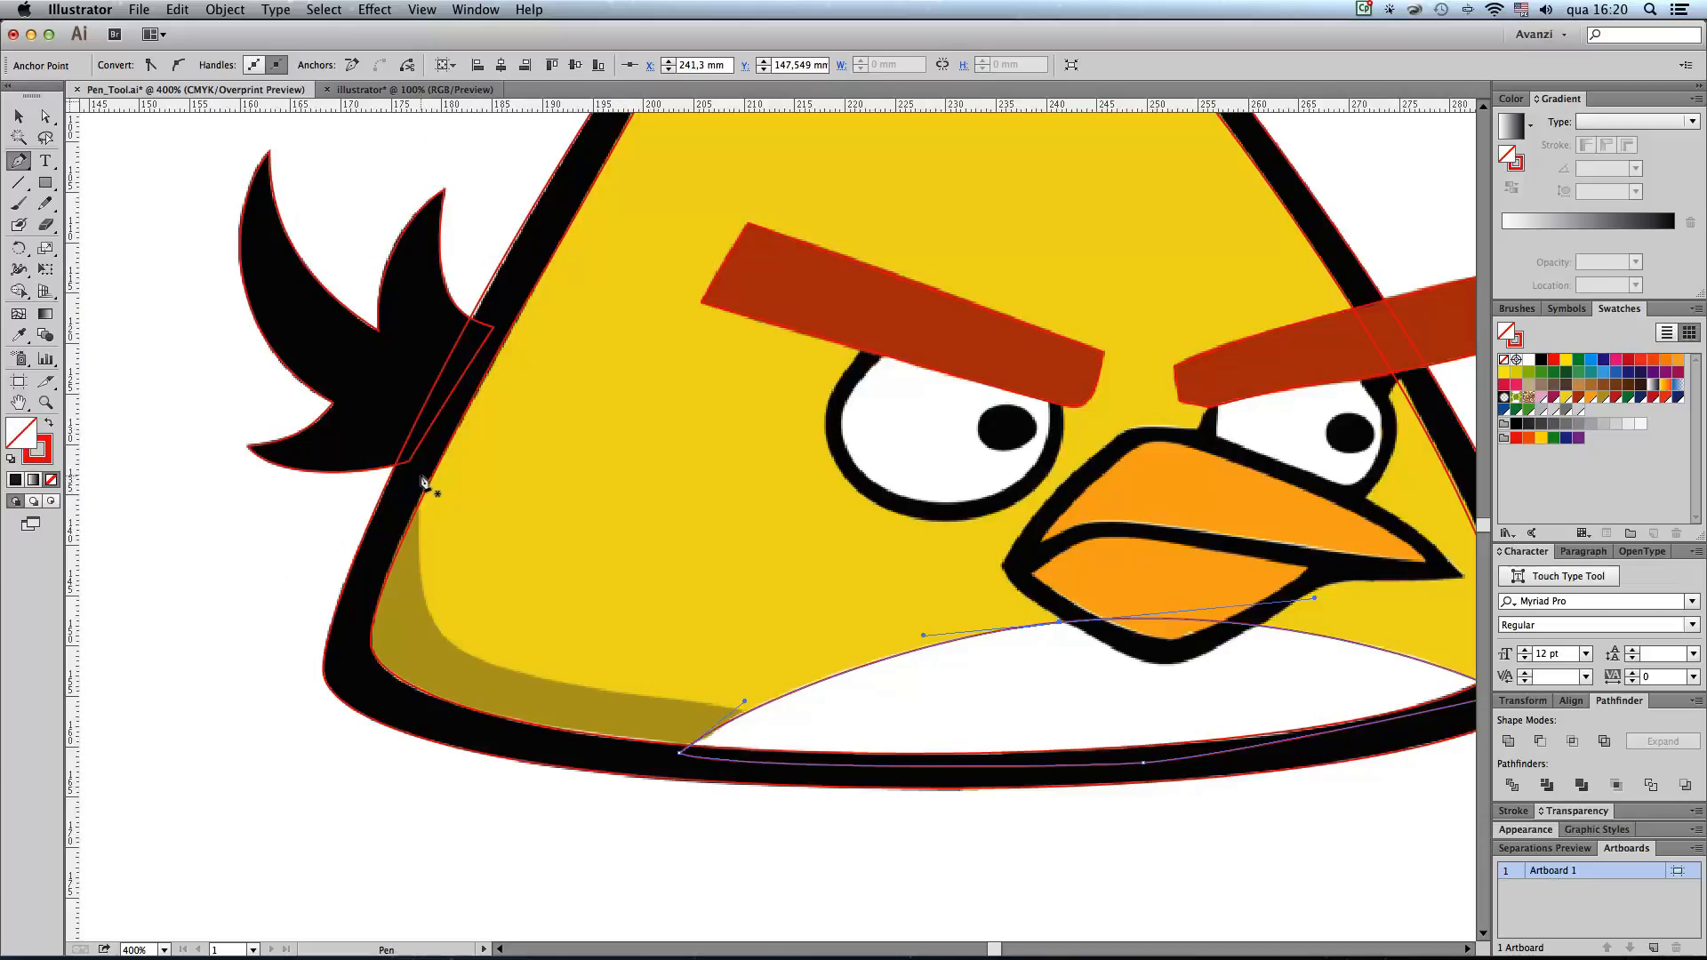
pyautogui.click(420, 470)
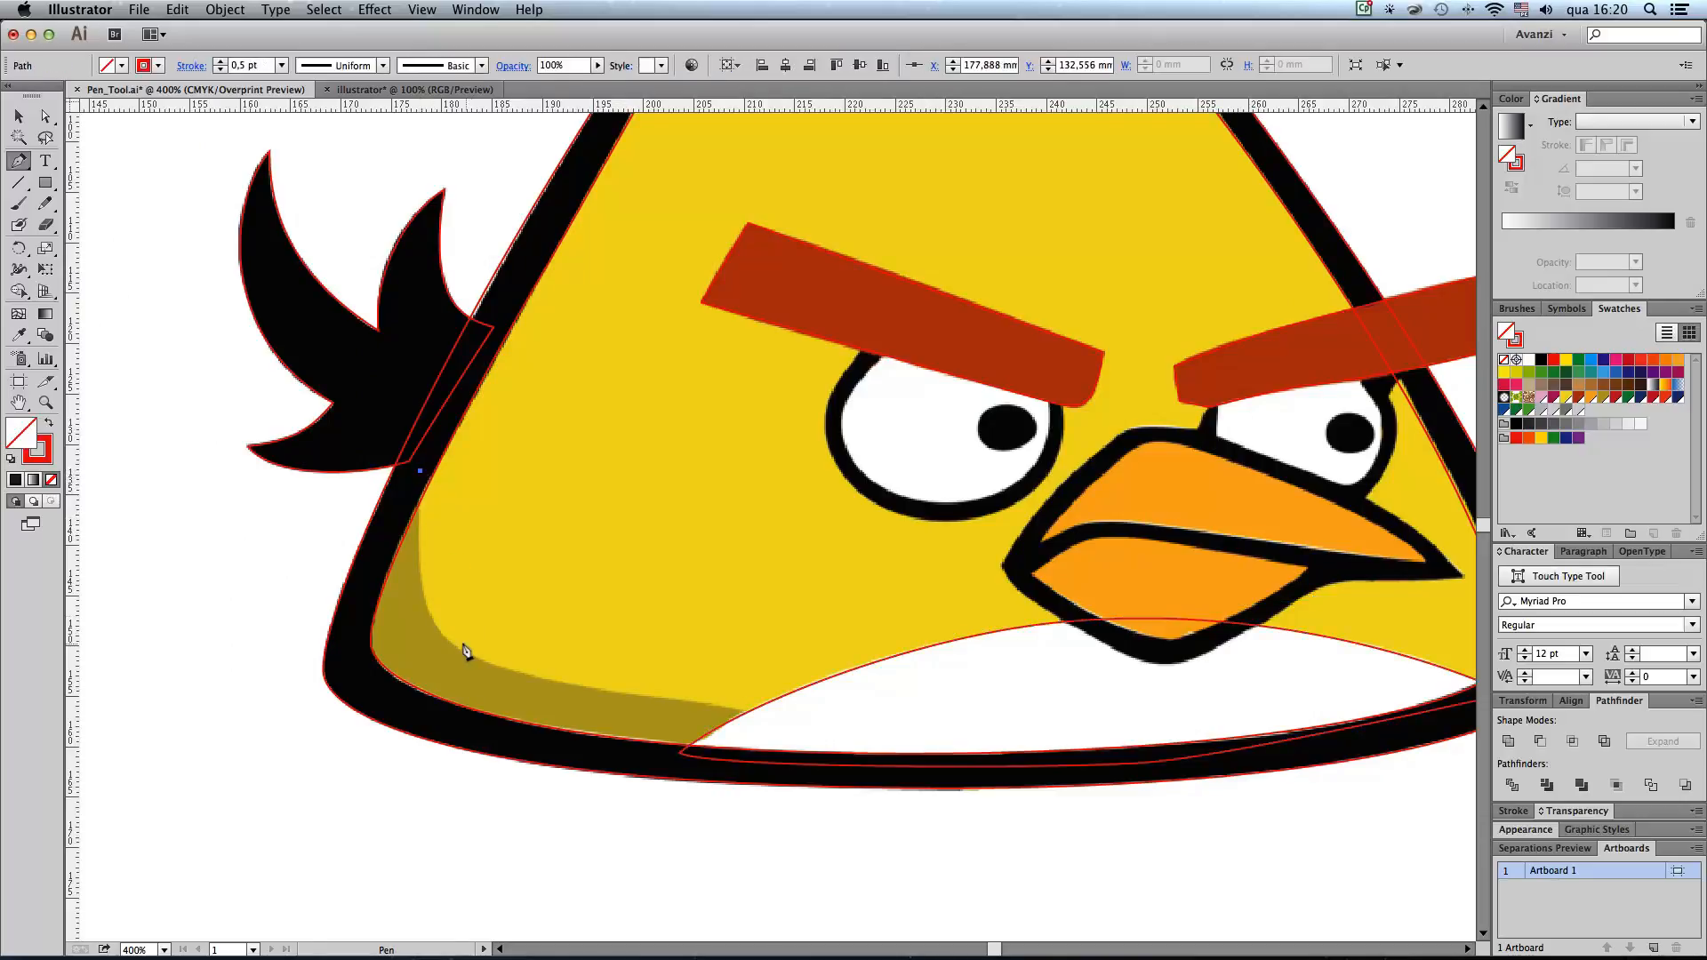
pyautogui.moveTo(442, 635); pyautogui.dragTo(481, 679)
pyautogui.moveTo(679, 700); pyautogui.dragTo(699, 765)
pyautogui.moveTo(428, 721); pyautogui.dragTo(385, 706)
pyautogui.moveTo(354, 642); pyautogui.dragTo(361, 610)
pyautogui.click(390, 523)
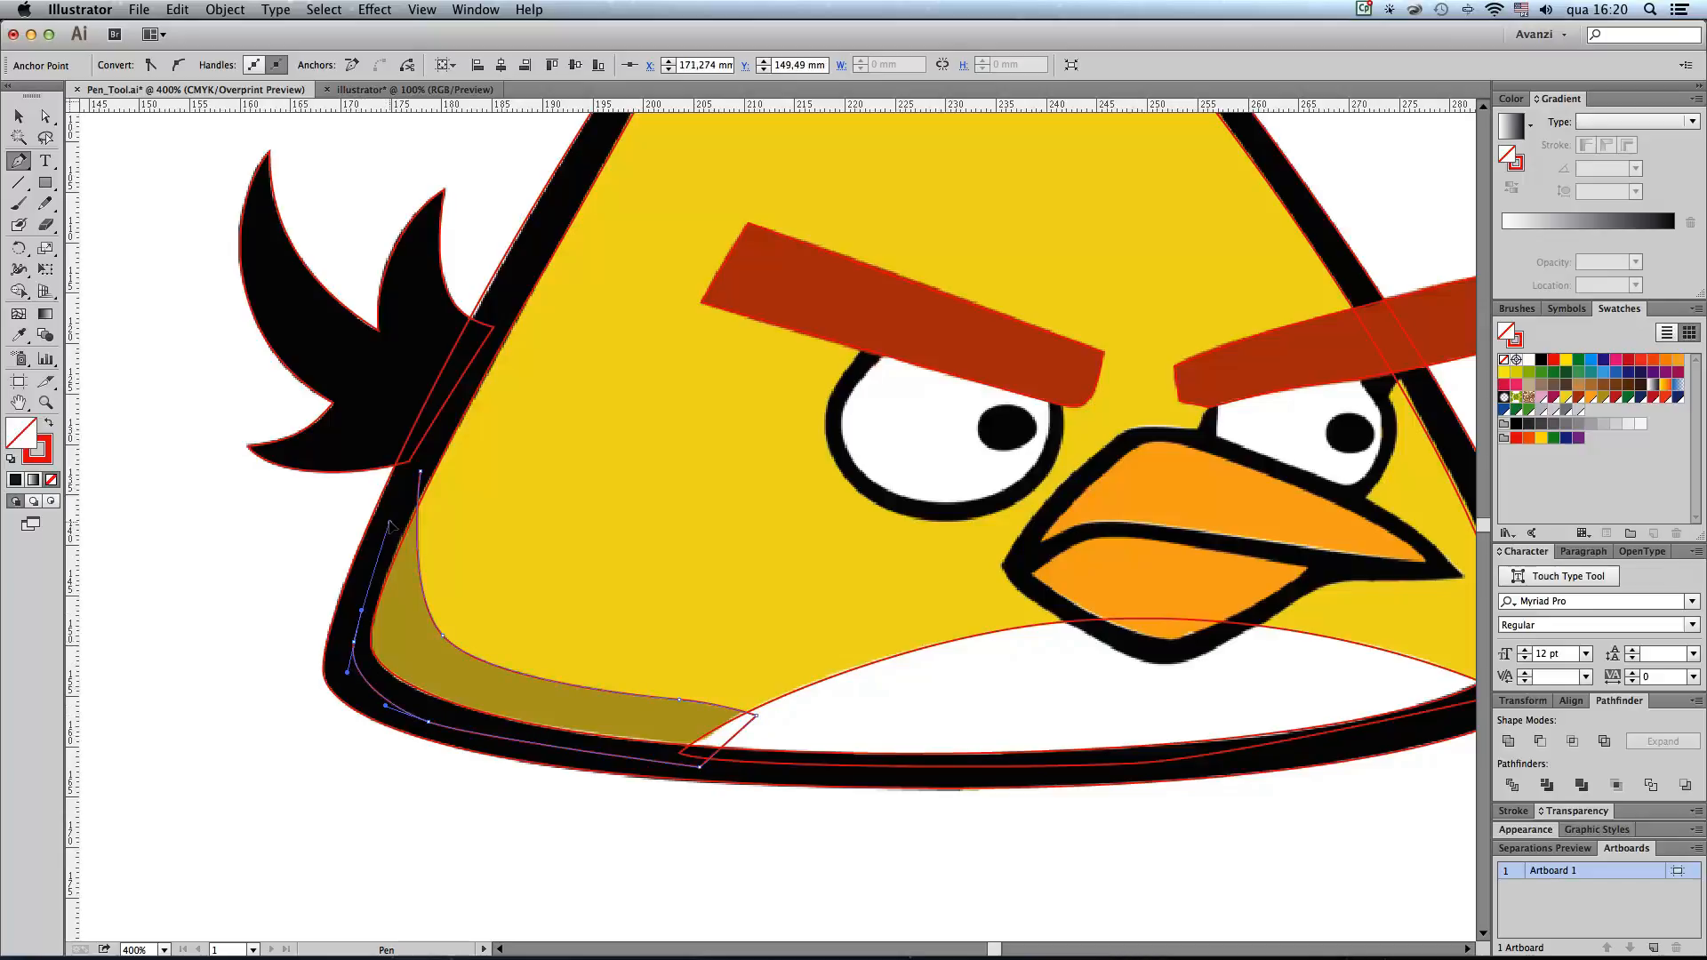
pyautogui.click(422, 477)
# Step: Select the linked reference image of the bird and lock it
pyautogui.click(18, 116)
pyautogui.click(574, 745)
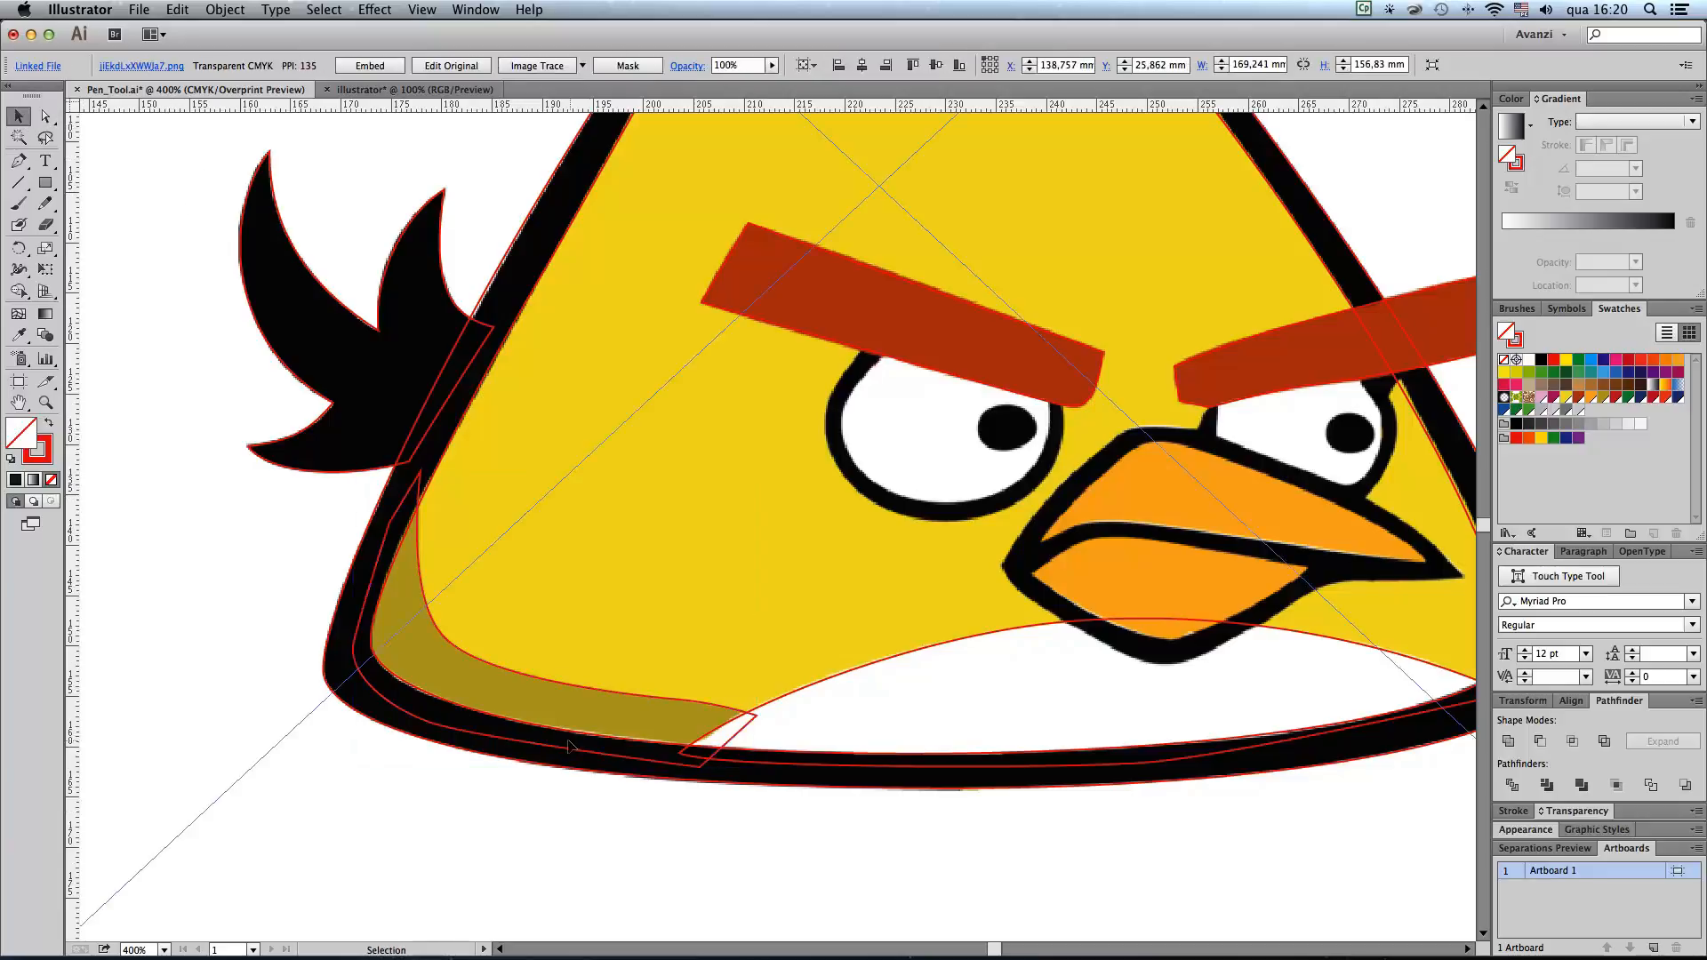
pyautogui.press('super+2')
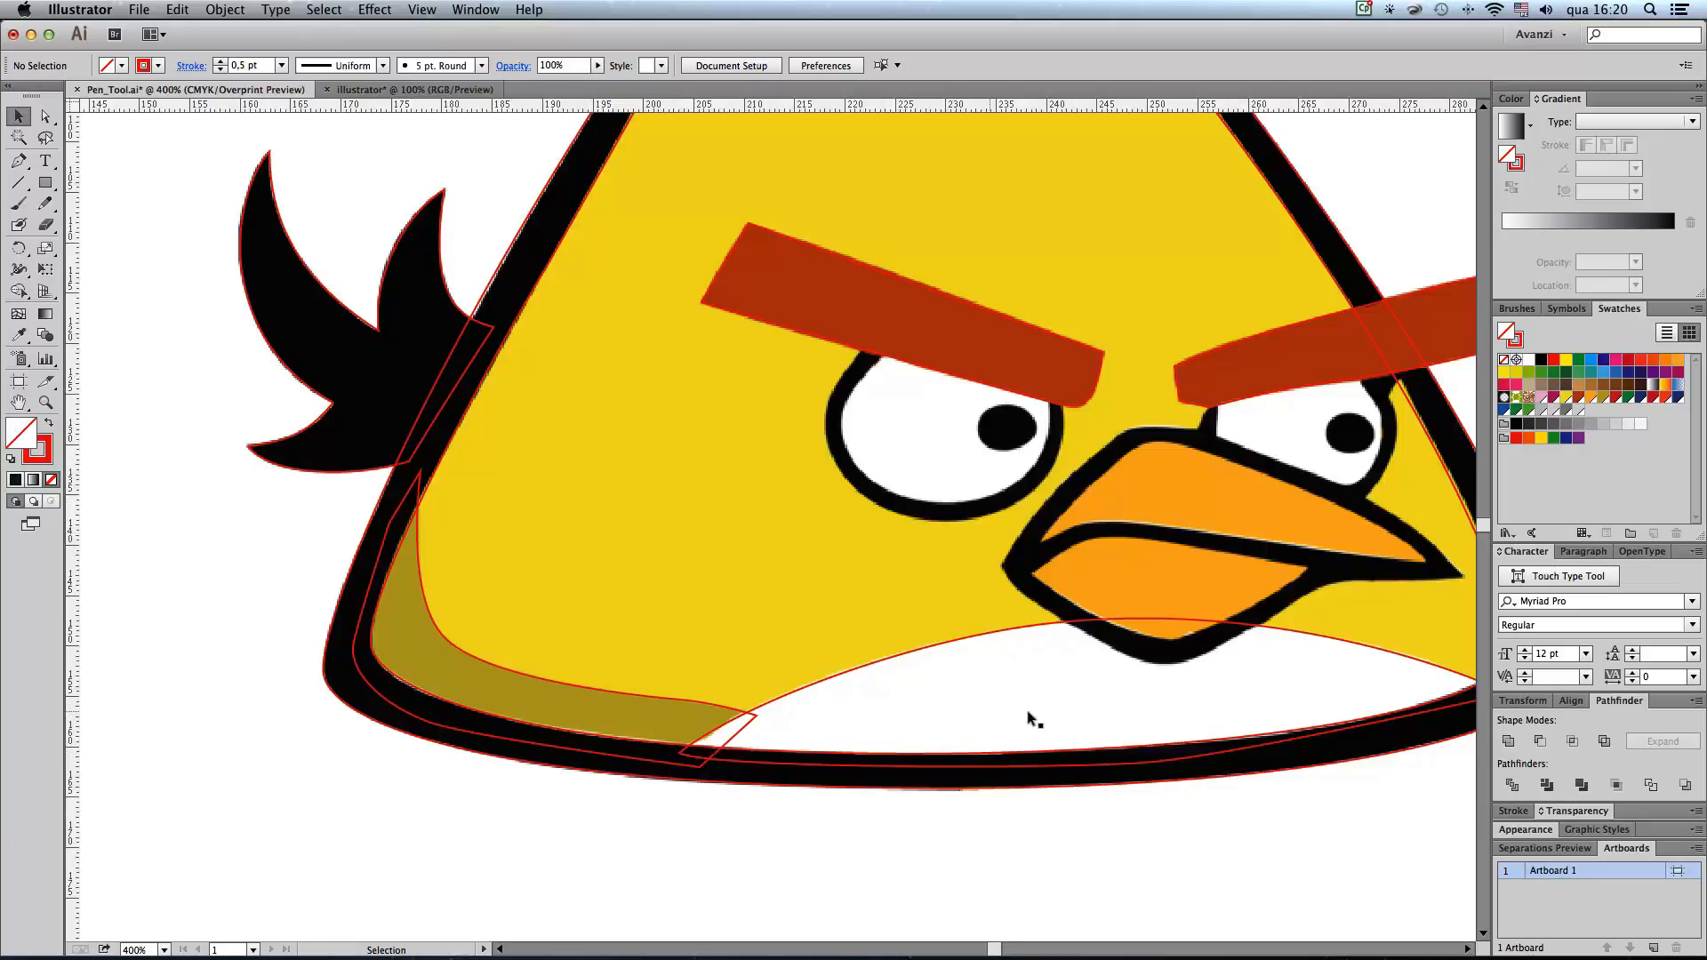
# Step: Trace the left eye's black outer edge with the Pen tool as a closed oval of four smooth points, continuing behind the eyebrow
pyautogui.press('space')
pyautogui.moveTo(1020, 558); pyautogui.dragTo(721, 629)
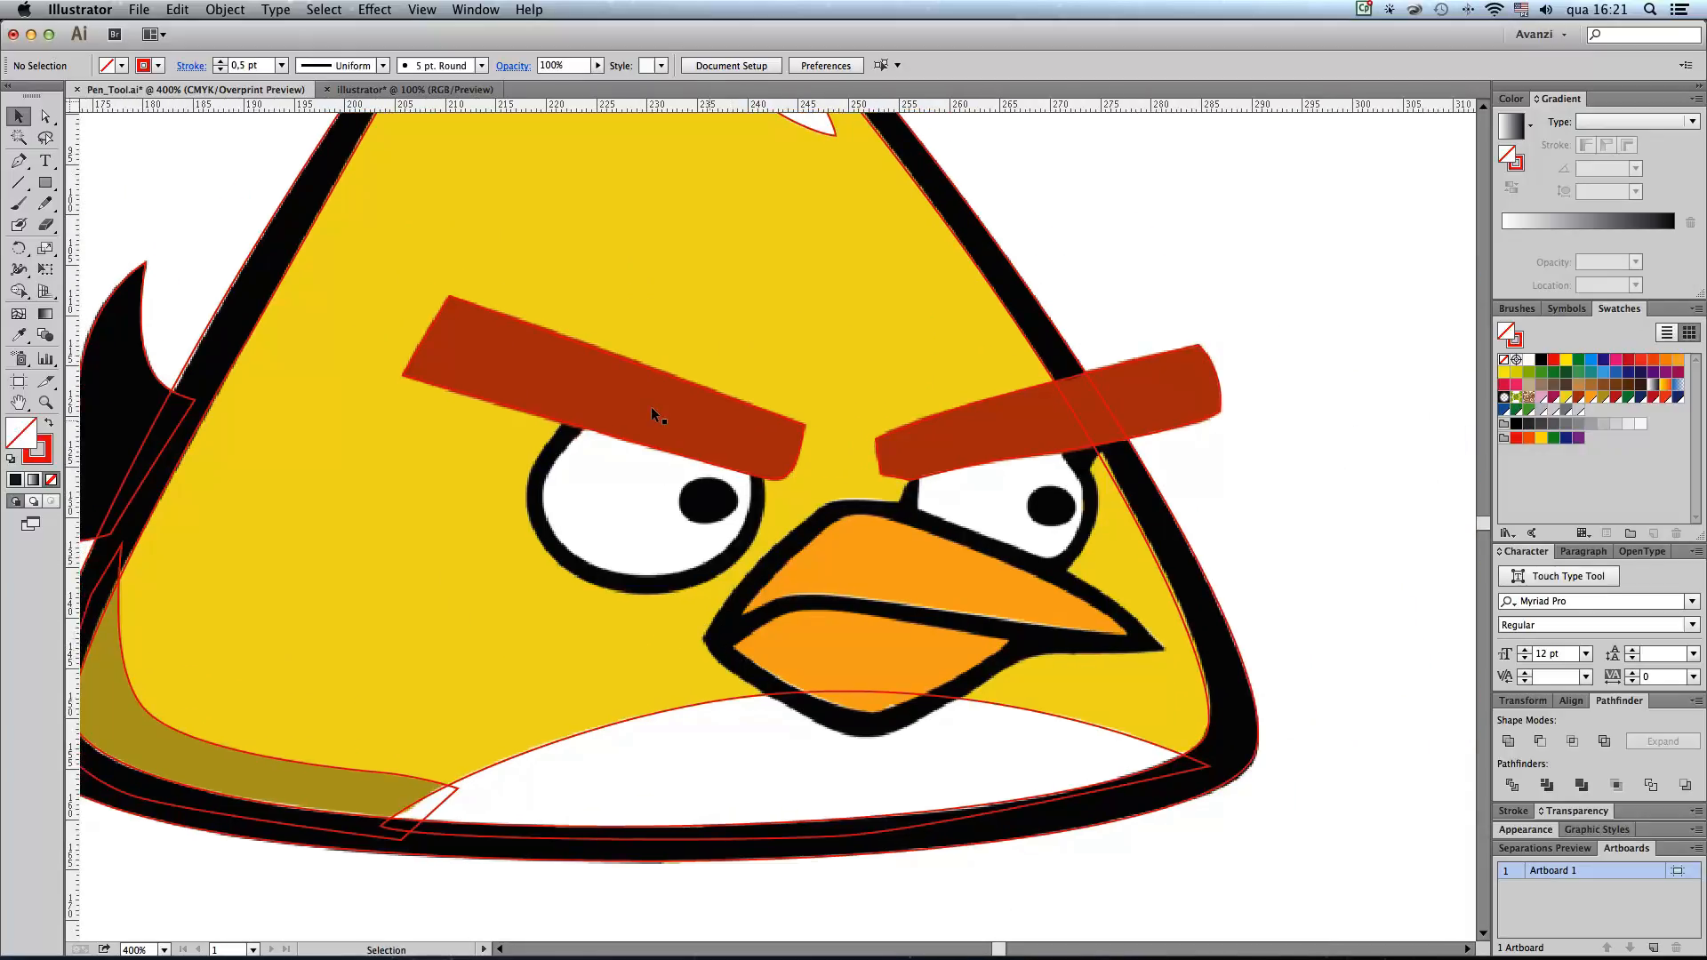
pyautogui.click(19, 161)
pyautogui.press('space')
pyautogui.moveTo(368, 472)
pyautogui.mouseDown()
pyautogui.moveTo(520, 476)
pyautogui.moveTo(340, 475)
pyautogui.mouseUp()
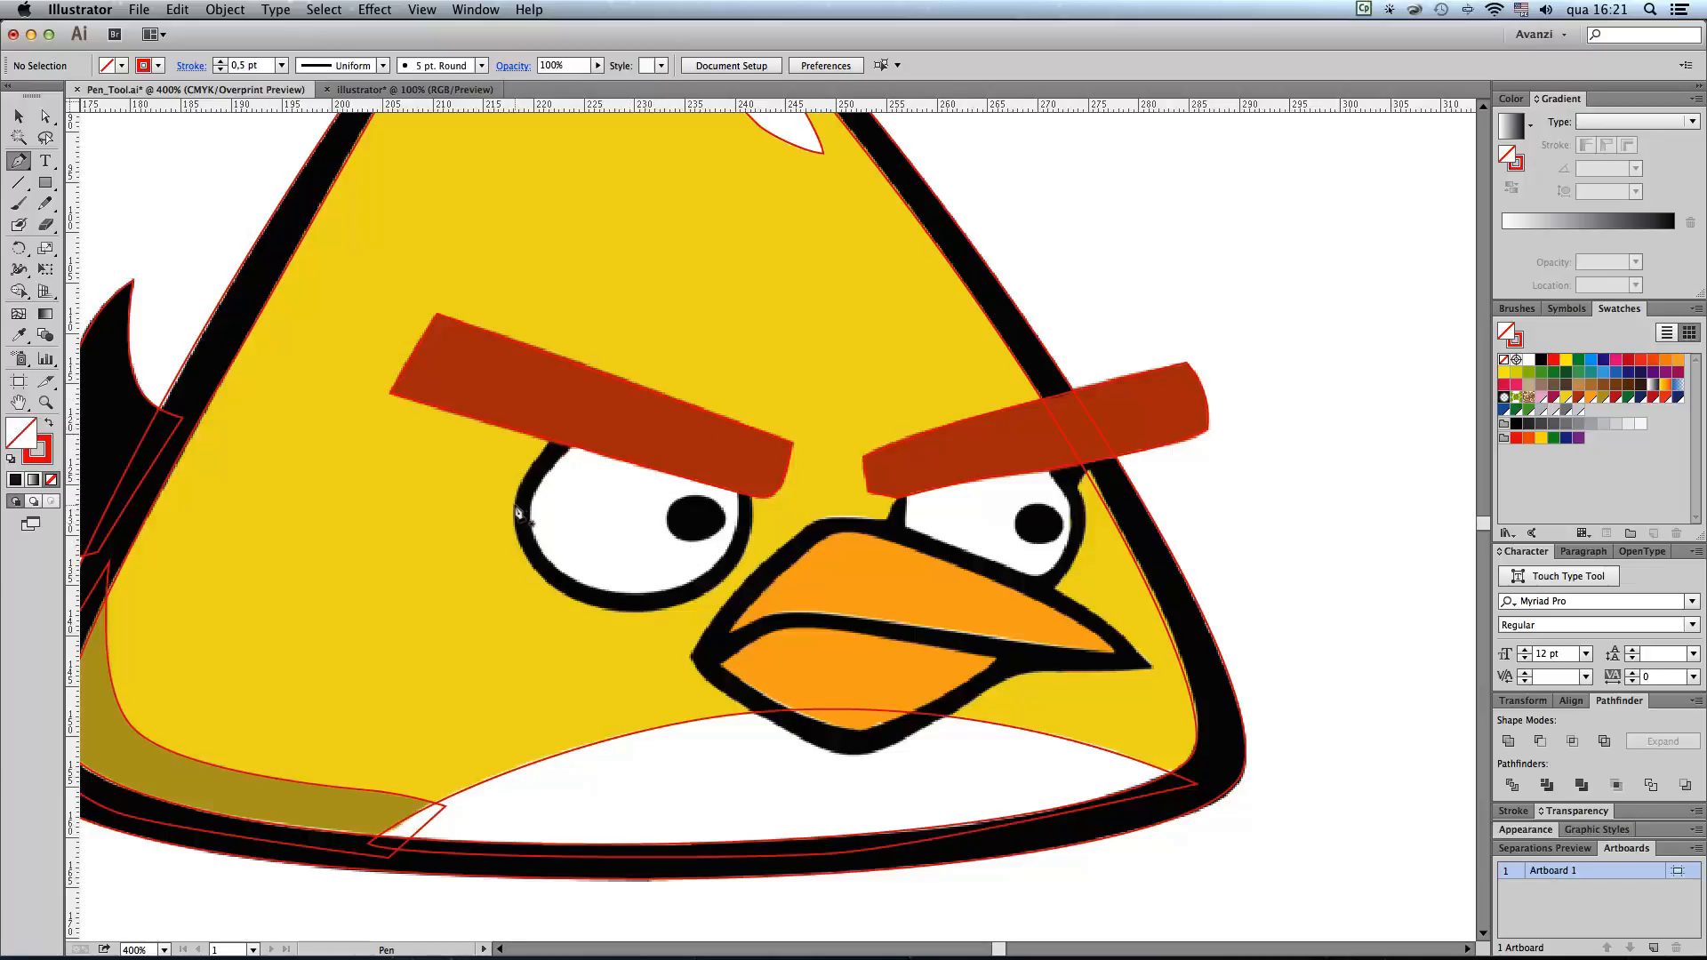
pyautogui.moveTo(514, 506); pyautogui.dragTo(514, 544)
pyautogui.moveTo(630, 612); pyautogui.dragTo(716, 613)
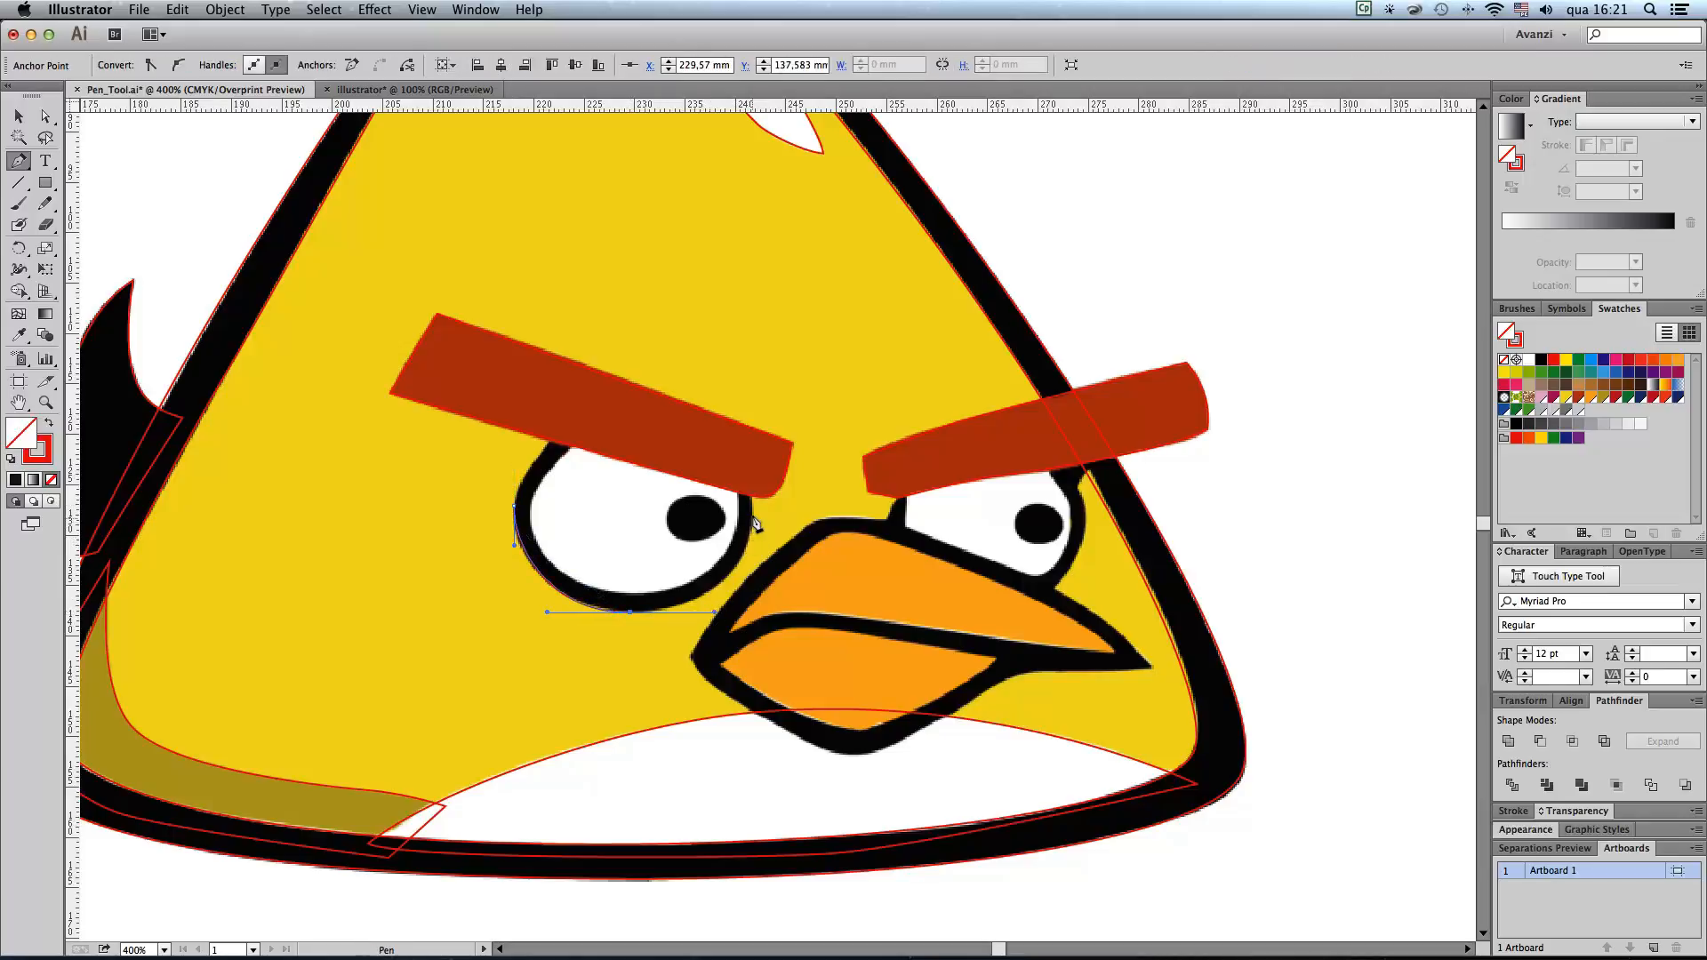
pyautogui.moveTo(752, 519); pyautogui.dragTo(751, 478)
pyautogui.moveTo(641, 411); pyautogui.dragTo(551, 406)
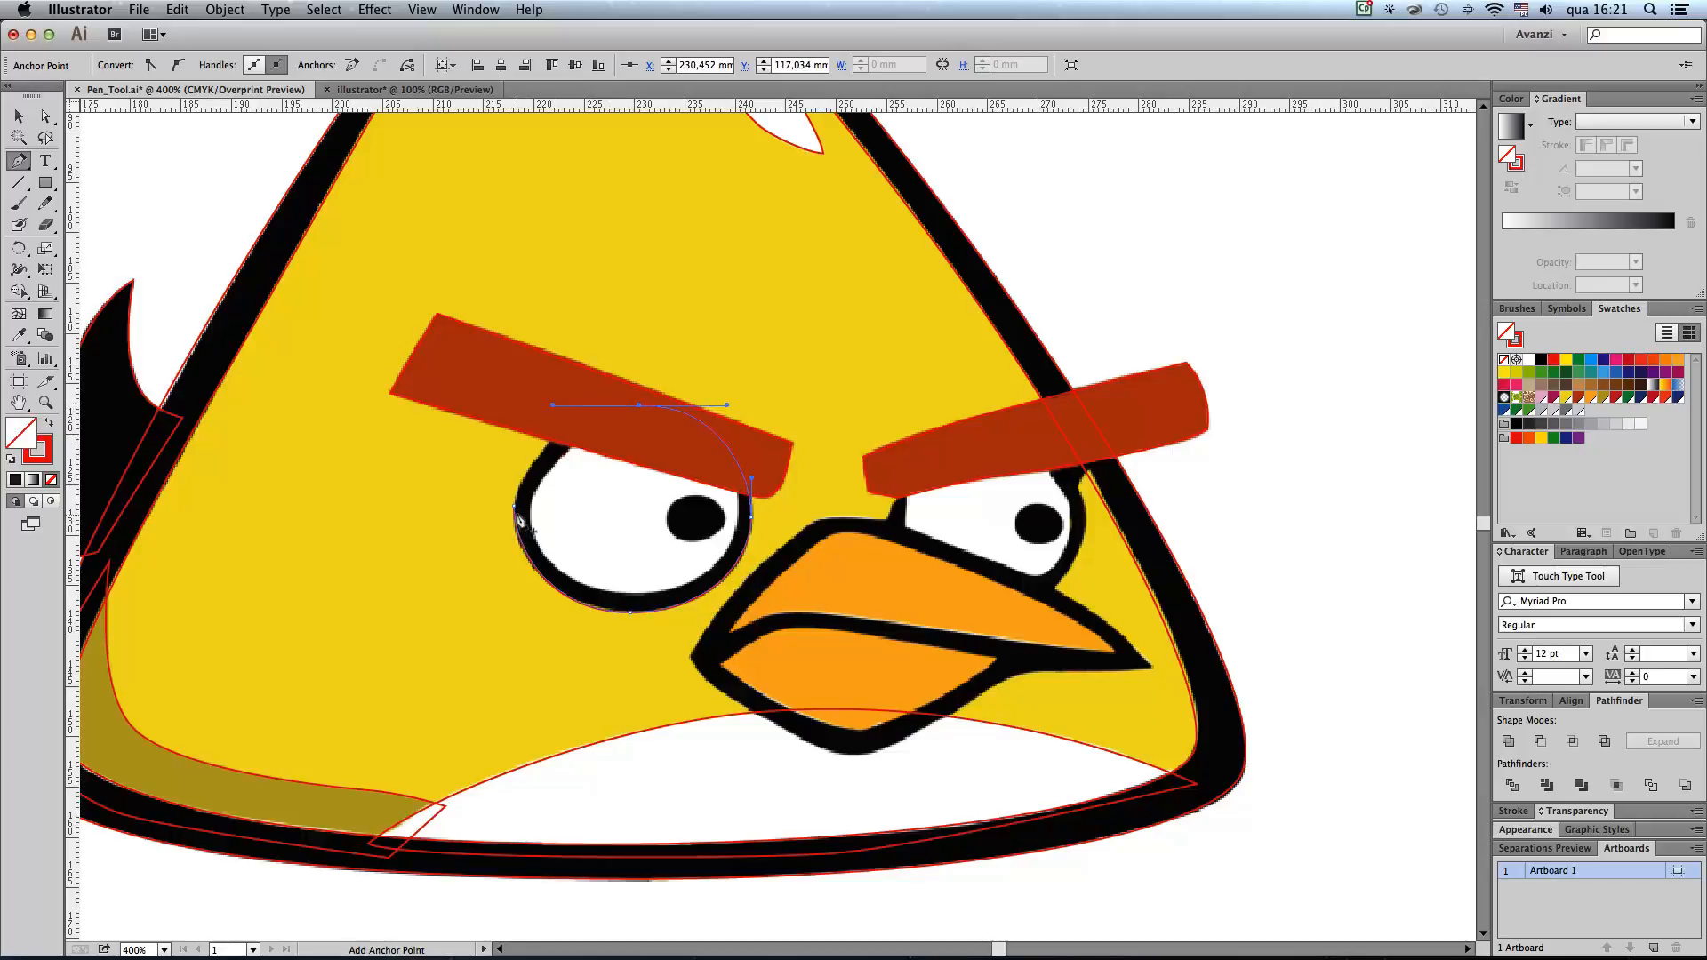
pyautogui.moveTo(514, 513); pyautogui.dragTo(510, 525)
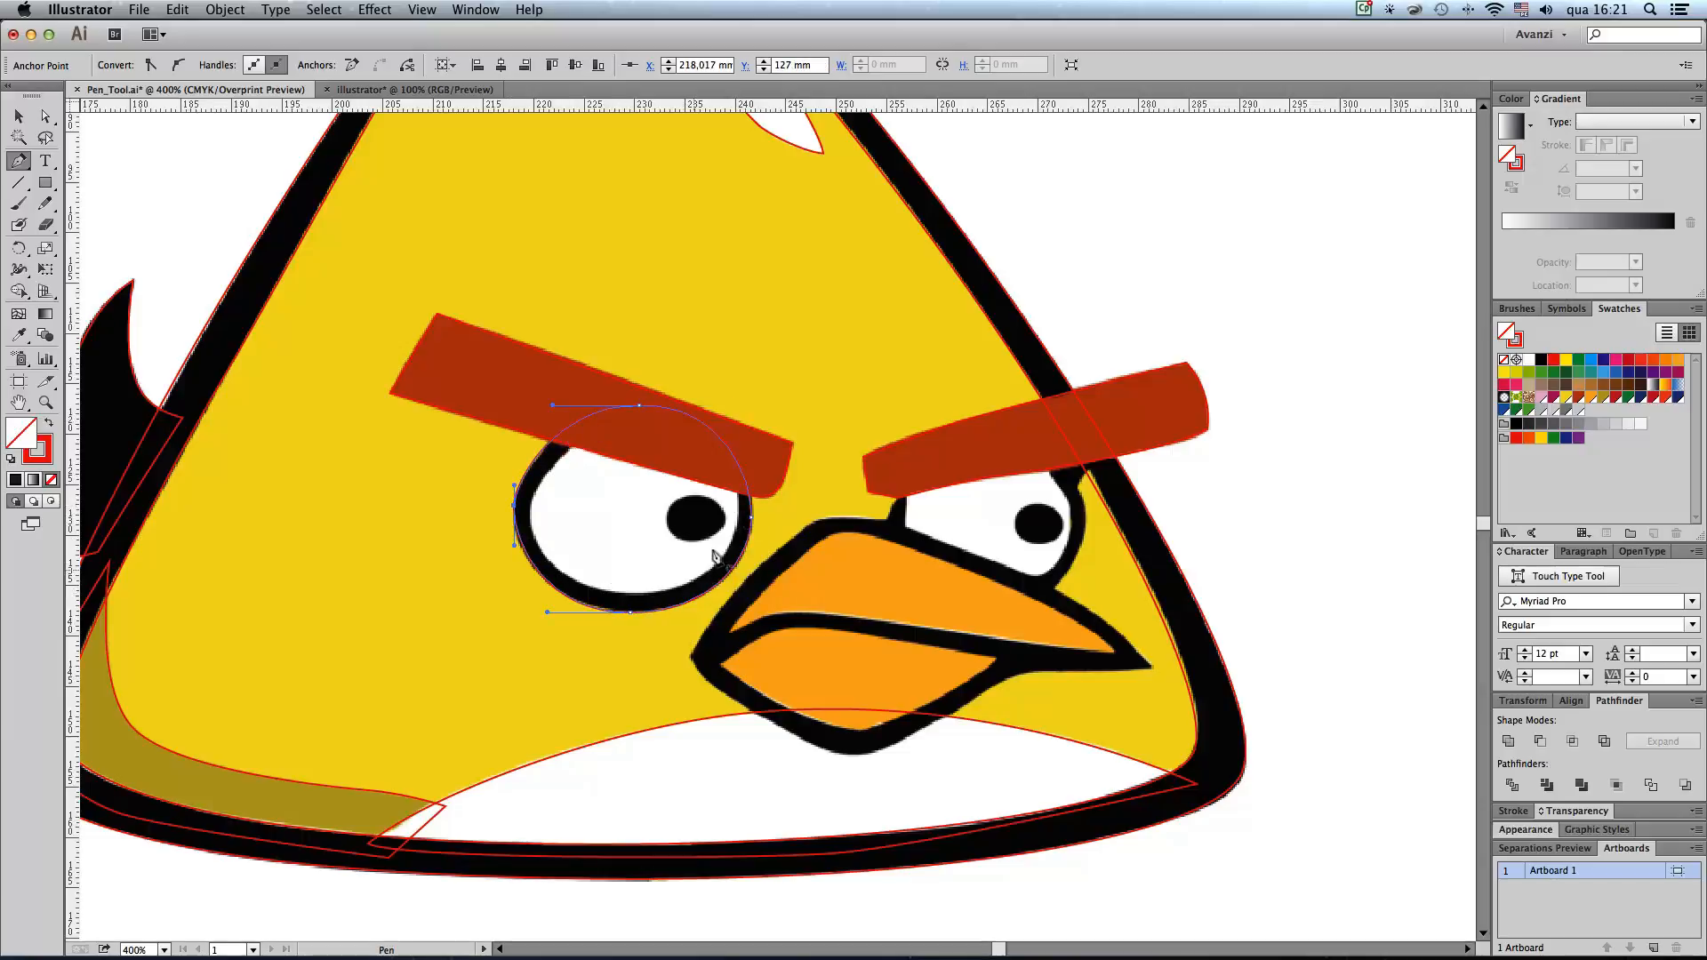
# Step: Trace the left eye's white area and its pupil as two closed ovals with the Pen tool
pyautogui.moveTo(629, 594); pyautogui.dragTo(673, 593)
pyautogui.moveTo(738, 509); pyautogui.dragTo(597, 418)
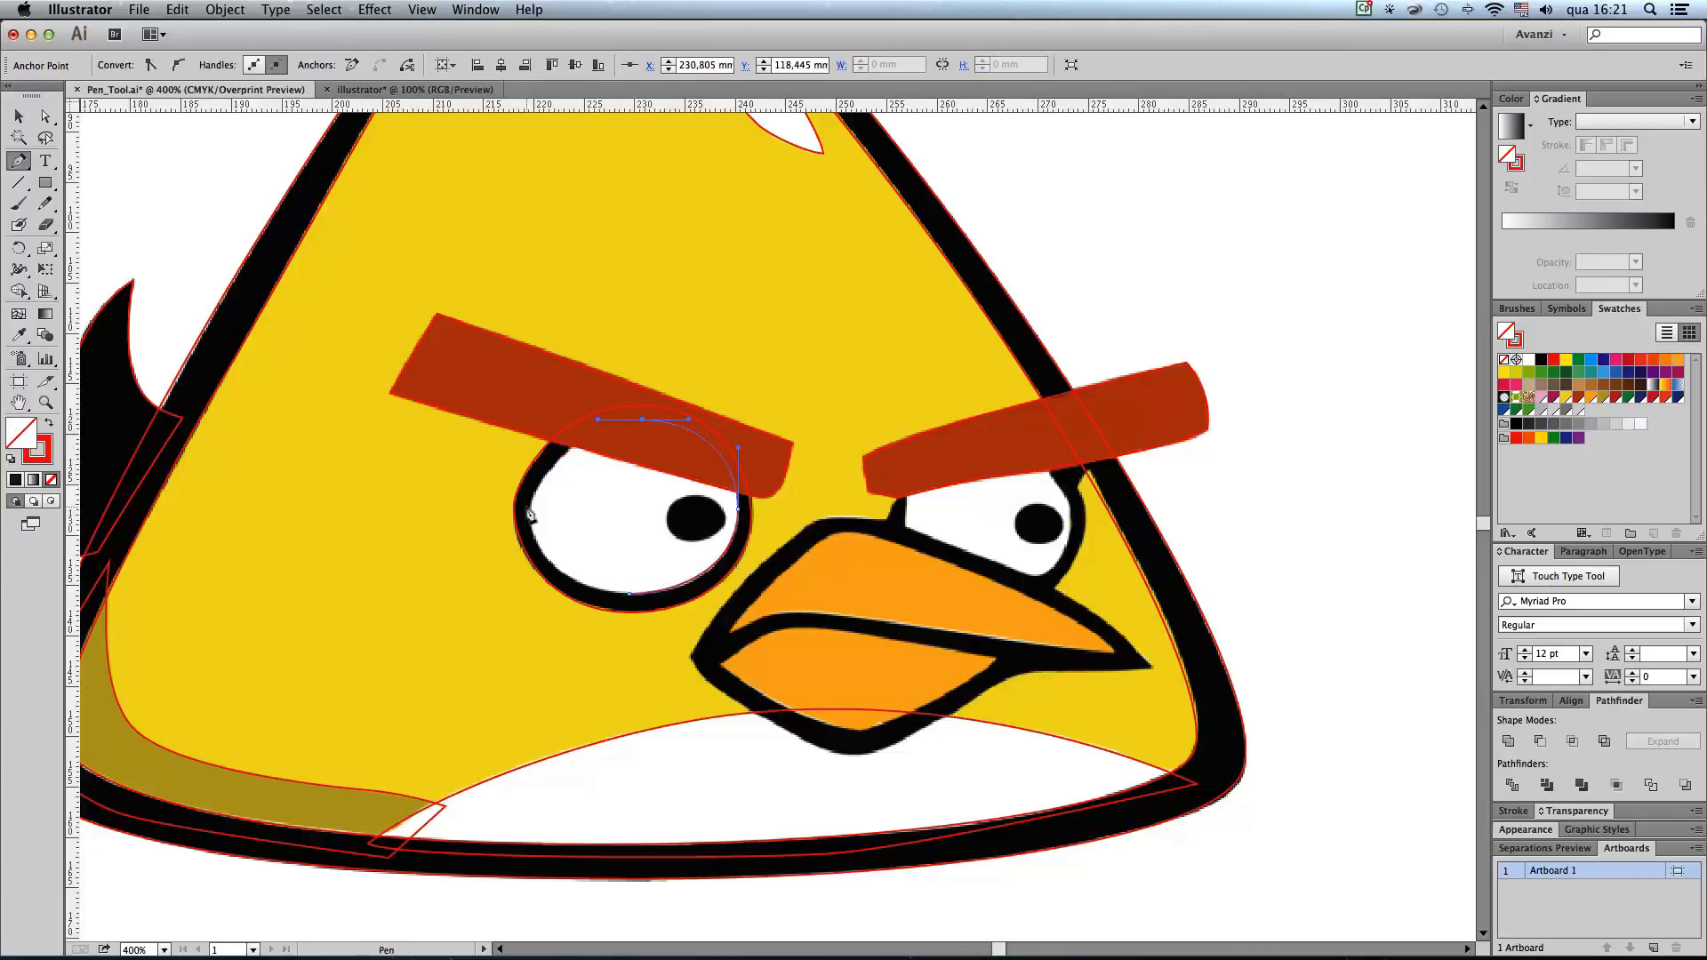
pyautogui.moveTo(531, 507); pyautogui.dragTo(530, 541)
pyautogui.moveTo(631, 594); pyautogui.dragTo(706, 602)
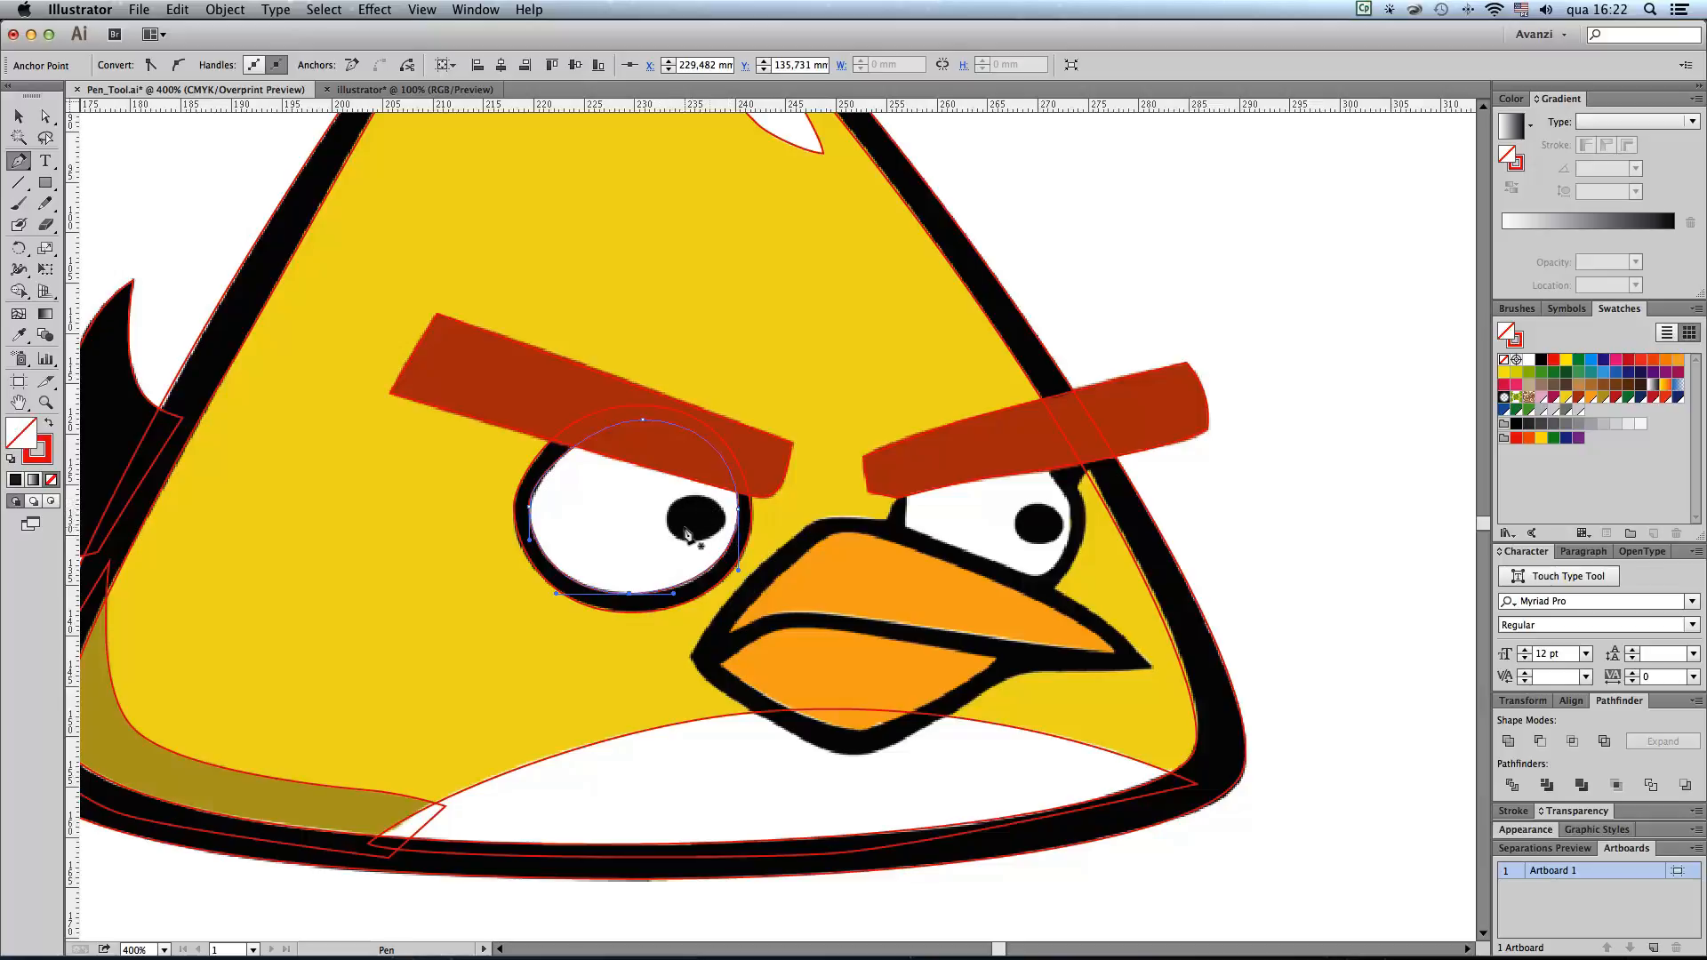
pyautogui.moveTo(666, 516)
pyautogui.mouseDown()
pyautogui.moveTo(667, 534)
pyautogui.moveTo(703, 542)
pyautogui.moveTo(727, 513)
pyautogui.moveTo(680, 498)
pyautogui.moveTo(667, 525)
pyautogui.mouseUp()
# Step: Trace the right eye's black outer edge as a closed oval of smooth points, continuing behind the eyebrow and the beak
pyautogui.hscroll(3, 978, 551)
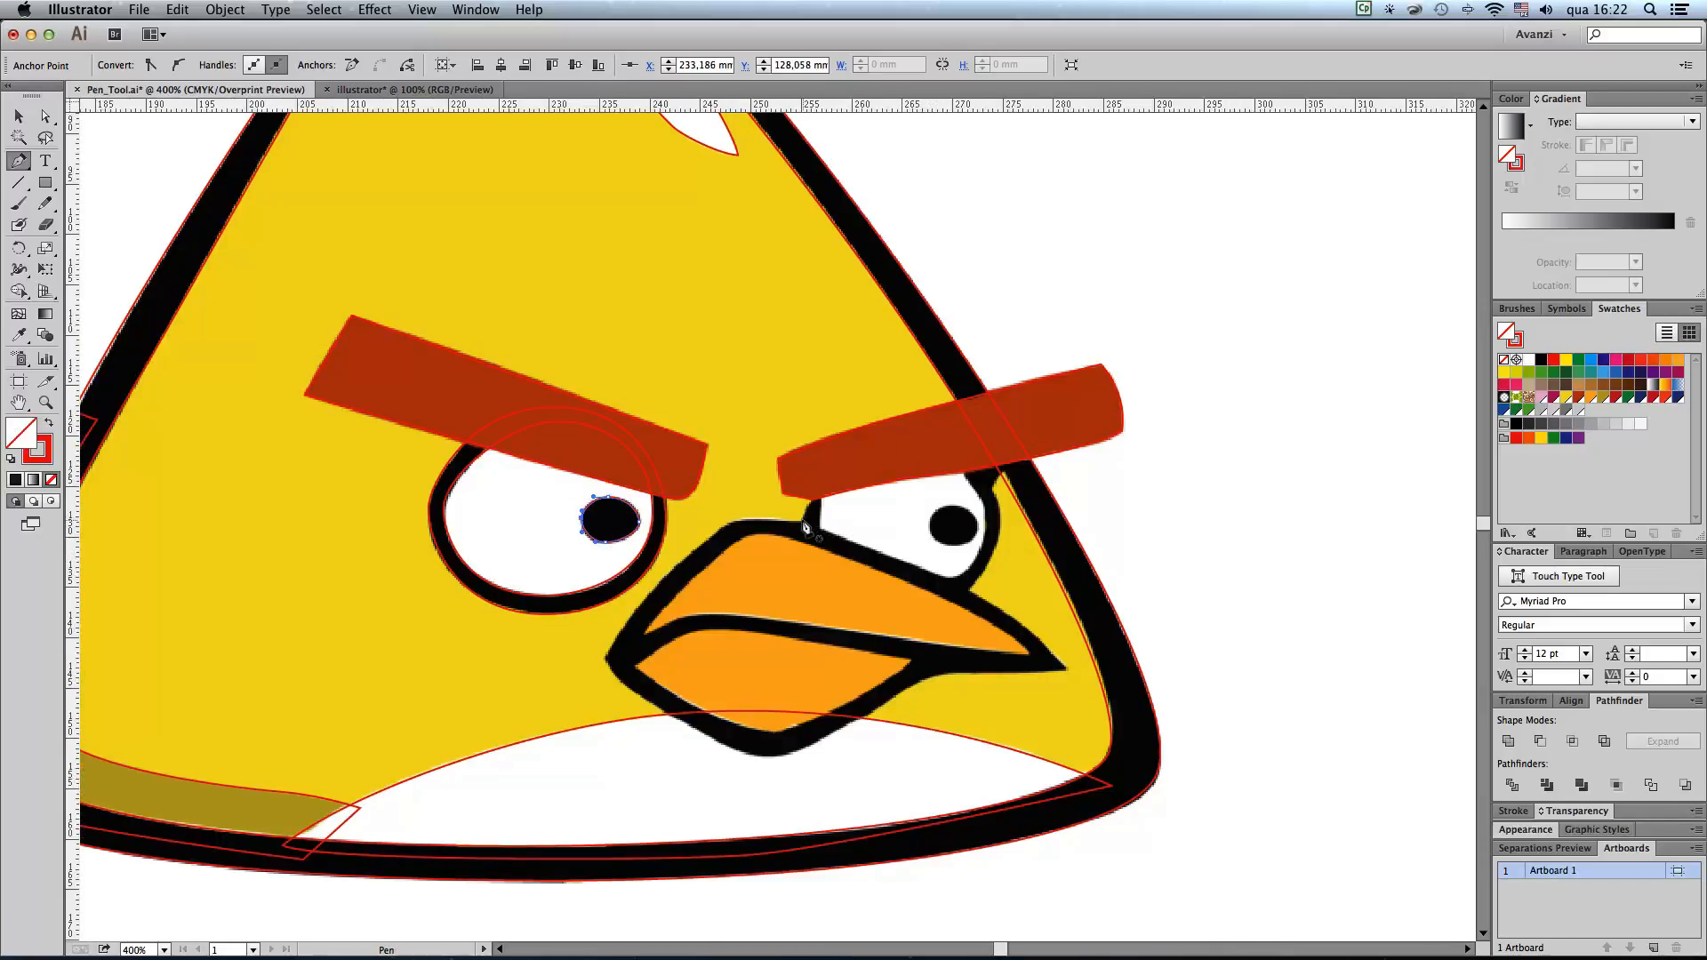
pyautogui.moveTo(802, 521); pyautogui.dragTo(803, 548)
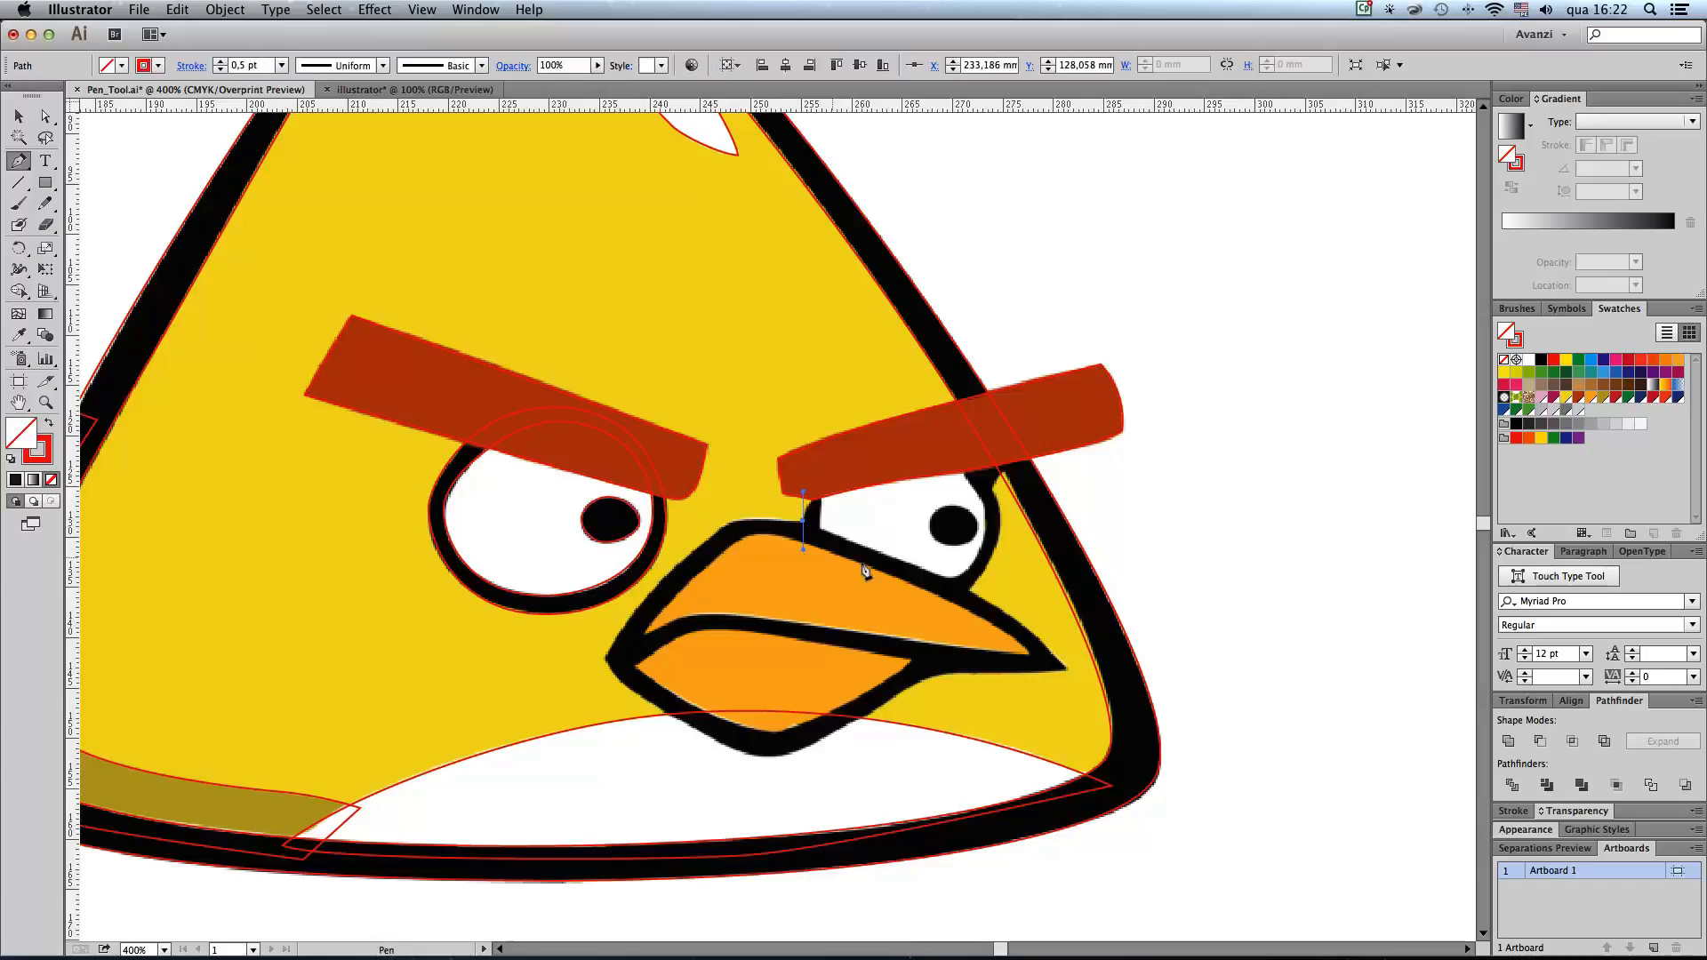
pyautogui.moveTo(891, 608); pyautogui.dragTo(956, 608)
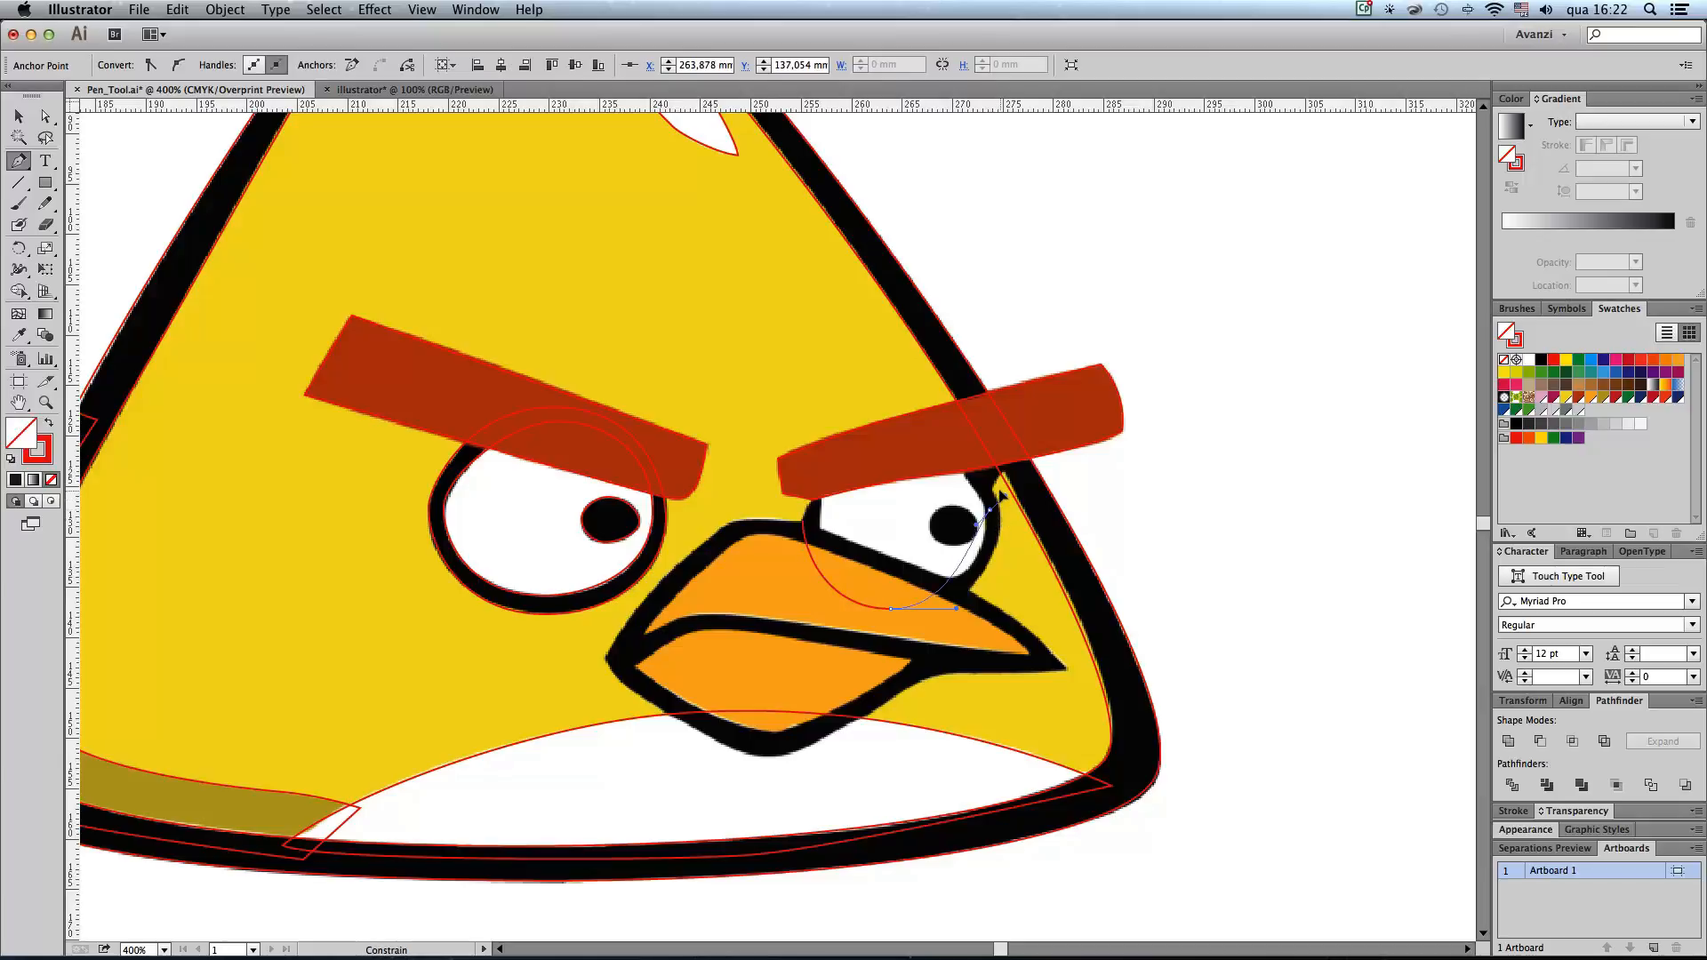
pyautogui.moveTo(1002, 523); pyautogui.dragTo(1002, 481)
pyautogui.moveTo(1002, 471); pyautogui.dragTo(1002, 470)
pyautogui.moveTo(902, 448); pyautogui.dragTo(858, 443)
pyautogui.moveTo(803, 522); pyautogui.dragTo(806, 565)
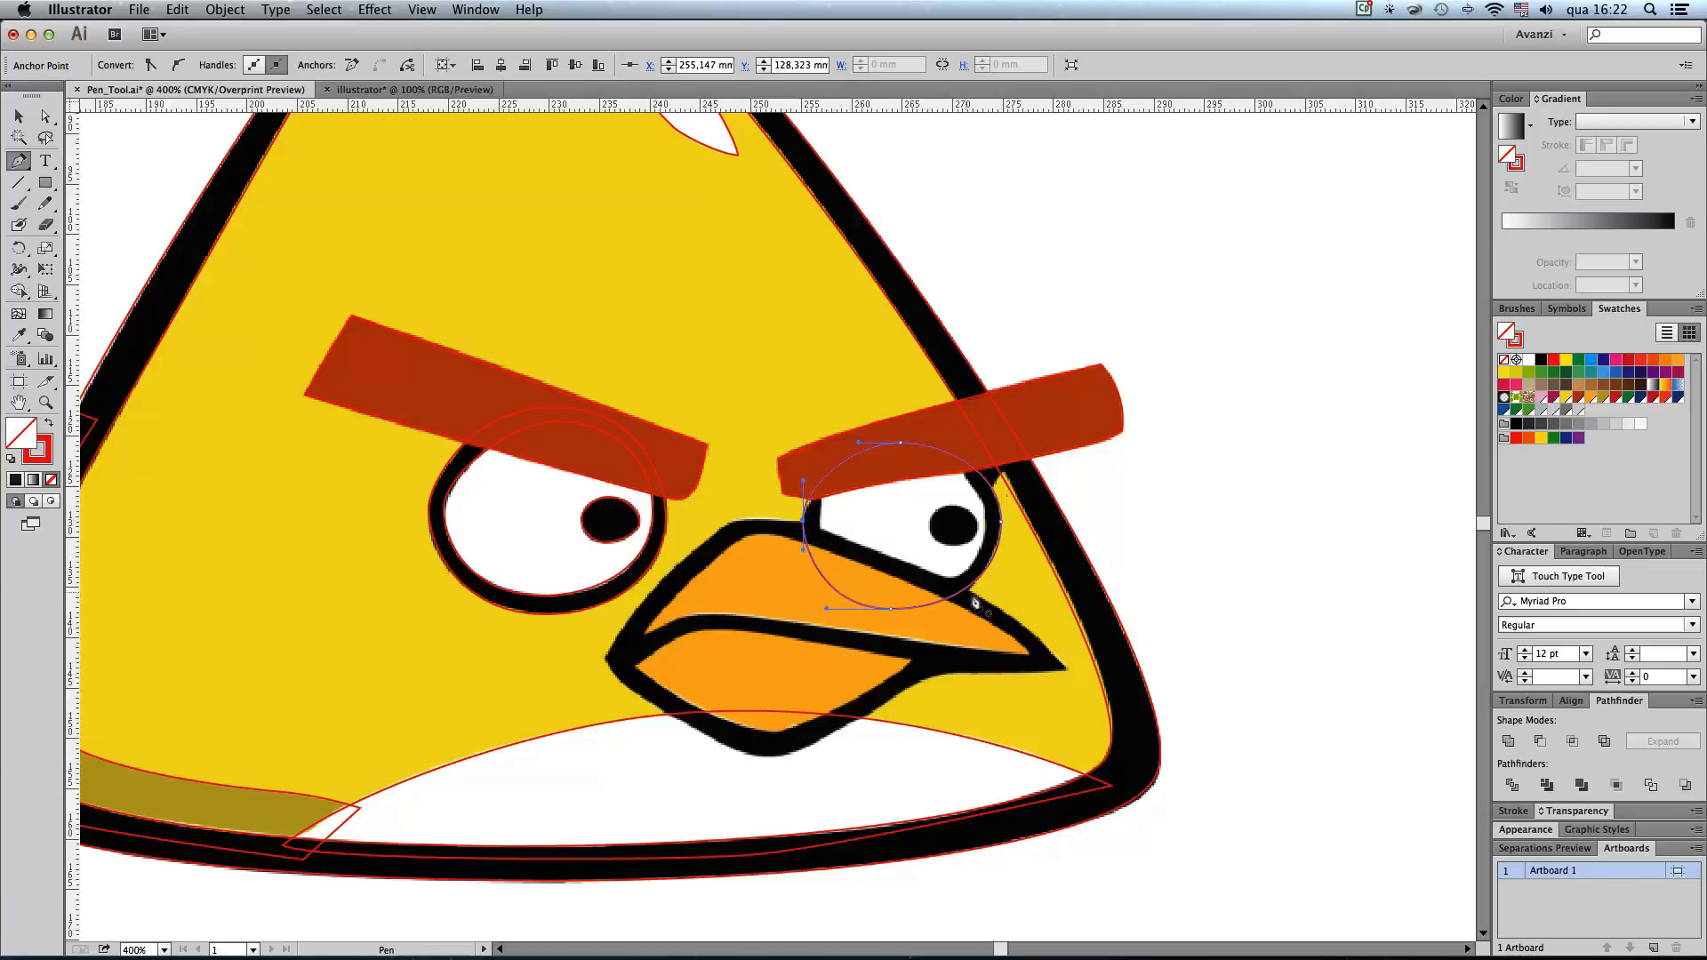
# Step: Trace the right eye's white area as a closed oval just inside its outer edge, continuing behind the beak
pyautogui.moveTo(891, 591); pyautogui.dragTo(920, 592)
pyautogui.moveTo(986, 526); pyautogui.dragTo(986, 463)
pyautogui.moveTo(904, 456); pyautogui.dragTo(889, 455)
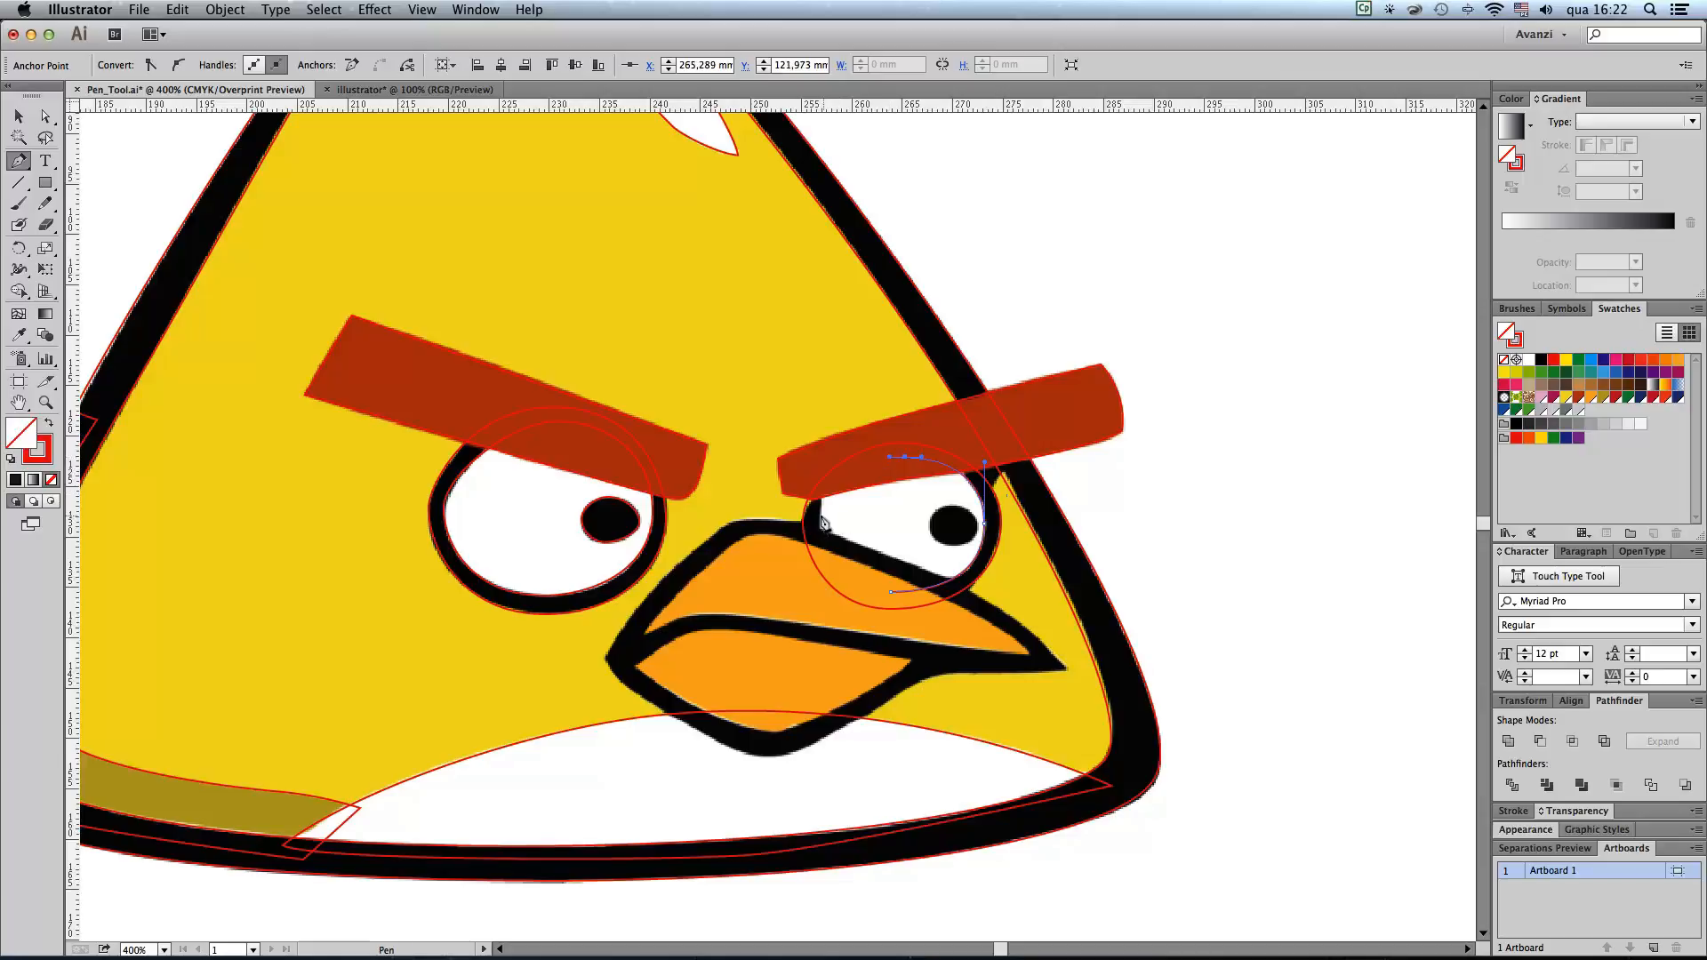
pyautogui.moveTo(822, 526); pyautogui.dragTo(819, 573)
pyautogui.moveTo(891, 592); pyautogui.dragTo(933, 595)
# Step: Trace the right eye's black pupil as a small closed oval
pyautogui.moveTo(930, 523); pyautogui.dragTo(930, 522)
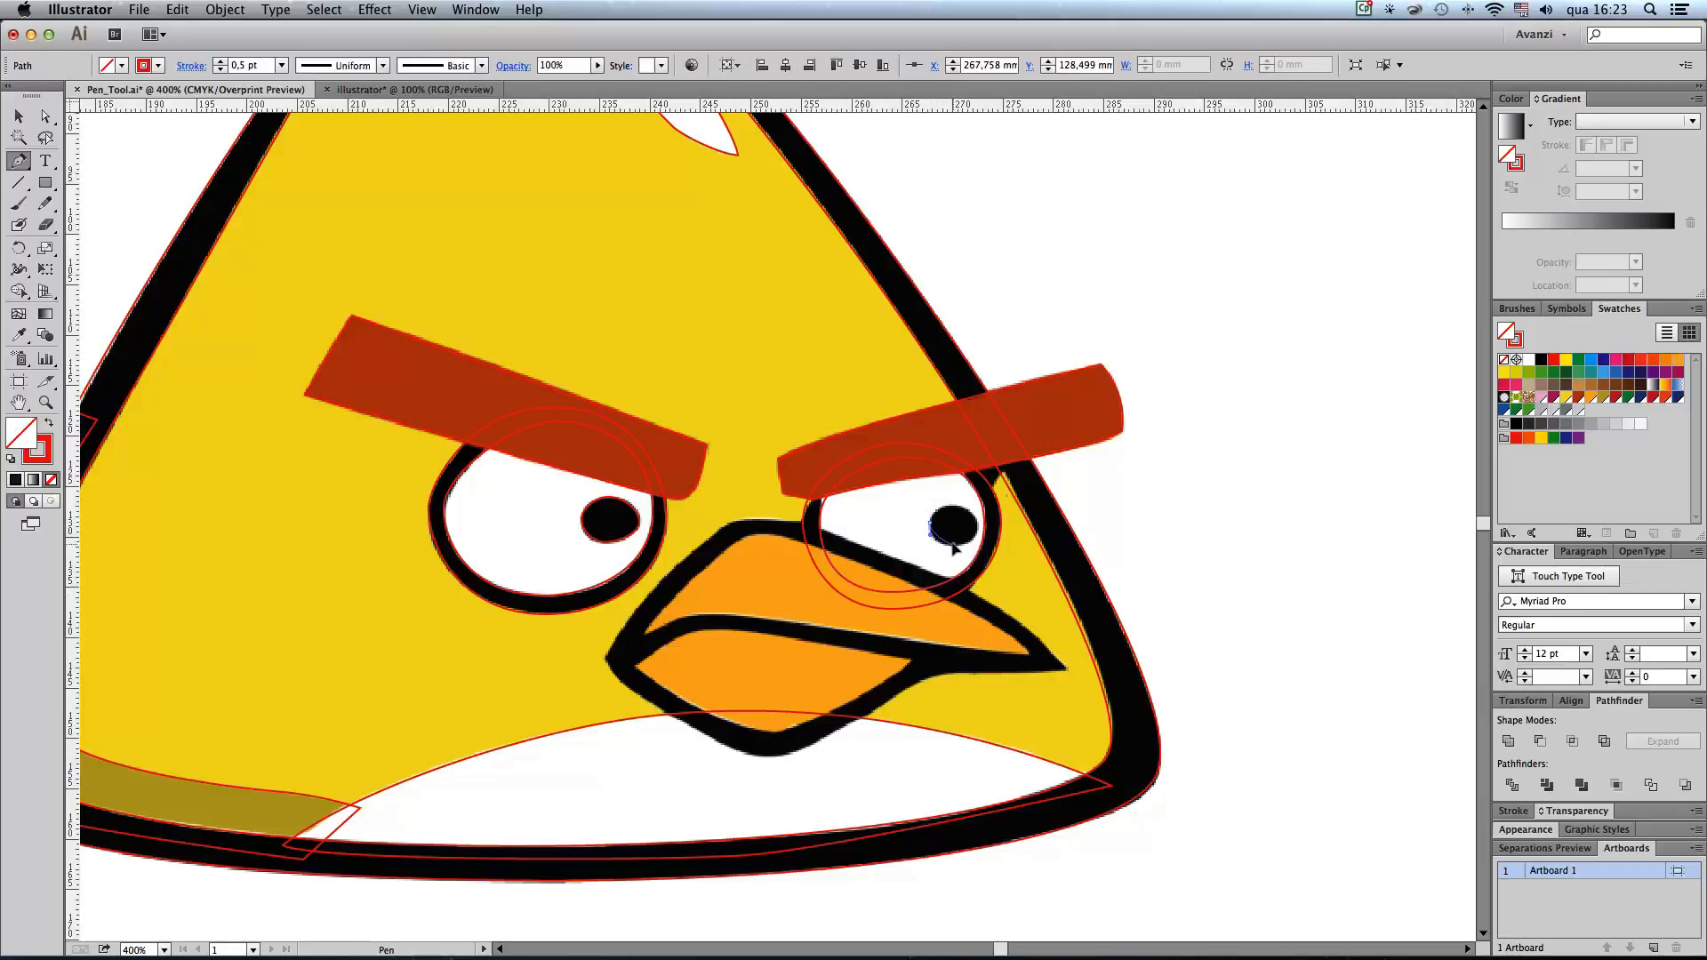
pyautogui.click(976, 539)
pyautogui.moveTo(979, 532); pyautogui.dragTo(930, 531)
# Step: Trace the black outer contour of the upper beak as a closed path with corner points at its tip and rear end
pyautogui.moveTo(1156, 649); pyautogui.dragTo(1202, 611)
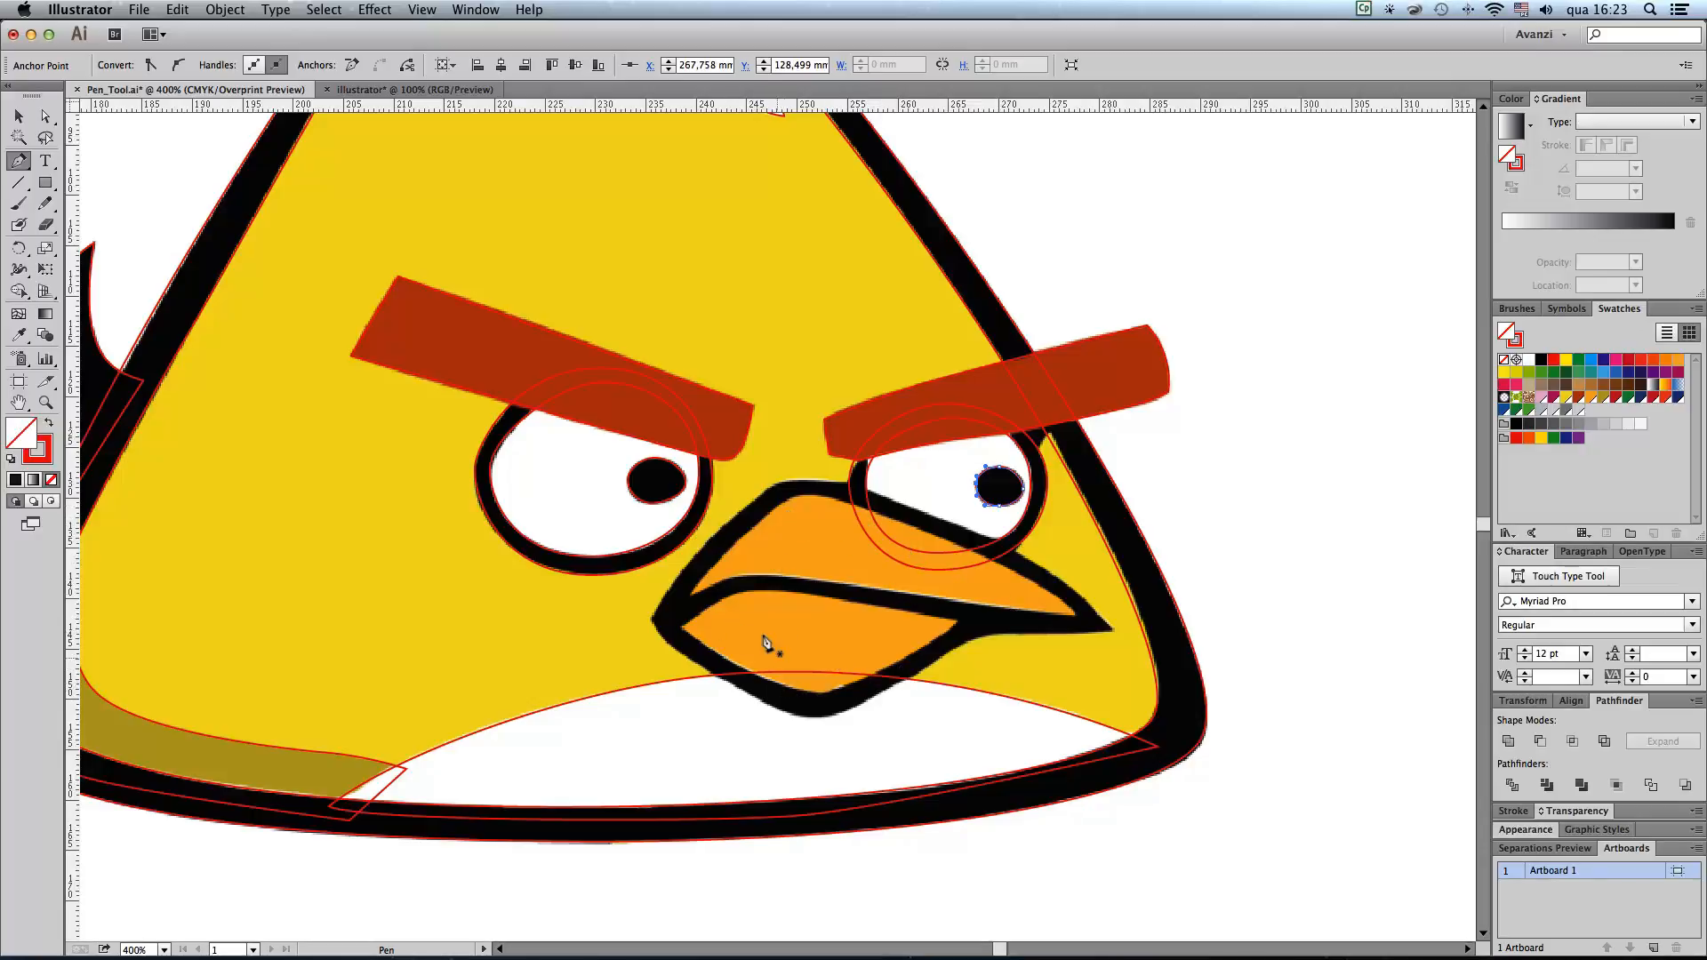
pyautogui.click(661, 637)
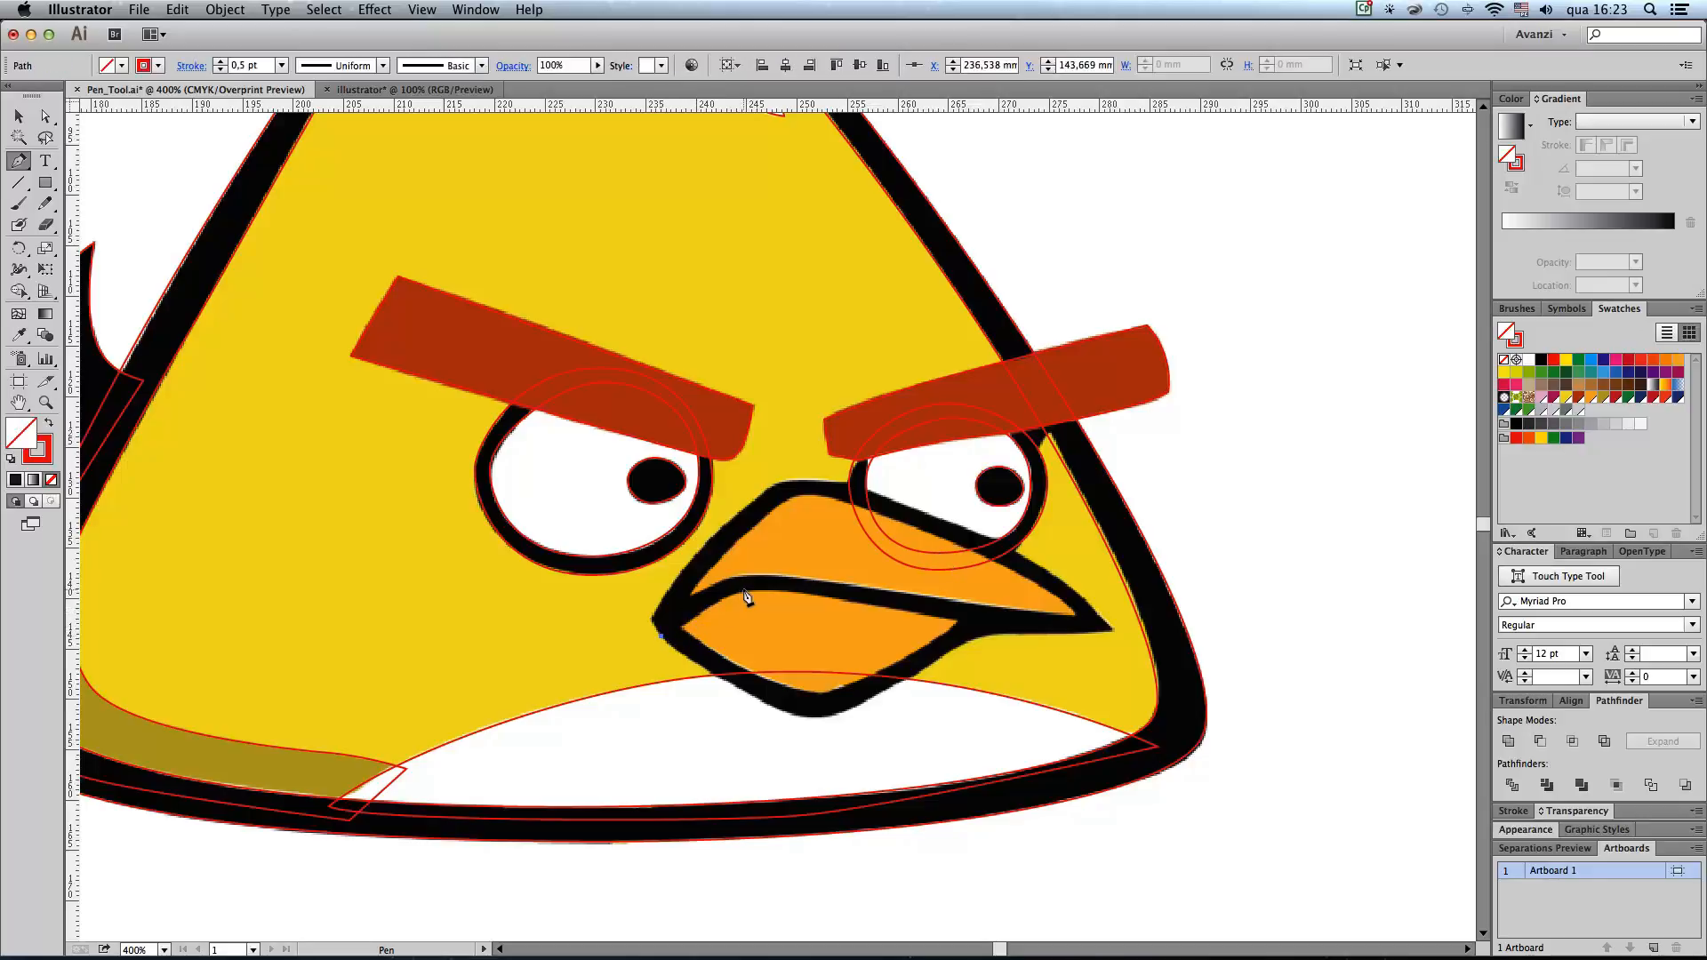
pyautogui.moveTo(743, 590); pyautogui.dragTo(766, 589)
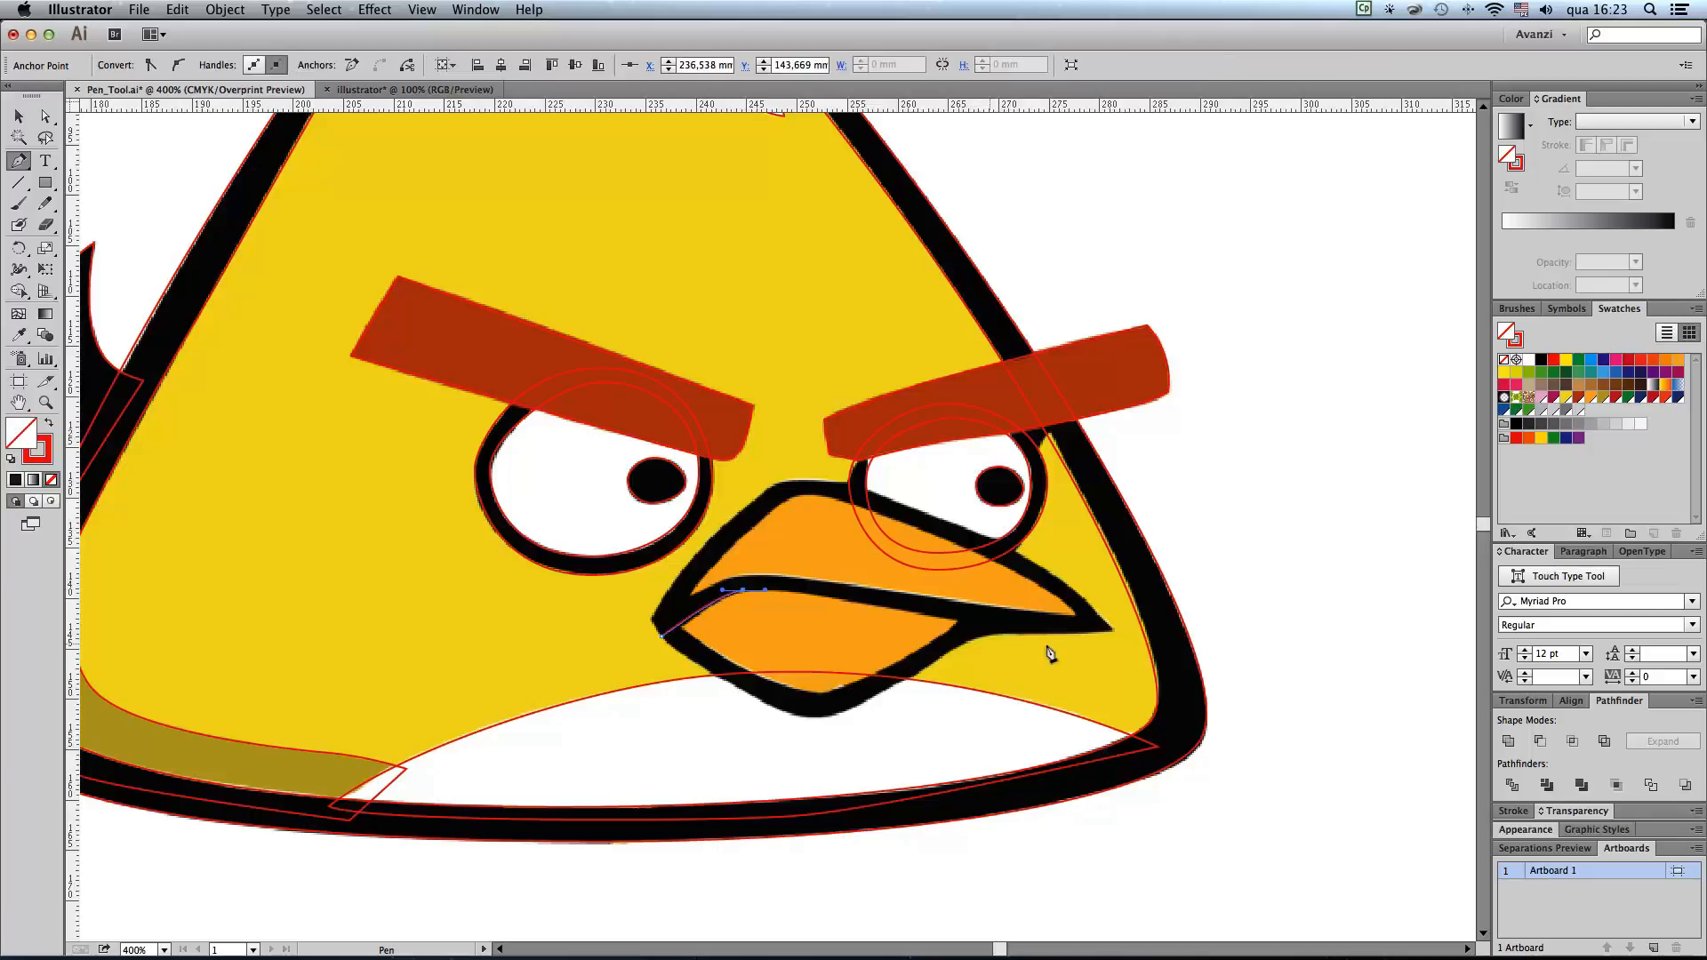
pyautogui.moveTo(952, 620); pyautogui.dragTo(996, 633)
pyautogui.click(1112, 629)
pyautogui.moveTo(1055, 575); pyautogui.dragTo(1024, 558)
pyautogui.moveTo(881, 495); pyautogui.dragTo(774, 482)
pyautogui.moveTo(707, 541); pyautogui.dragTo(657, 642)
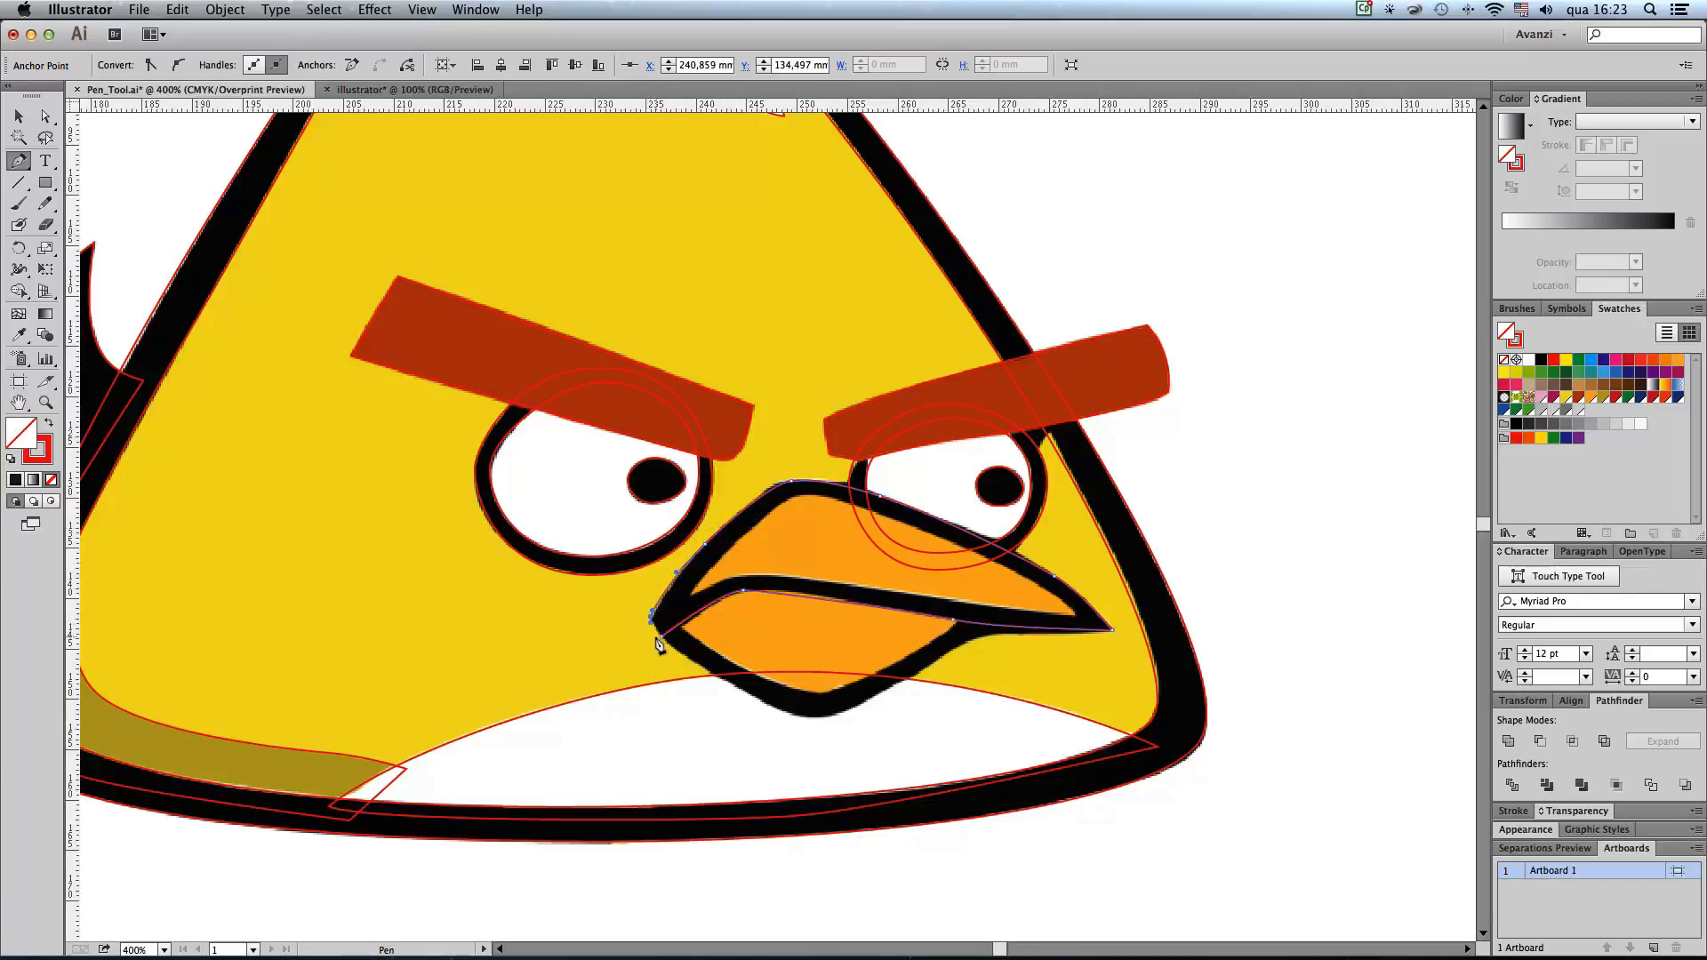
pyautogui.click(662, 638)
# Step: Trace the orange area of the upper beak as a closed path inside its black contour
pyautogui.click(691, 596)
pyautogui.moveTo(746, 575); pyautogui.dragTo(763, 575)
pyautogui.moveTo(956, 601); pyautogui.dragTo(999, 612)
pyautogui.click(1077, 617)
pyautogui.moveTo(1012, 570); pyautogui.dragTo(966, 546)
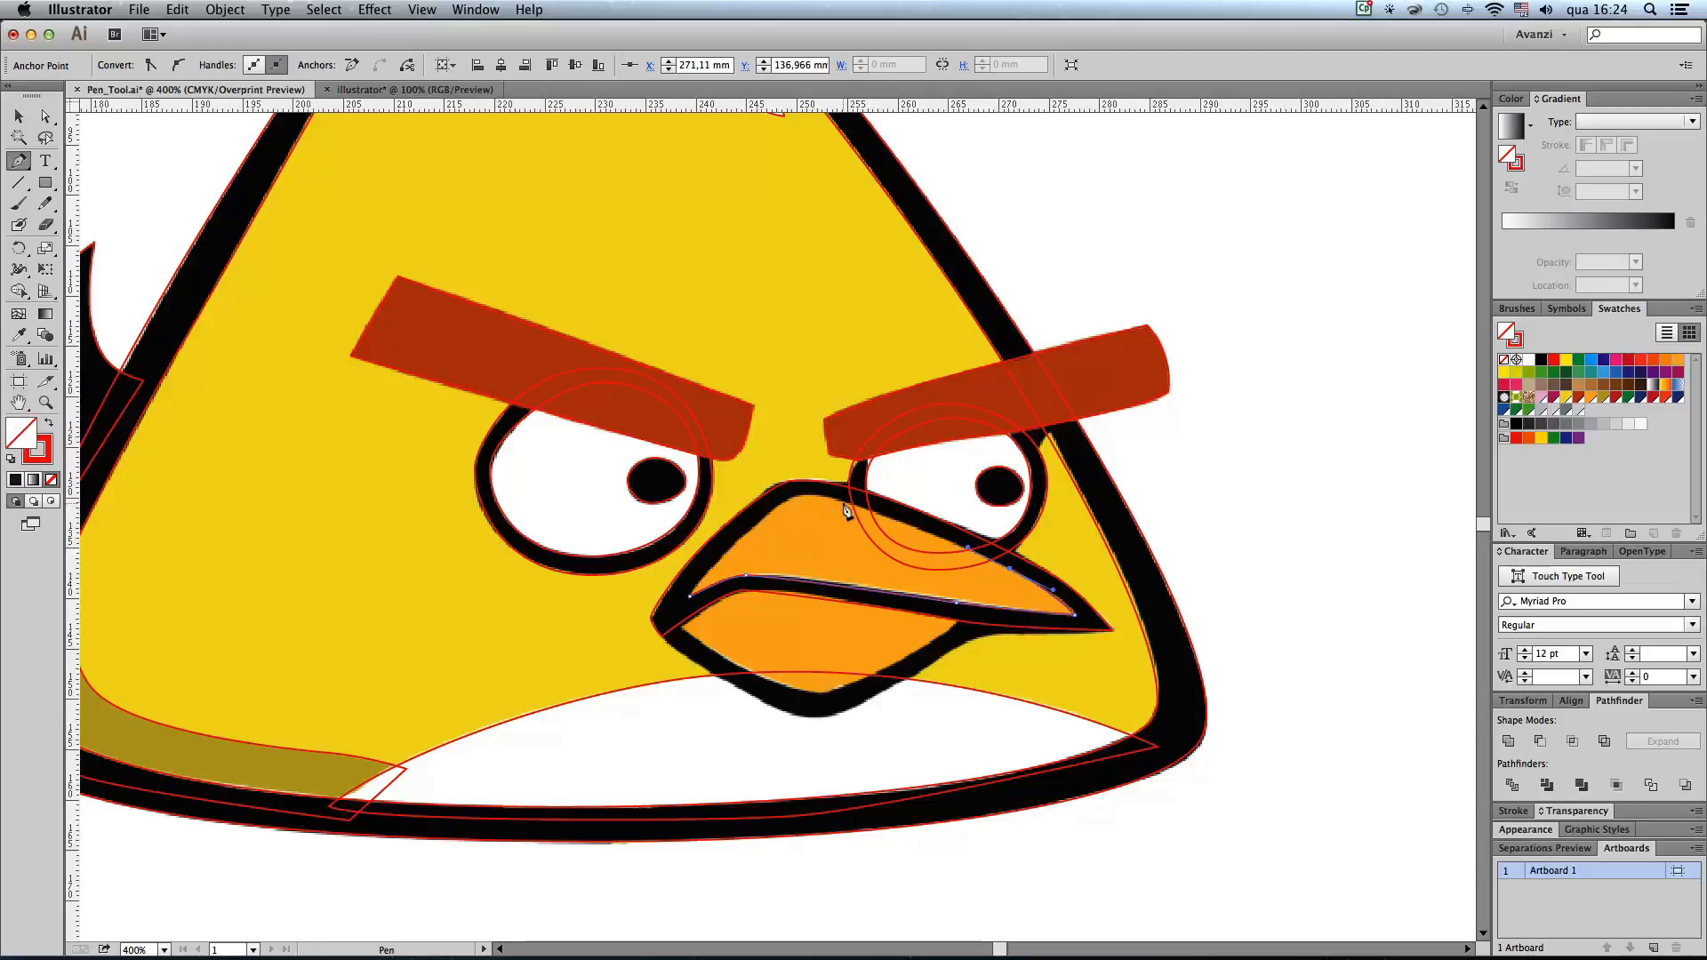
pyautogui.click(824, 494)
pyautogui.click(813, 494)
pyautogui.moveTo(777, 508); pyautogui.dragTo(754, 523)
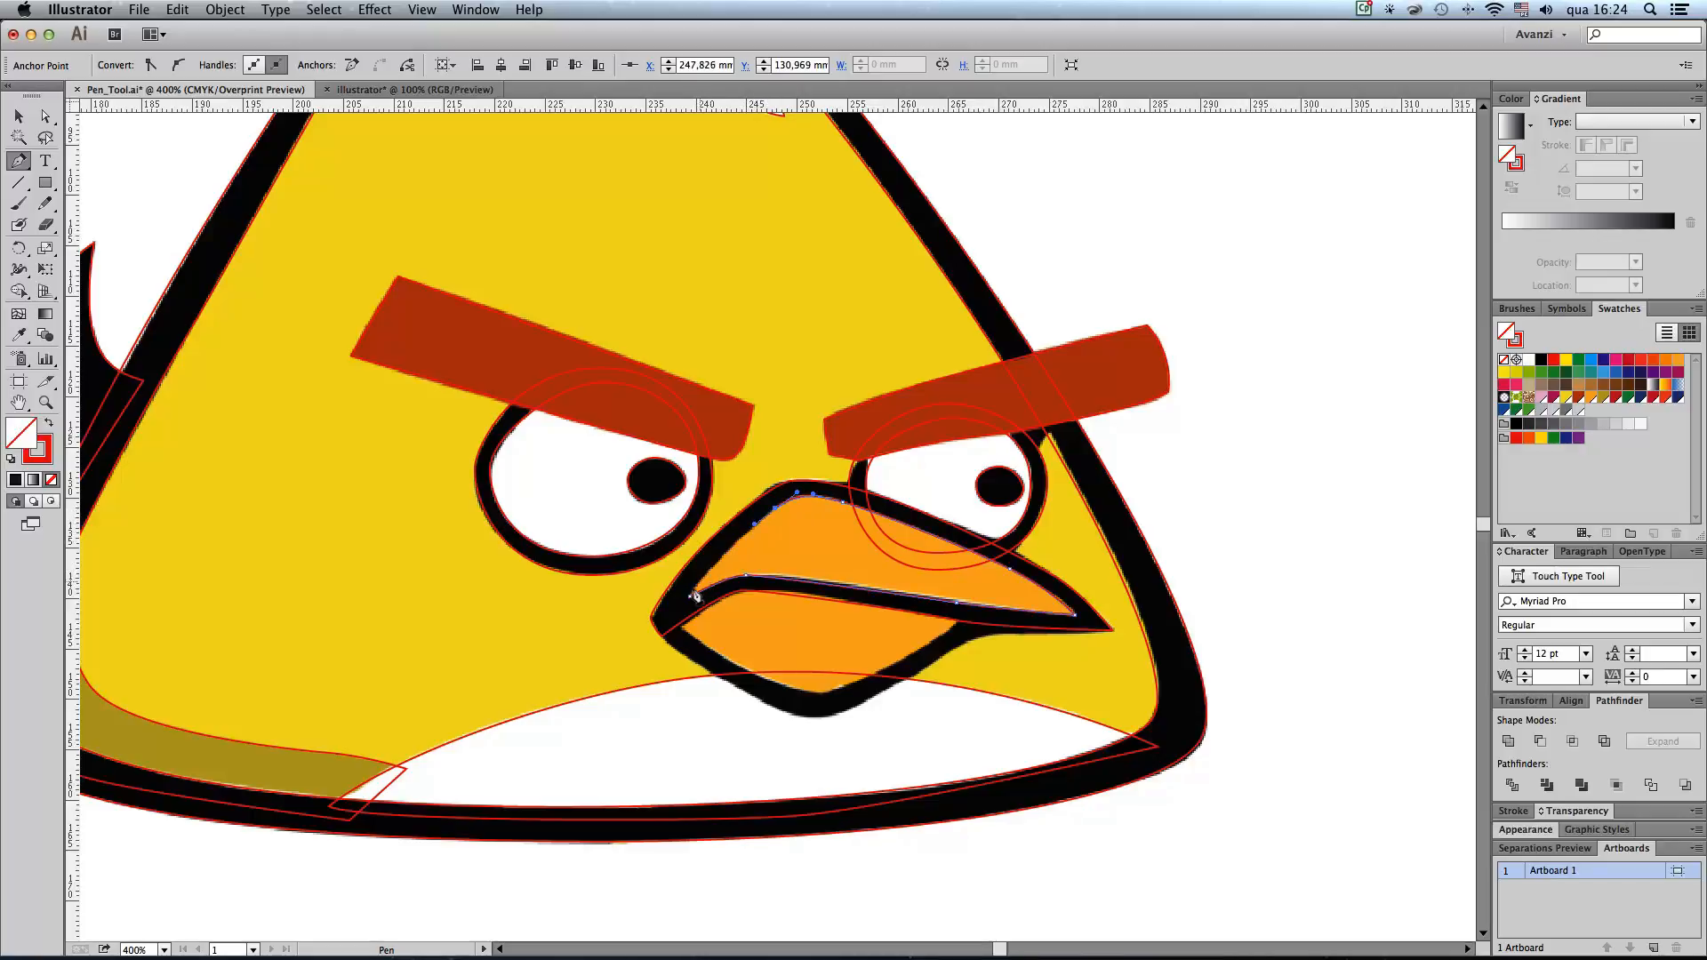
pyautogui.moveTo(691, 596); pyautogui.dragTo(680, 610)
# Step: Trace the lower beak's black outer contour as a closed path, running its upper side behind the upper beak
pyautogui.moveTo(888, 608); pyautogui.dragTo(883, 528)
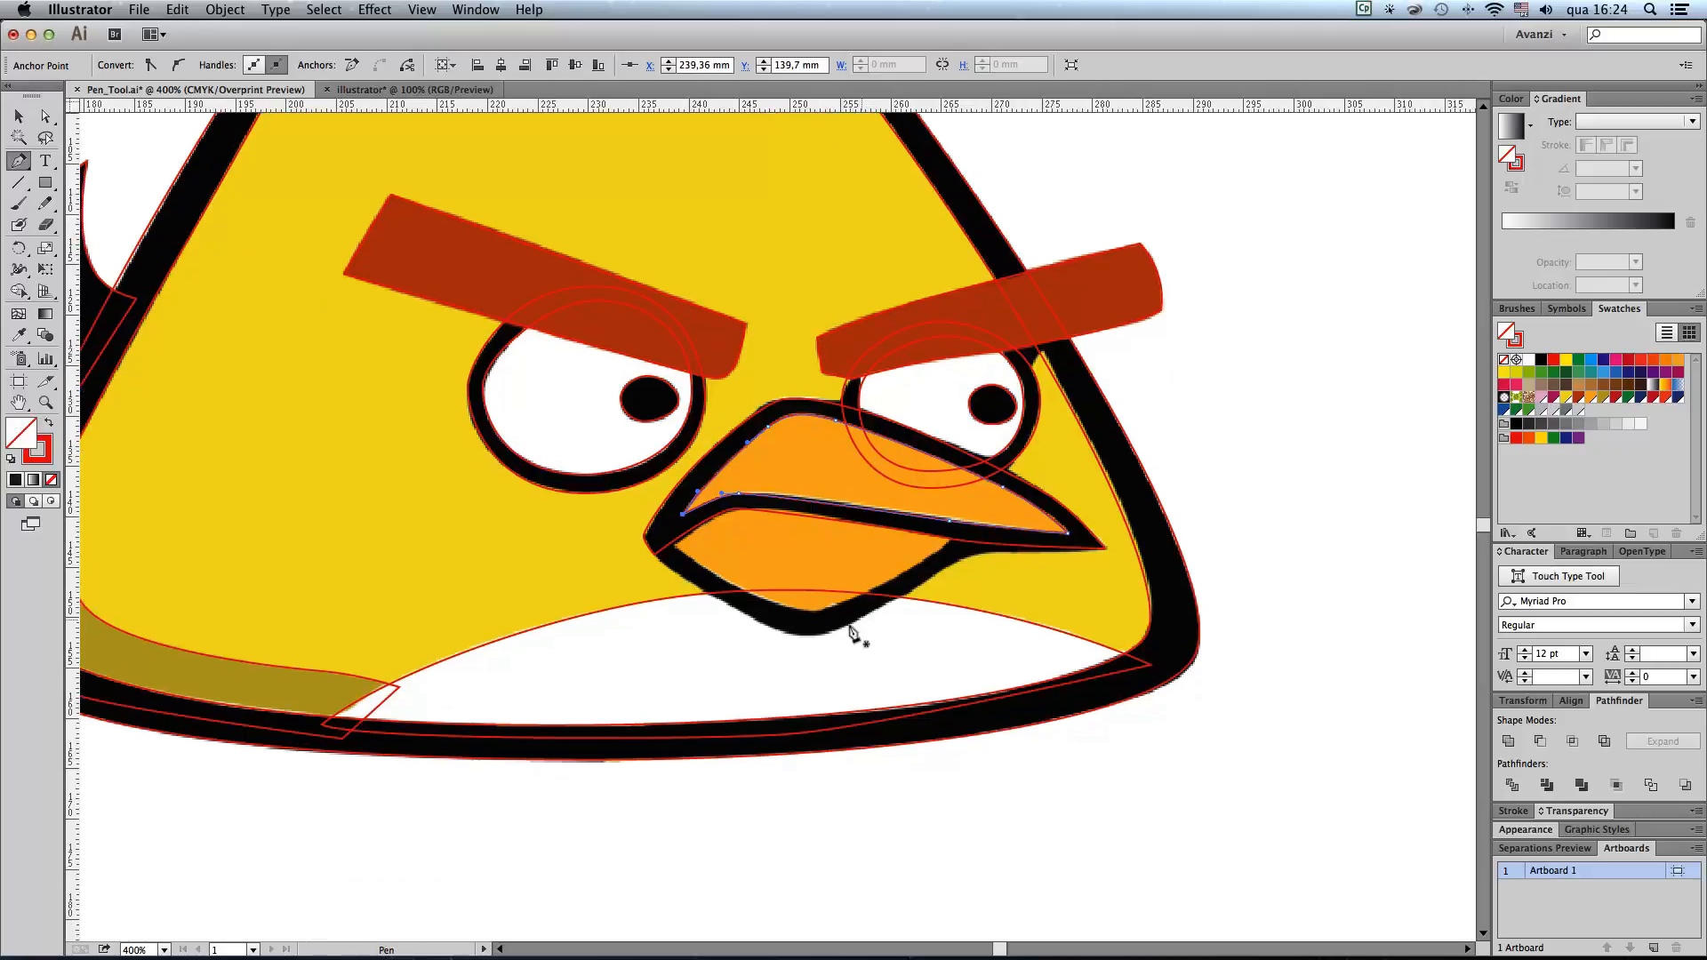
pyautogui.moveTo(807, 635); pyautogui.dragTo(834, 637)
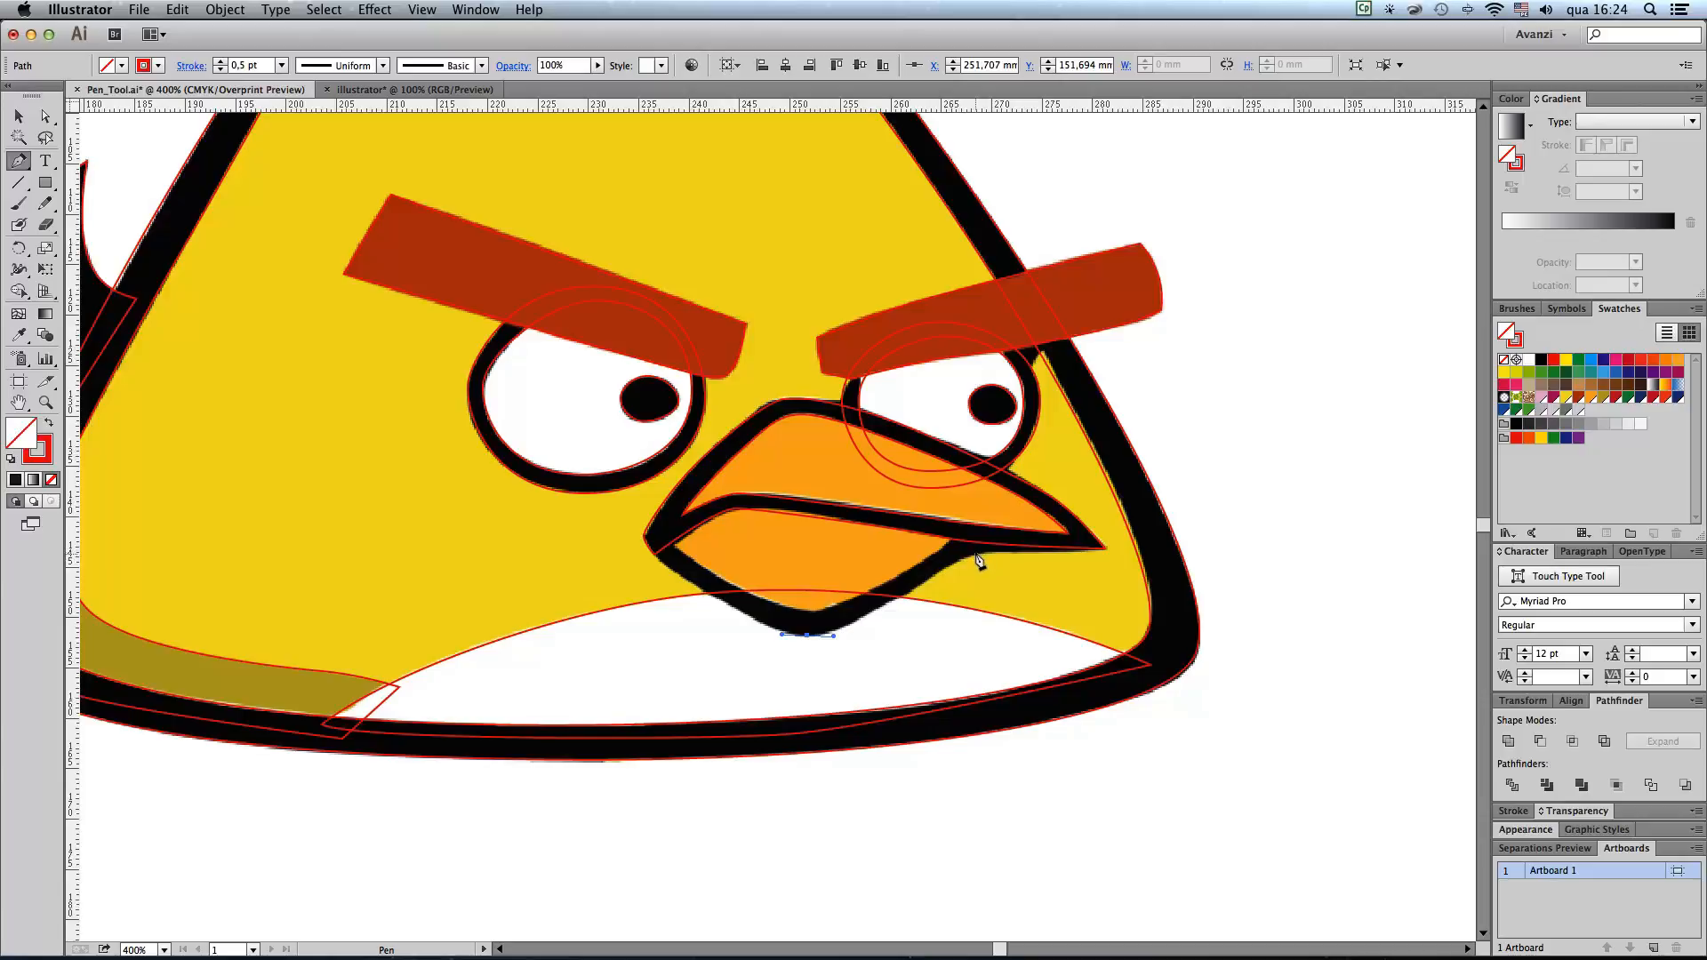
pyautogui.moveTo(952, 564); pyautogui.dragTo(1006, 551)
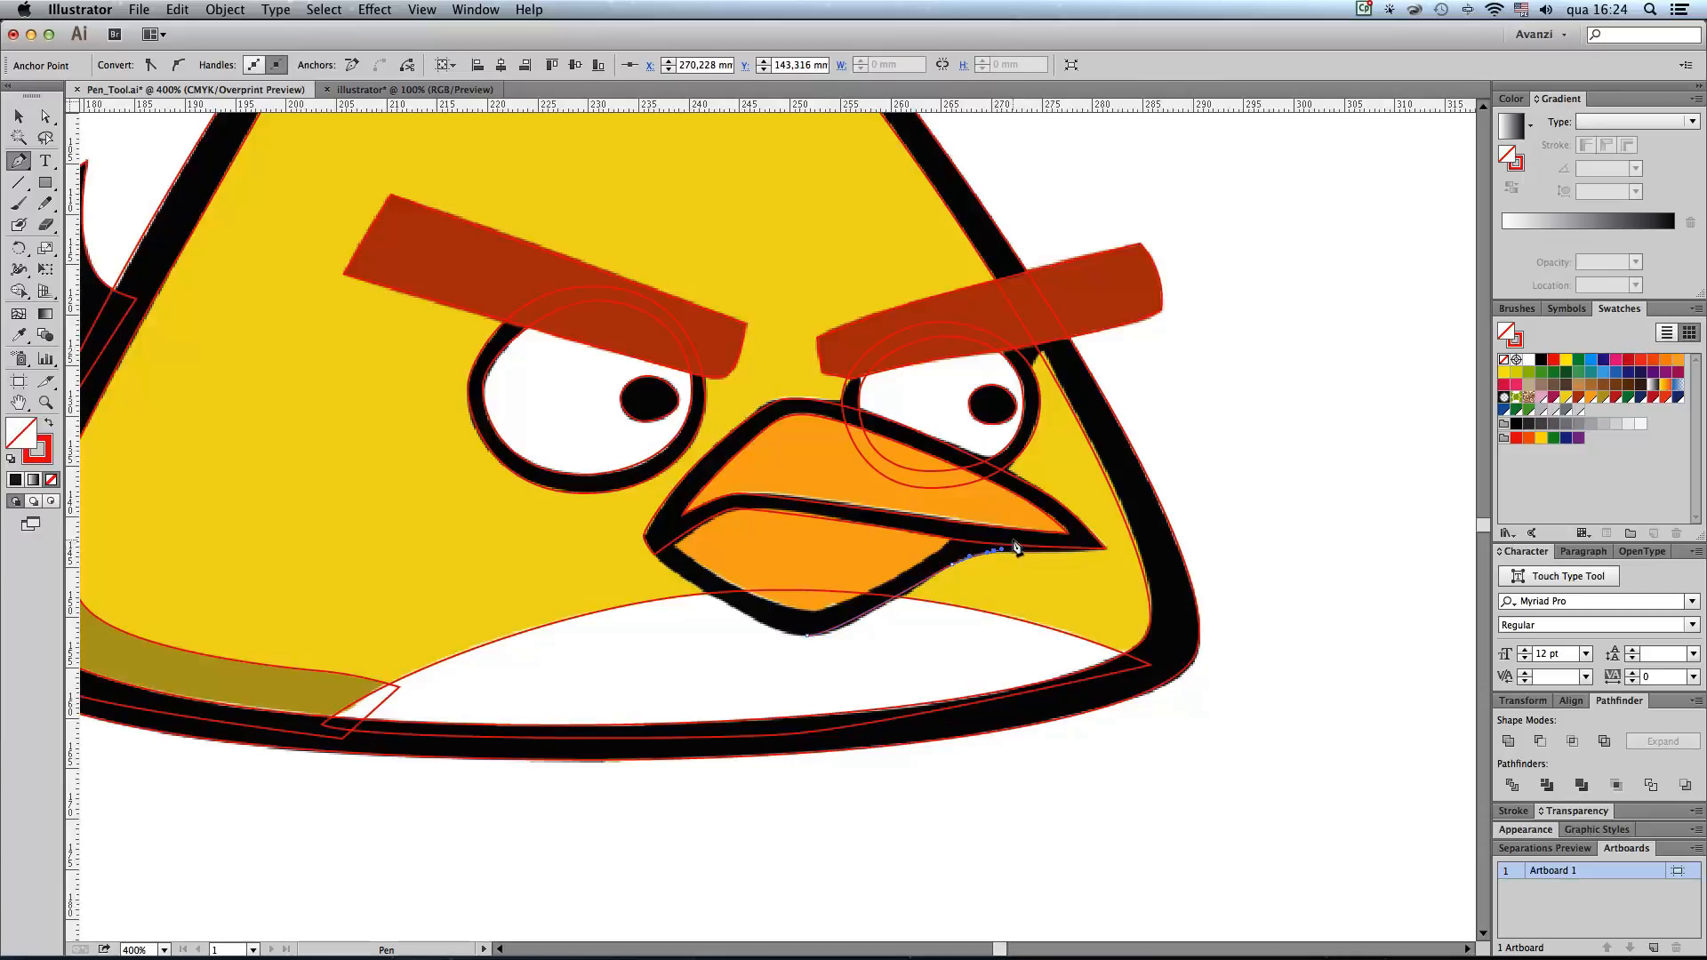
pyautogui.click(1026, 535)
pyautogui.click(737, 494)
pyautogui.moveTo(682, 515); pyautogui.dragTo(671, 525)
pyautogui.click(645, 538)
pyautogui.moveTo(698, 588); pyautogui.dragTo(836, 638)
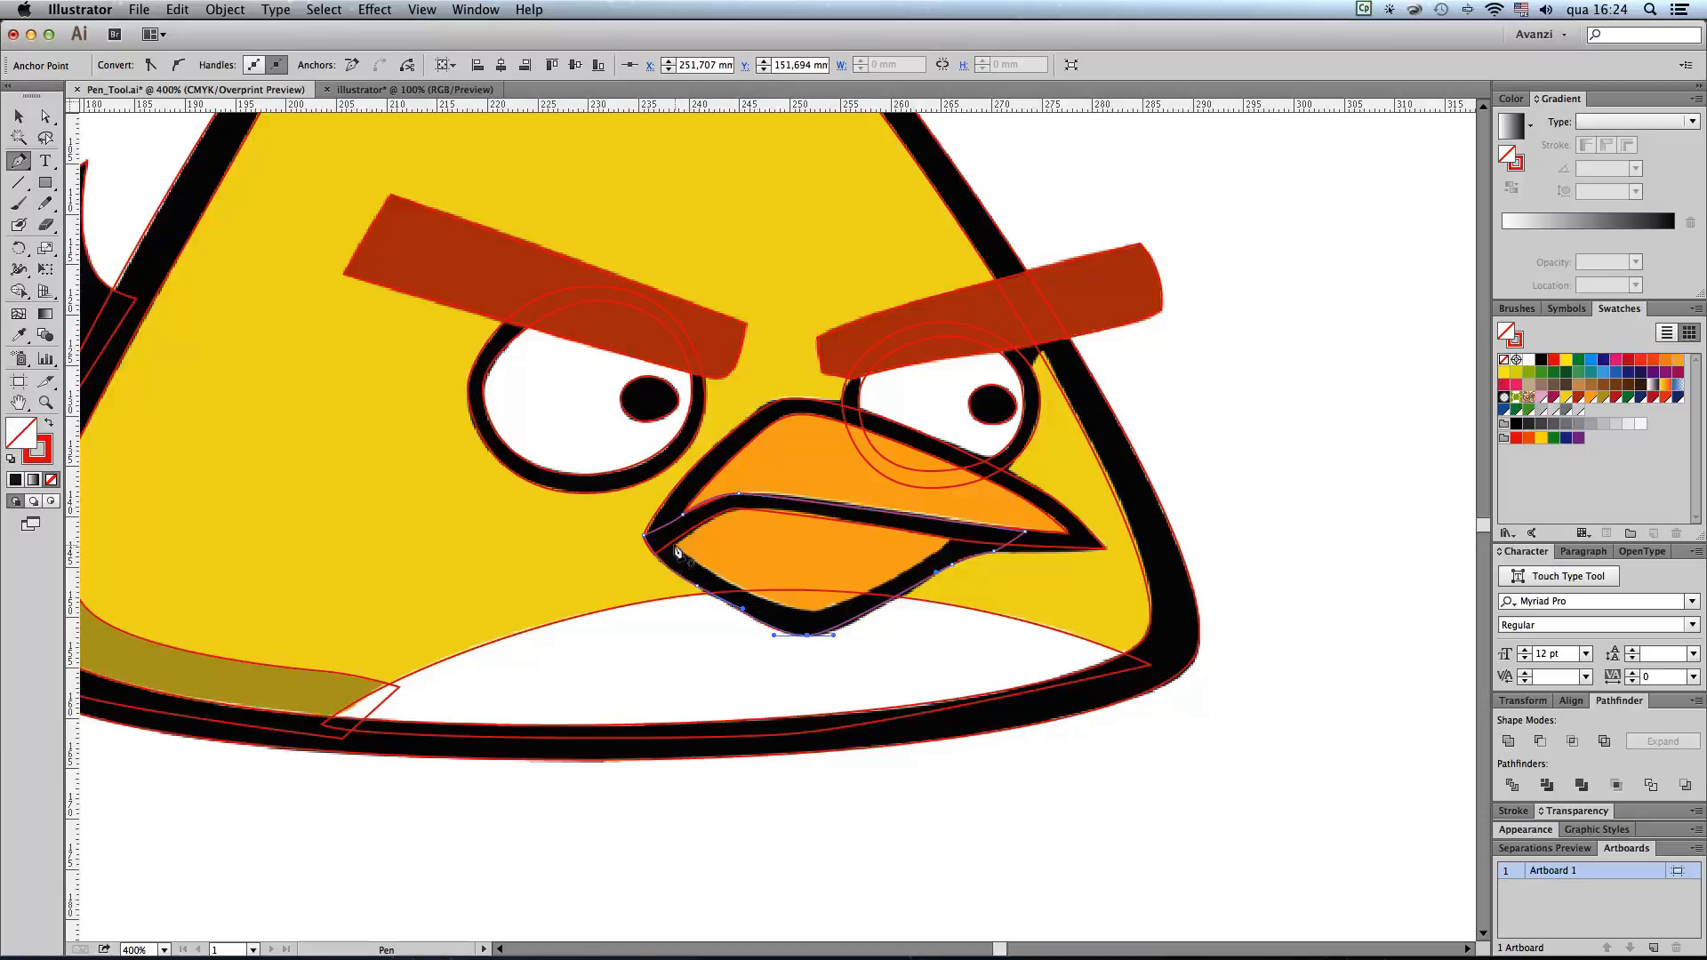
# Step: Trace the orange area of the lower beak as a closed path inside its black contour
pyautogui.click(677, 551)
pyautogui.moveTo(809, 609); pyautogui.dragTo(869, 612)
pyautogui.moveTo(947, 539); pyautogui.dragTo(957, 532)
pyautogui.click(936, 538)
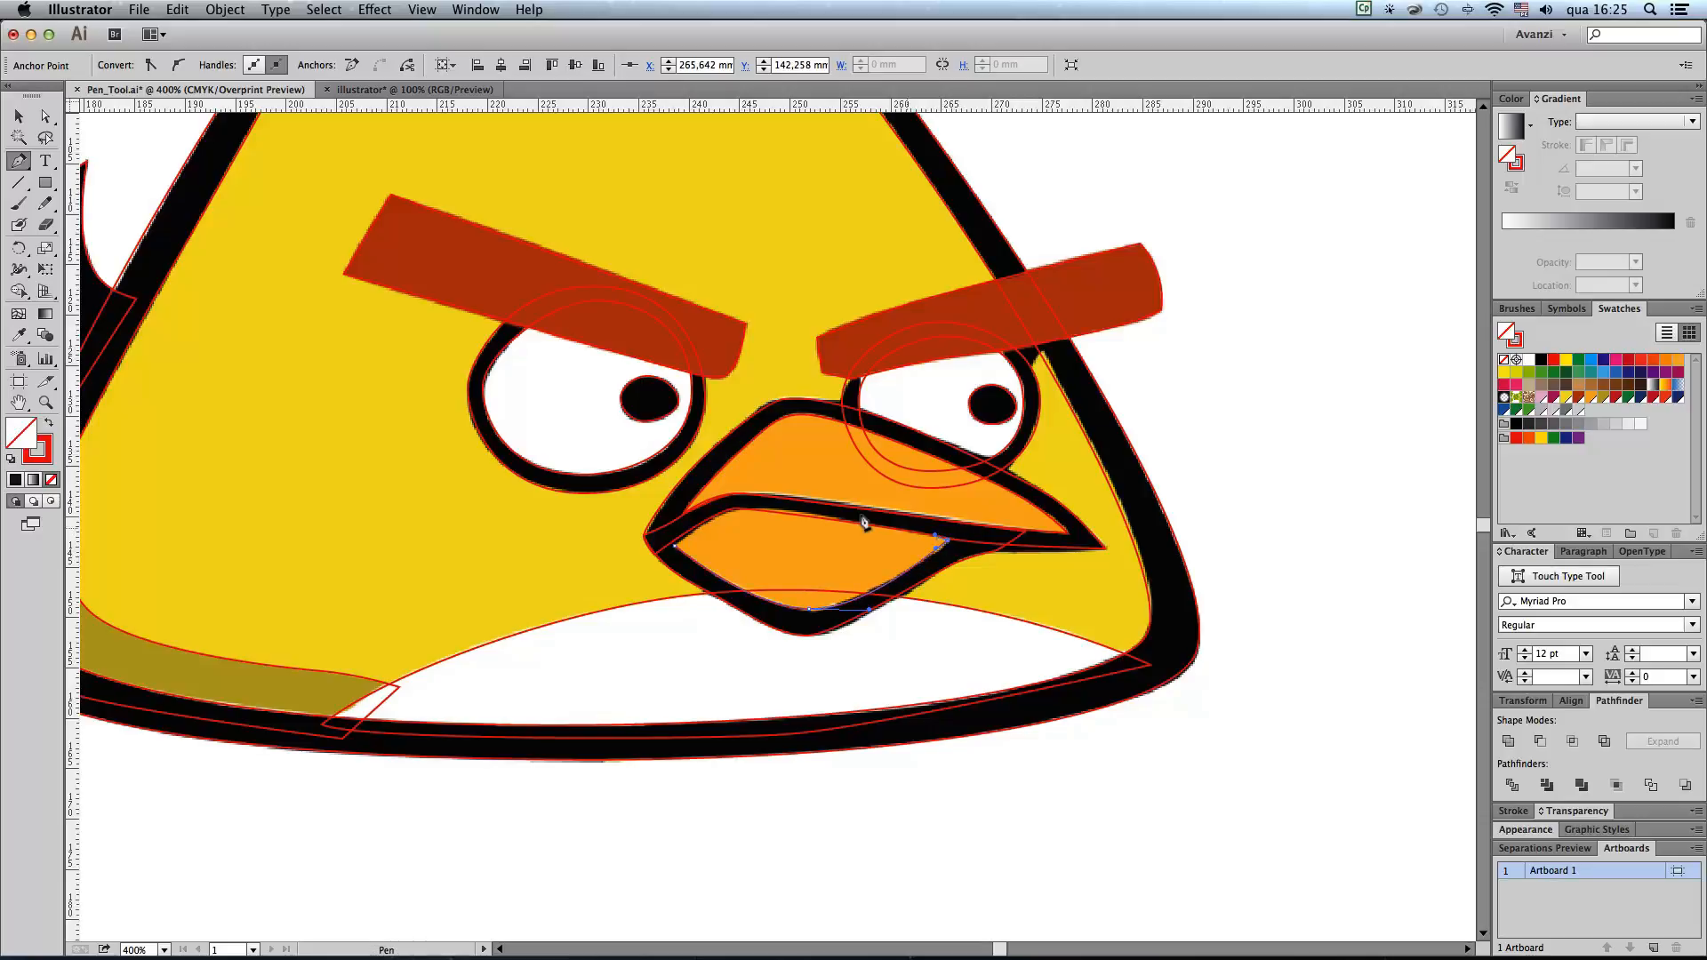
pyautogui.click(748, 509)
pyautogui.click(674, 546)
pyautogui.moveTo(657, 559); pyautogui.dragTo(650, 570)
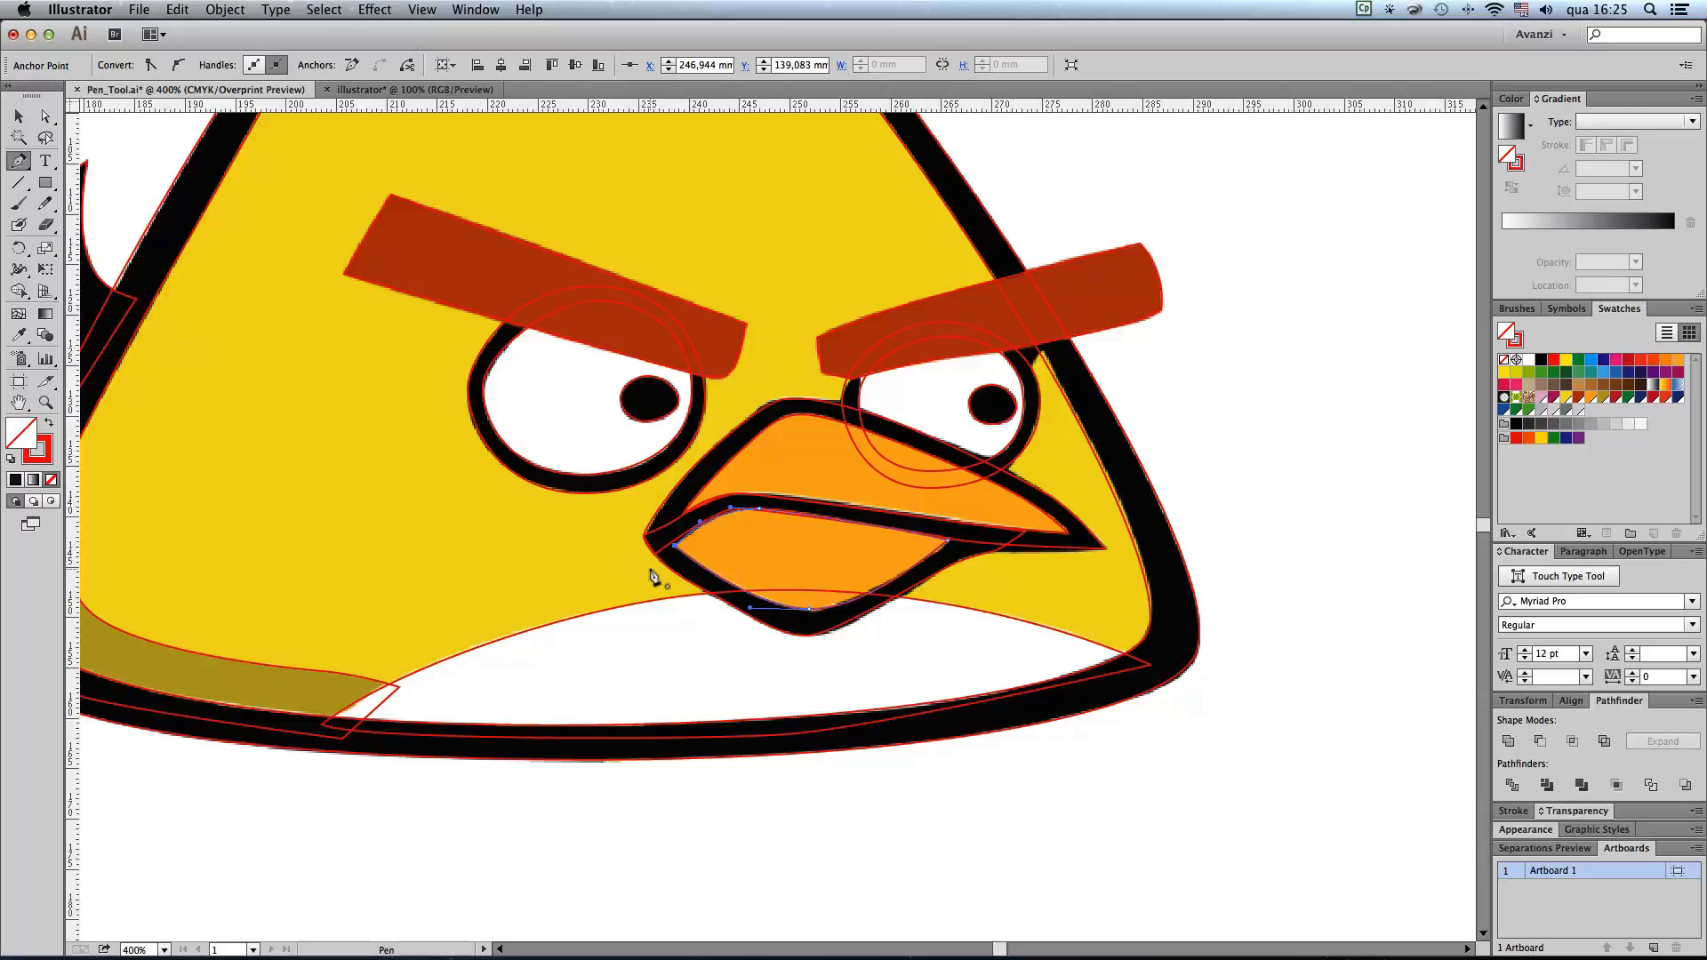
# Step: Unlock the linked reference image and move it horizontally to the right of the traced paths, to about X 311.6 mm
pyautogui.keyDown('alt'); pyautogui.keyDown('super'); pyautogui.click(790, 496); pyautogui.keyUp('super'); pyautogui.keyUp('alt')
pyautogui.keyDown('alt'); pyautogui.keyDown('super'); pyautogui.click(790, 496); pyautogui.keyUp('super'); pyautogui.keyUp('alt')
pyautogui.moveTo(863, 489); pyautogui.dragTo(900, 548)
pyautogui.click(16, 115)
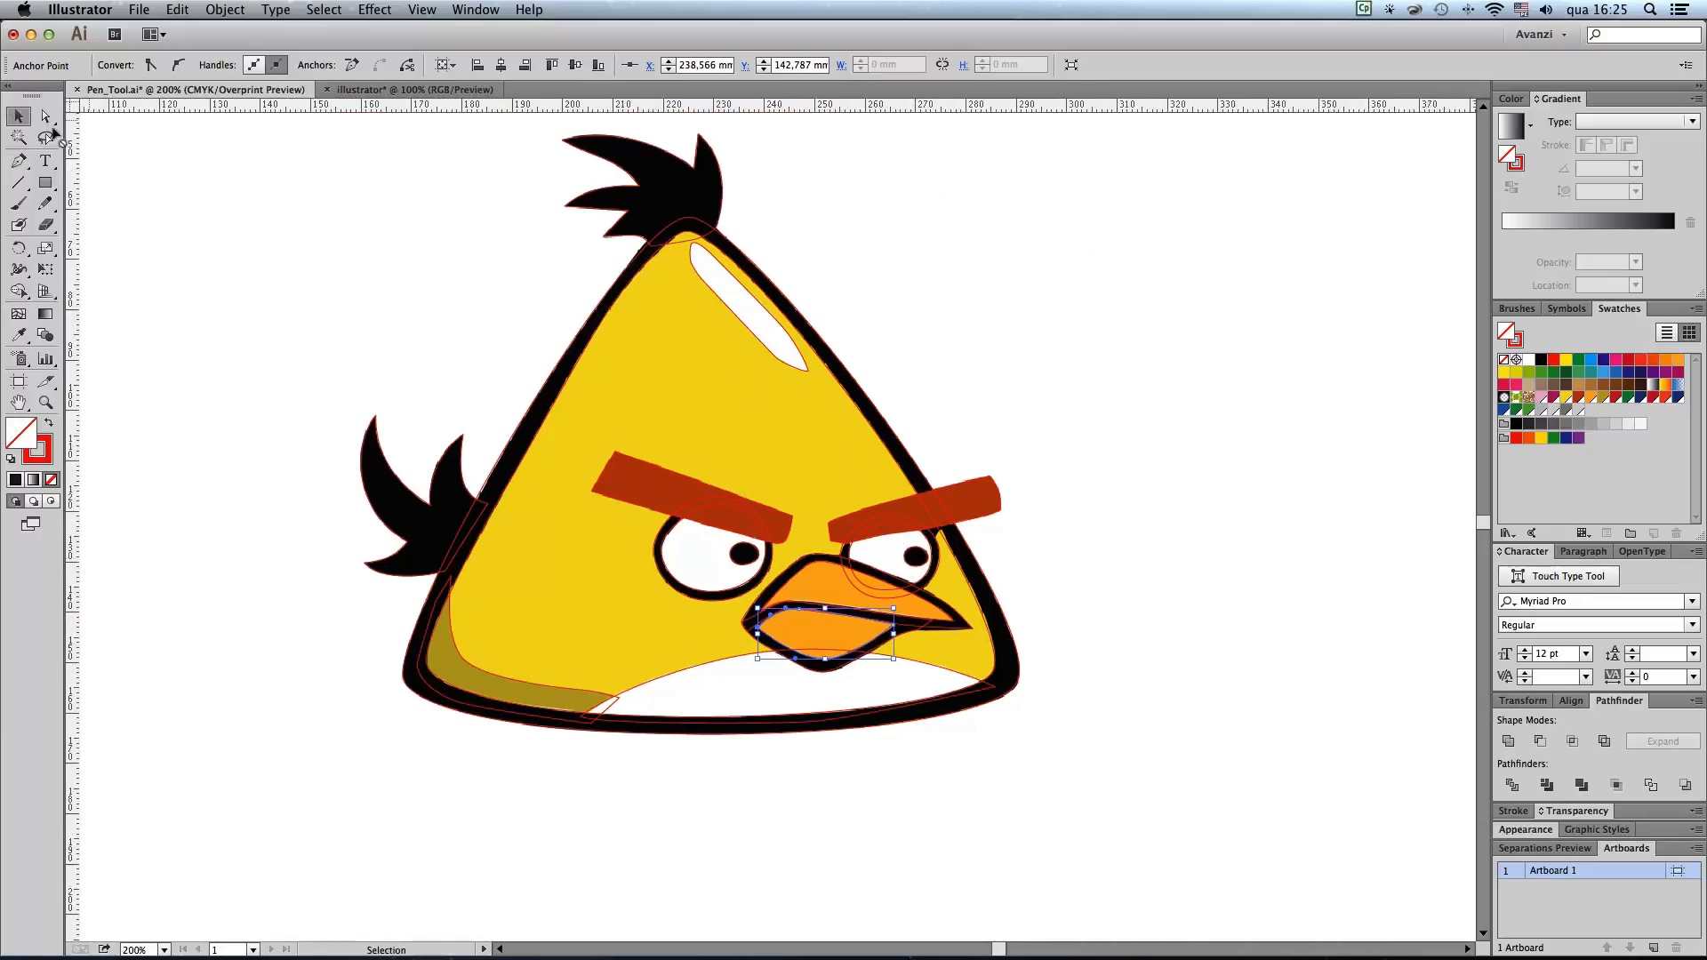
pyautogui.click(296, 248)
pyautogui.press('super+minus')
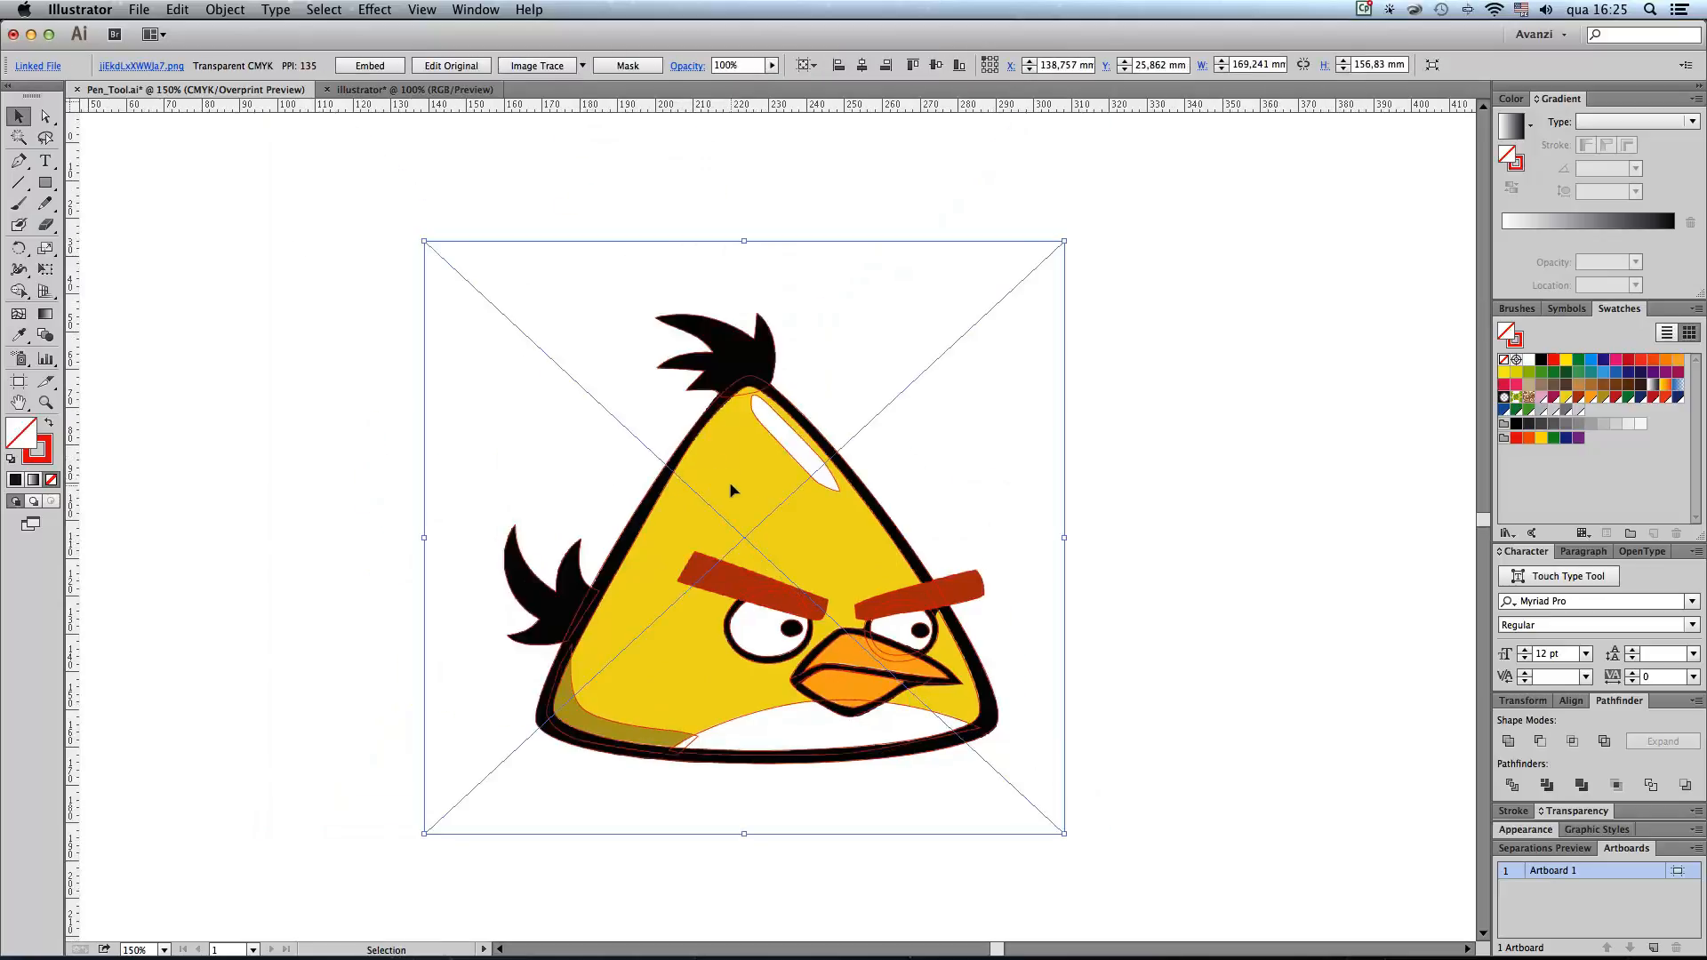
pyautogui.hscroll(5, 813, 471)
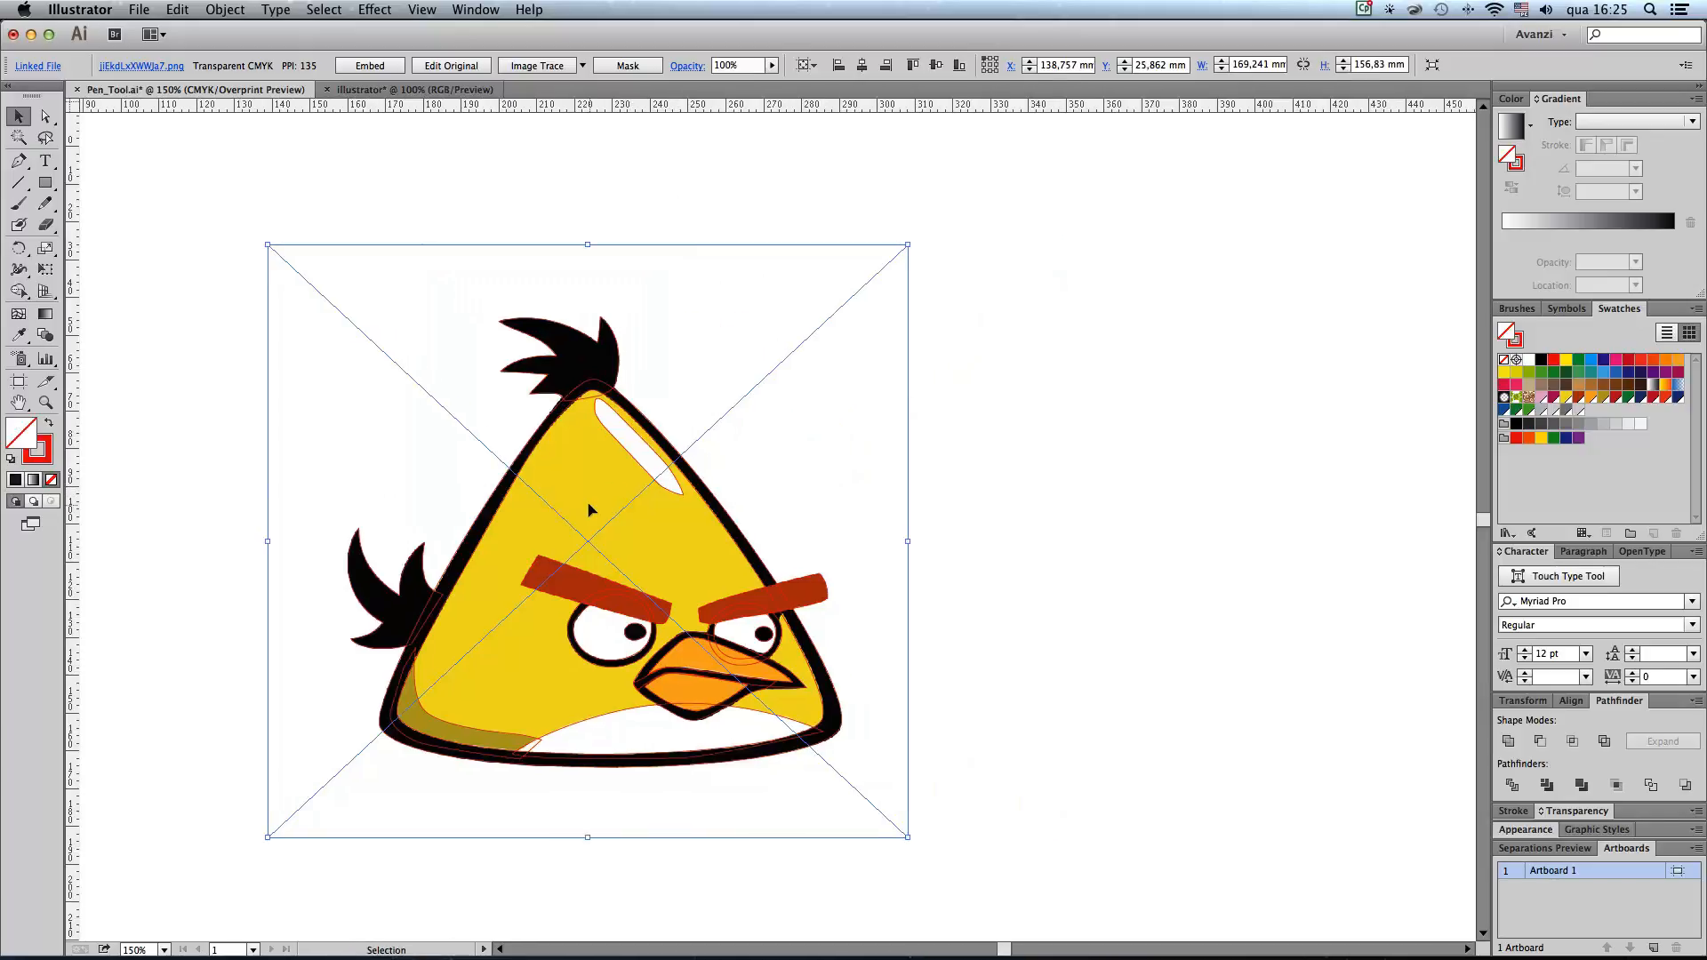
pyautogui.moveTo(589, 504); pyautogui.dragTo(1243, 505)
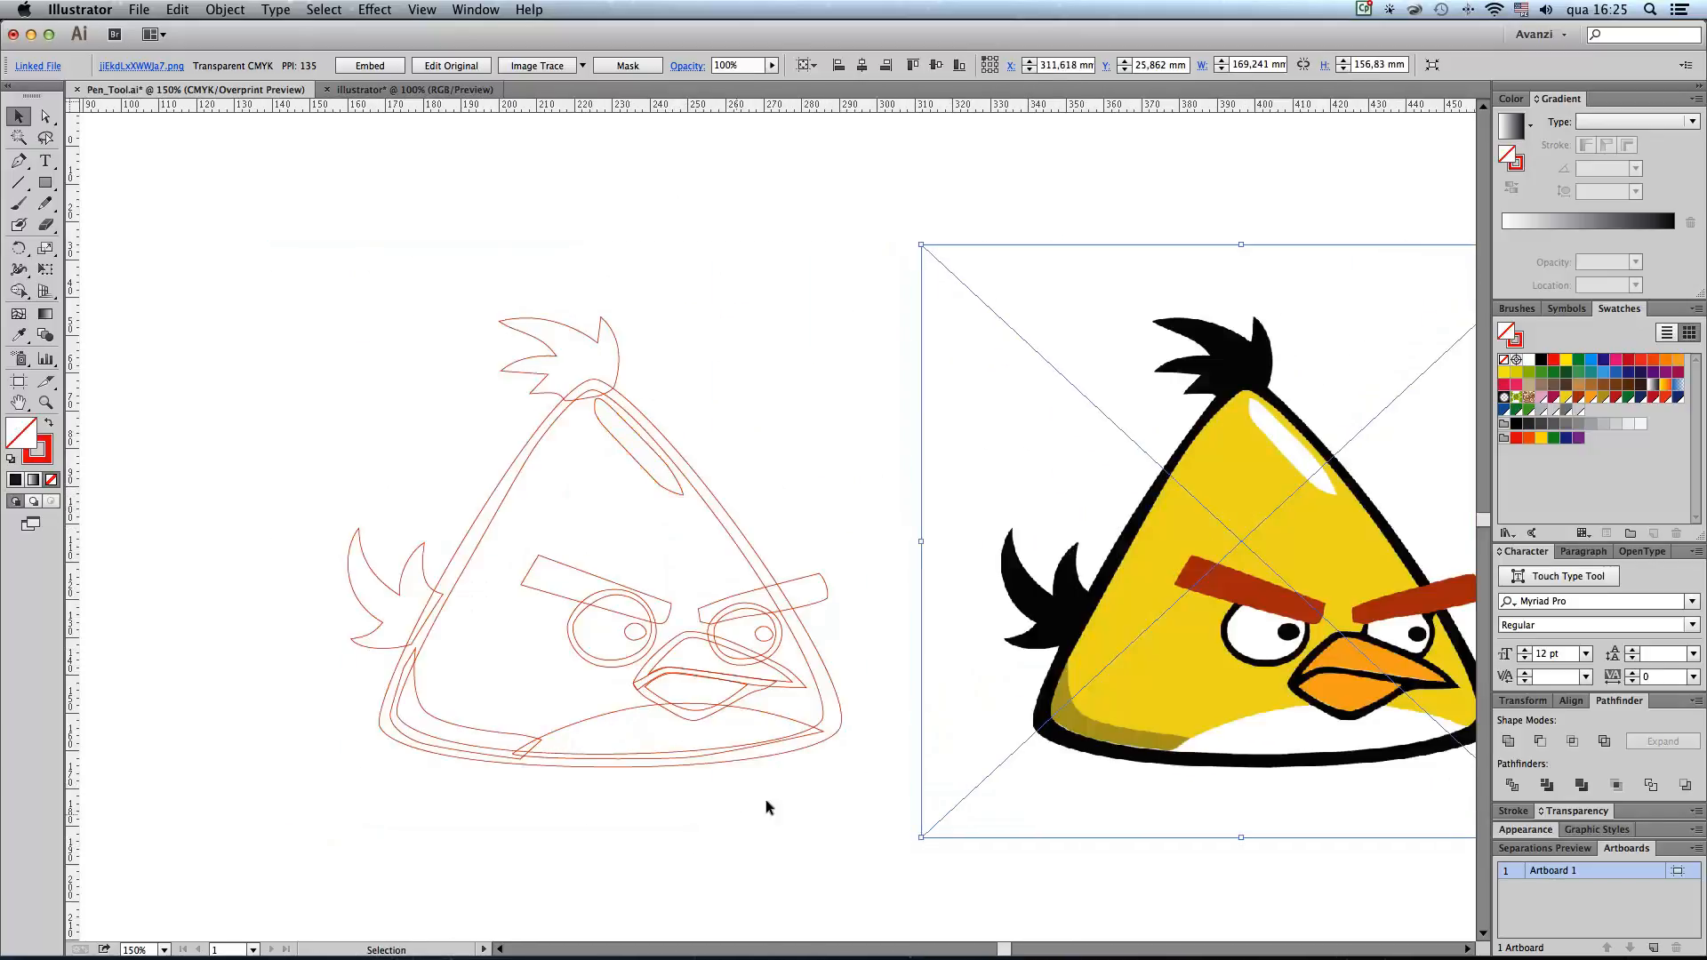
# Step: Fill the head tuft and tail paths with black
pyautogui.hscroll(4, 658, 777)
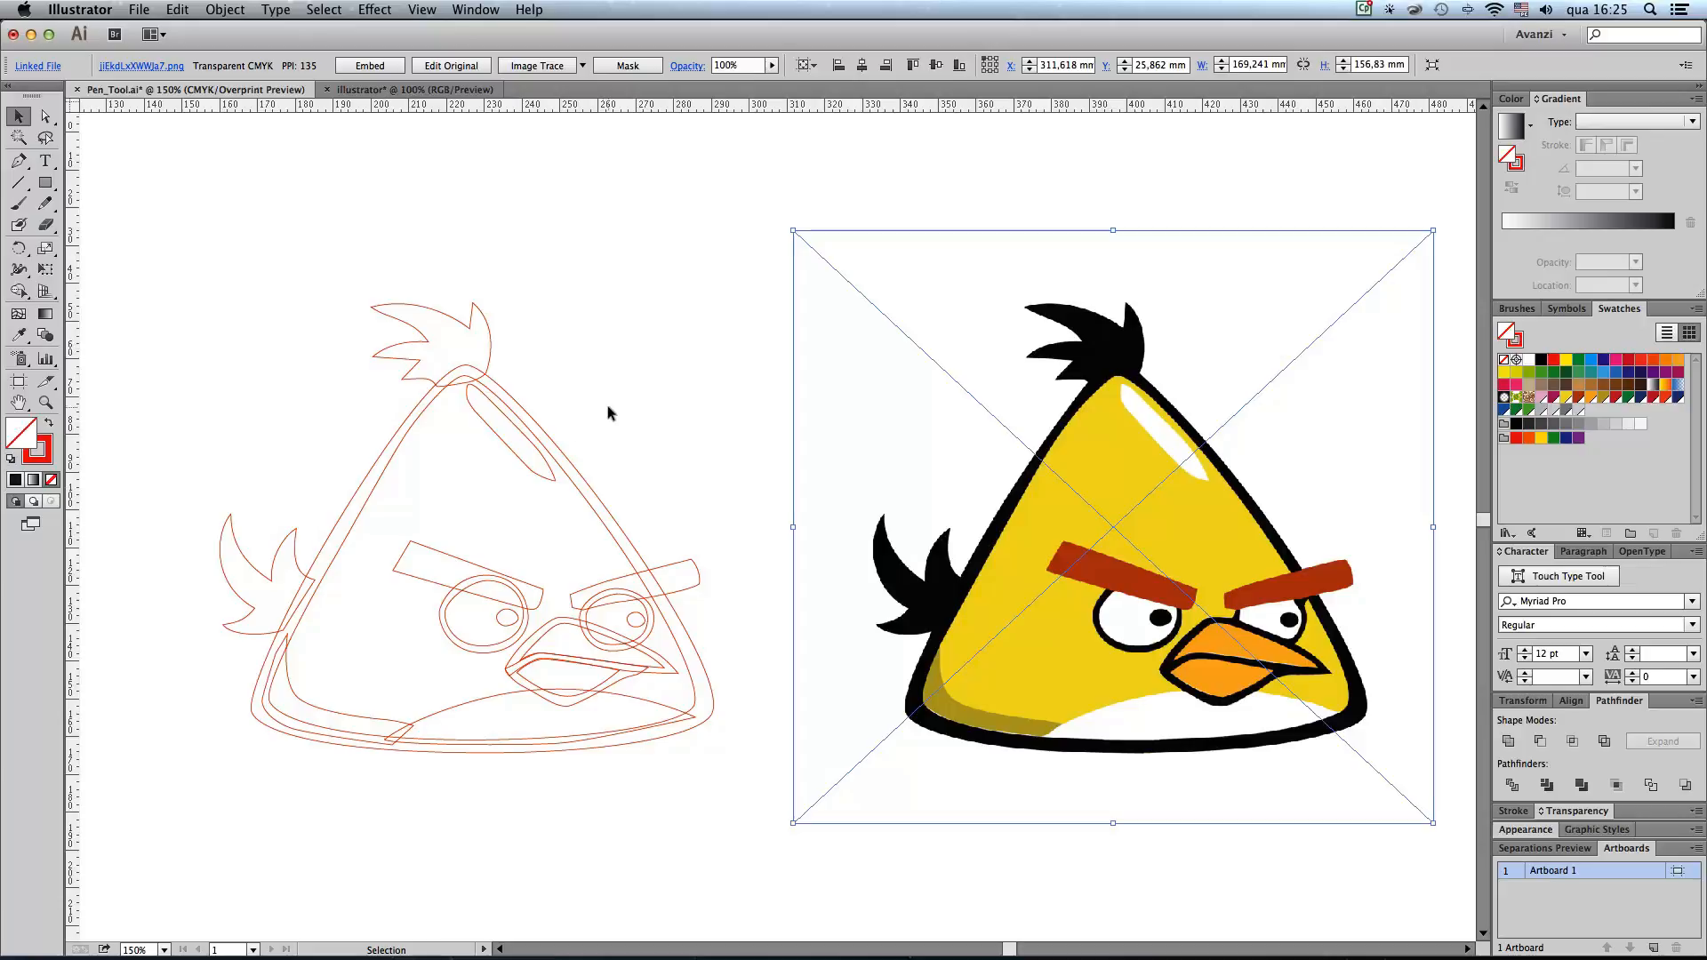
pyautogui.click(481, 318)
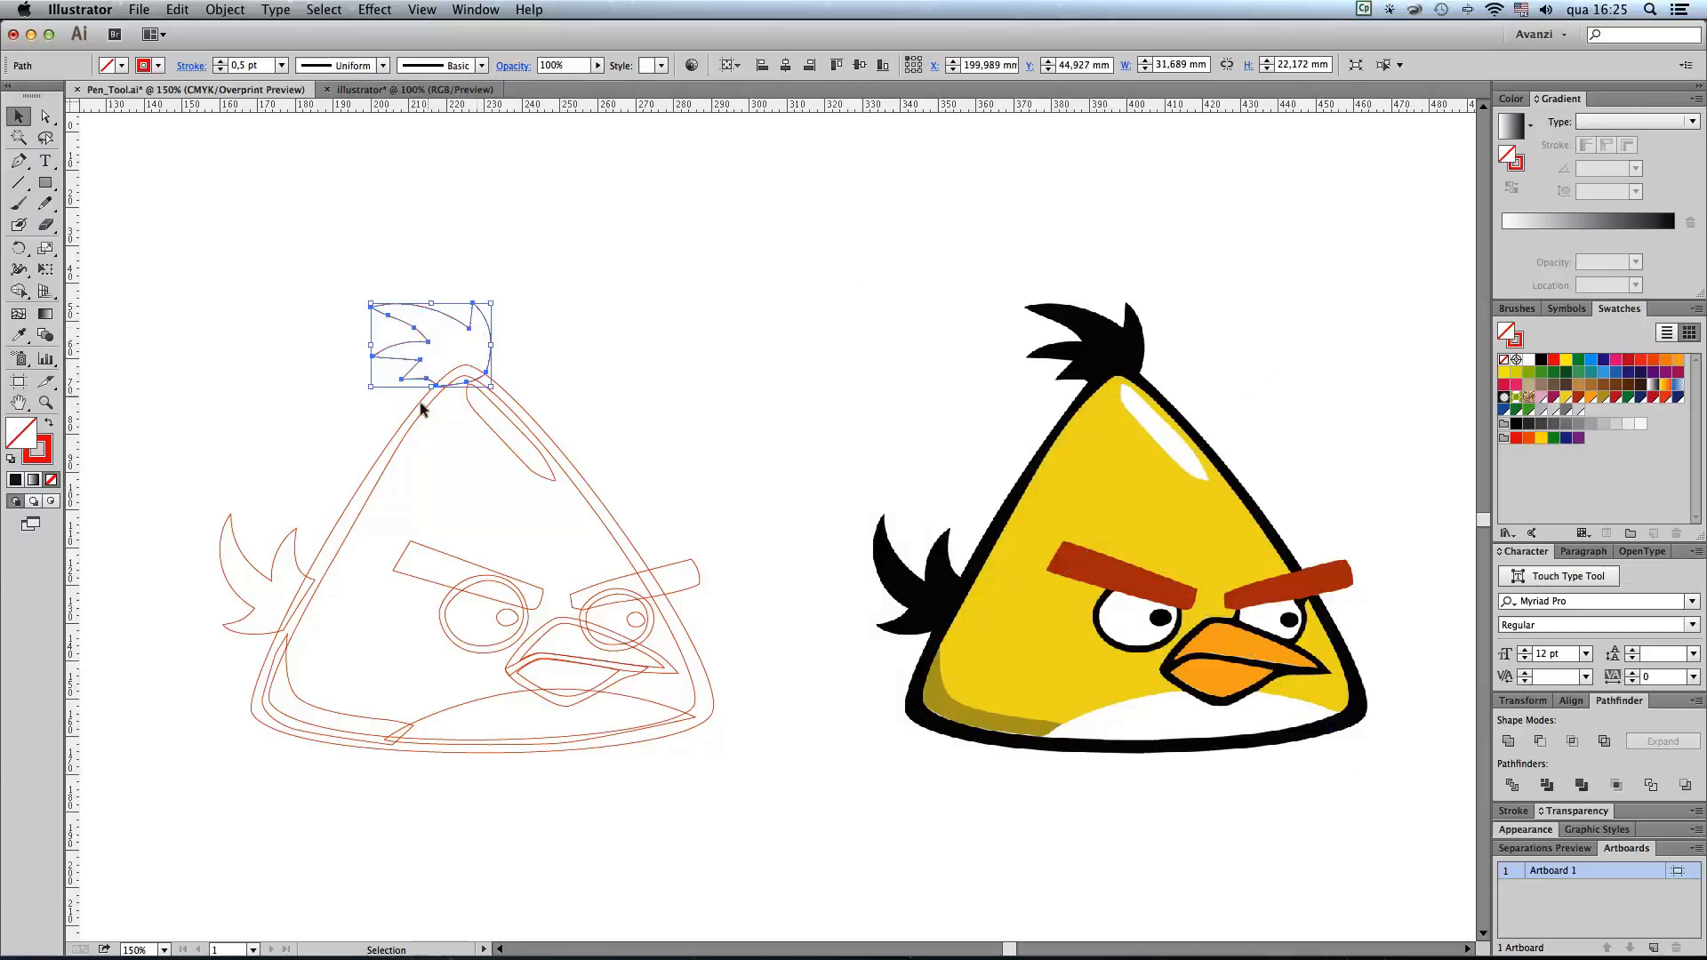
pyautogui.keyDown('shift'); pyautogui.click(294, 541); pyautogui.keyUp('shift')
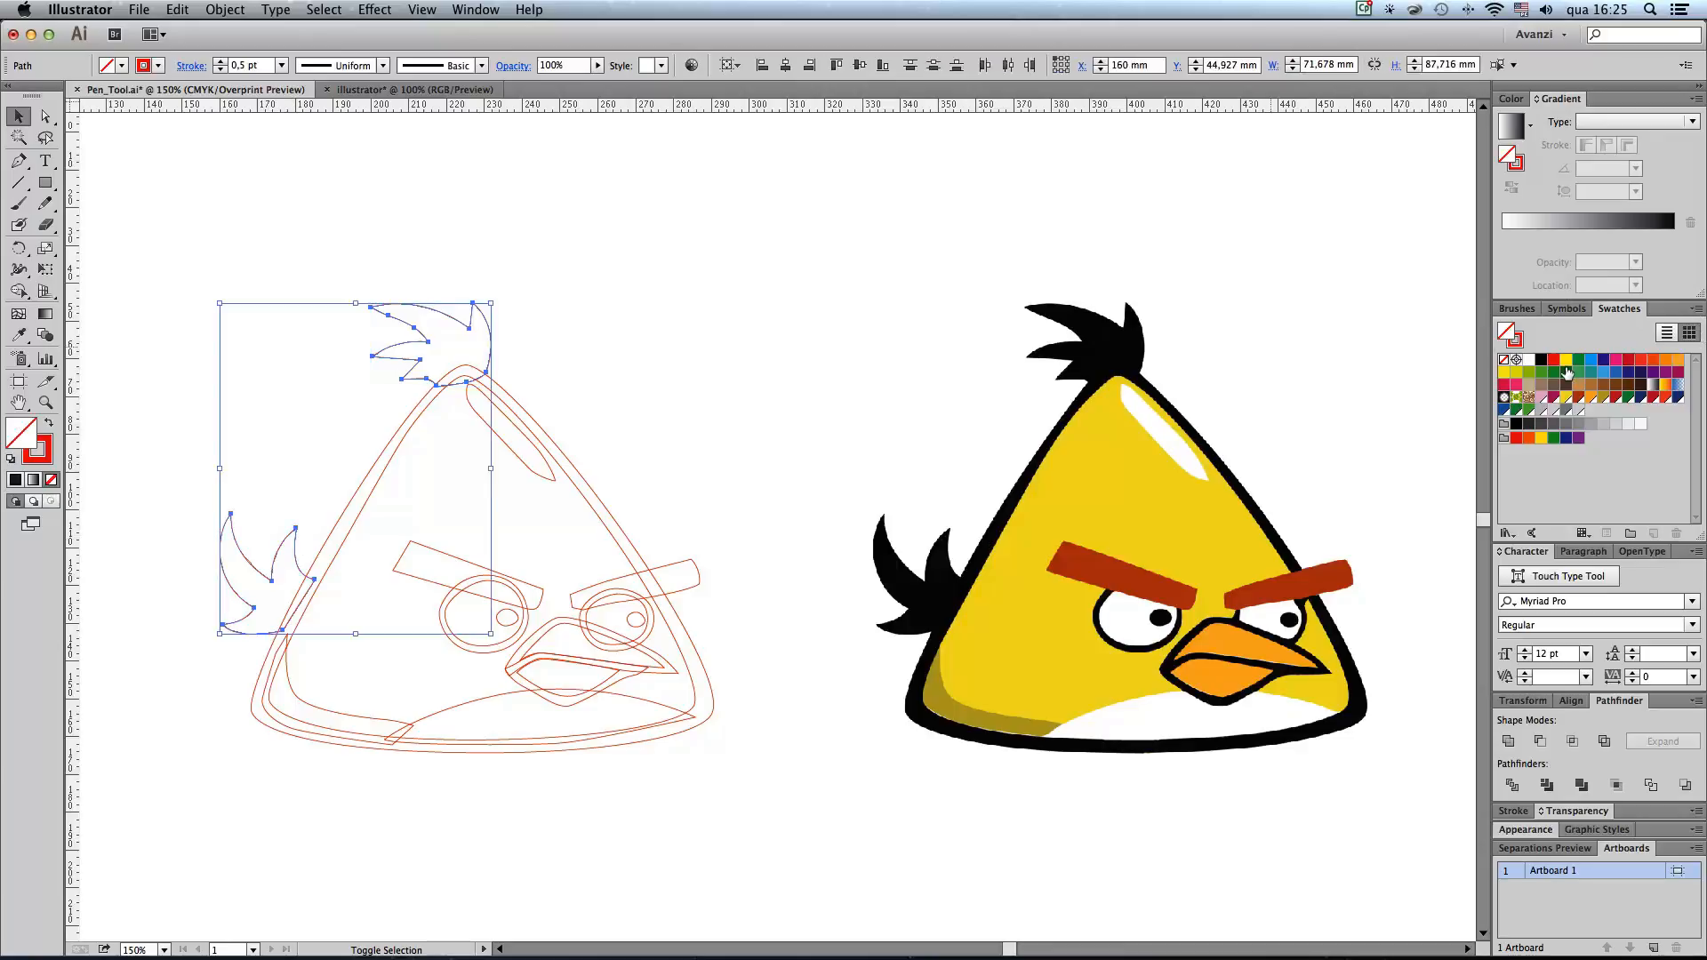
pyautogui.click(1539, 360)
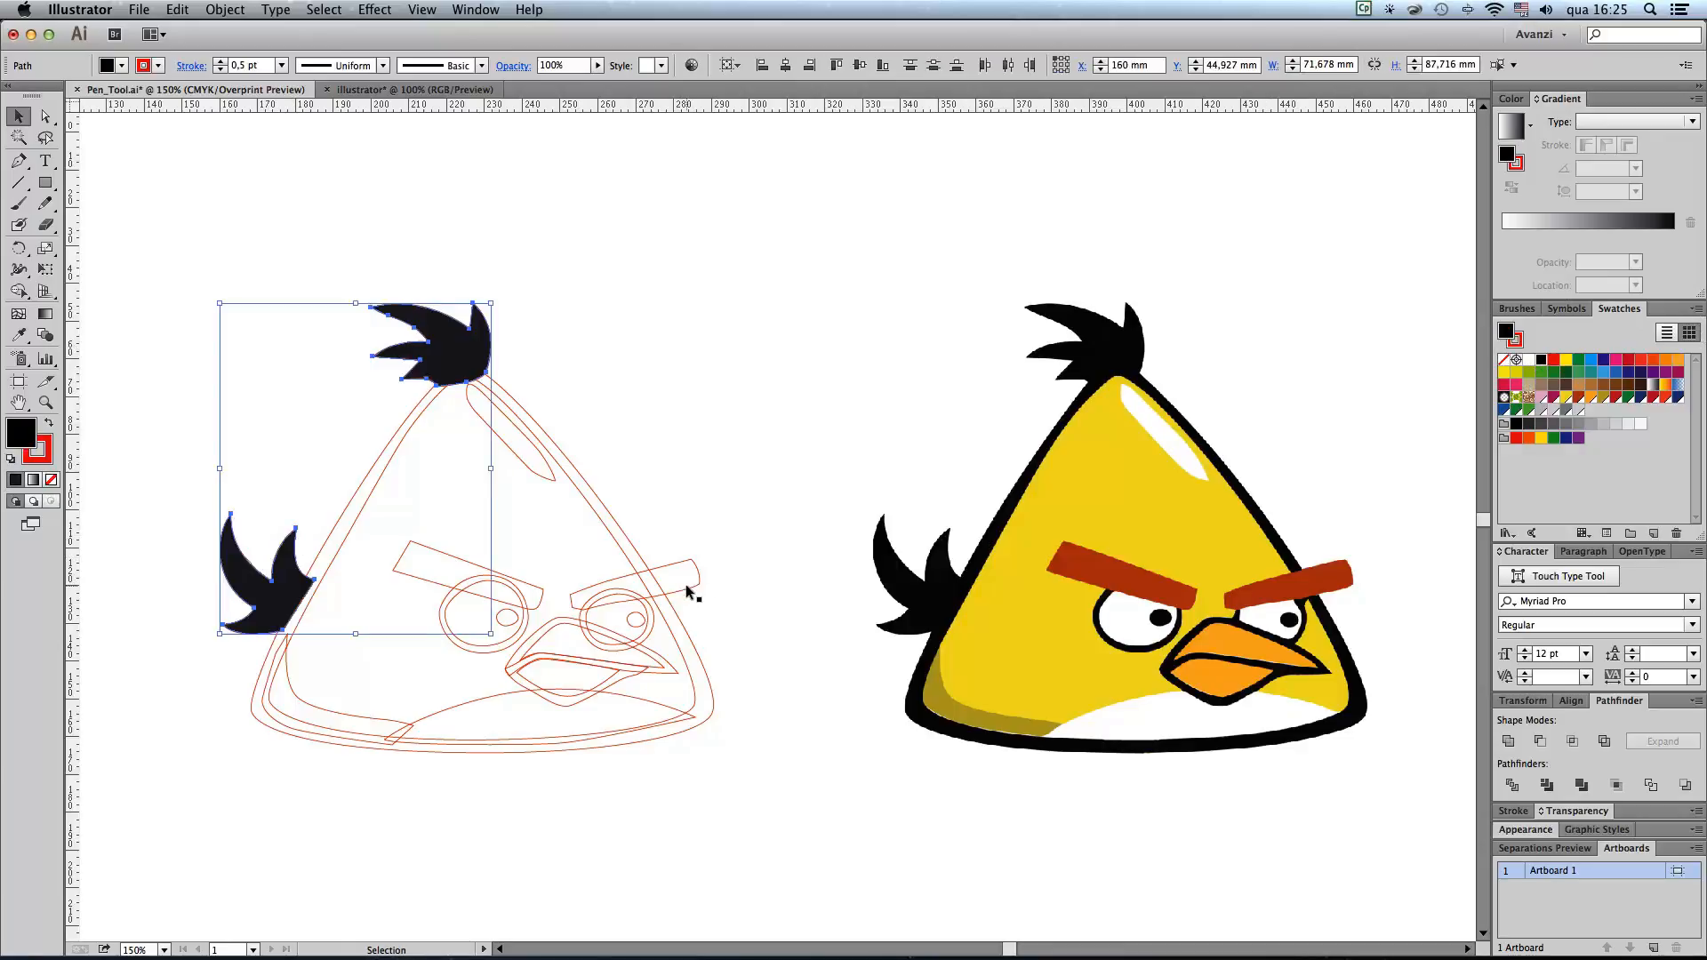
# Step: Fill the outer body outline with black and the inner body shape with the golden yellow swatch
pyautogui.click(584, 485)
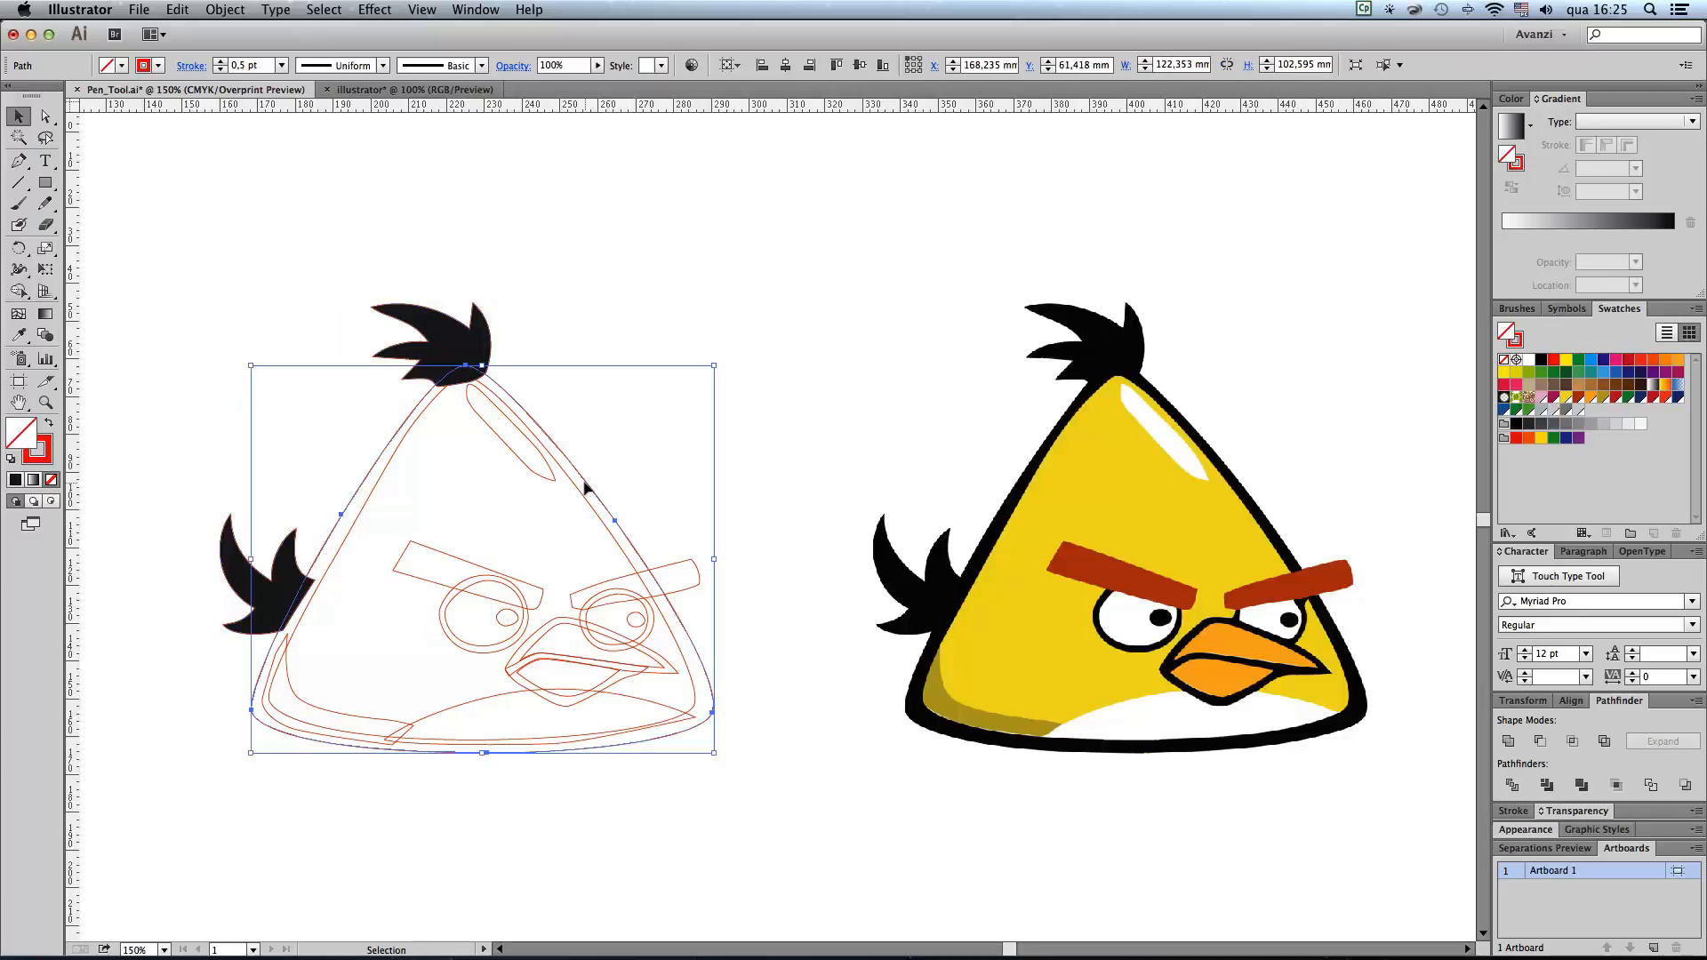
pyautogui.click(1539, 360)
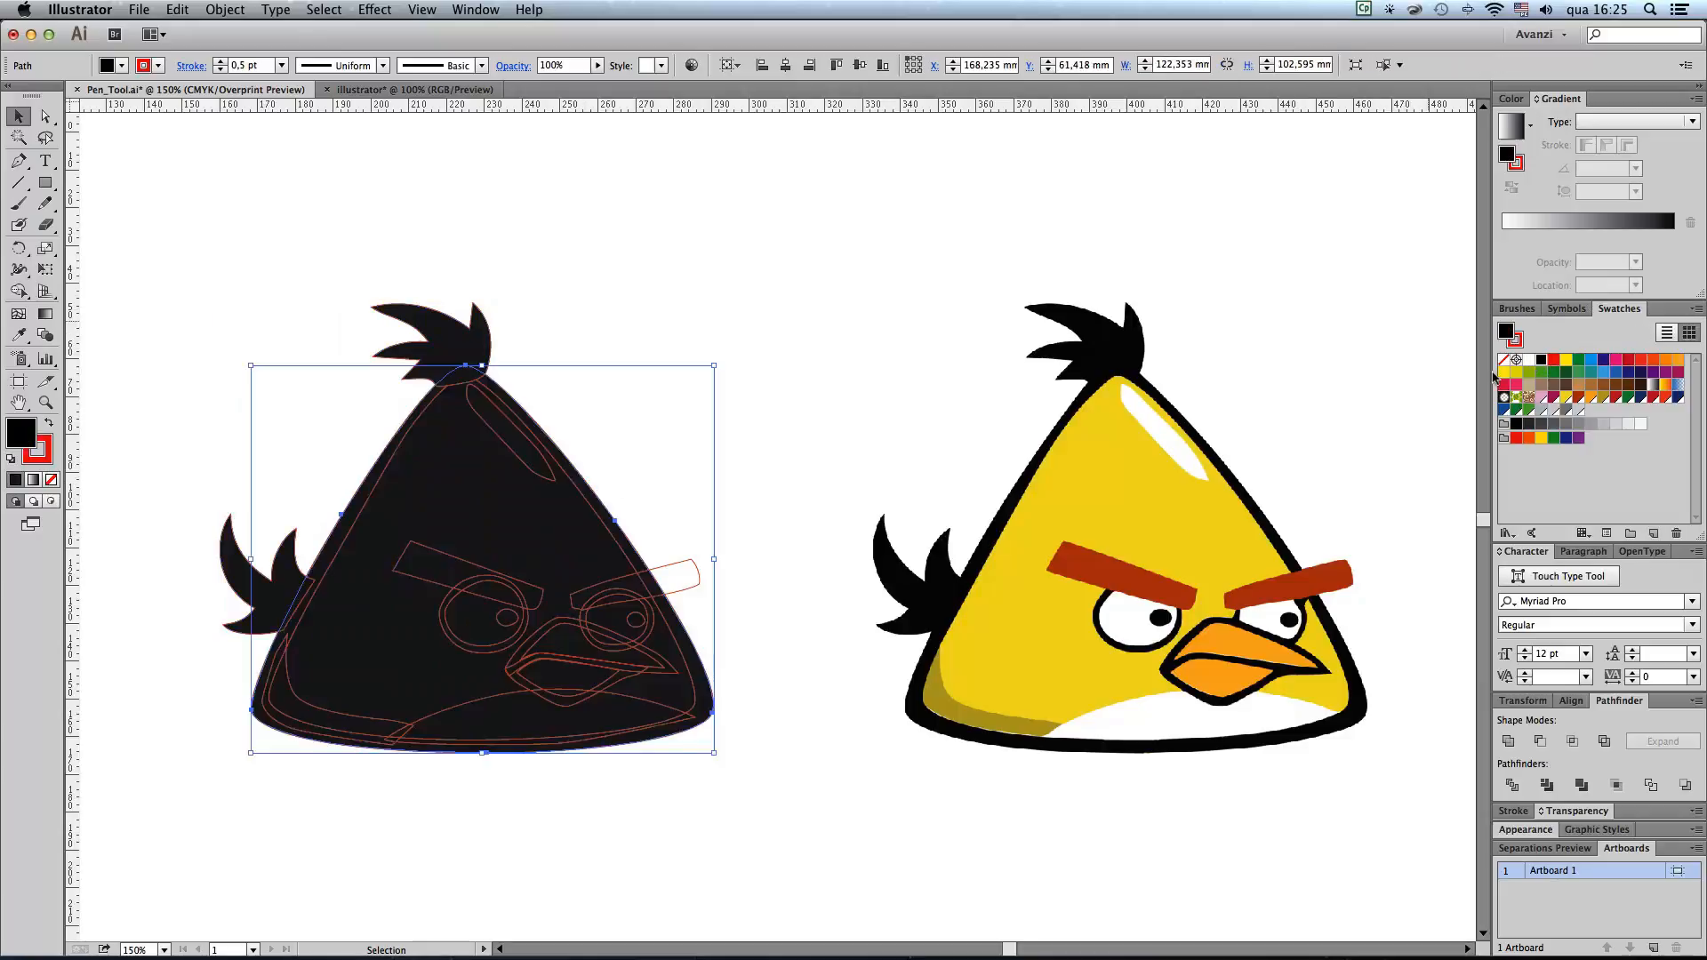
pyautogui.click(594, 508)
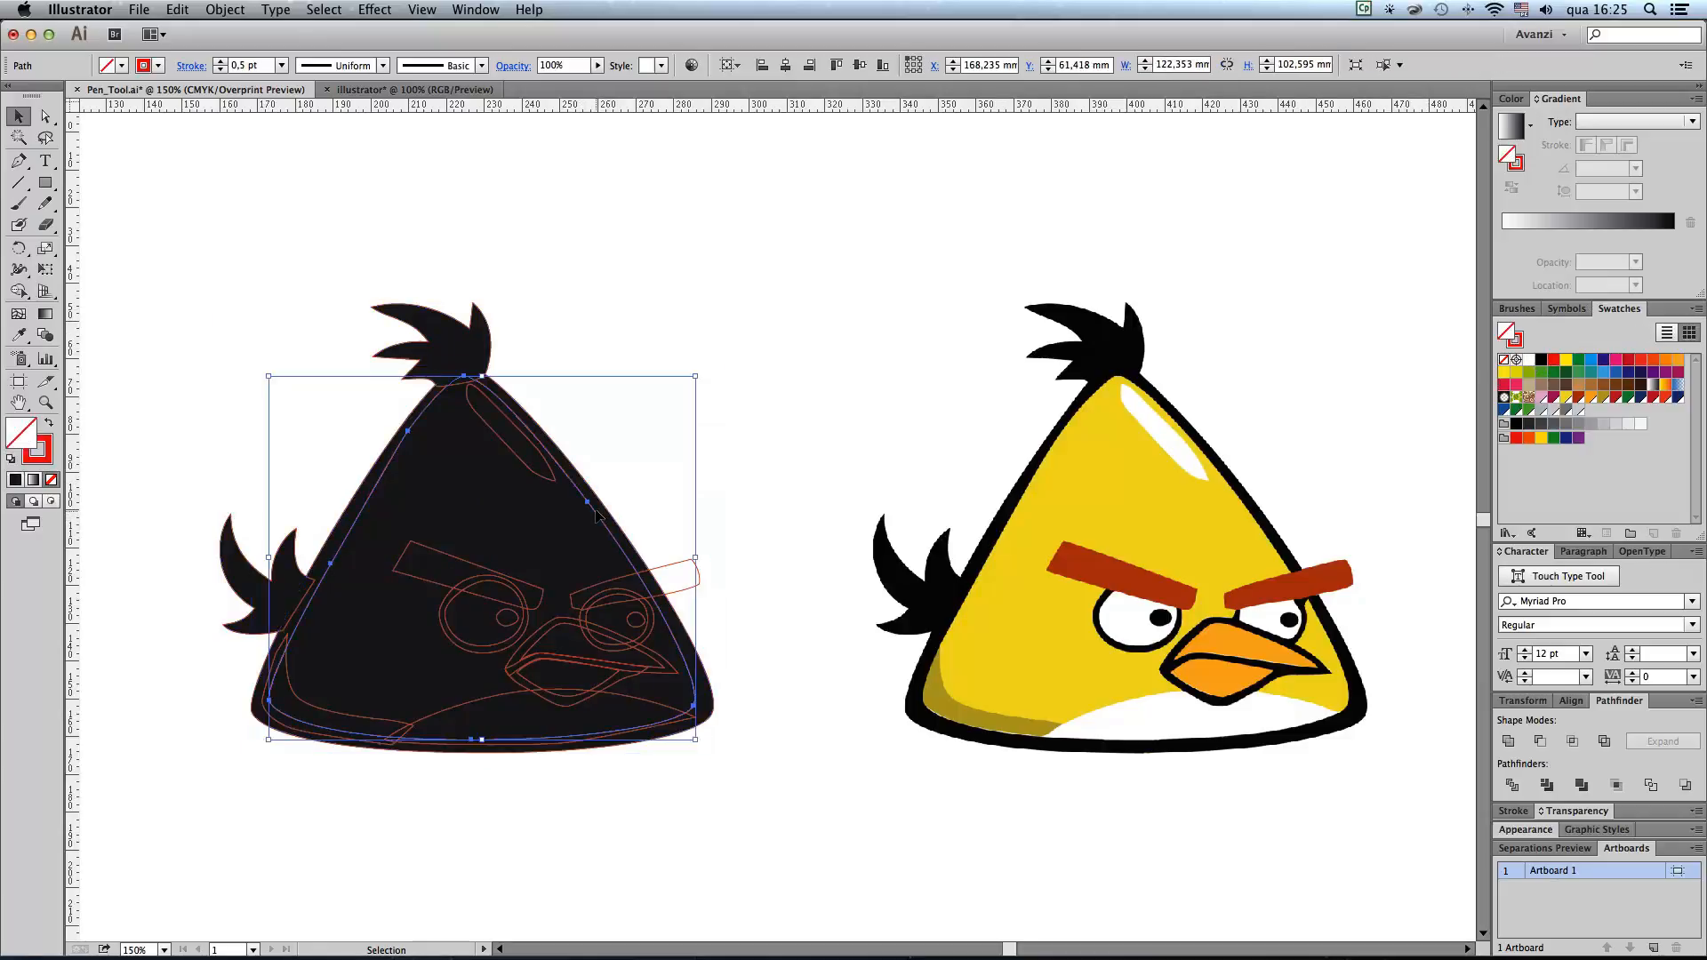
pyautogui.click(1564, 399)
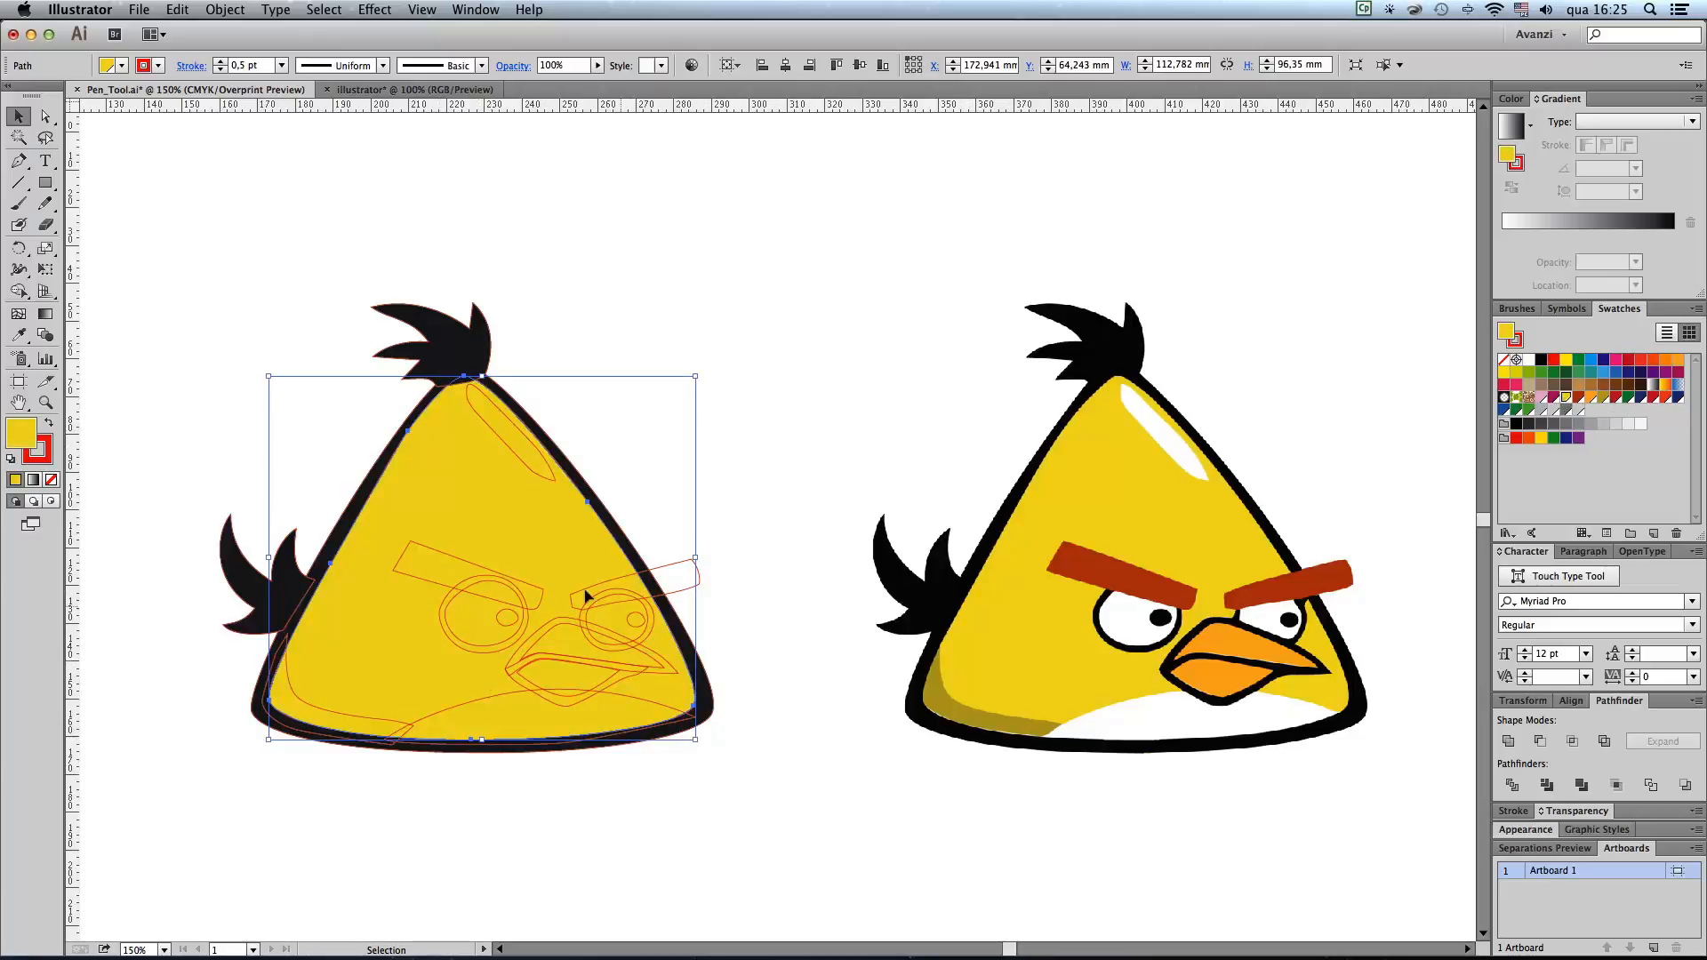
pyautogui.click(479, 650)
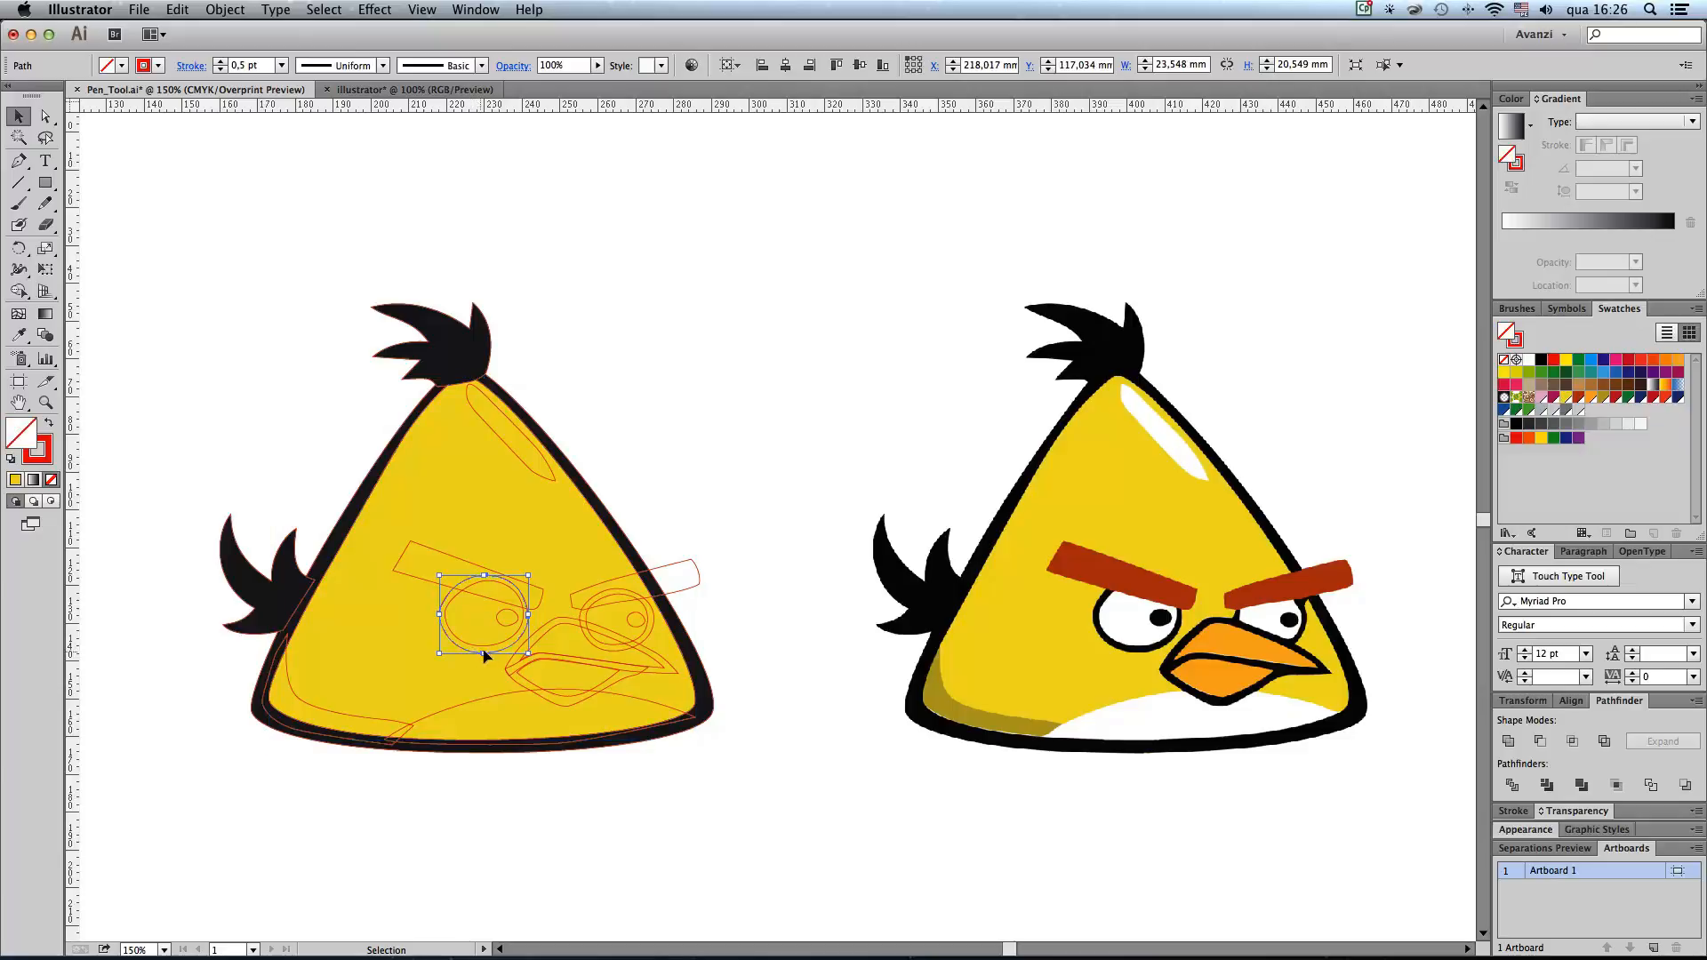
pyautogui.click(649, 626)
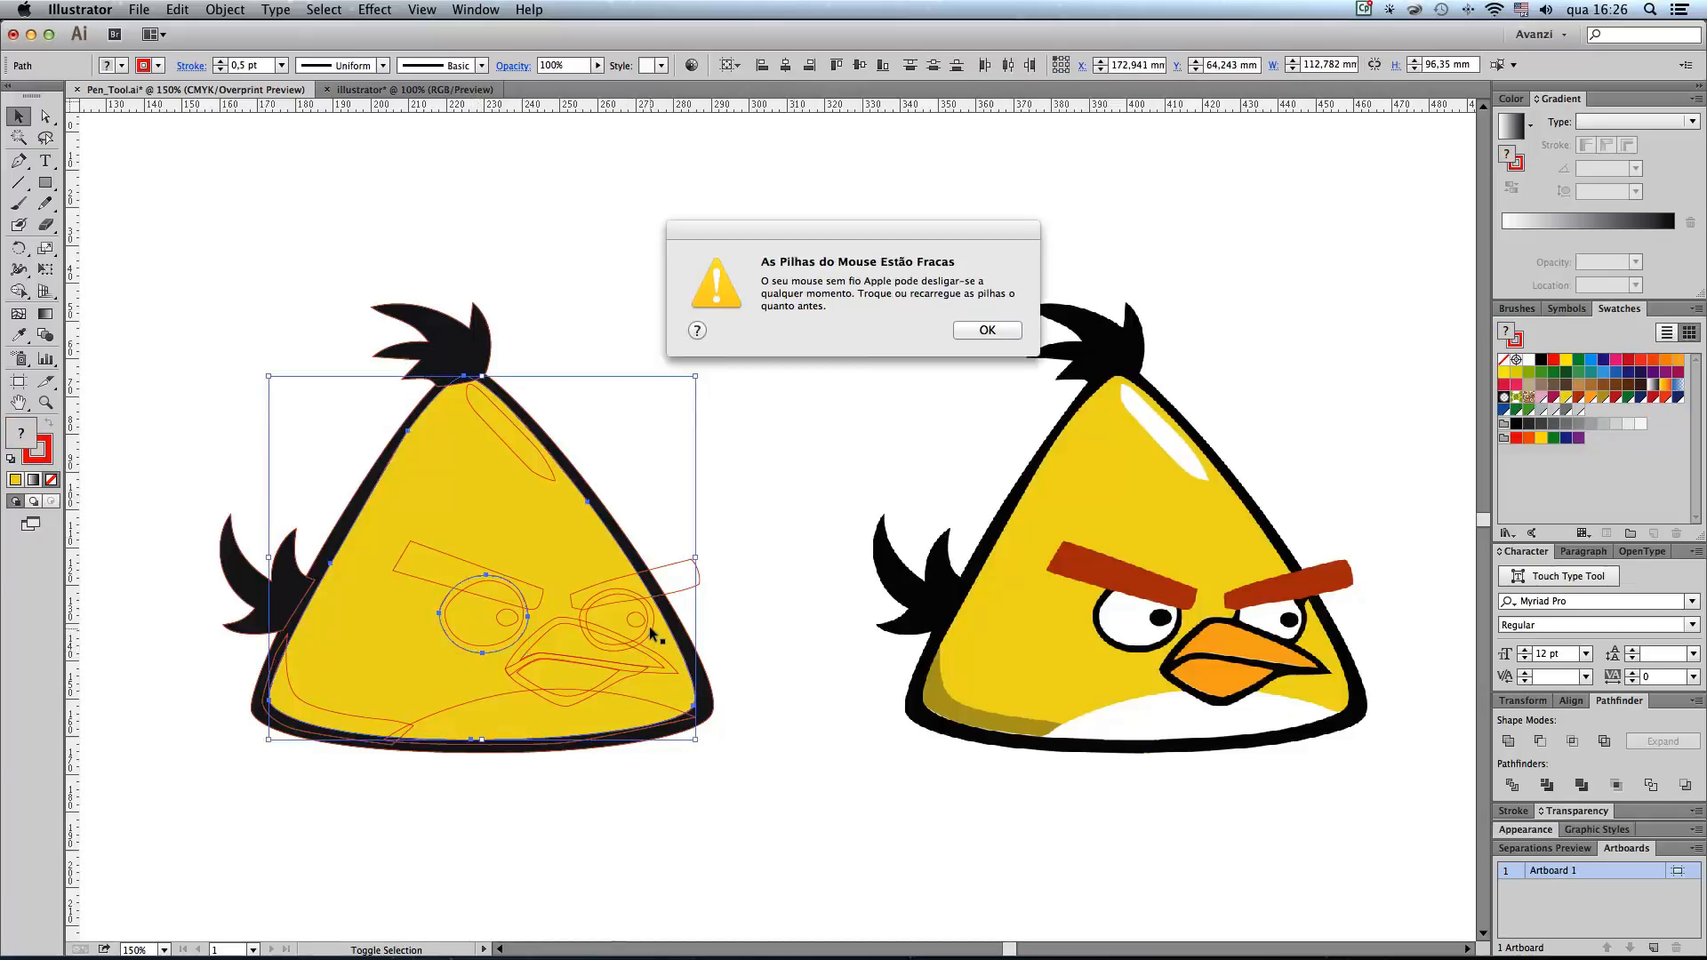
pyautogui.click(992, 327)
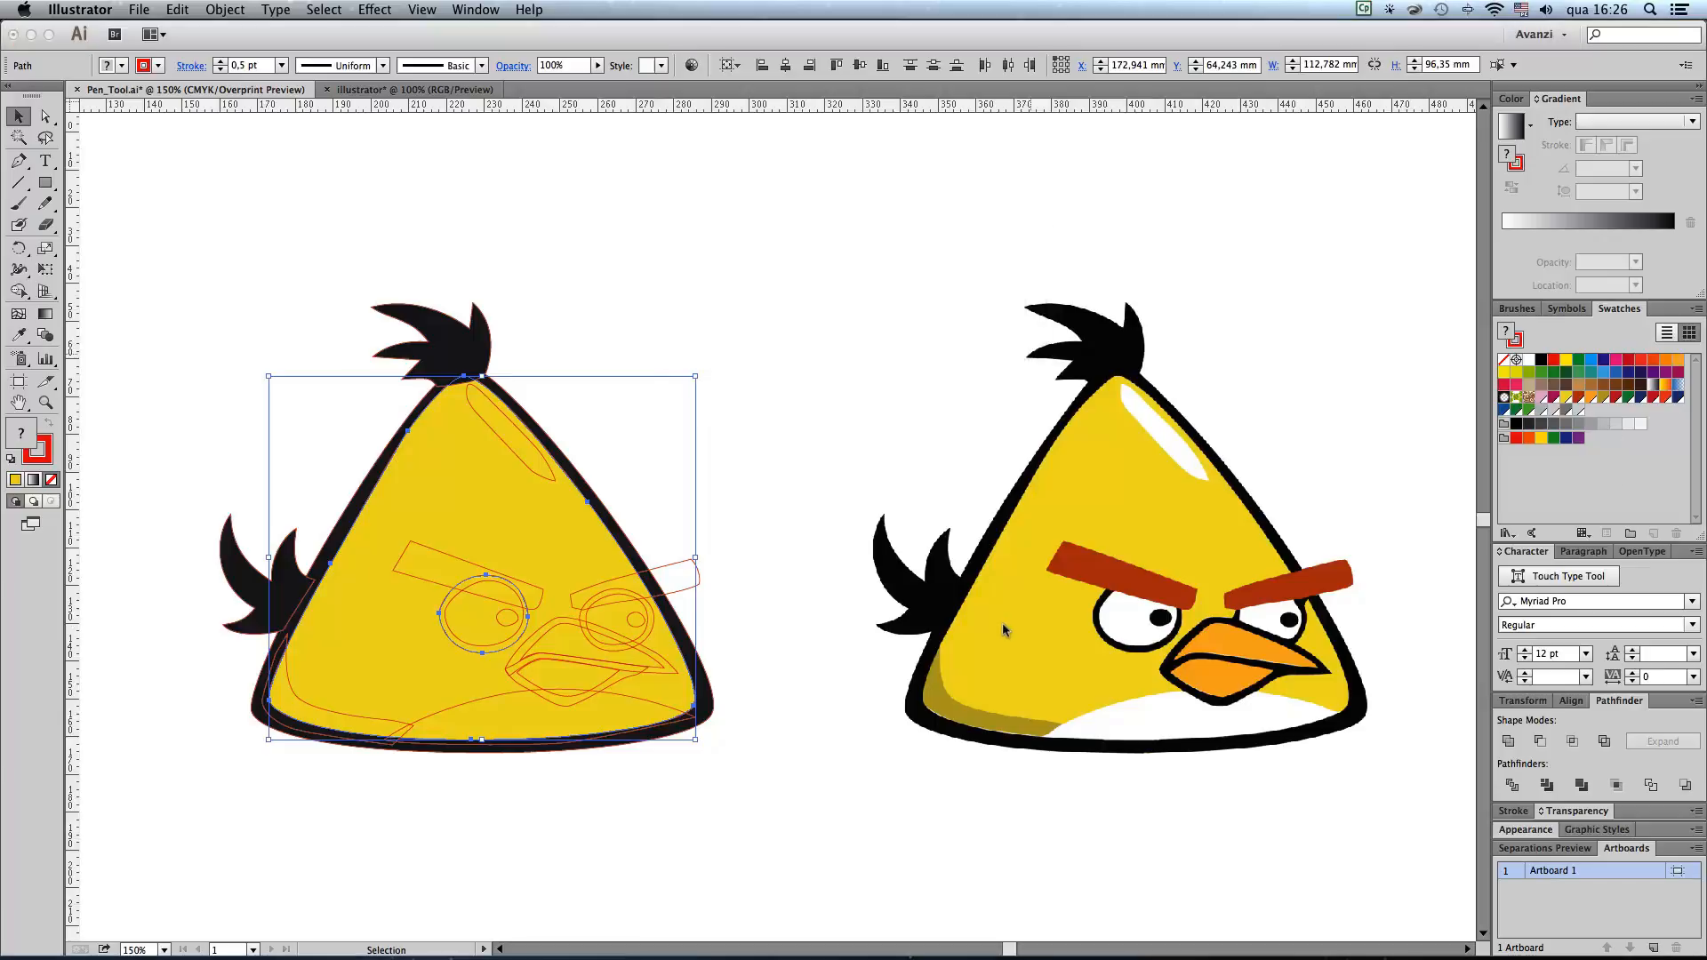
pyautogui.click(743, 589)
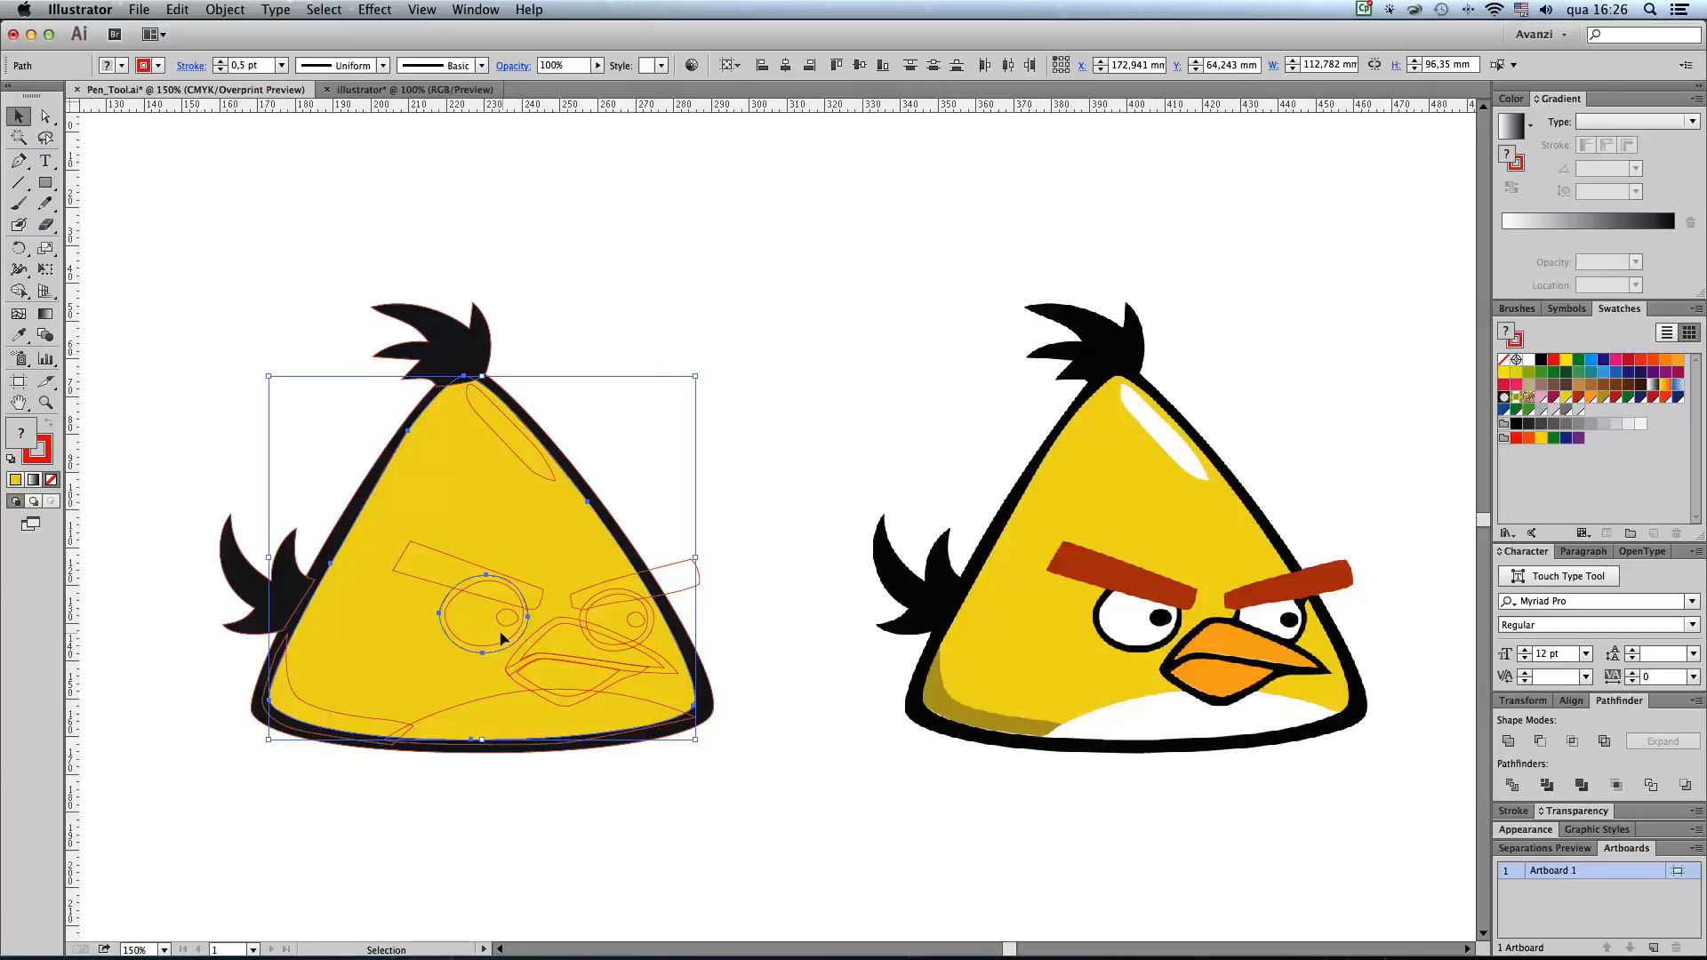
pyautogui.click(812, 499)
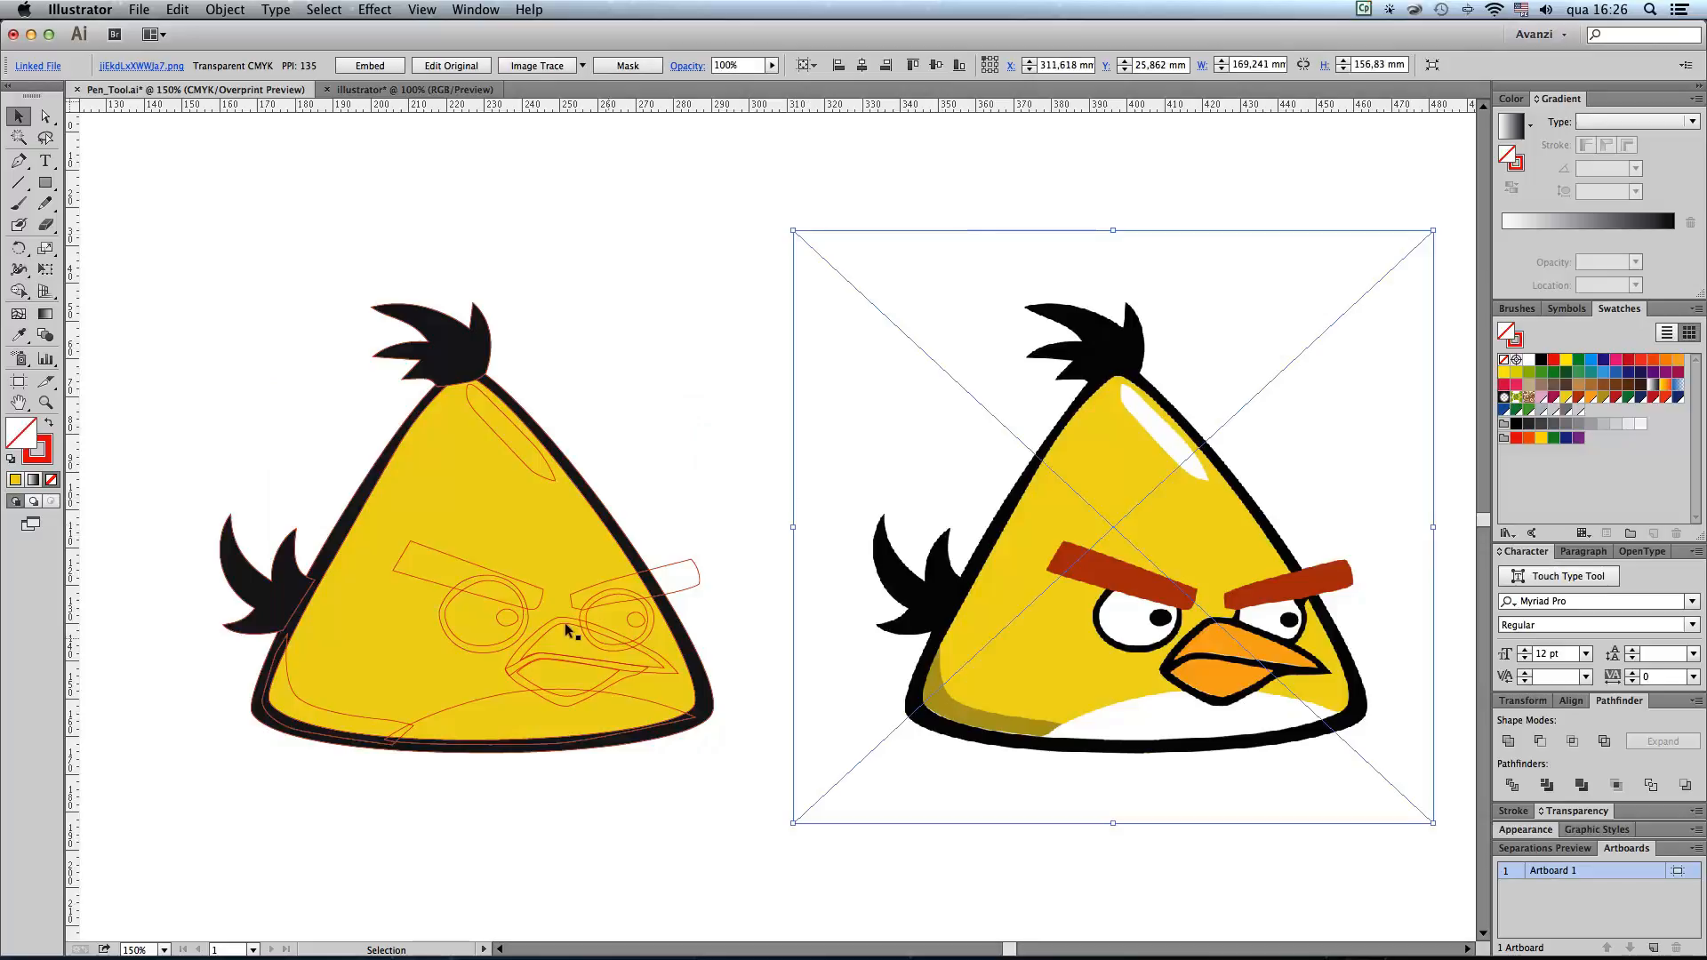
# Step: Fill the outer contours of both eyes with black and the inner eye shapes with white
pyautogui.click(483, 649)
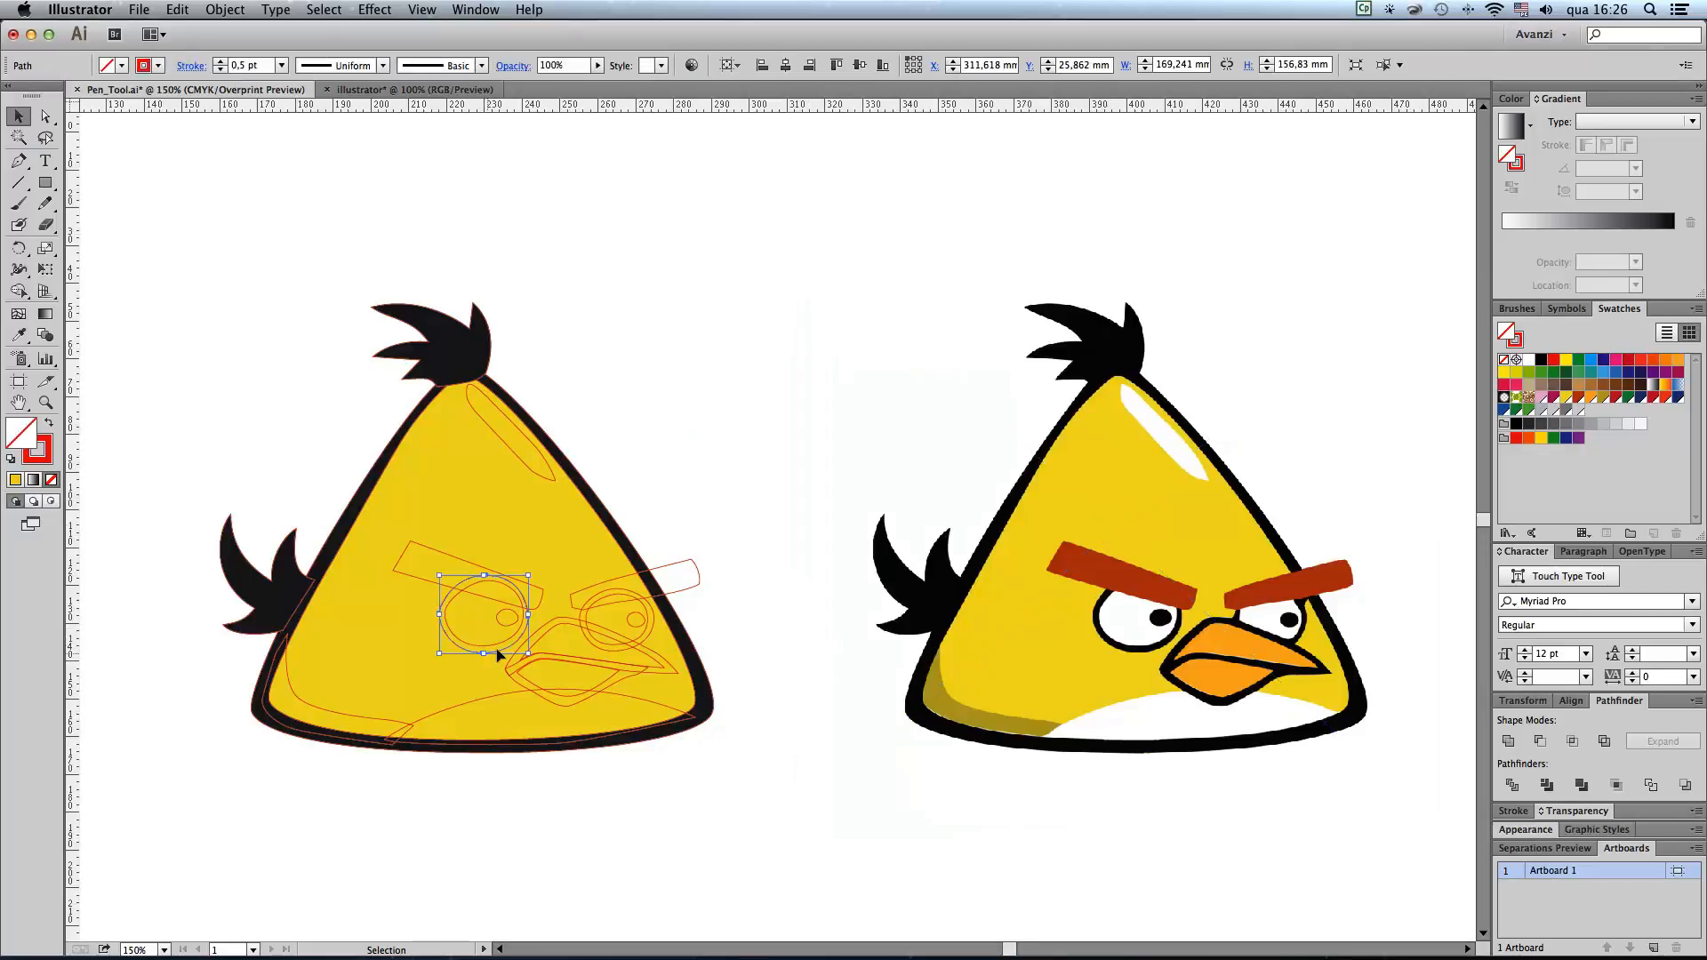
pyautogui.keyDown('shift'); pyautogui.click(652, 627); pyautogui.keyUp('shift')
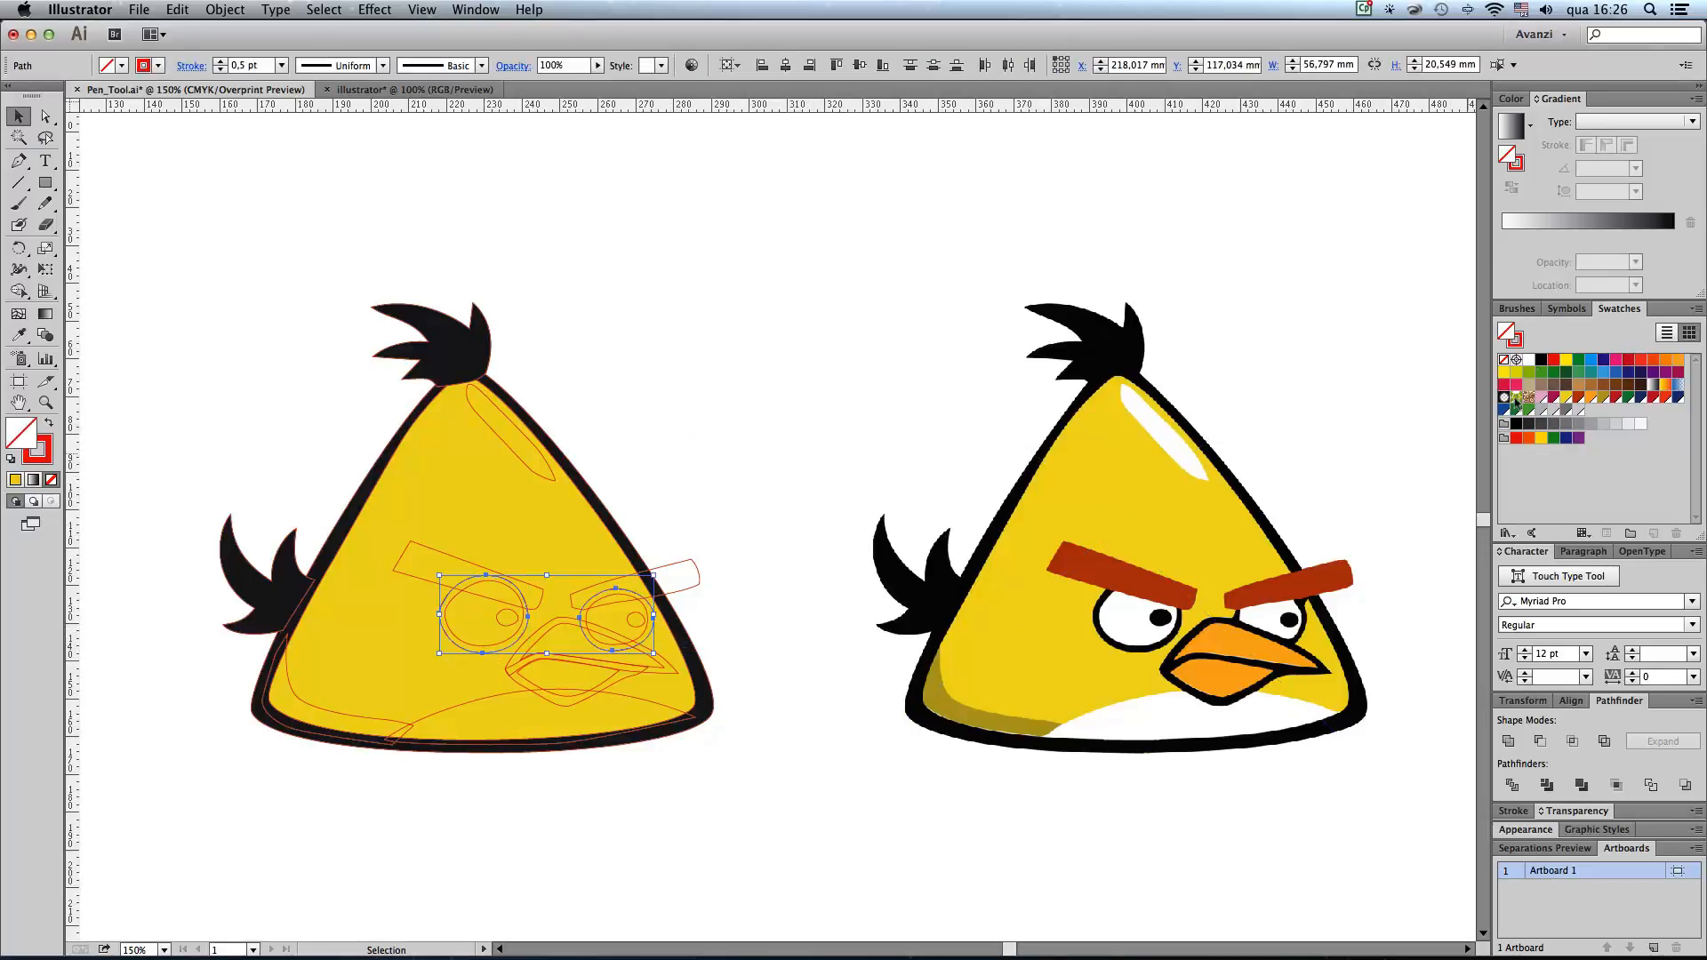
pyautogui.click(1540, 360)
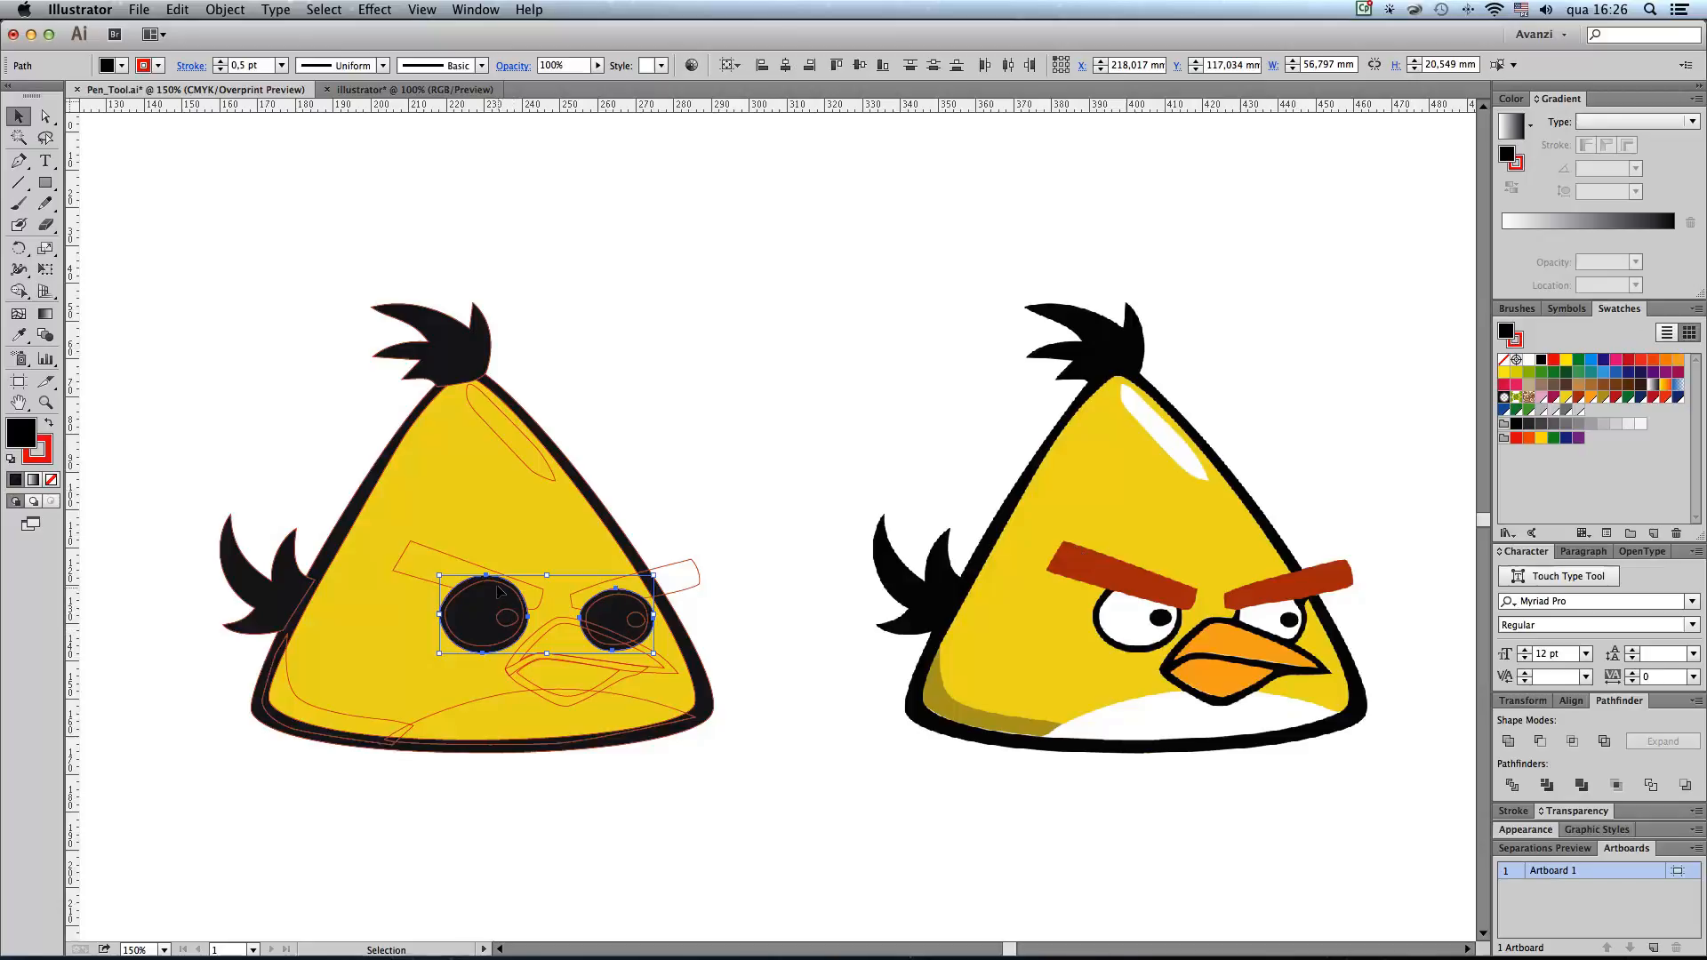
pyautogui.click(507, 589)
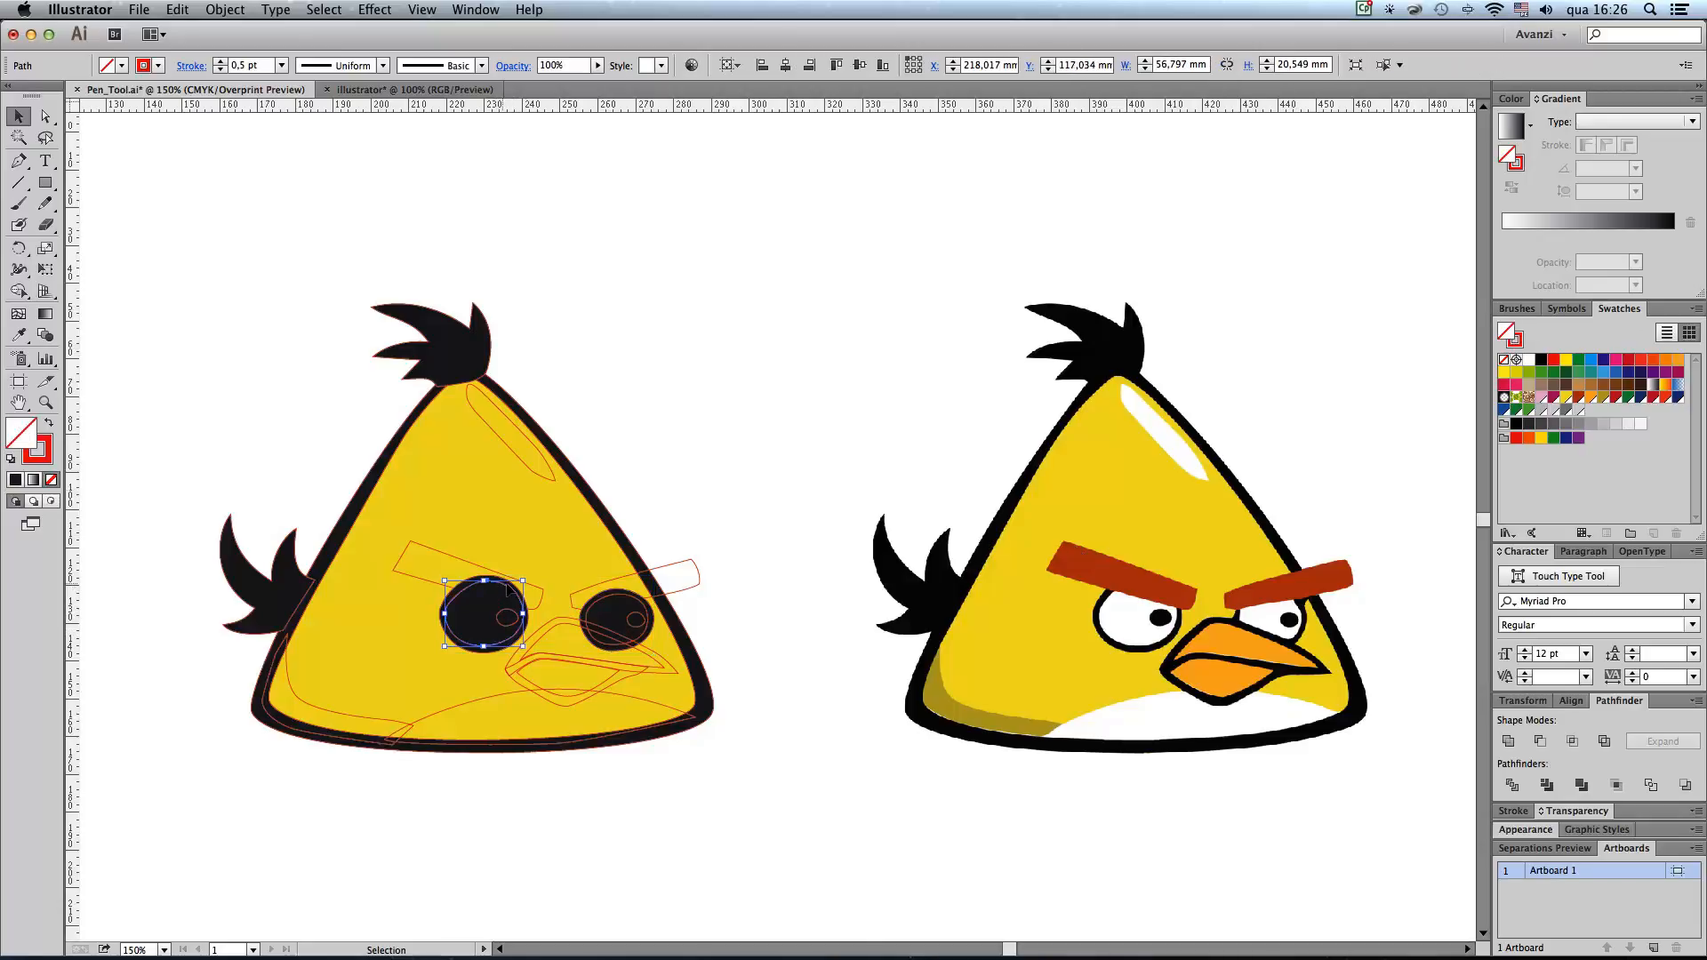
pyautogui.keyDown('shift'); pyautogui.click(625, 597); pyautogui.keyUp('shift')
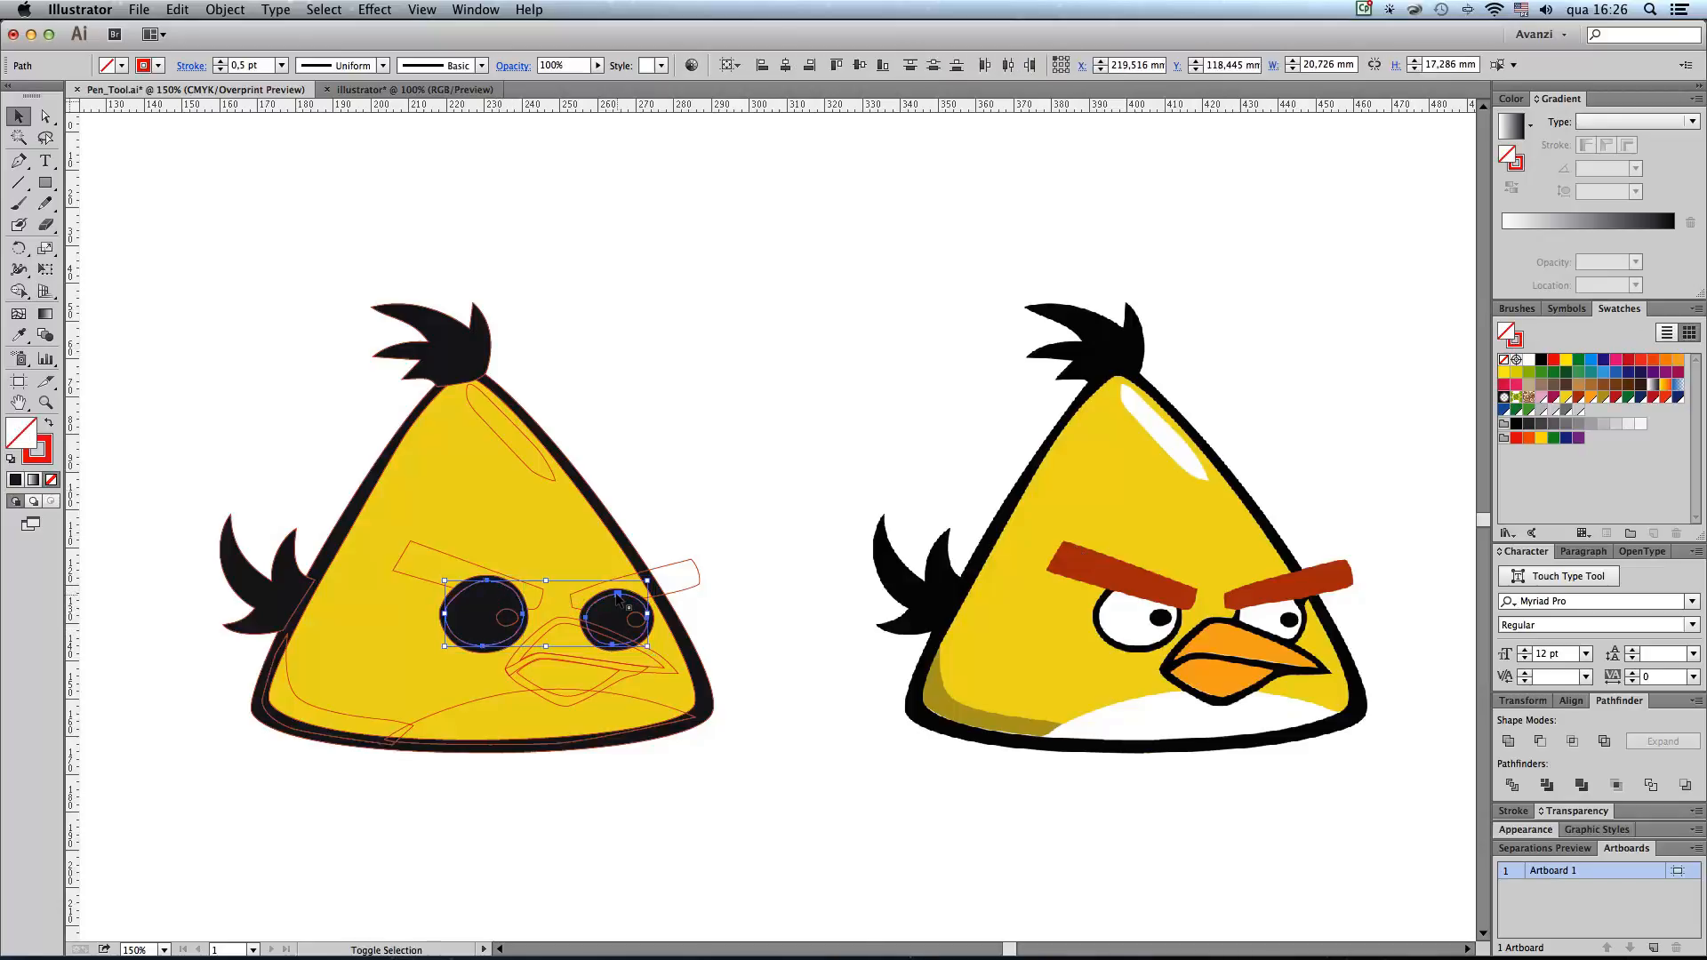
pyautogui.click(1528, 360)
# Step: Fill the pupils of both eyes with black
pyautogui.click(634, 620)
pyautogui.keyDown('shift'); pyautogui.click(503, 618); pyautogui.keyUp('shift')
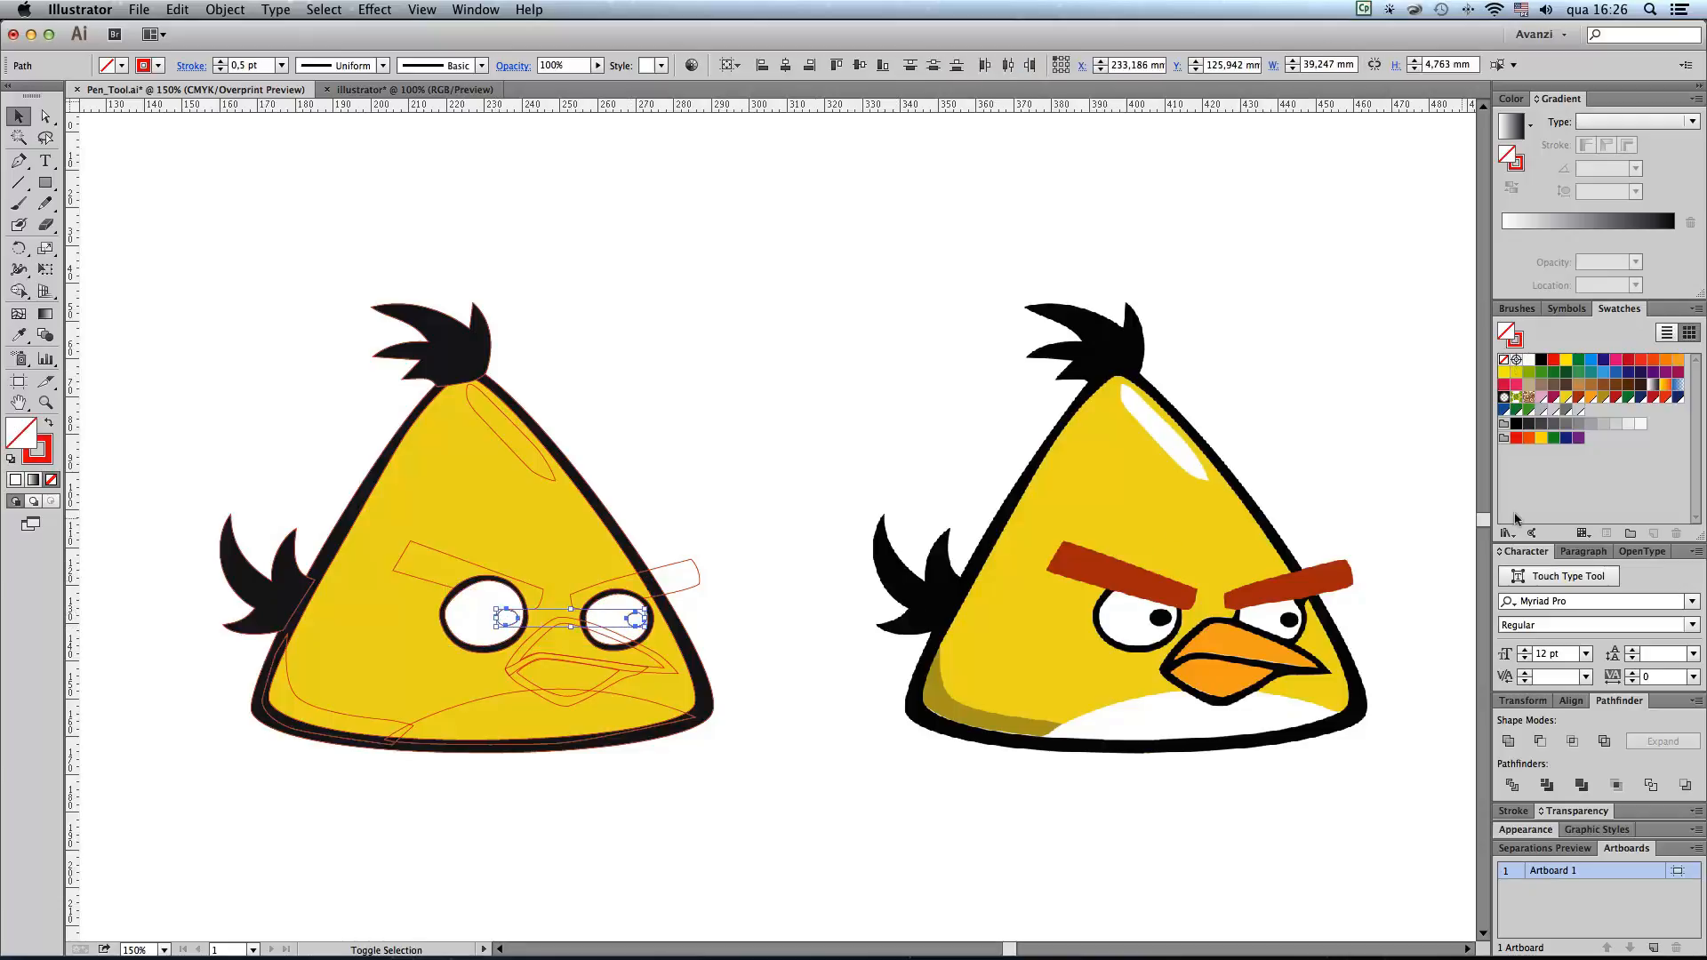
pyautogui.click(1541, 359)
pyautogui.click(679, 776)
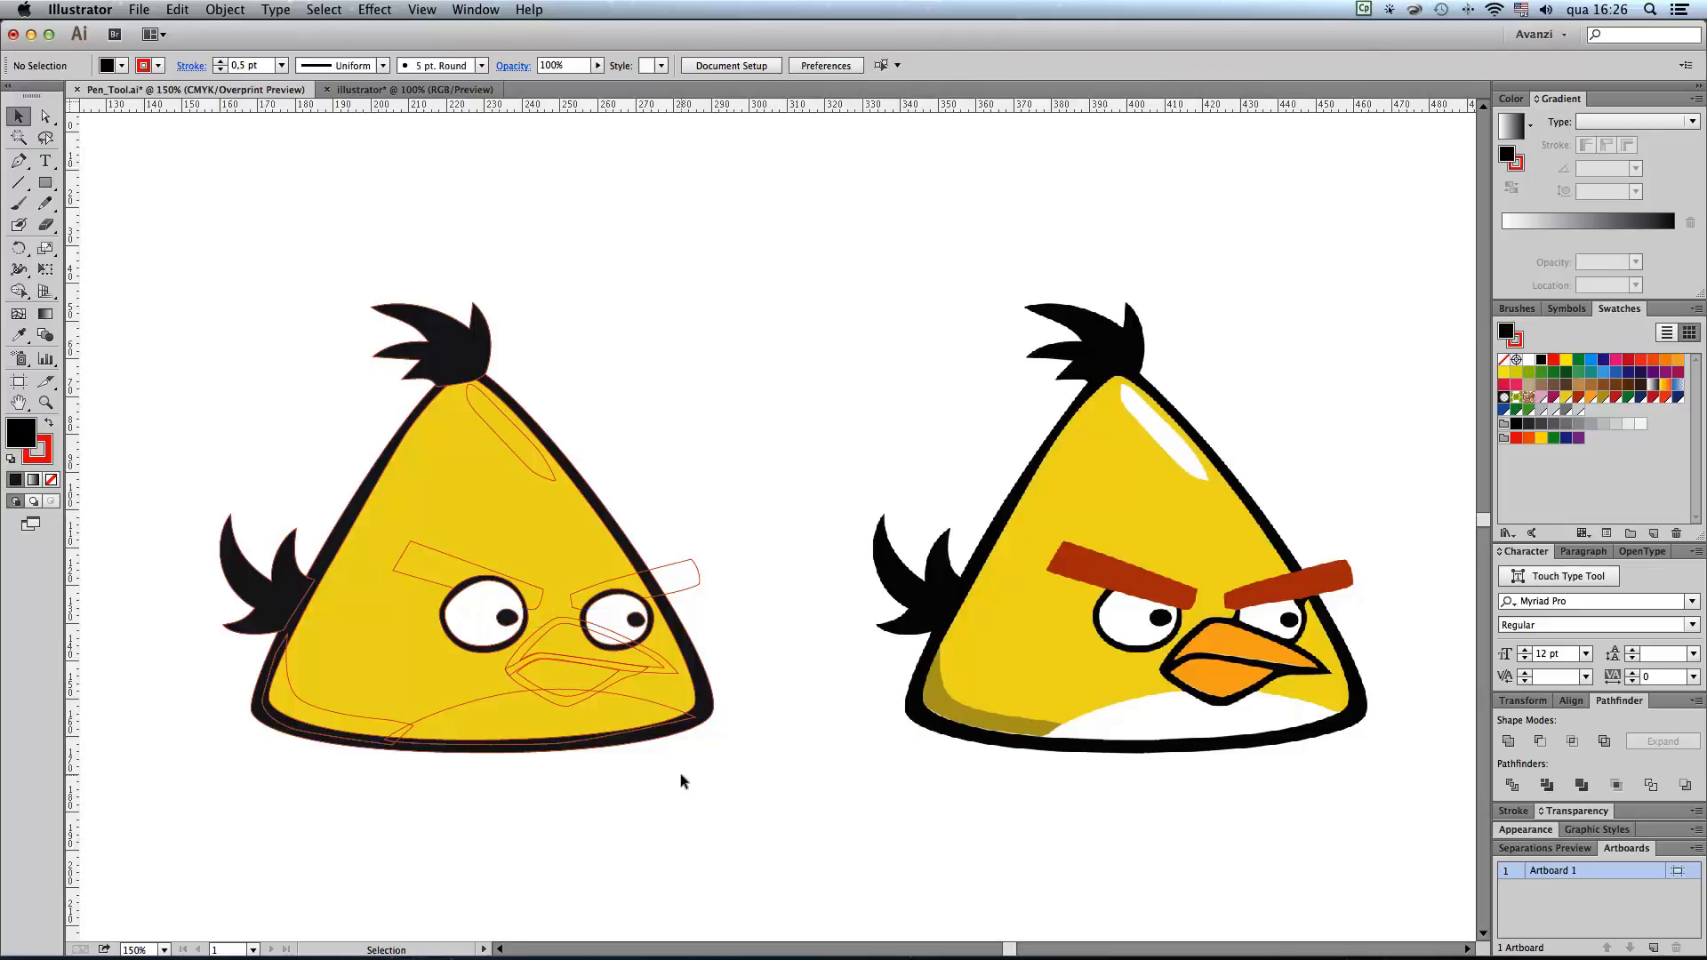
# Step: Fill both eyebrows with the C=24 M=87 Y=100 K=14 red-brown swatch and the highlight below the head tuft with white
pyautogui.click(445, 558)
pyautogui.keyDown('shift'); pyautogui.click(696, 562); pyautogui.keyUp('shift')
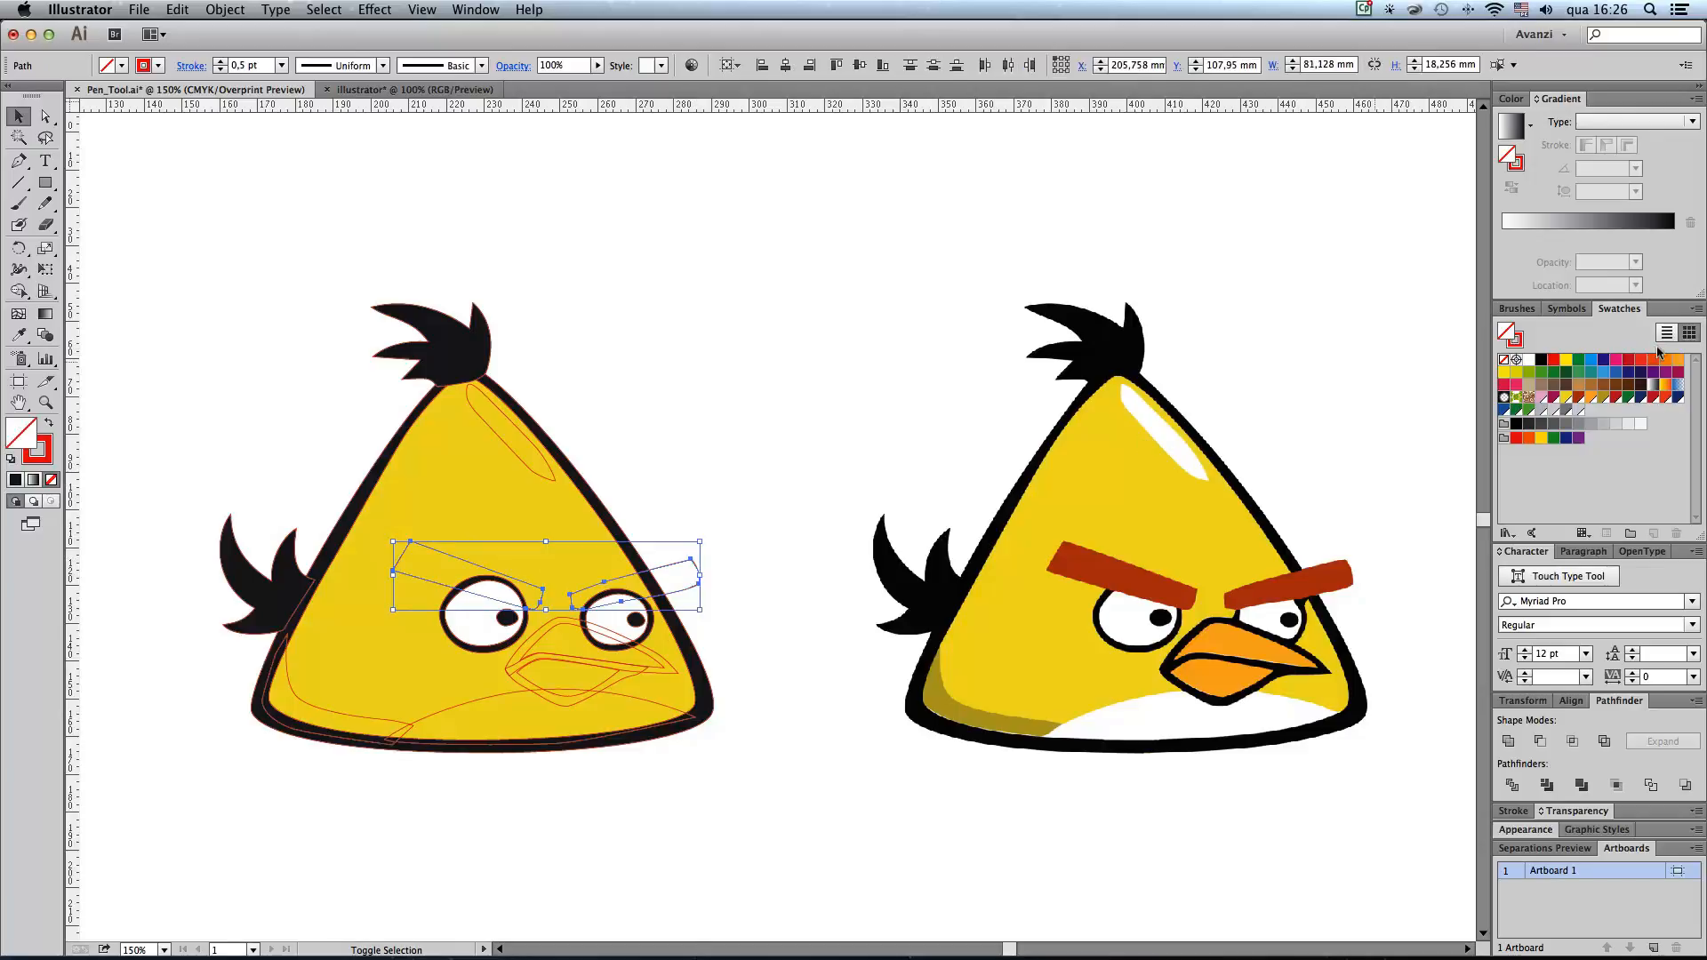
pyautogui.click(1572, 402)
pyautogui.click(689, 473)
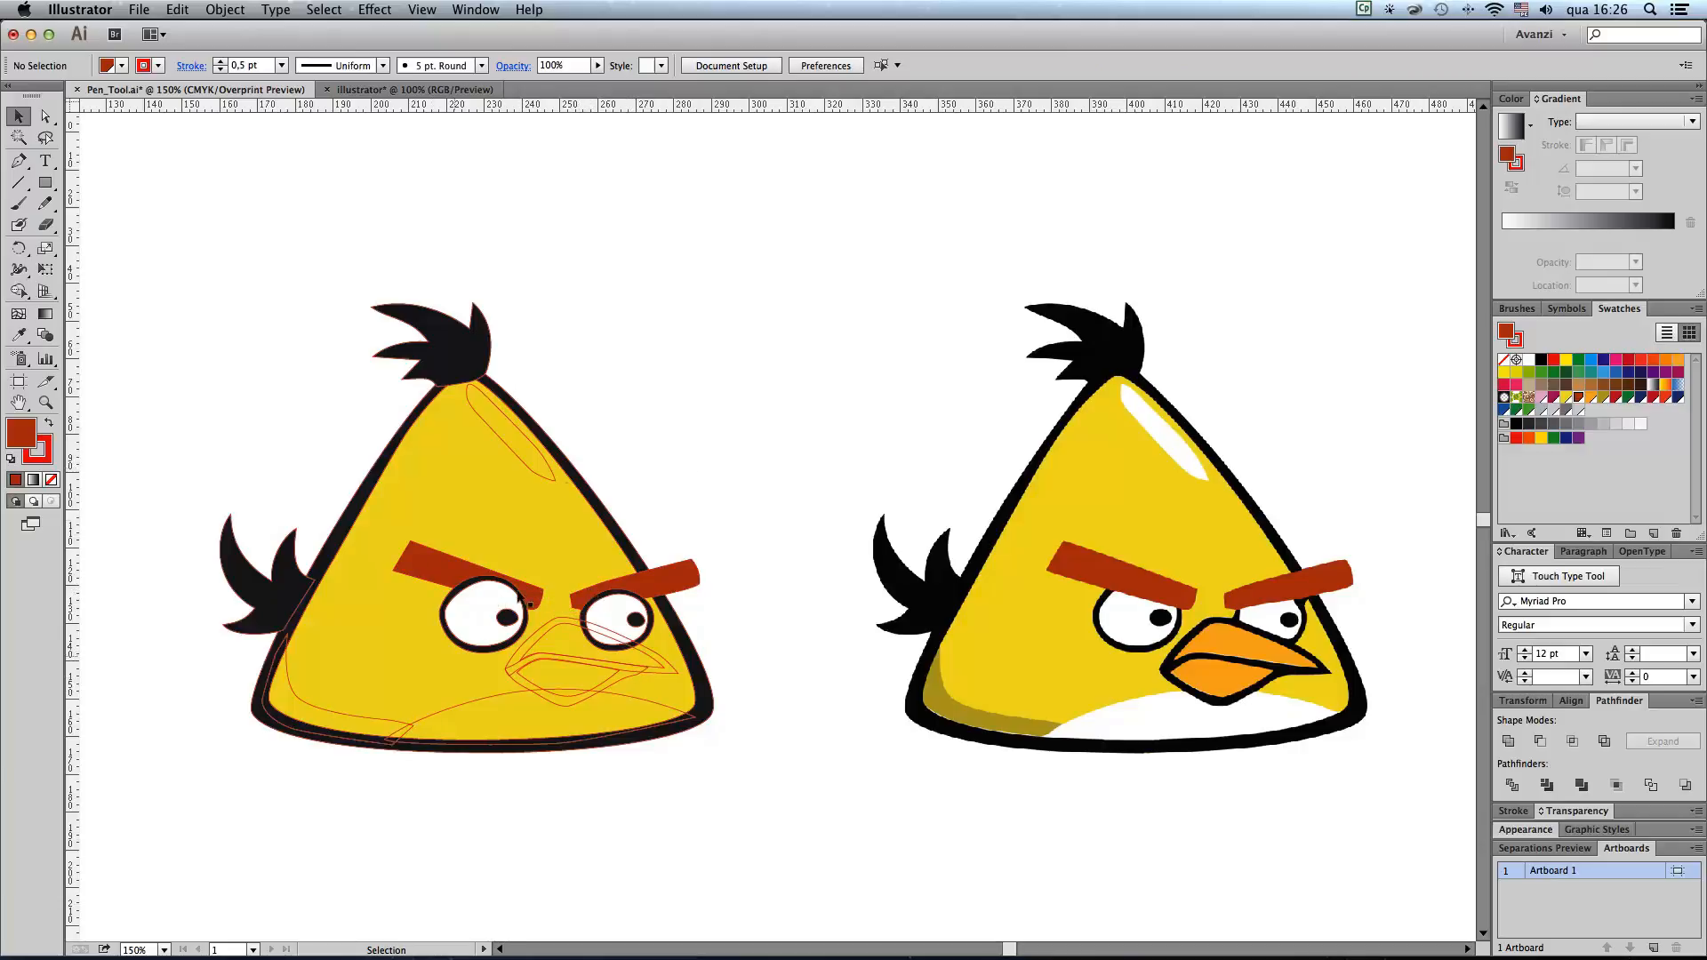
pyautogui.click(531, 470)
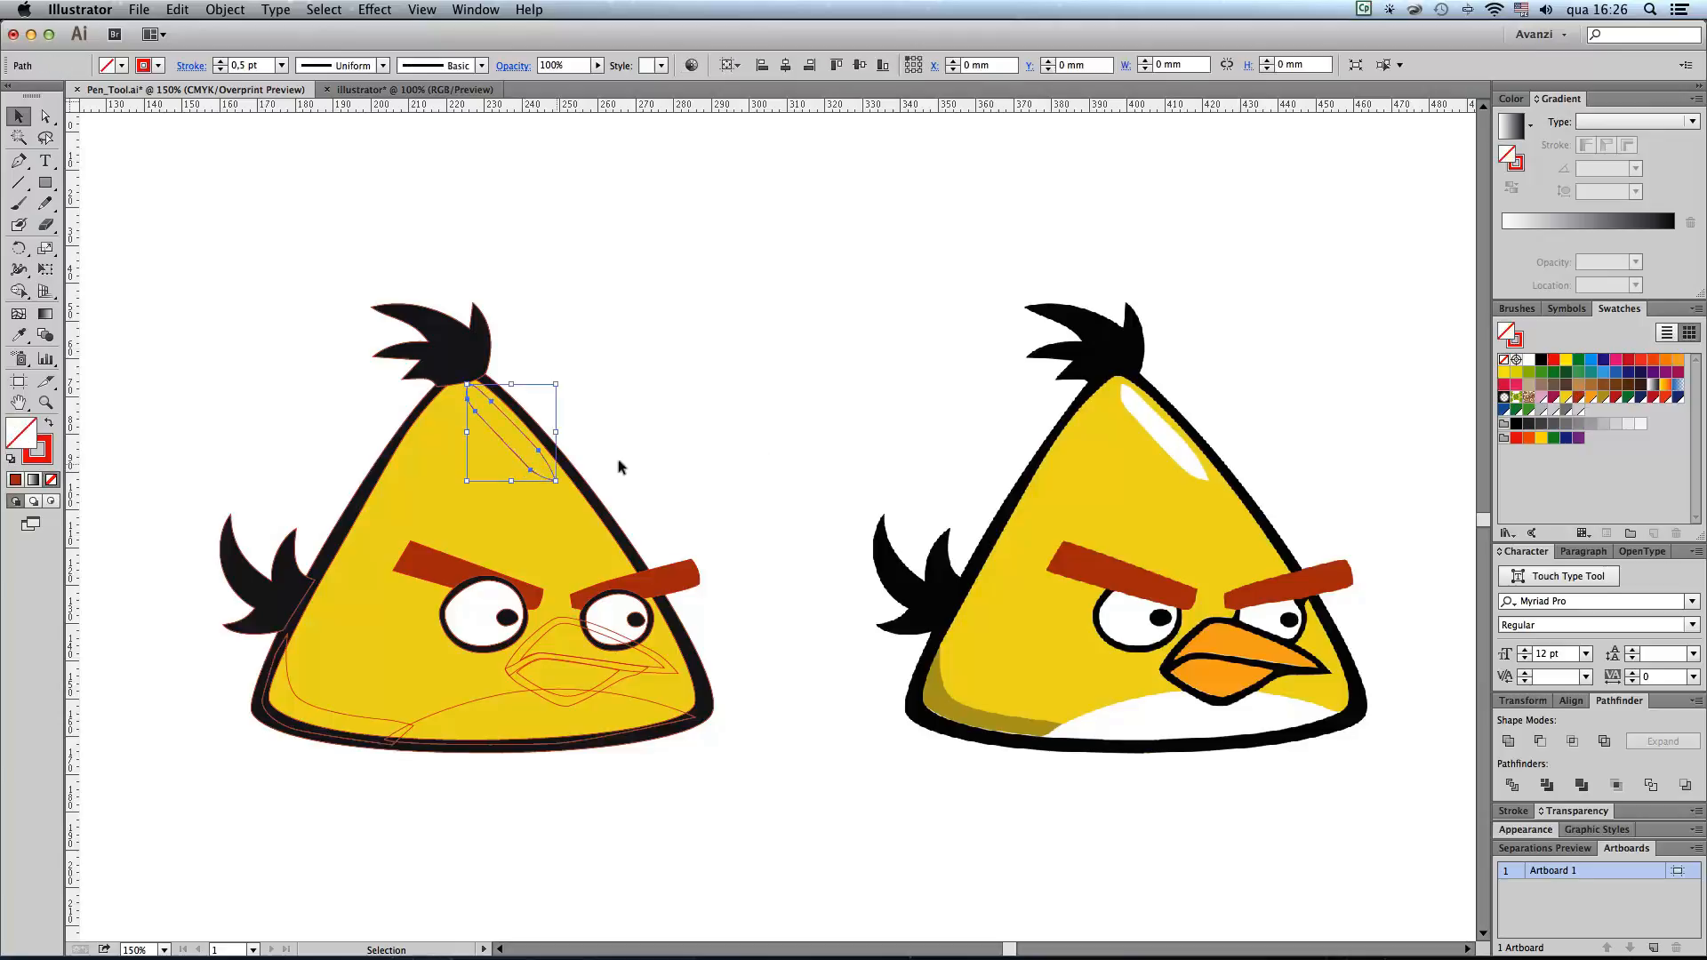
pyautogui.click(1528, 359)
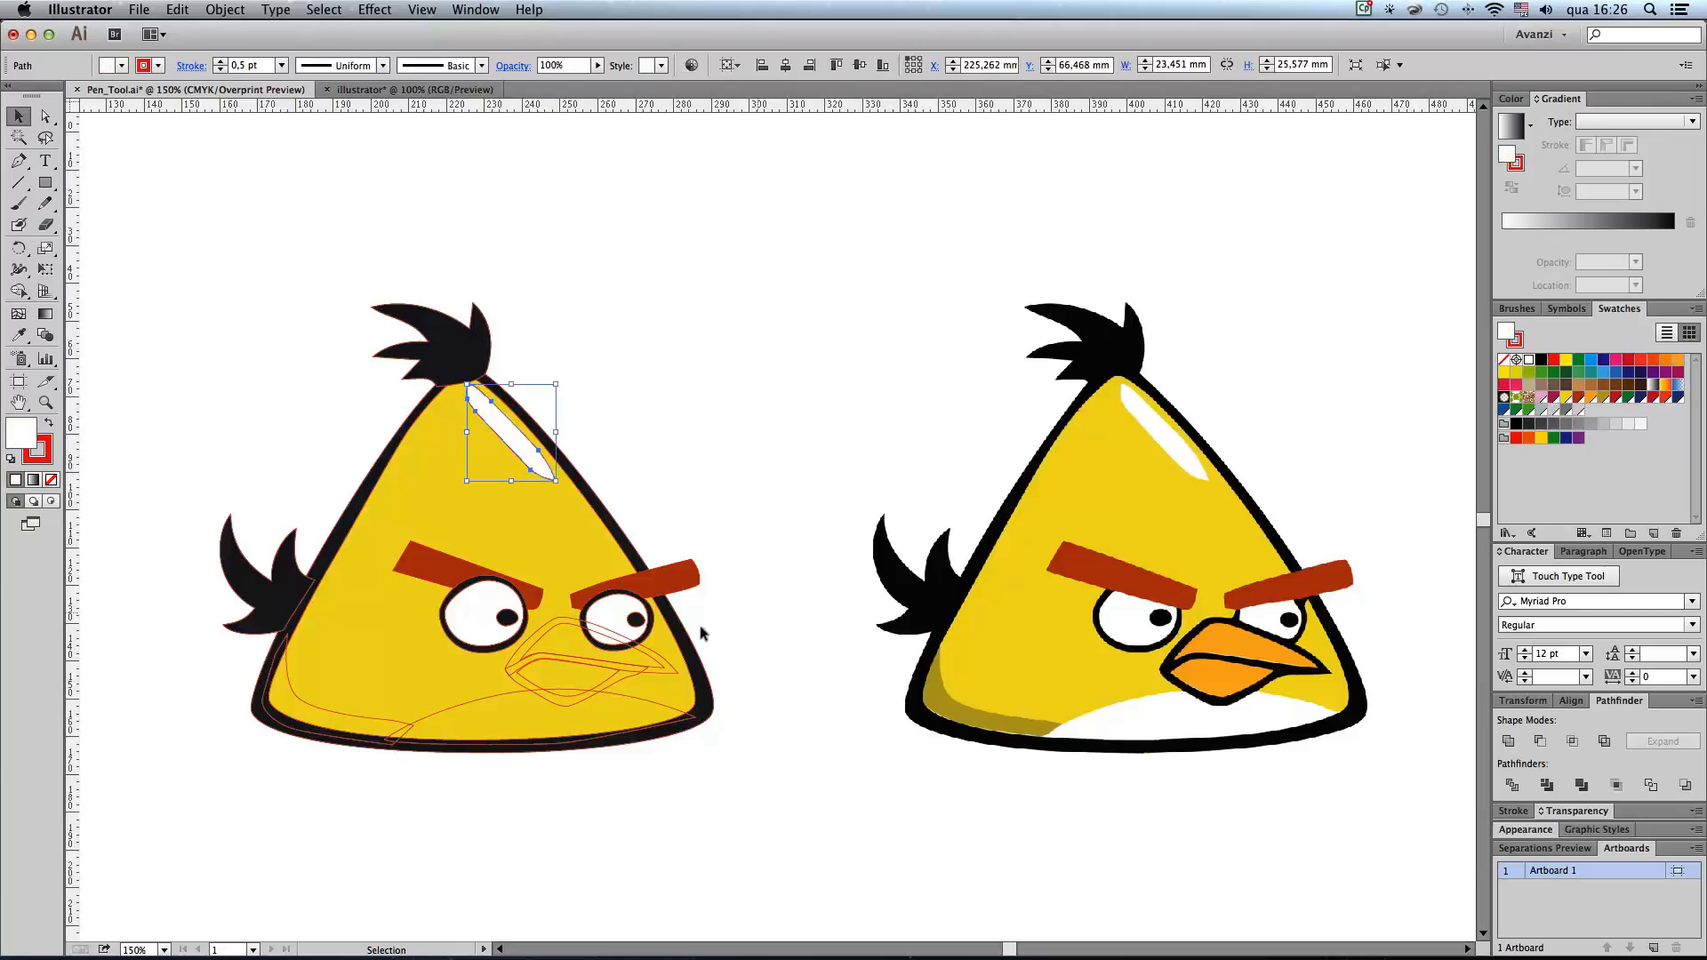
# Step: Fill the curved shadow along the body's lower edge with the dark olive-yellow swatch and the belly with white
pyautogui.click(369, 721)
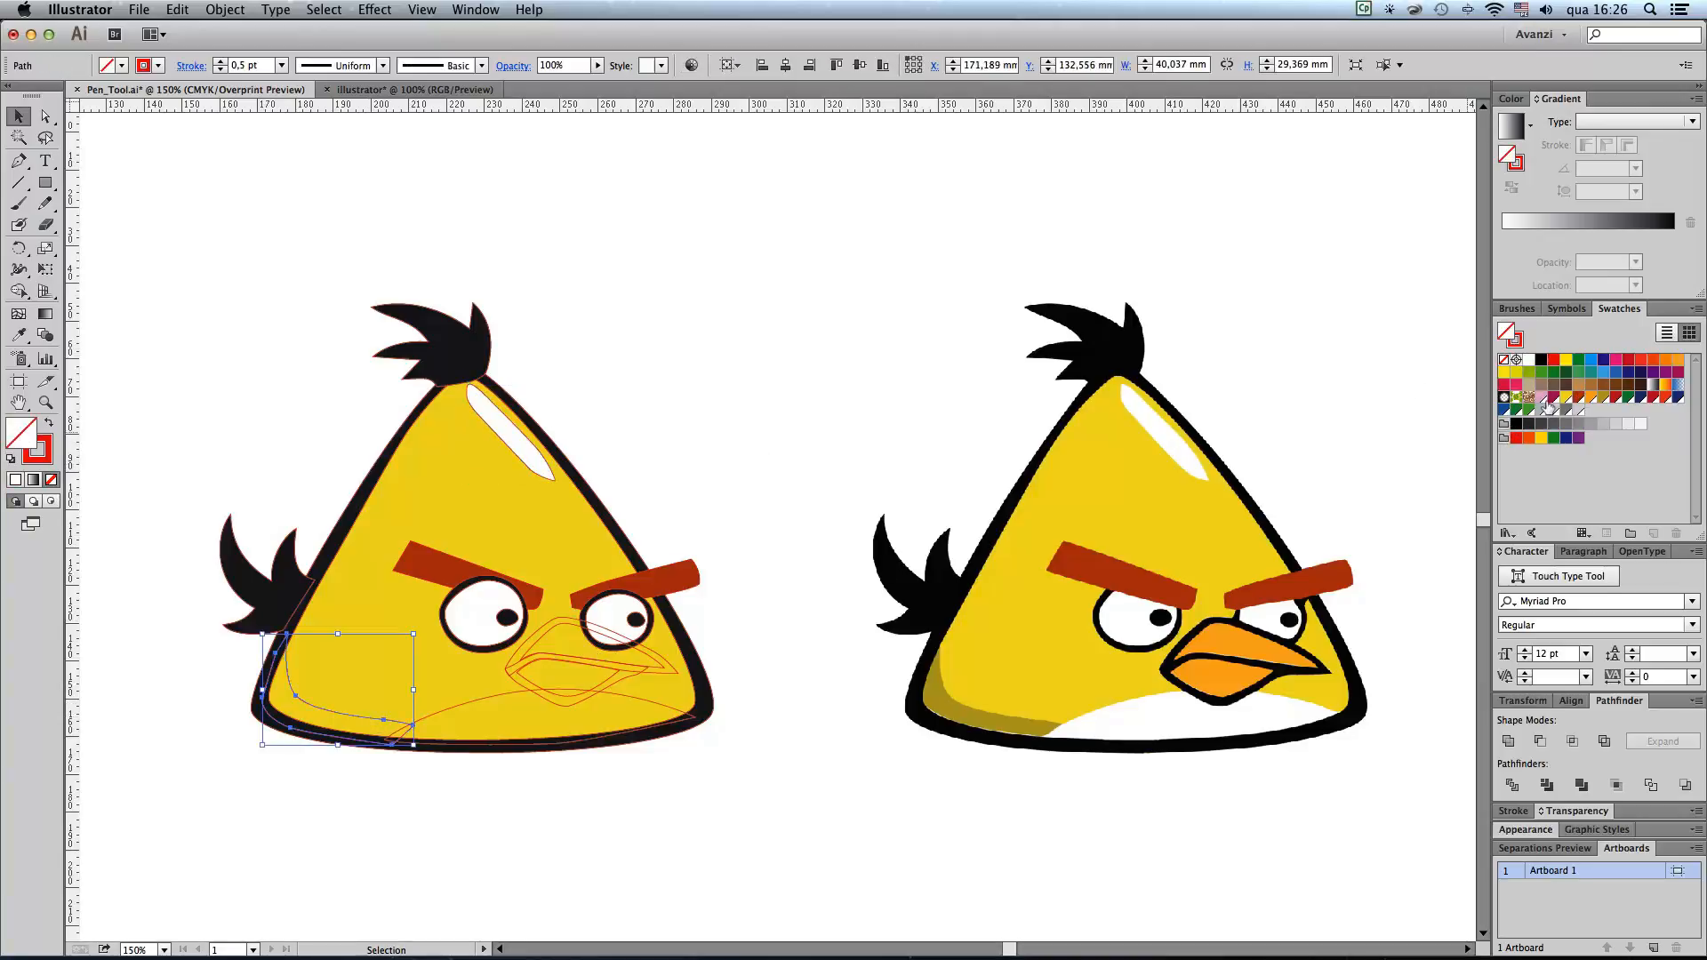
pyautogui.click(1603, 397)
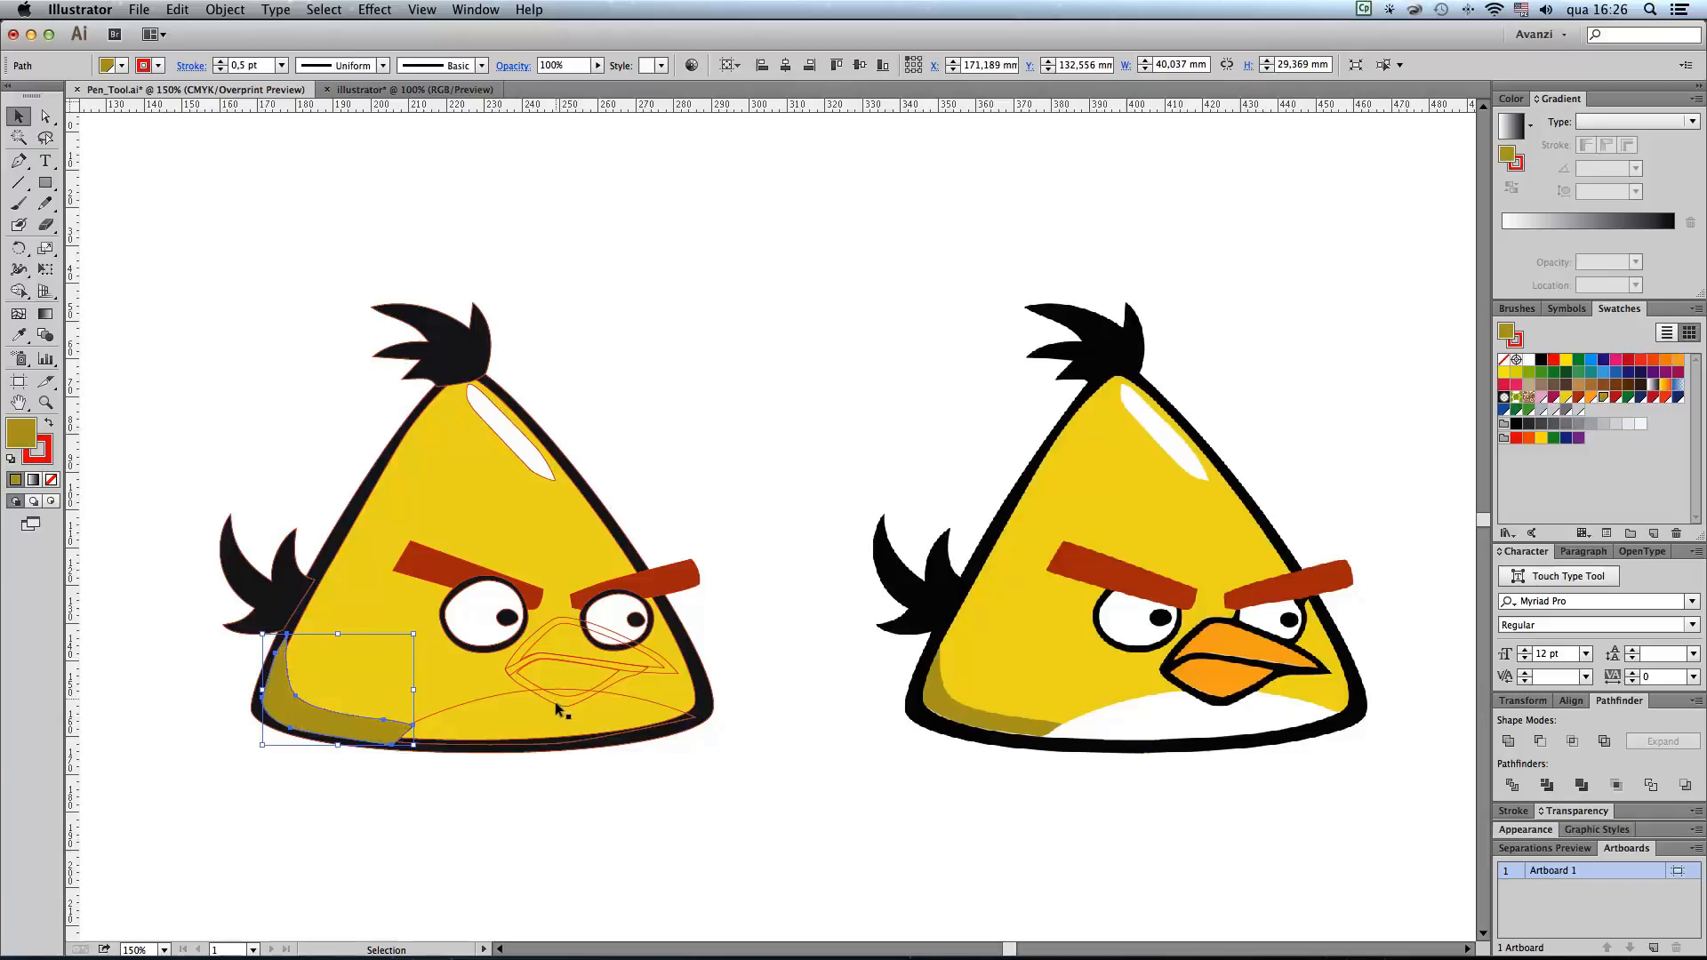
pyautogui.click(494, 694)
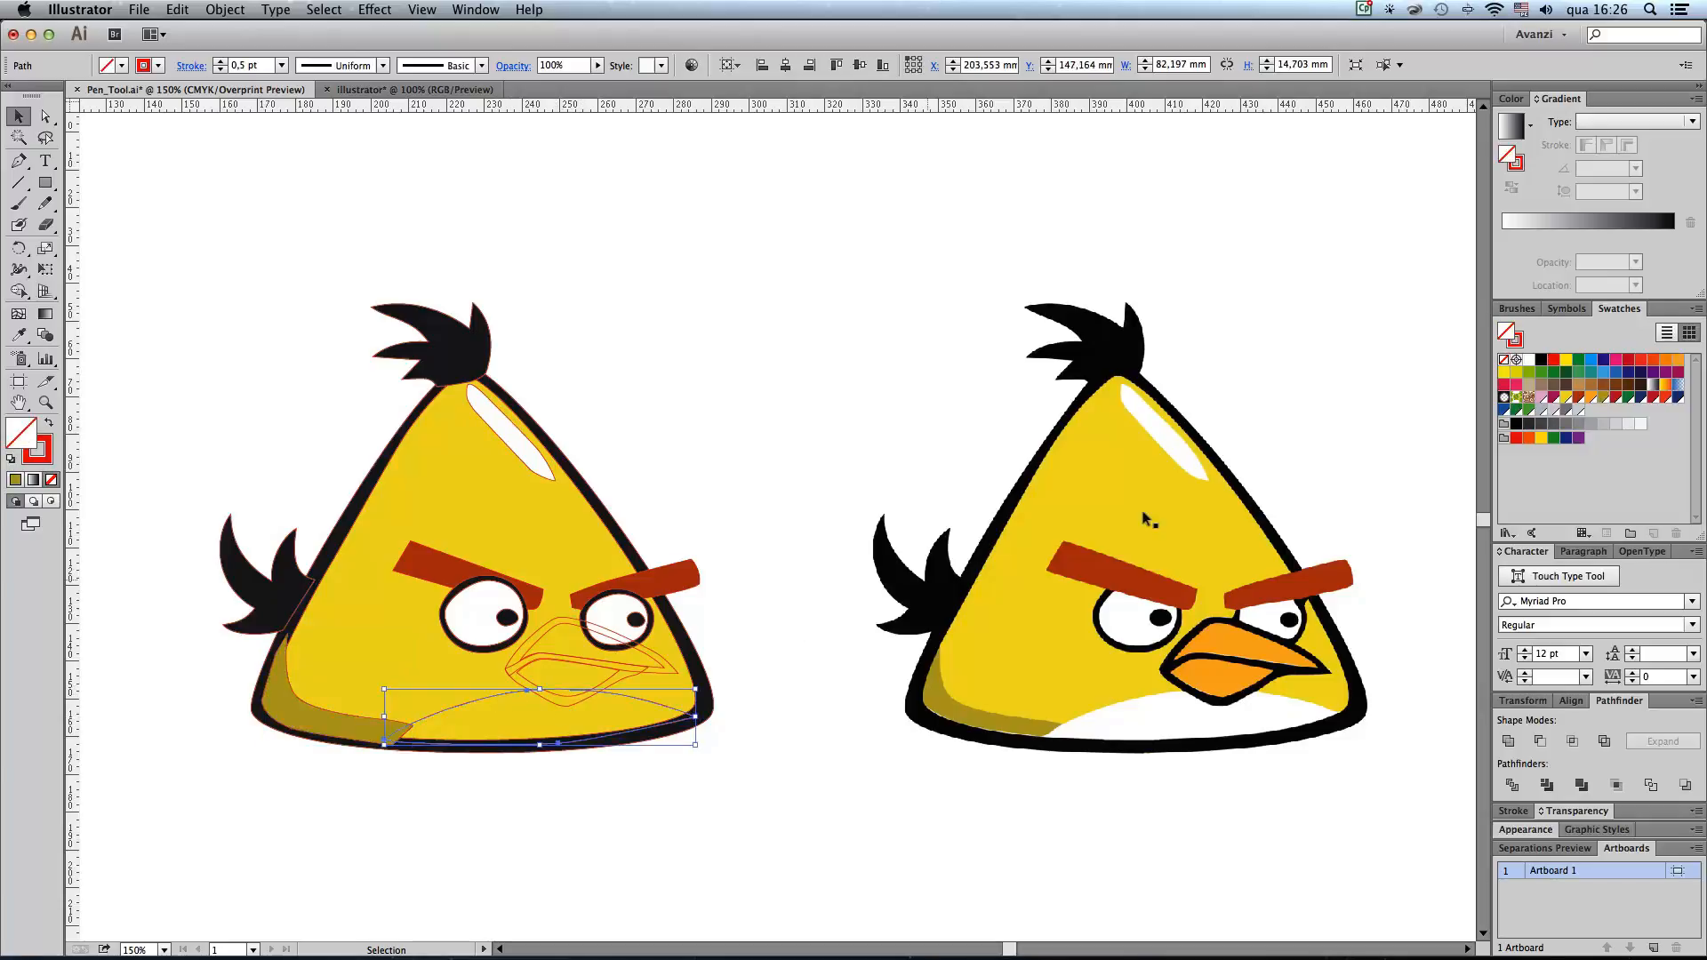
pyautogui.click(1528, 359)
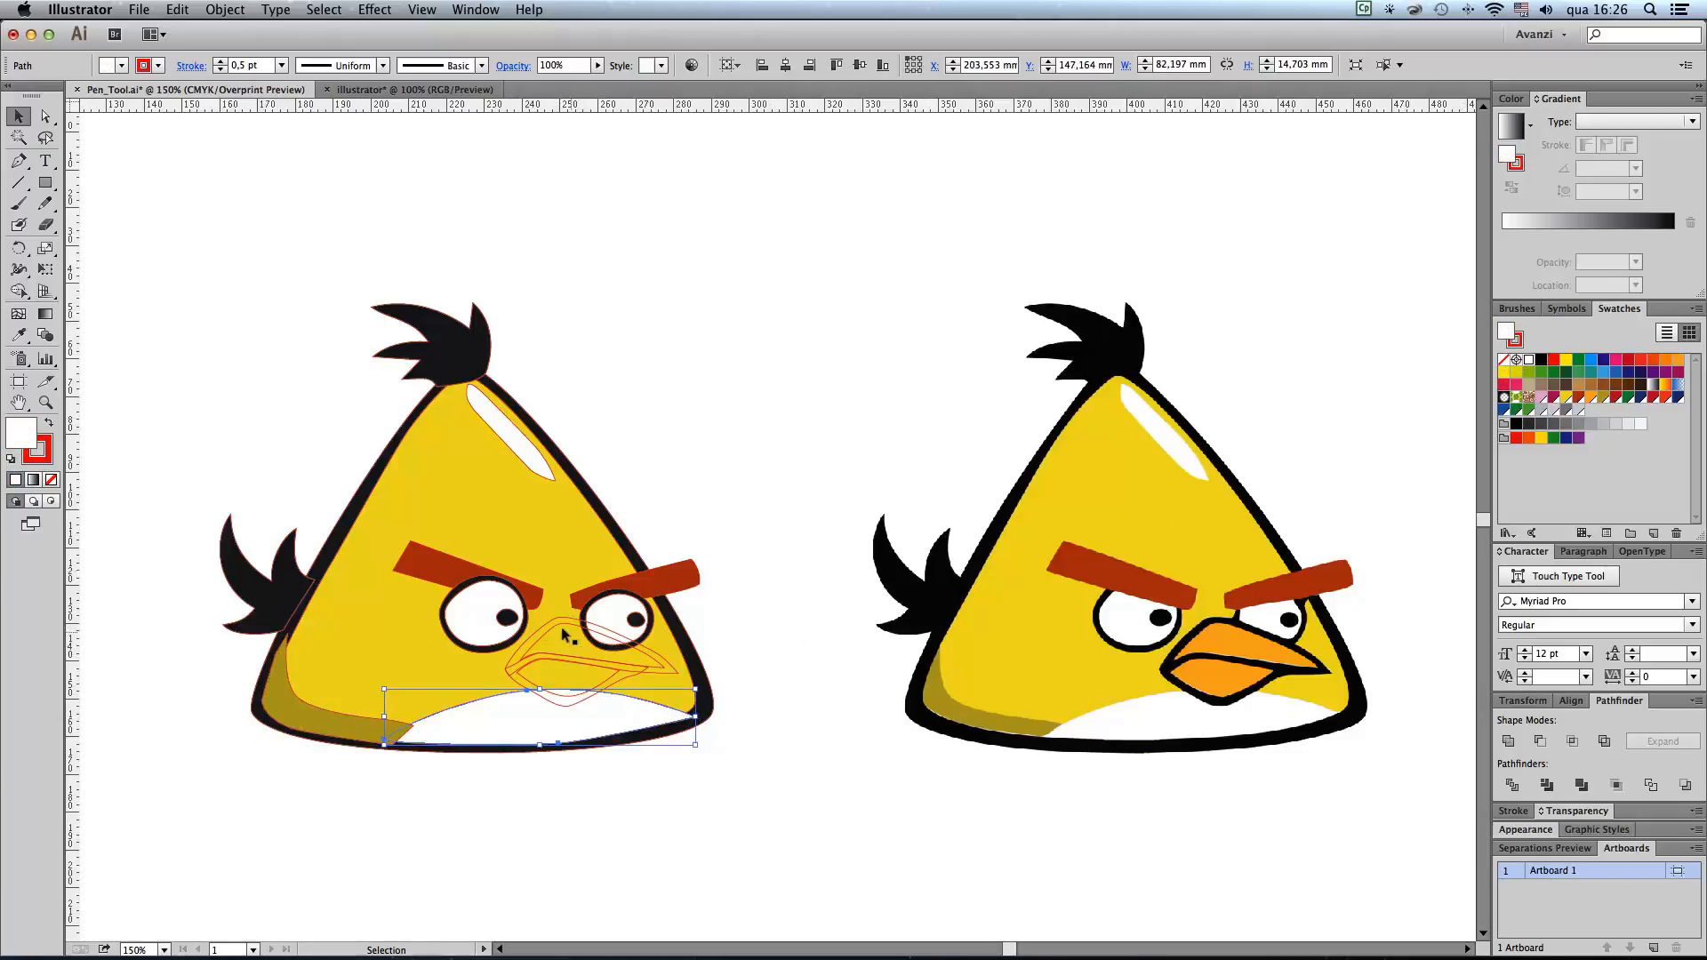
# Step: Fill the upper and lower beak contours with black and the upper beak's inner shape with the orange swatch
pyautogui.moveTo(312, 400); pyautogui.dragTo(829, 812)
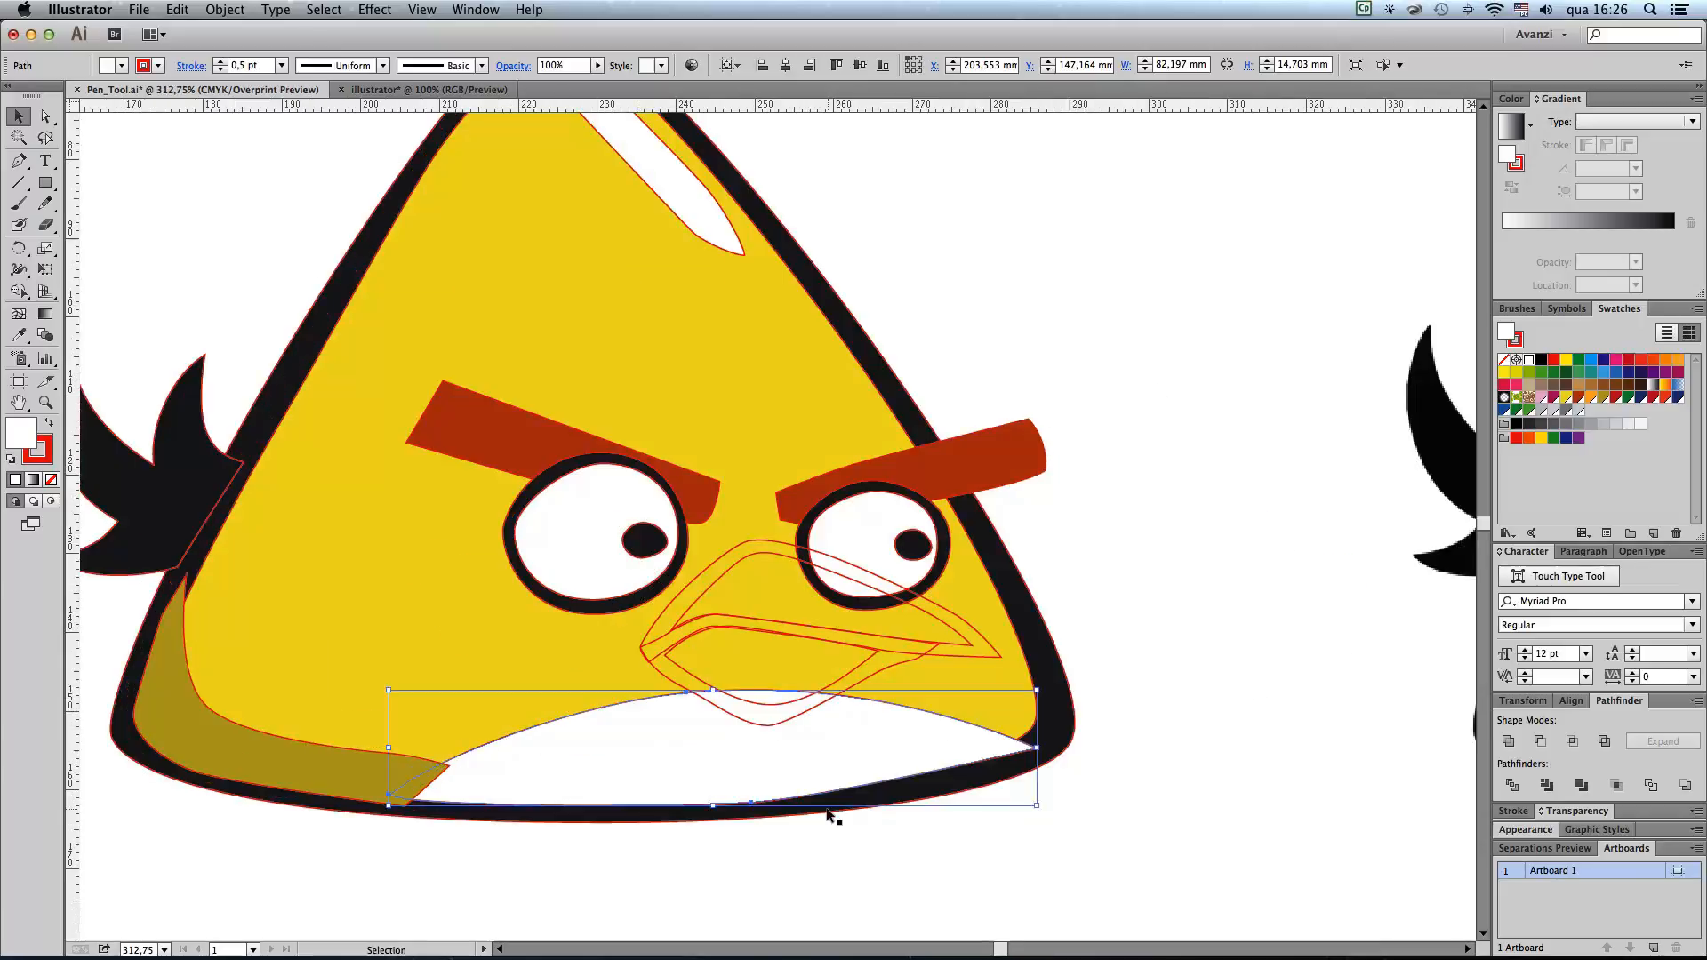
pyautogui.click(729, 548)
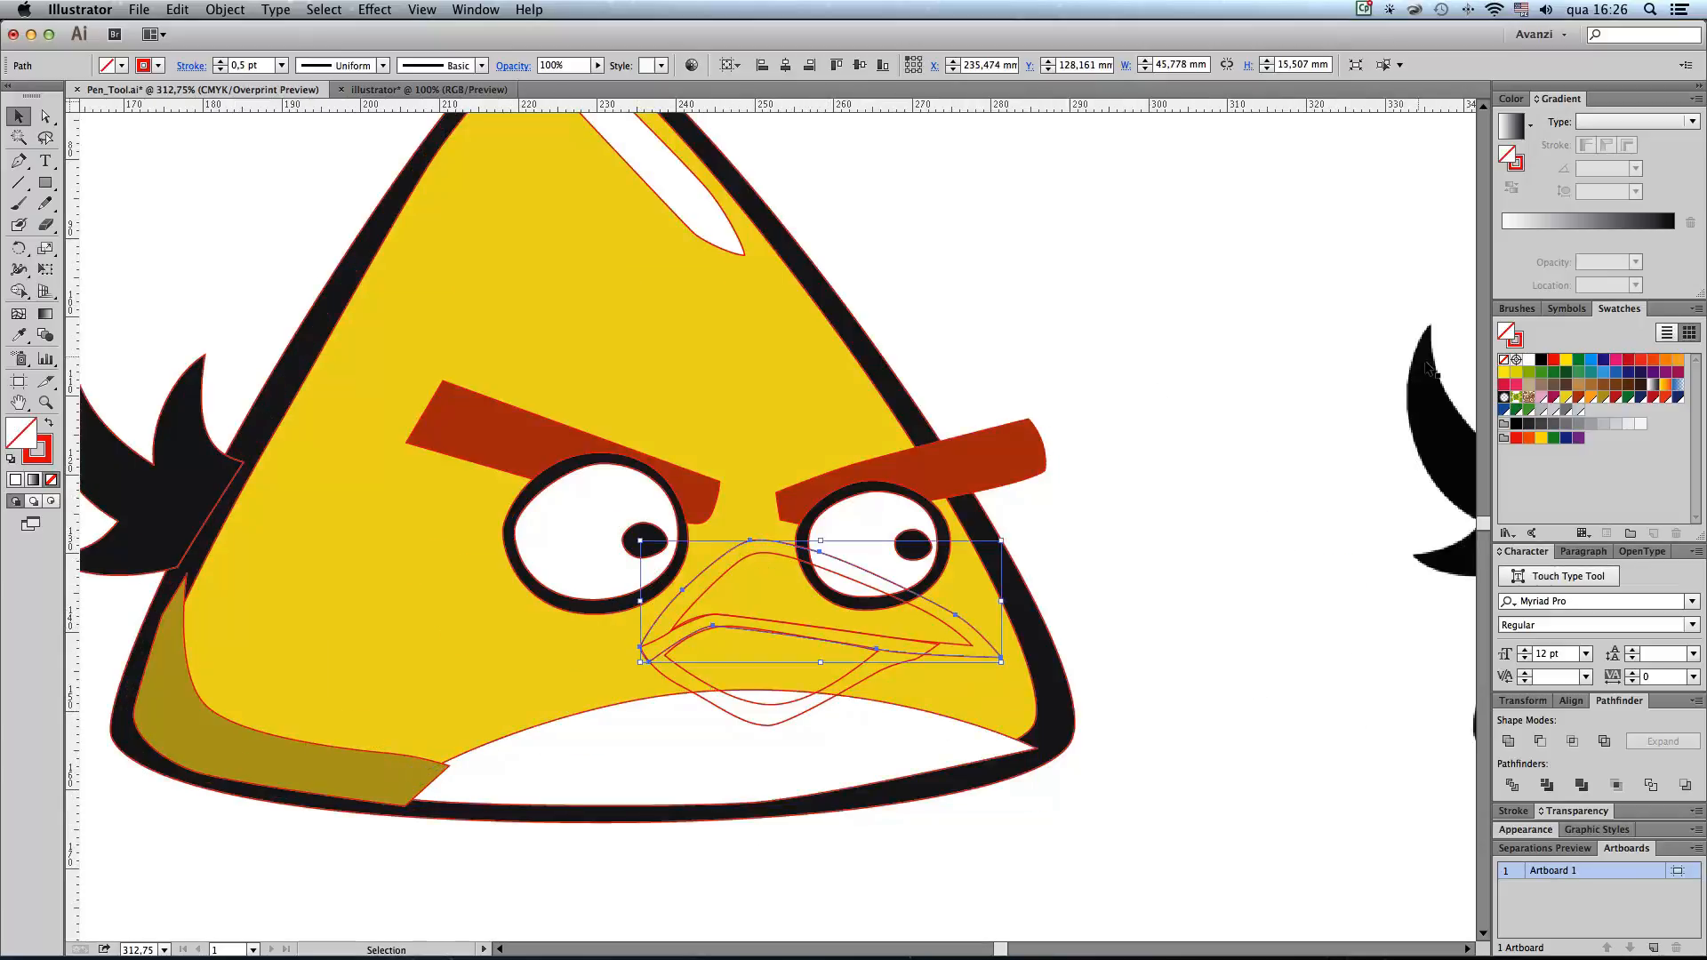
pyautogui.click(1540, 360)
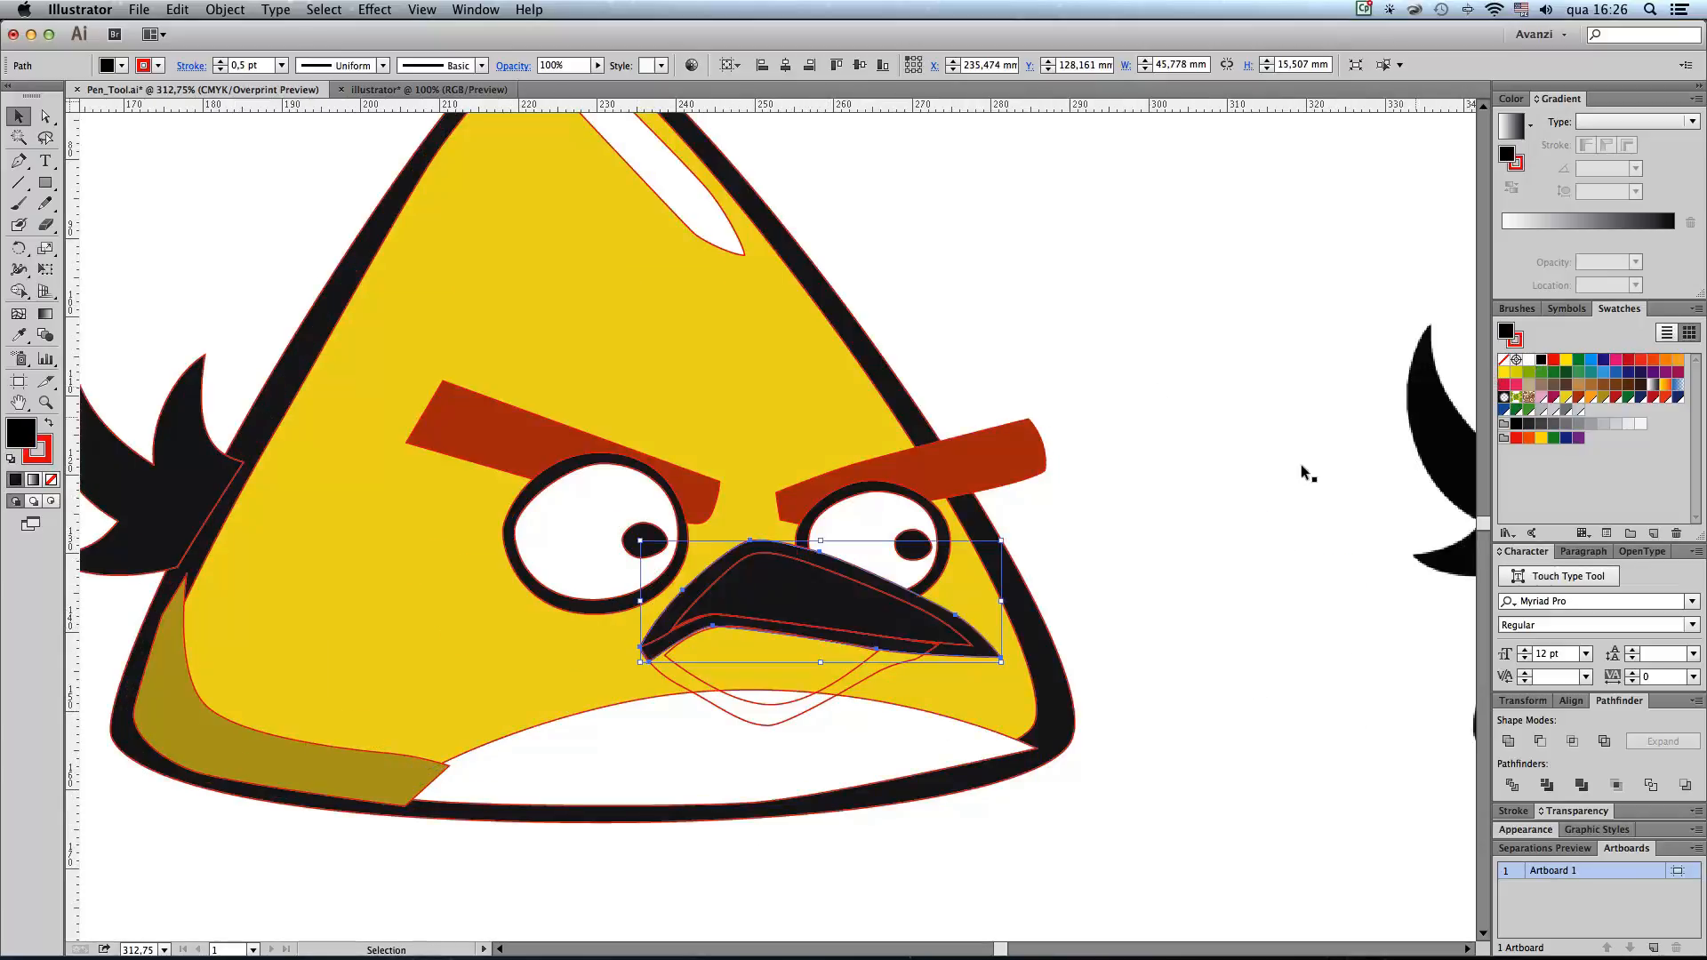
pyautogui.click(773, 723)
pyautogui.click(1540, 360)
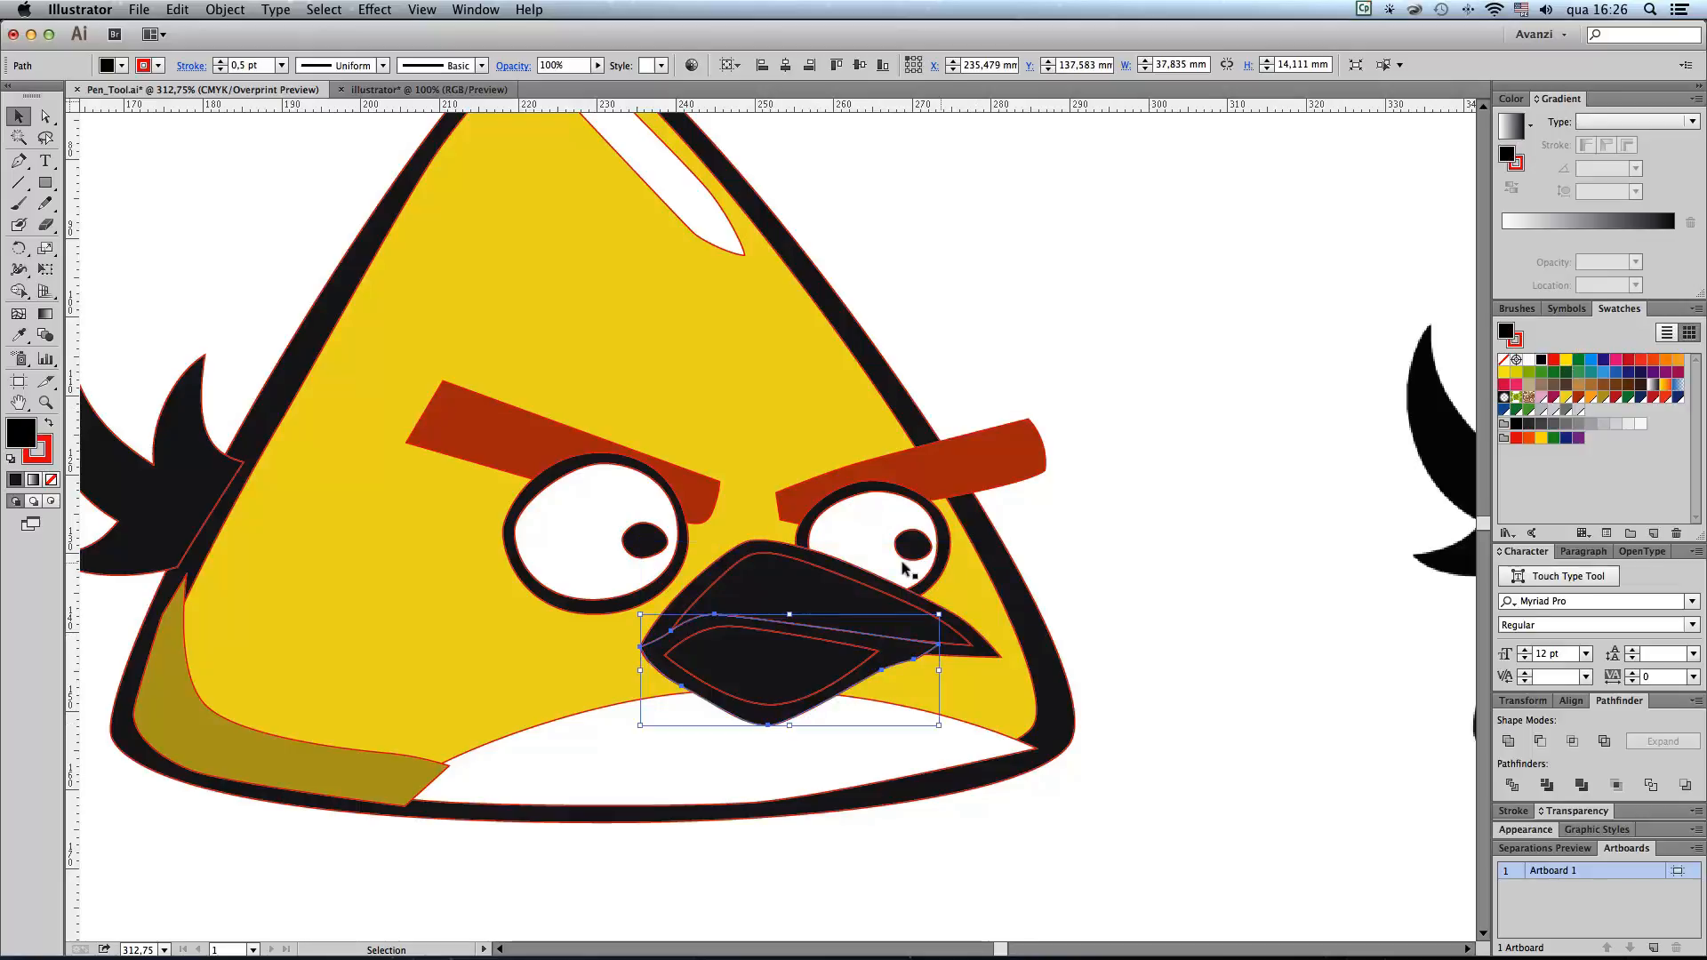
pyautogui.click(841, 576)
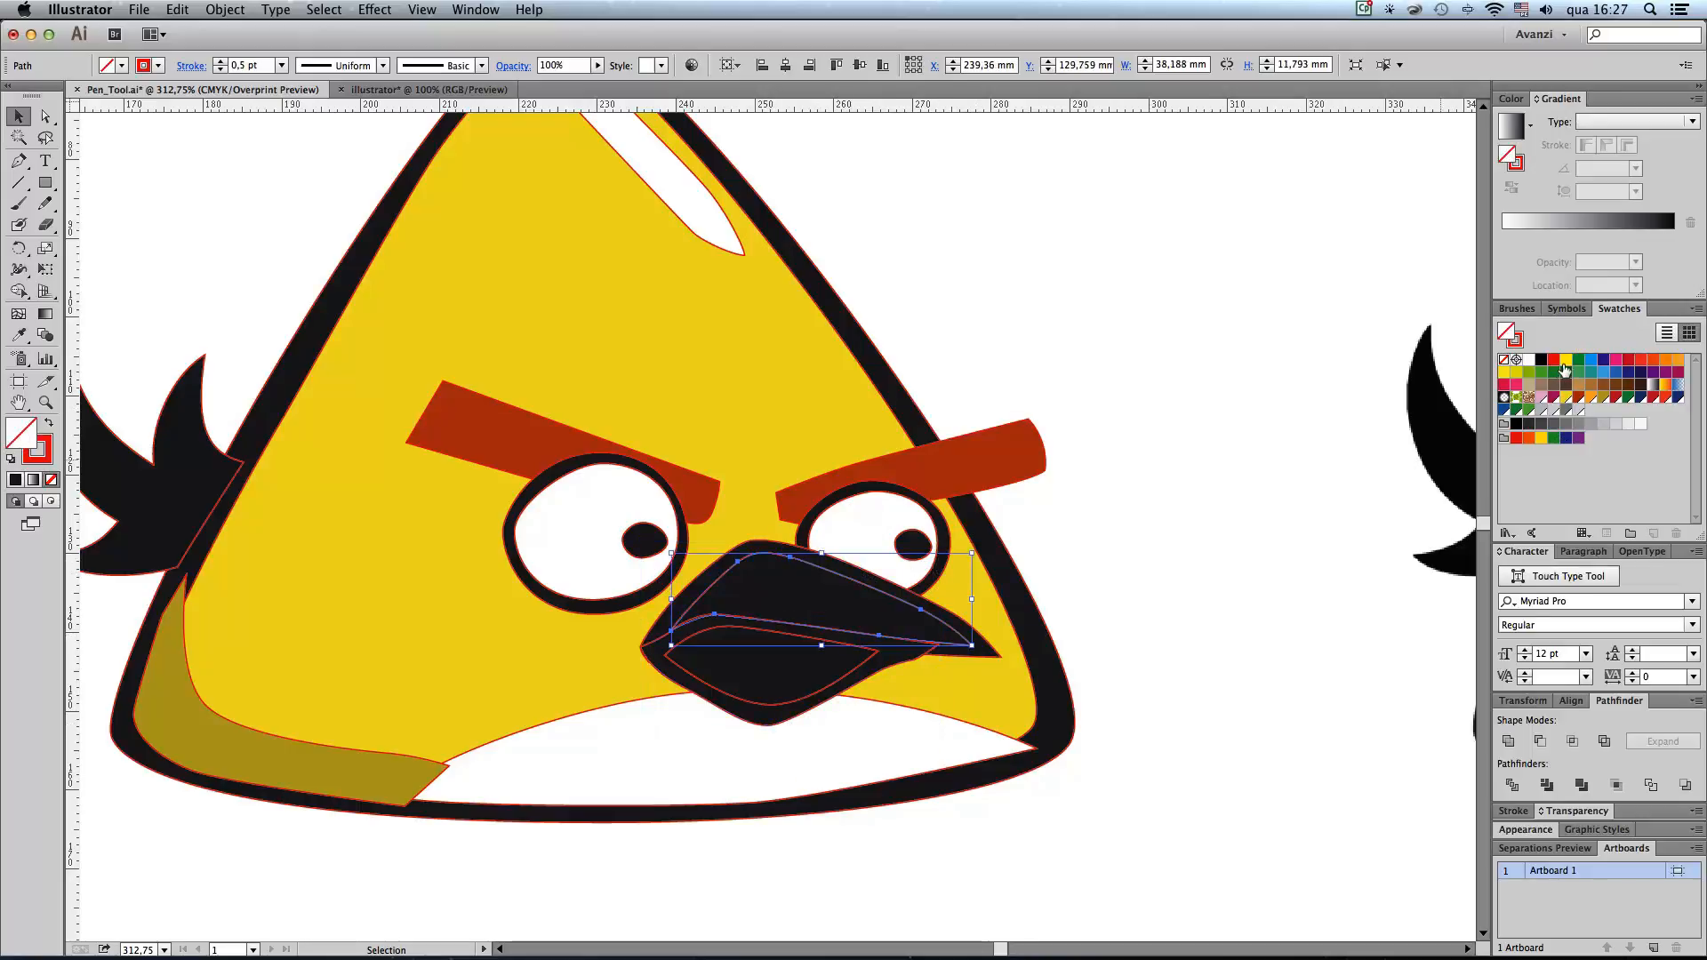
pyautogui.click(1590, 397)
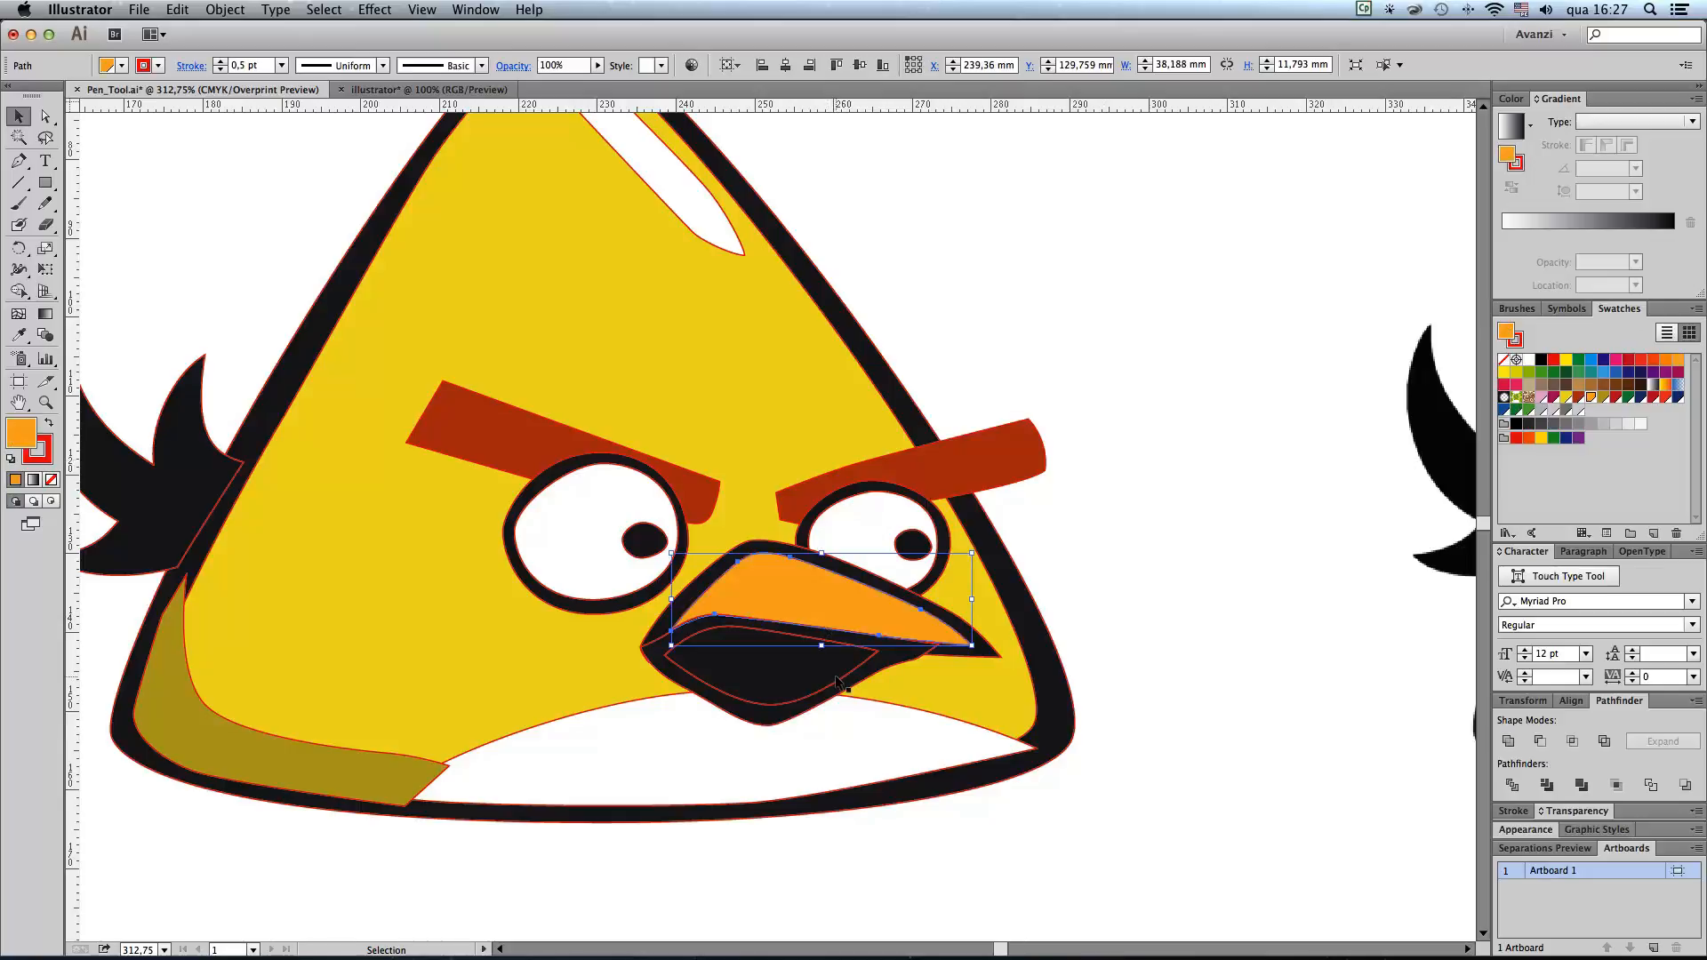
pyautogui.click(841, 681)
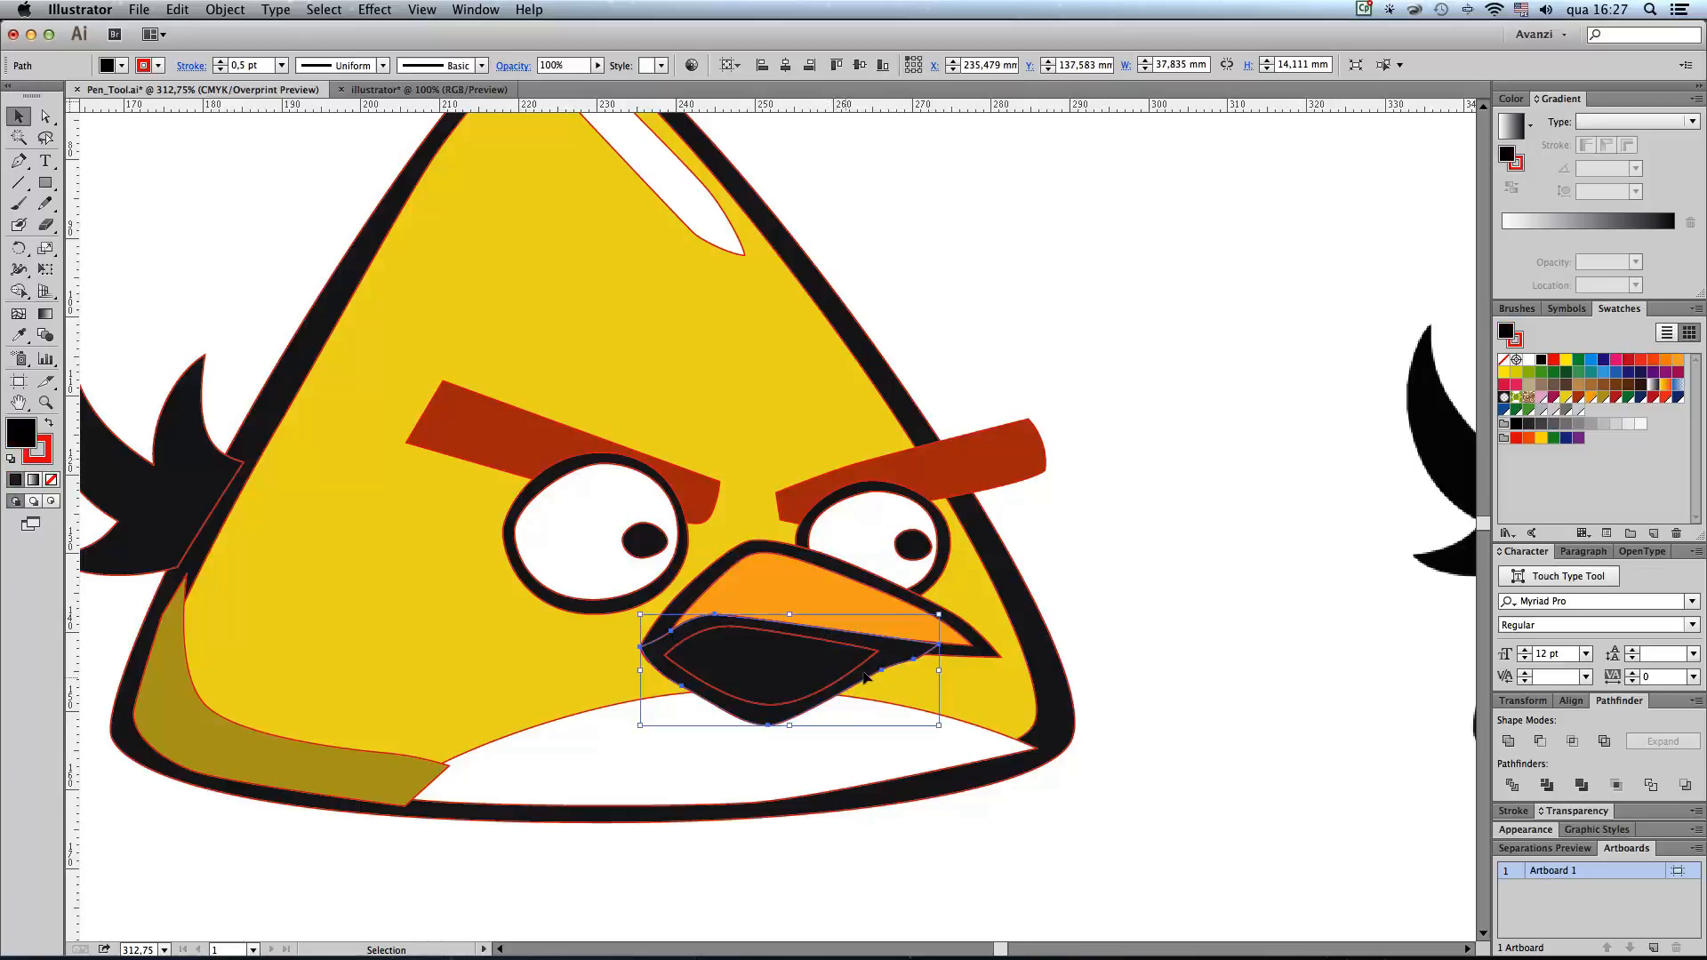
pyautogui.click(1590, 397)
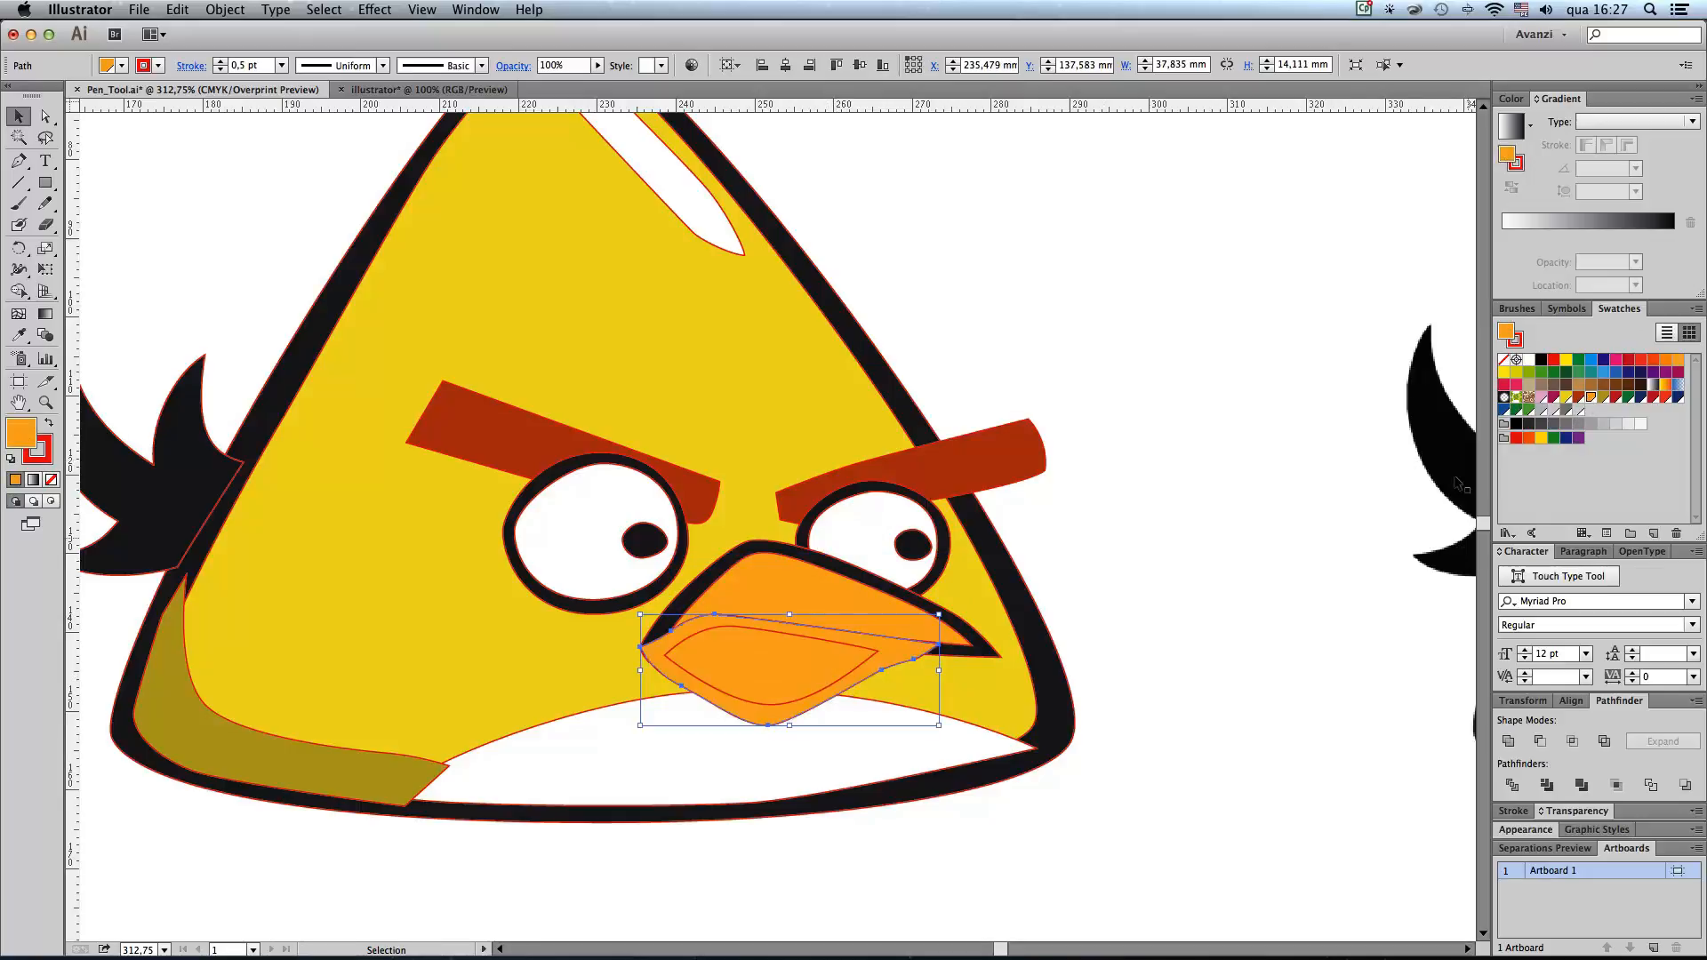
pyautogui.press('cmd+z')
# Step: Fill the inner shape of the lower beak with the orange swatch
pyautogui.click(866, 658)
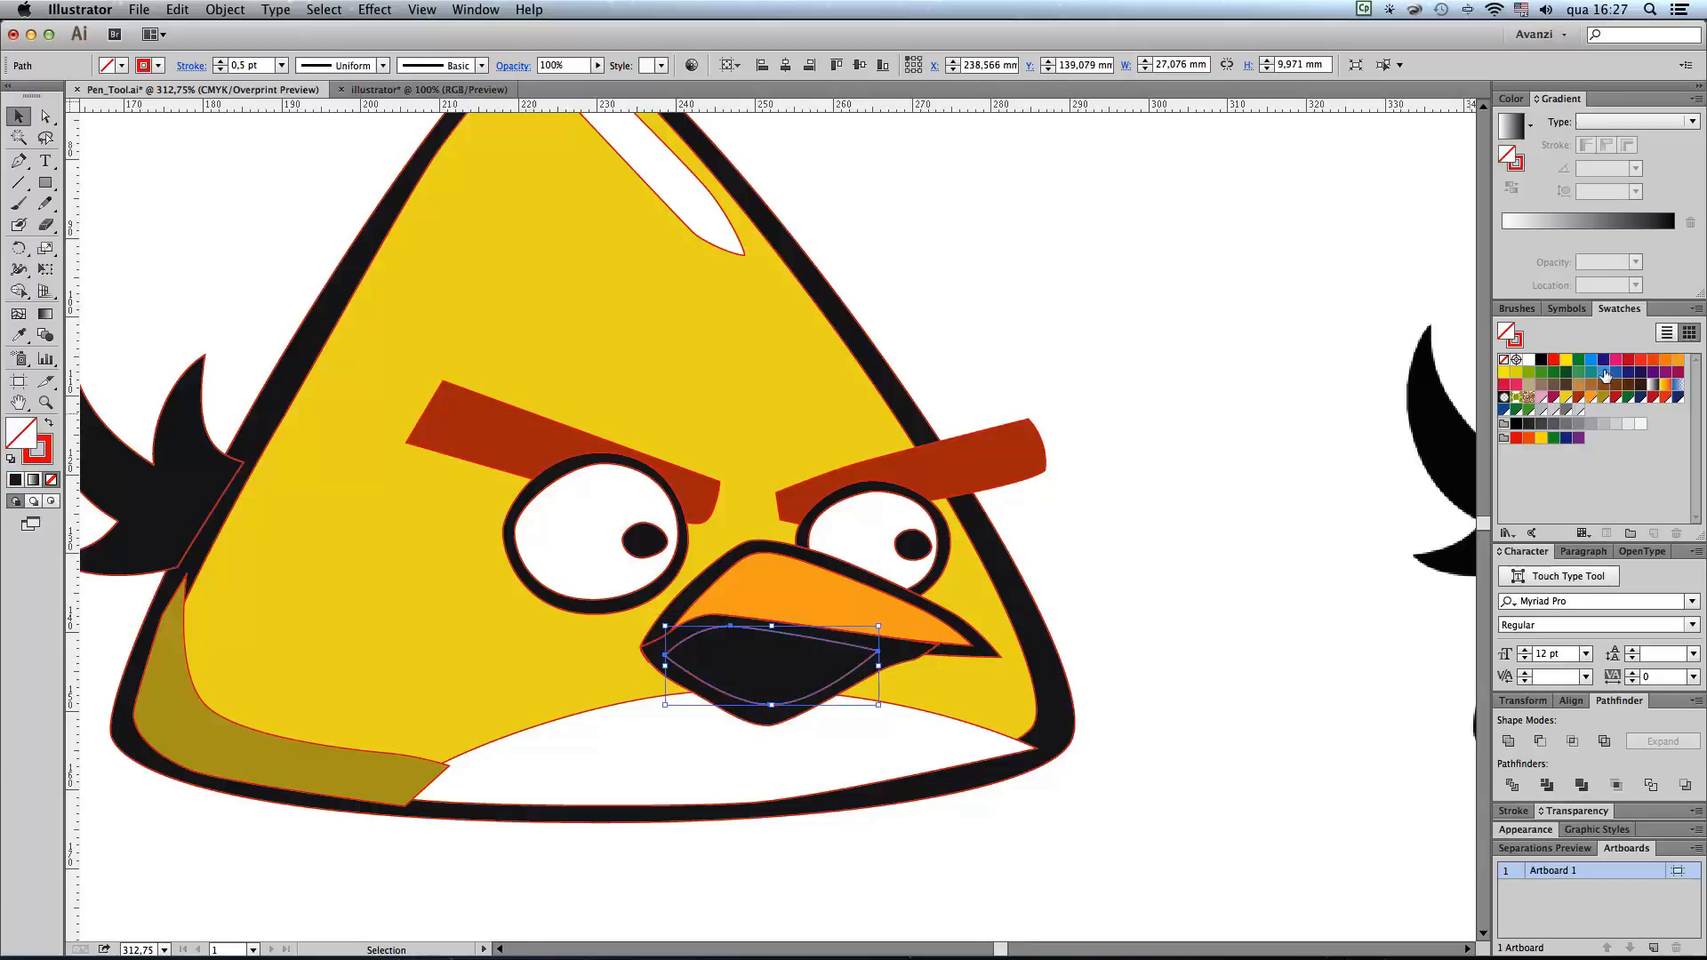
pyautogui.click(1589, 397)
pyautogui.click(1219, 461)
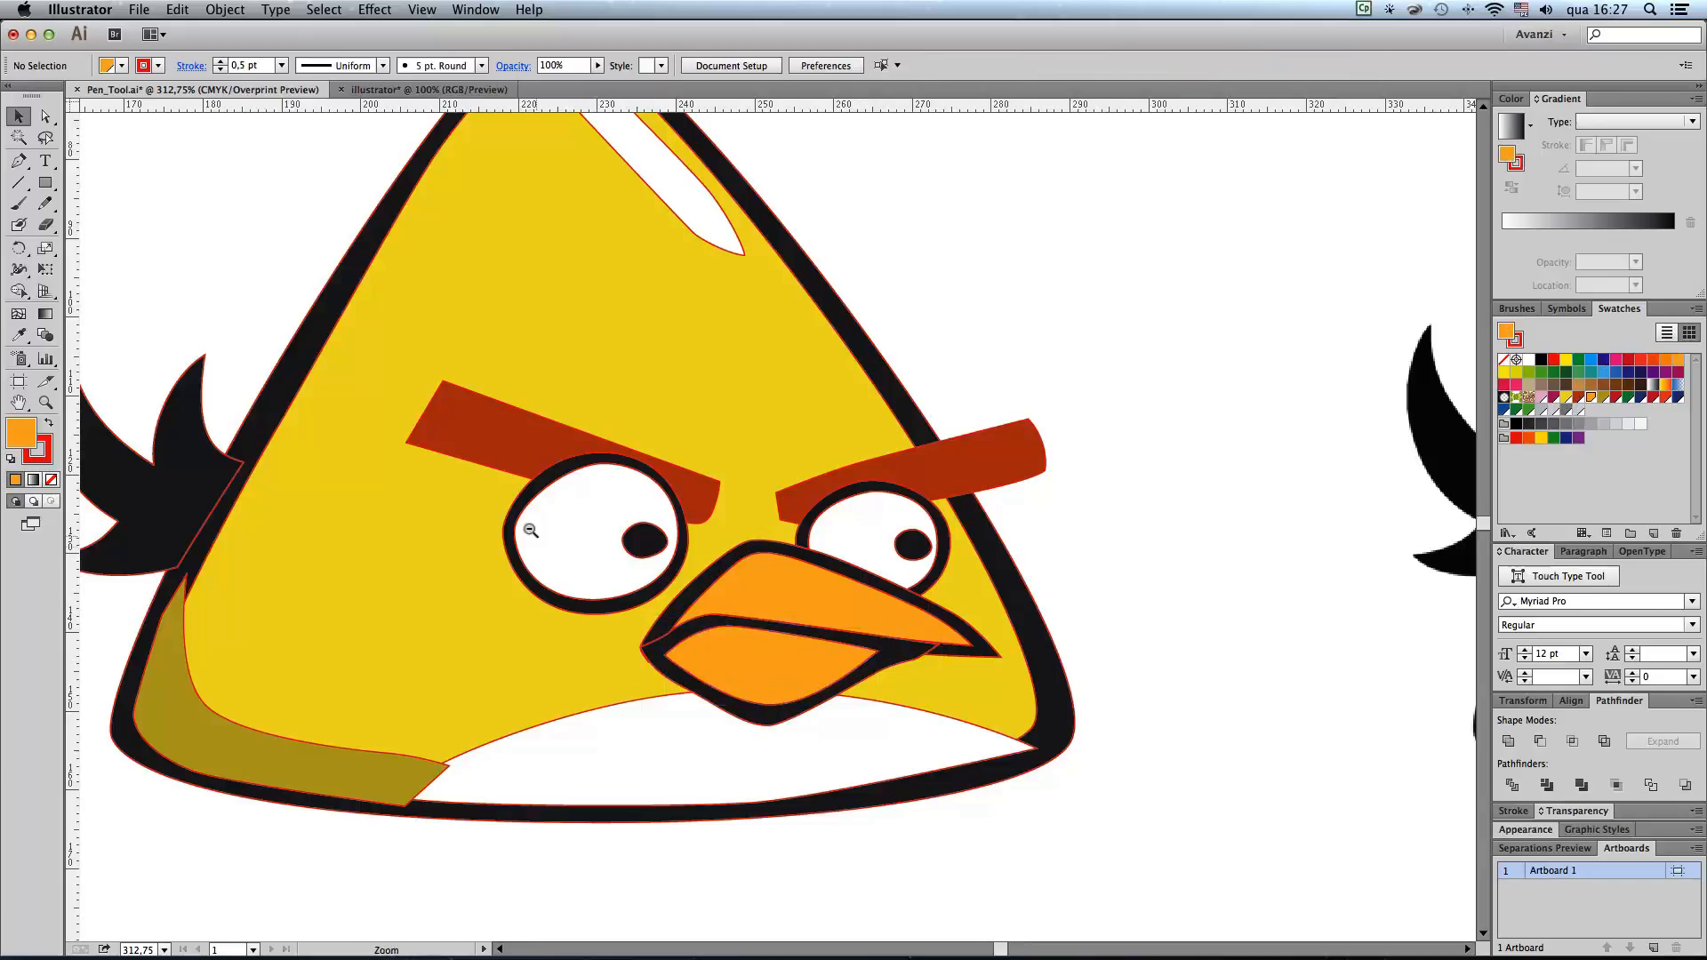
# Step: Select all the traced bird paths and set their stroke to None
pyautogui.keyDown('alt'); pyautogui.keyDown('super'); pyautogui.click(680, 538); pyautogui.keyUp('super'); pyautogui.keyUp('alt')
pyautogui.keyDown('alt'); pyautogui.keyDown('super'); pyautogui.click(825, 525); pyautogui.keyUp('super'); pyautogui.keyUp('alt')
pyautogui.keyDown('alt'); pyautogui.keyDown('super'); pyautogui.click(825, 525); pyautogui.keyUp('super'); pyautogui.keyUp('alt')
pyautogui.moveTo(1022, 547); pyautogui.dragTo(902, 620)
pyautogui.moveTo(339, 261); pyautogui.dragTo(950, 786)
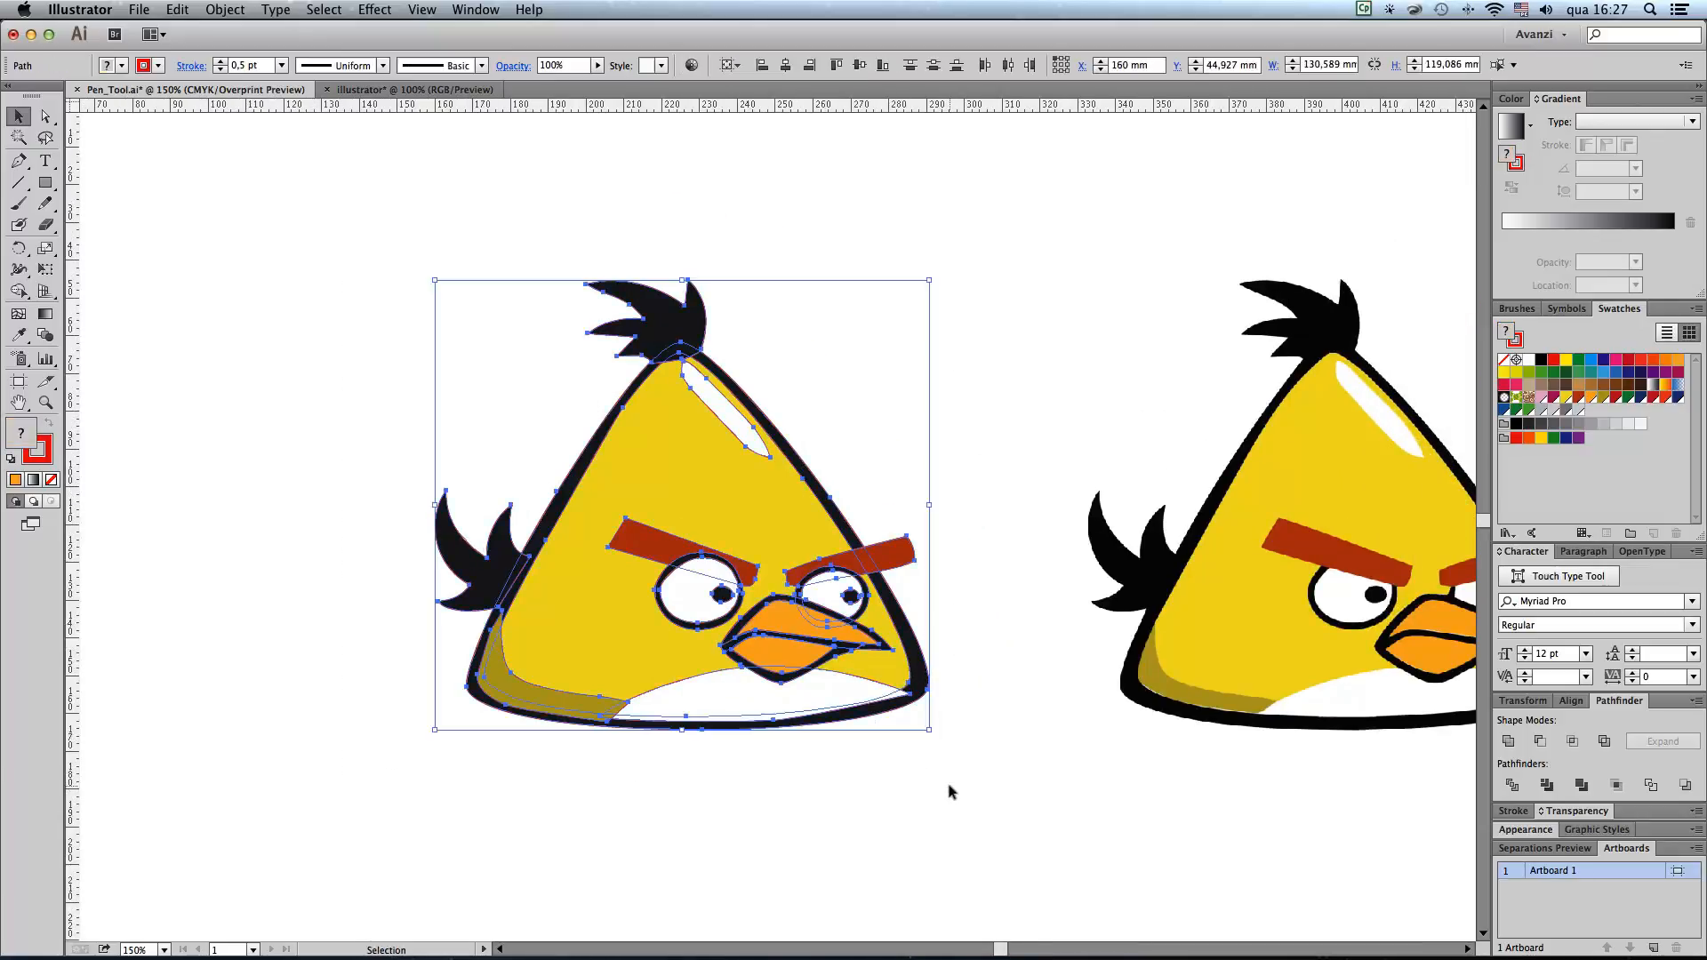
pyautogui.click(158, 64)
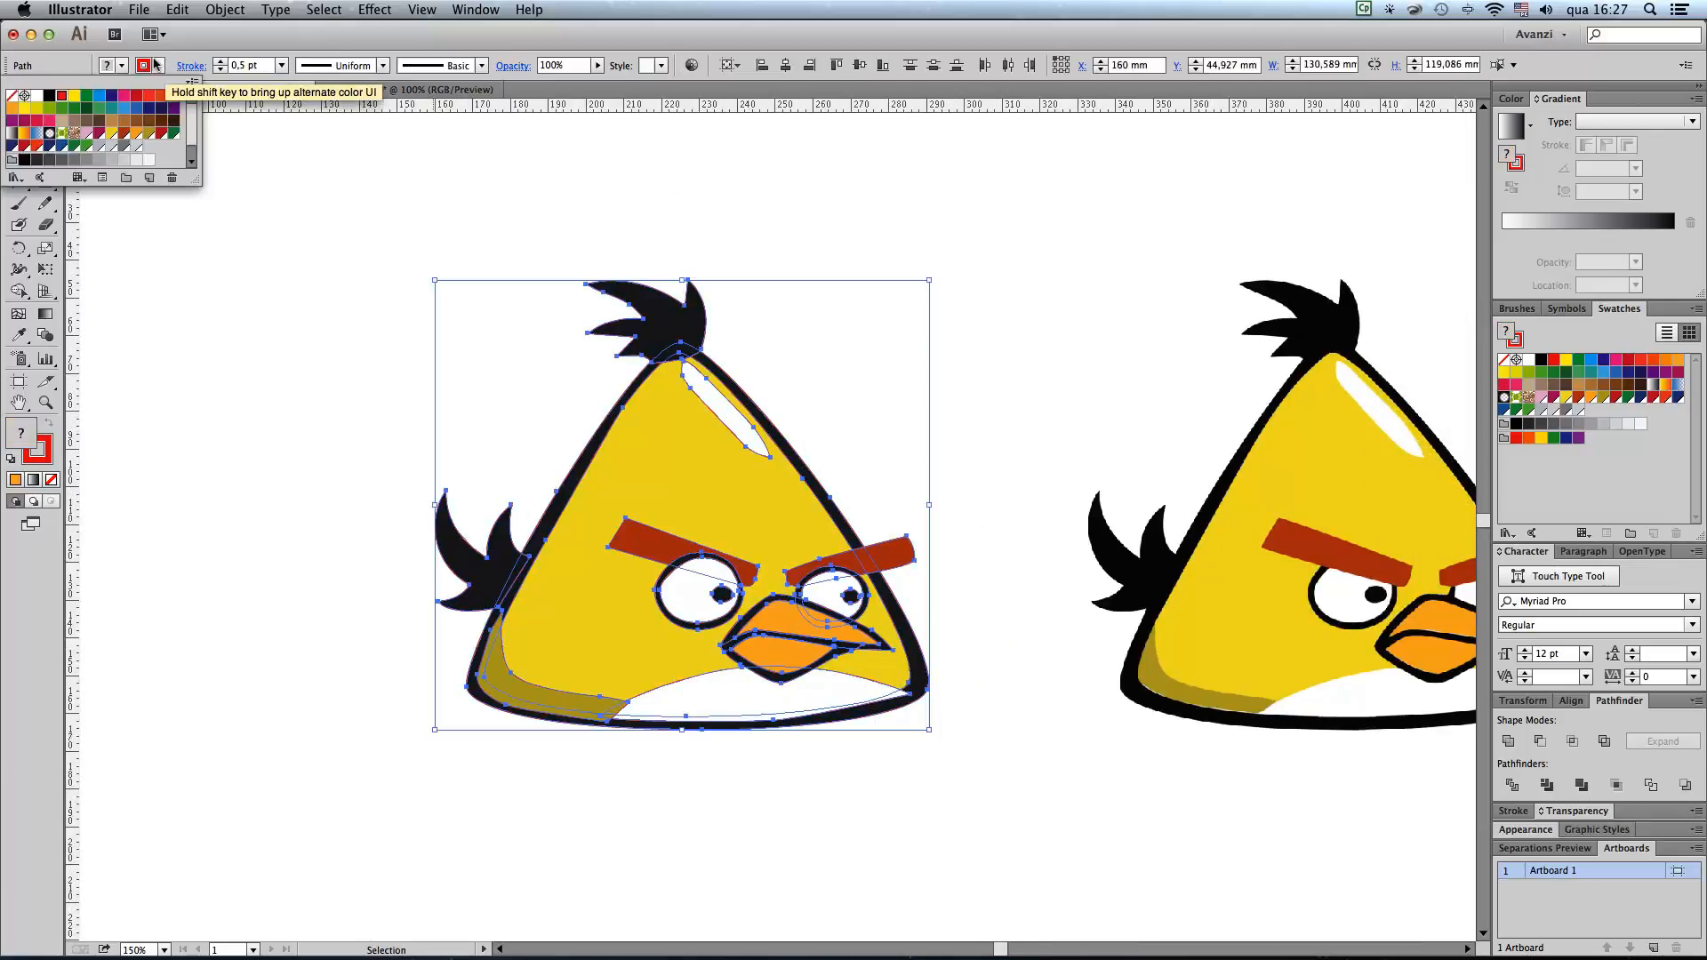
pyautogui.click(12, 96)
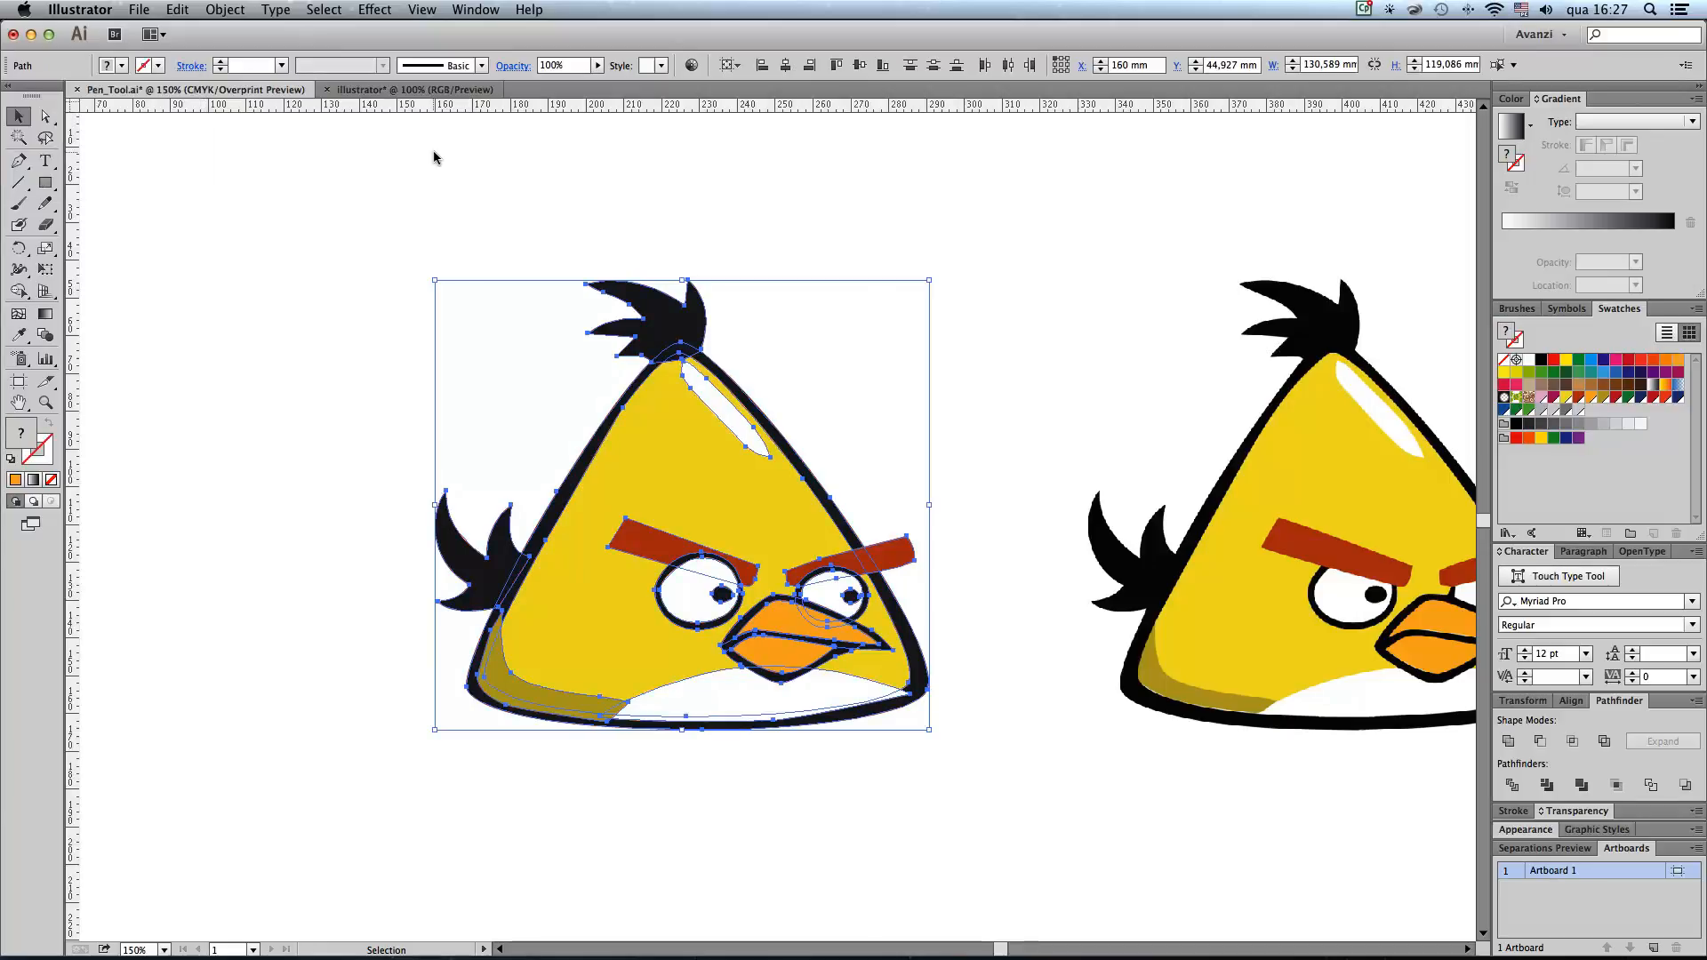
pyautogui.click(413, 178)
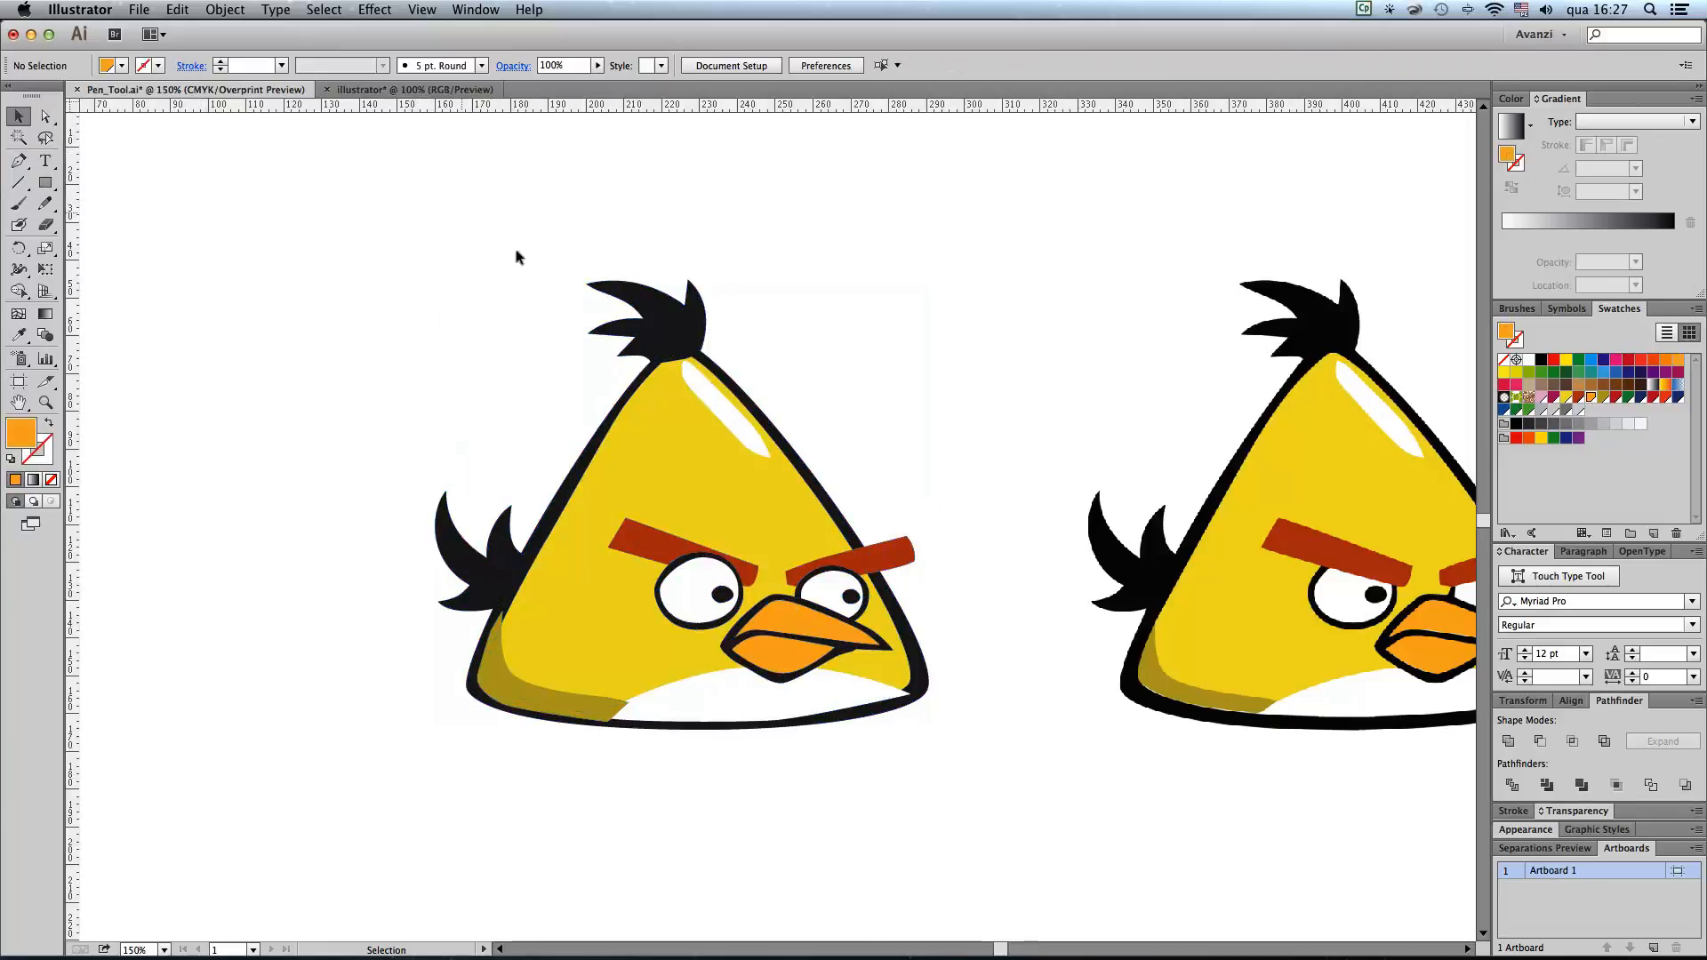
pyautogui.moveTo(432, 229); pyautogui.dragTo(1027, 811)
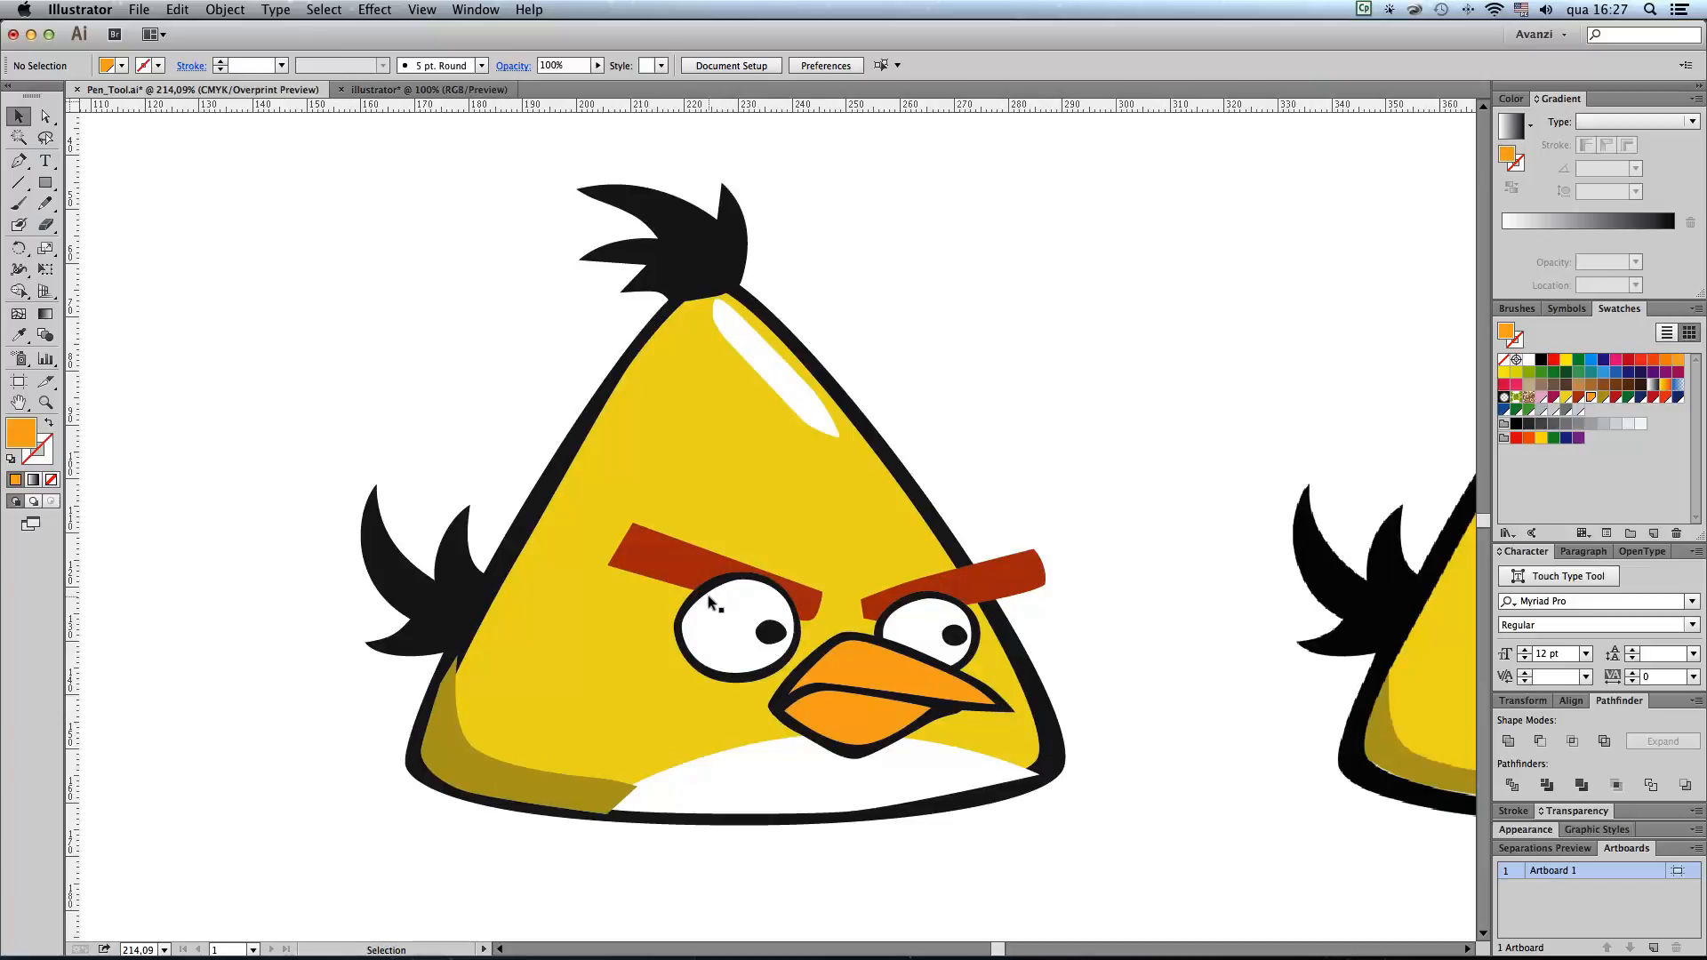
# Step: Group the pupil, white and black contour of the larger eye, and test the group by moving it and undoing the move
pyautogui.click(770, 632)
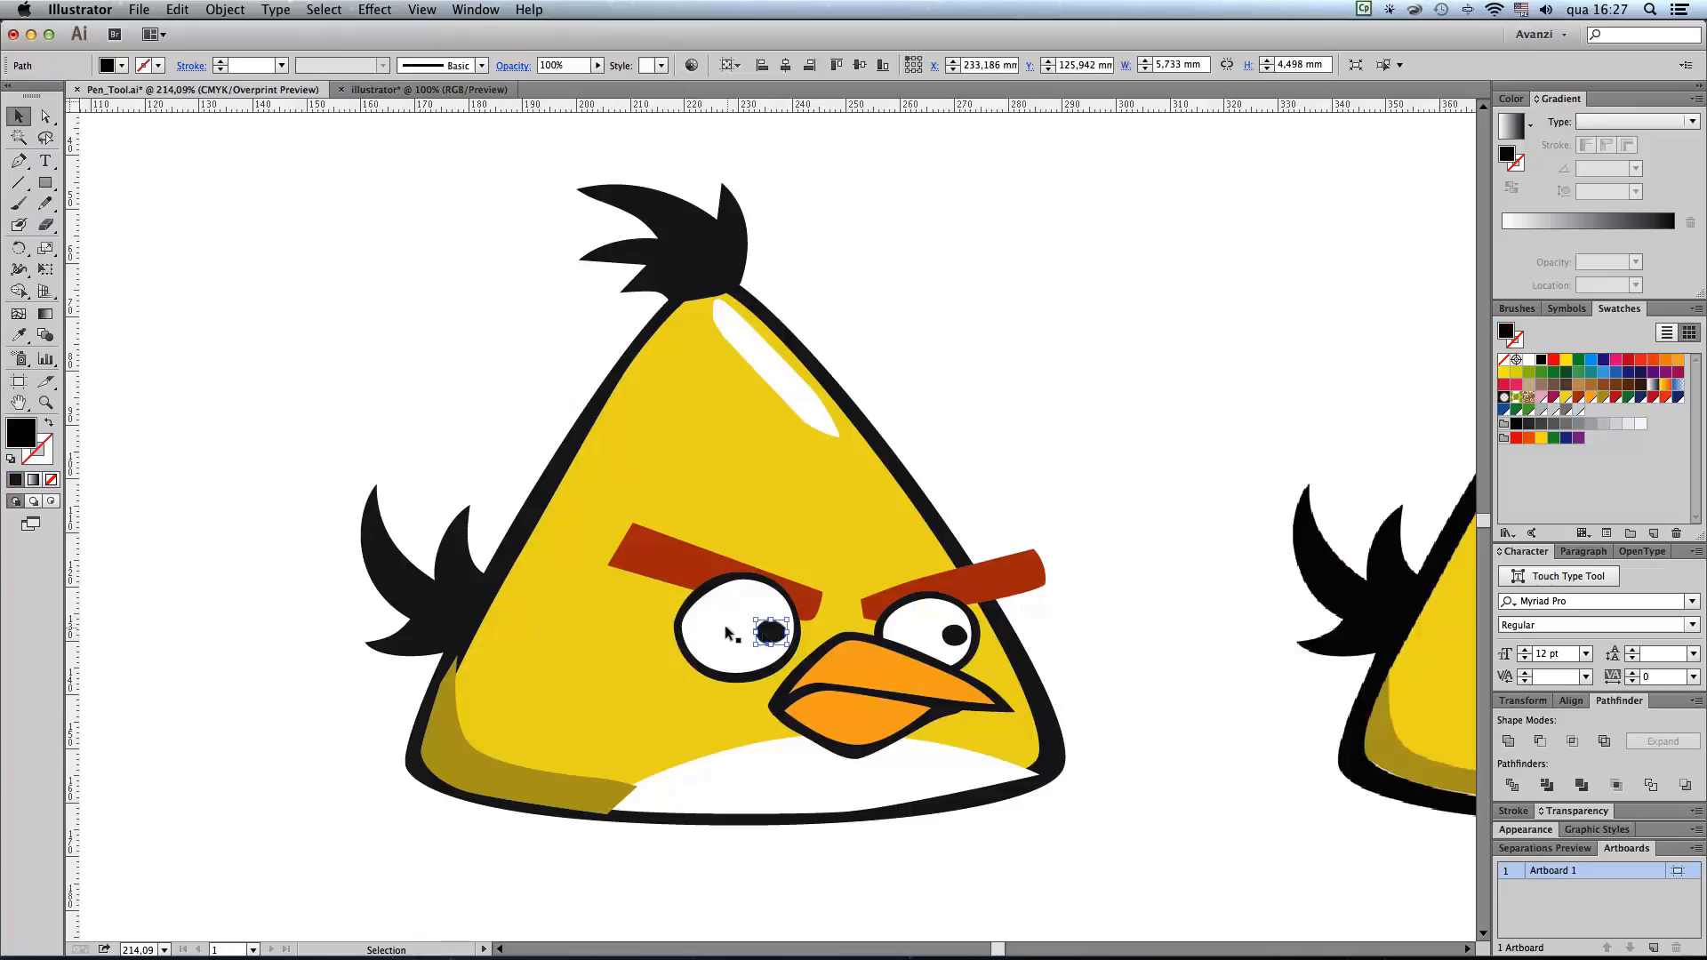
pyautogui.keyDown('shift'); pyautogui.click(718, 624); pyautogui.keyUp('shift')
pyautogui.keyDown('shift'); pyautogui.click(706, 586); pyautogui.keyUp('shift')
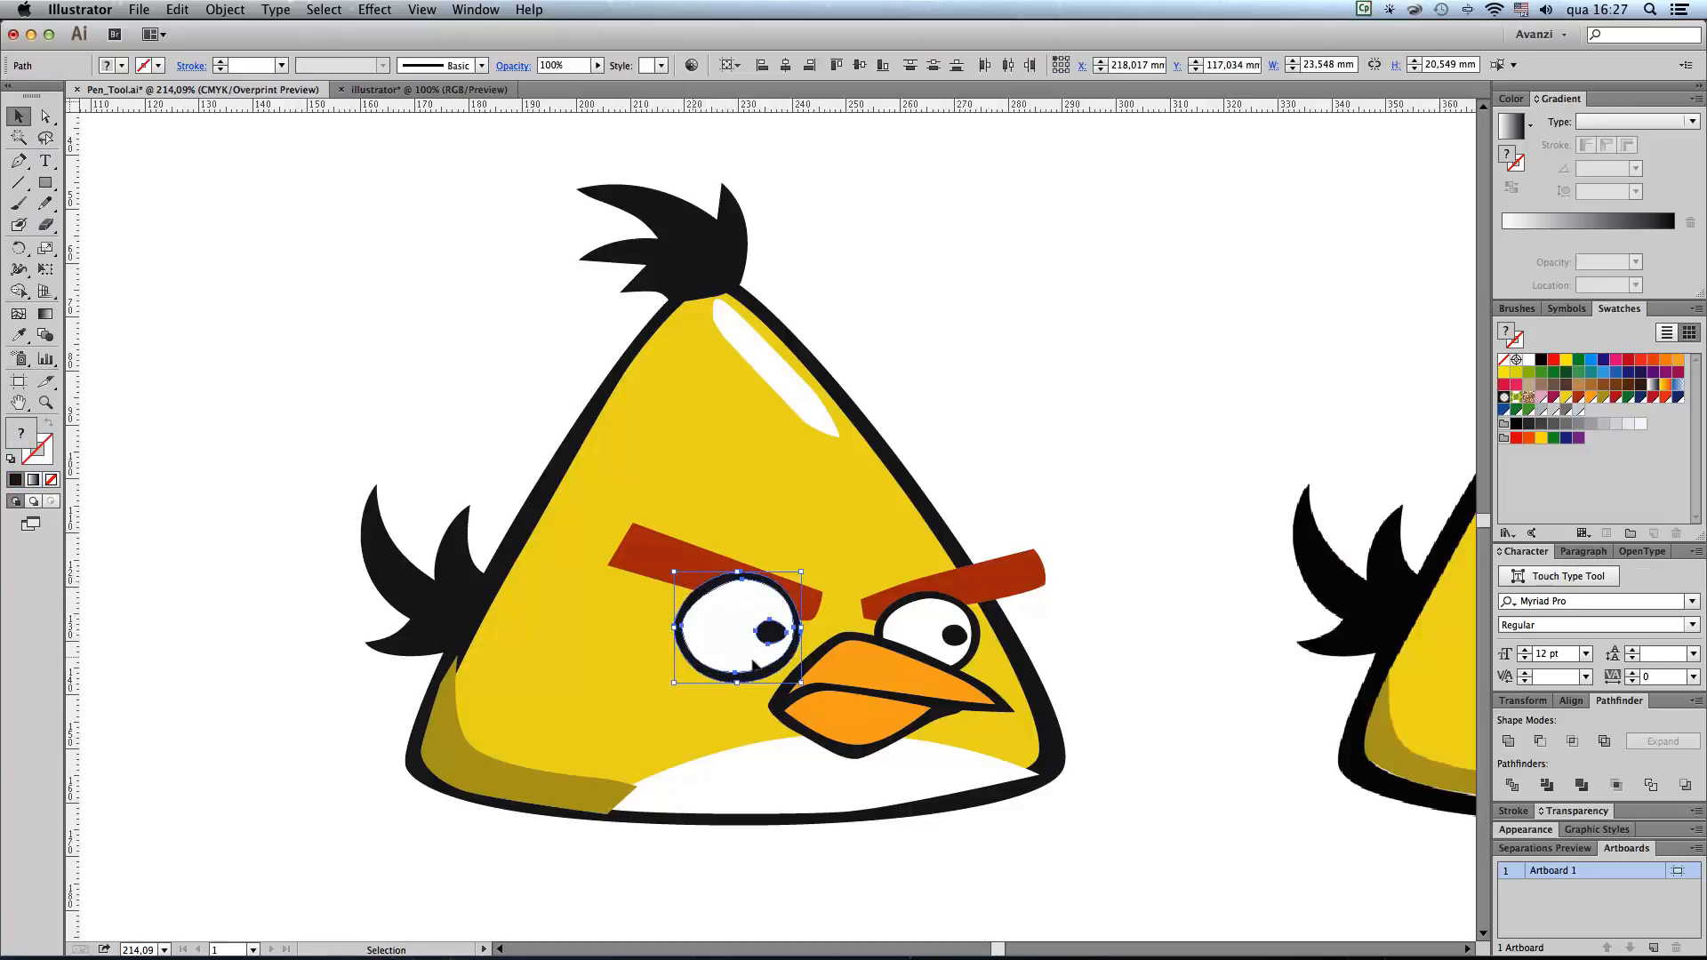
pyautogui.click(221, 9)
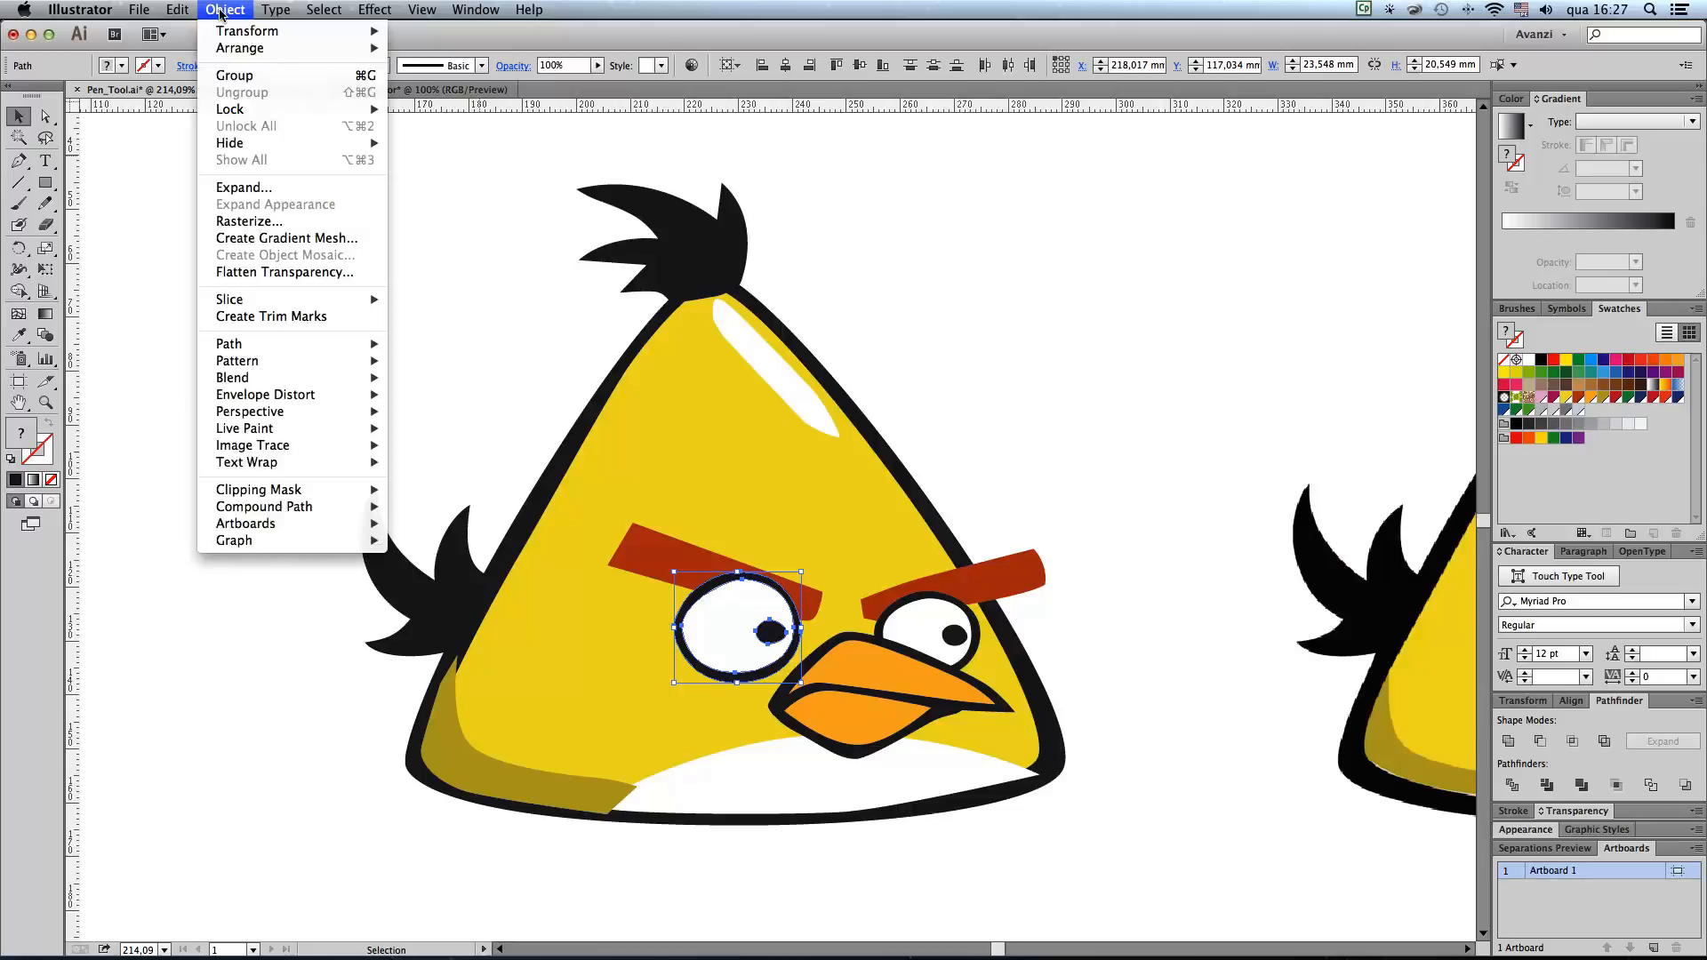
pyautogui.click(247, 81)
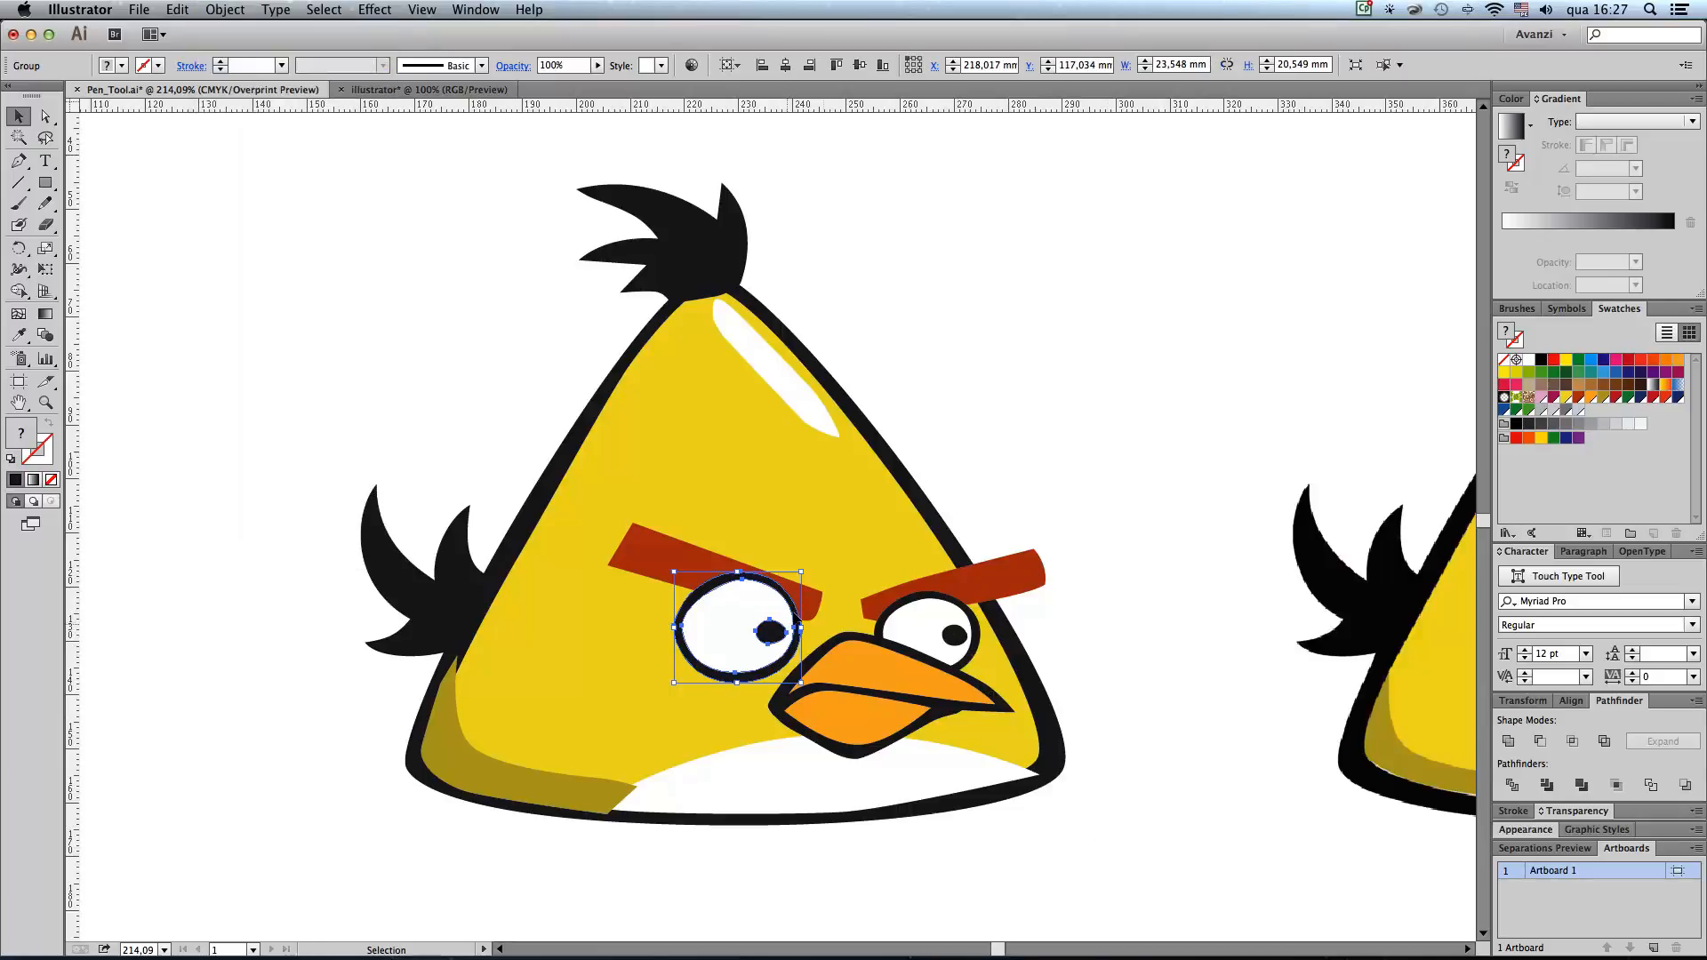
pyautogui.moveTo(771, 634); pyautogui.dragTo(729, 634)
pyautogui.press('super+z')
# Step: Group the pupil, white and black contour of the smaller eye
pyautogui.click(956, 636)
pyautogui.keyDown('shift'); pyautogui.click(926, 616); pyautogui.keyUp('shift')
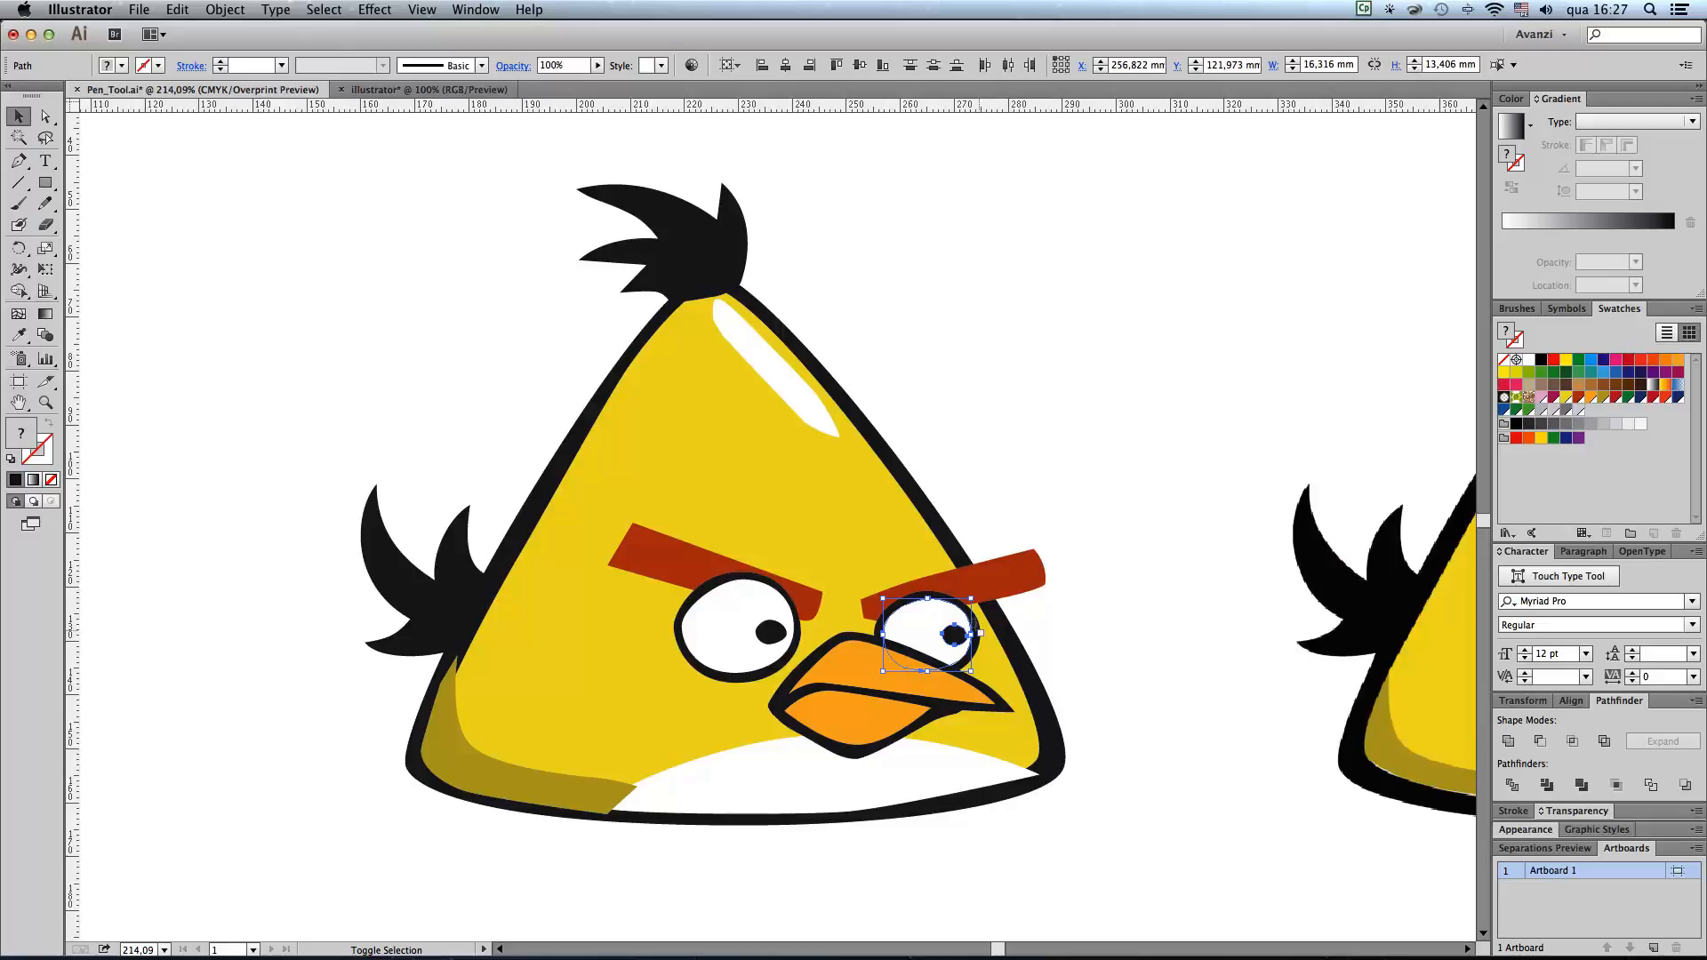
pyautogui.keyDown('shift'); pyautogui.click(980, 654); pyautogui.keyUp('shift')
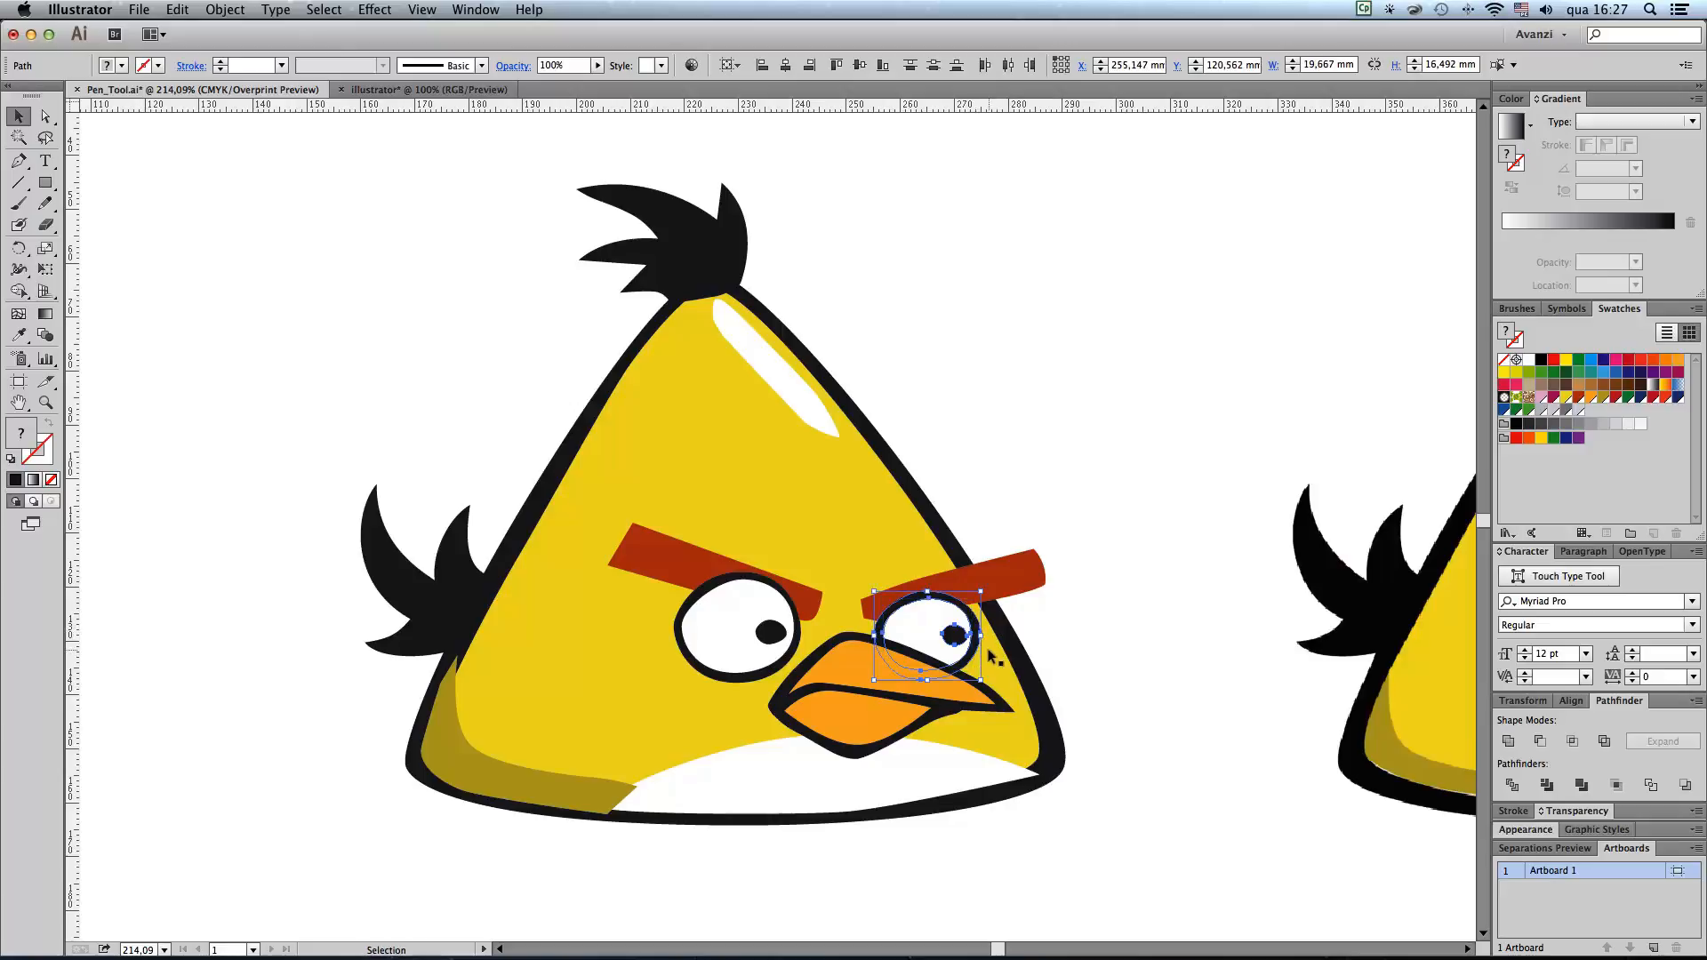
pyautogui.press('super+g')
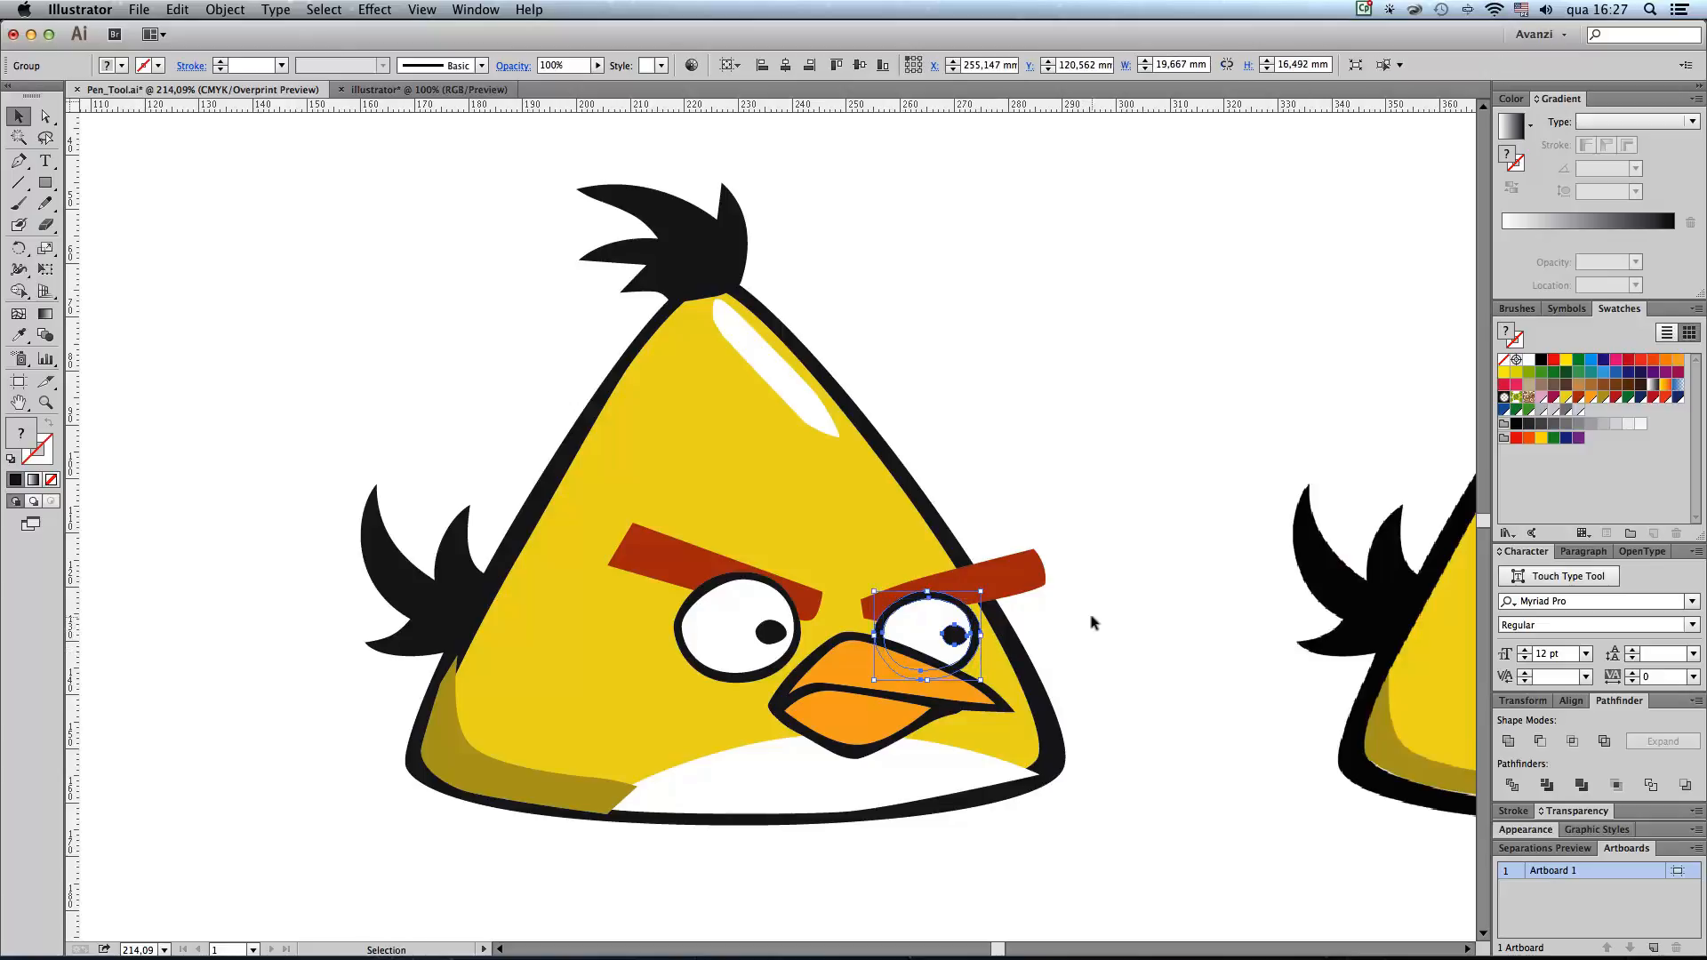
pyautogui.click(1092, 622)
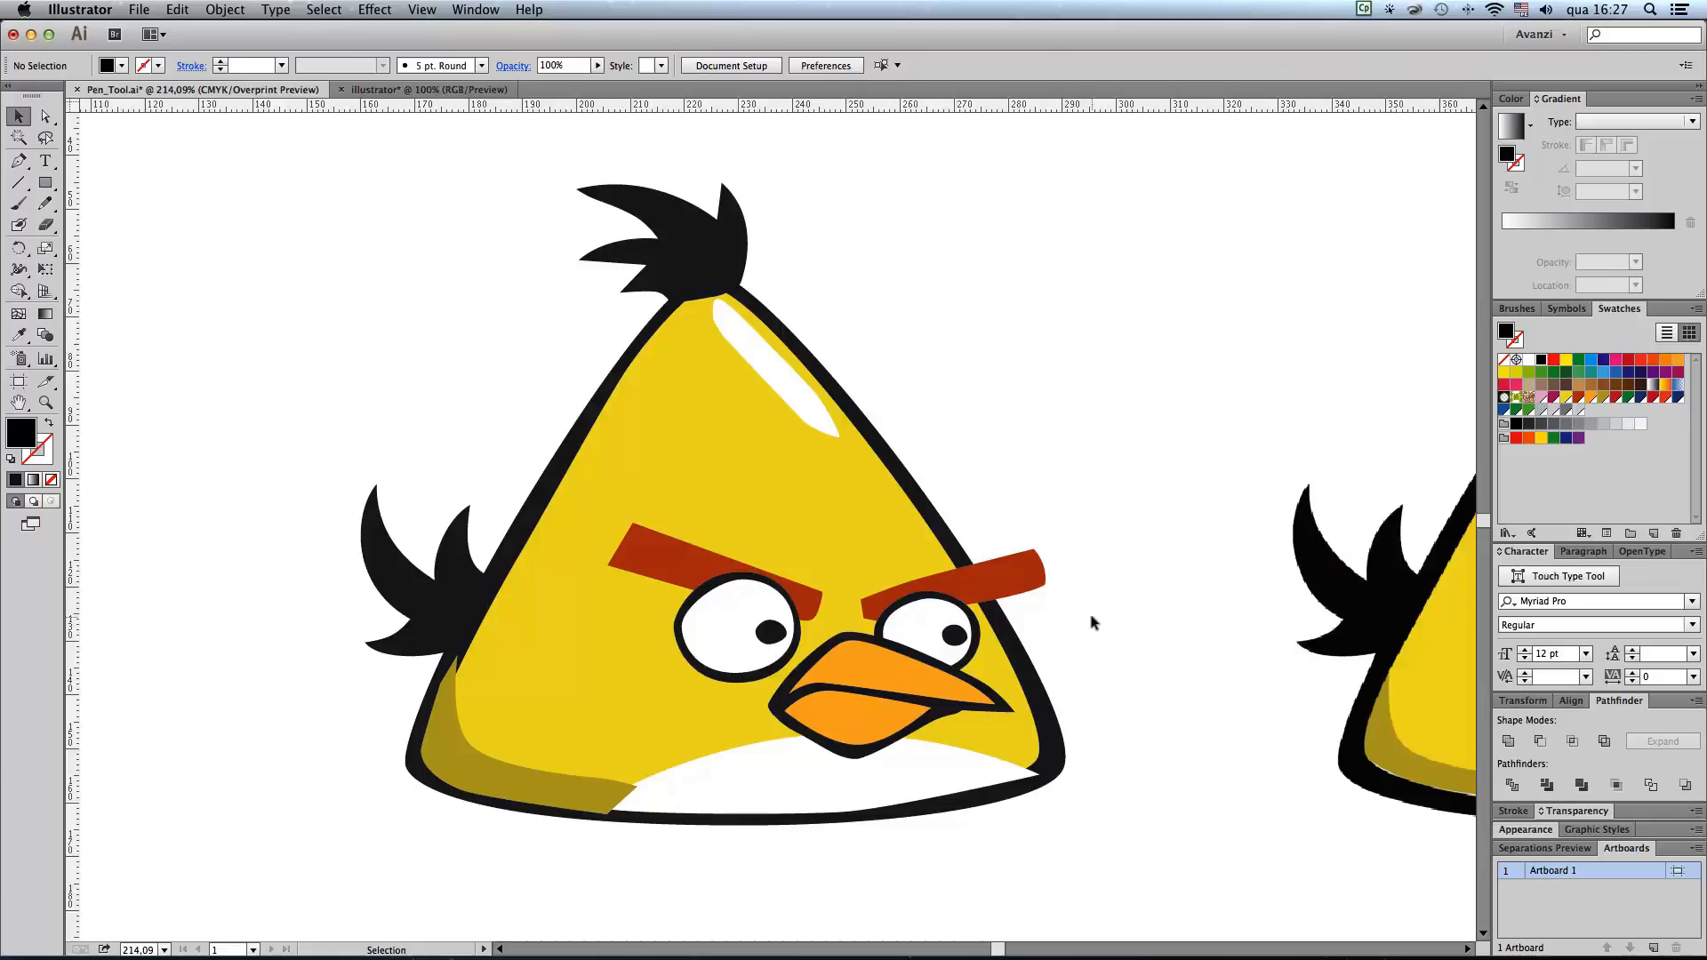
# Step: Group the orange shape and black contour of the upper beak, and do the same for the lower beak
pyautogui.click(928, 679)
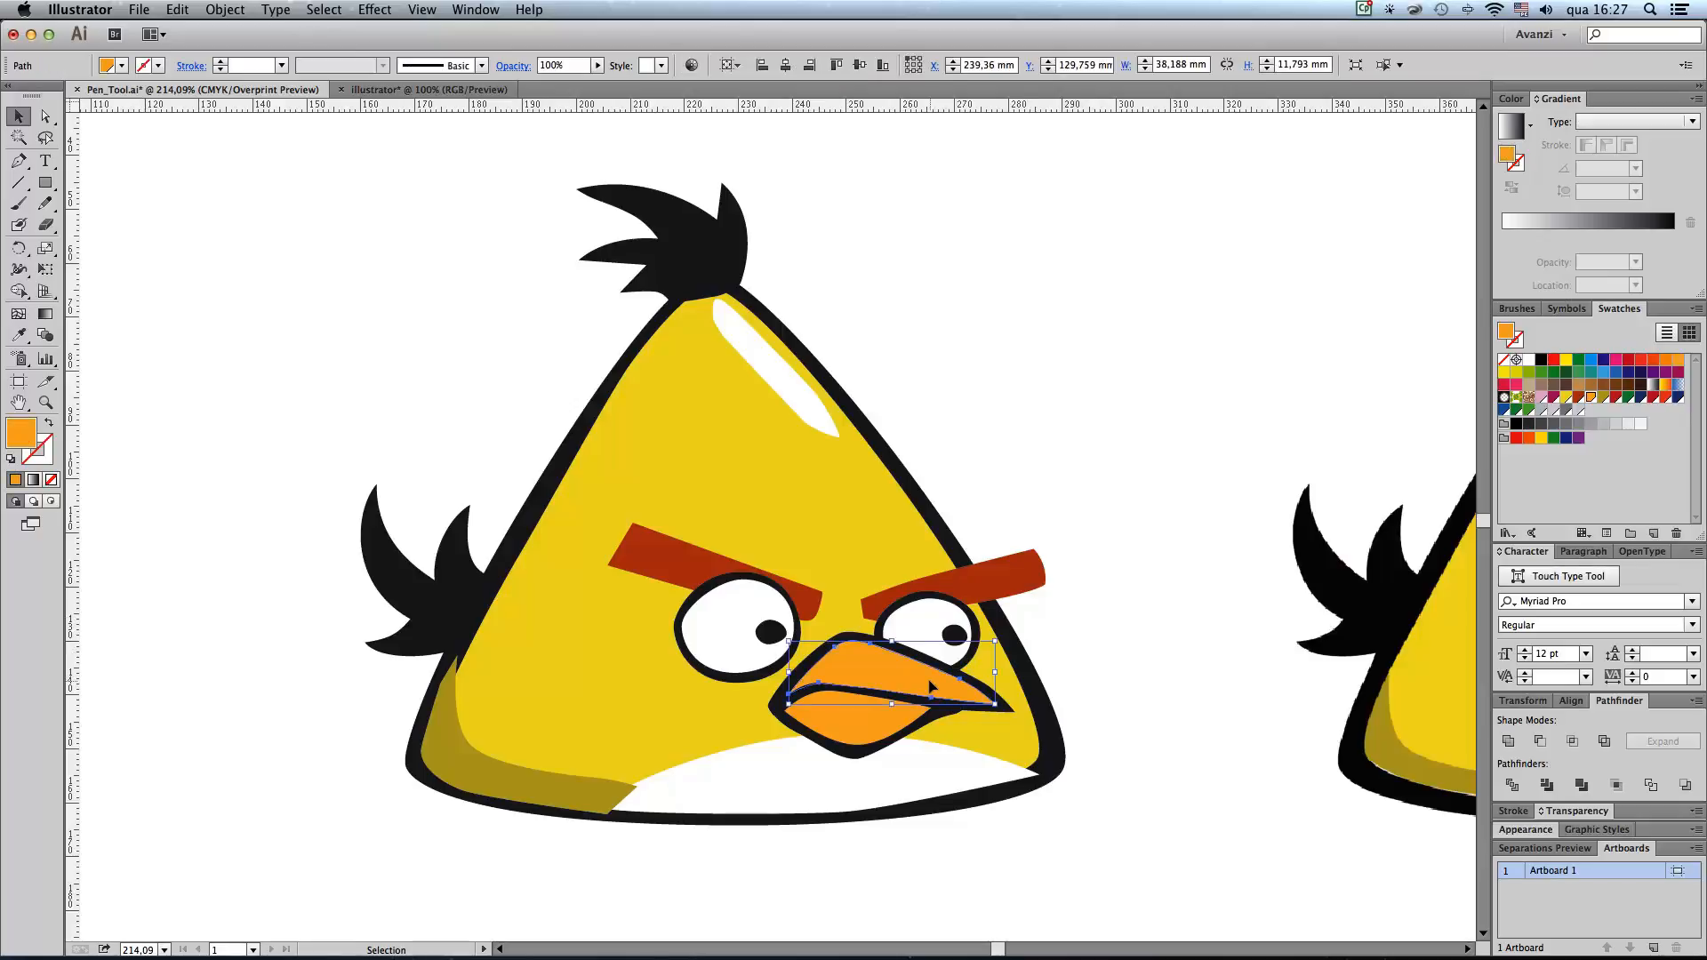
pyautogui.keyDown('shift'); pyautogui.click(1012, 709); pyautogui.keyUp('shift')
pyautogui.press('a')
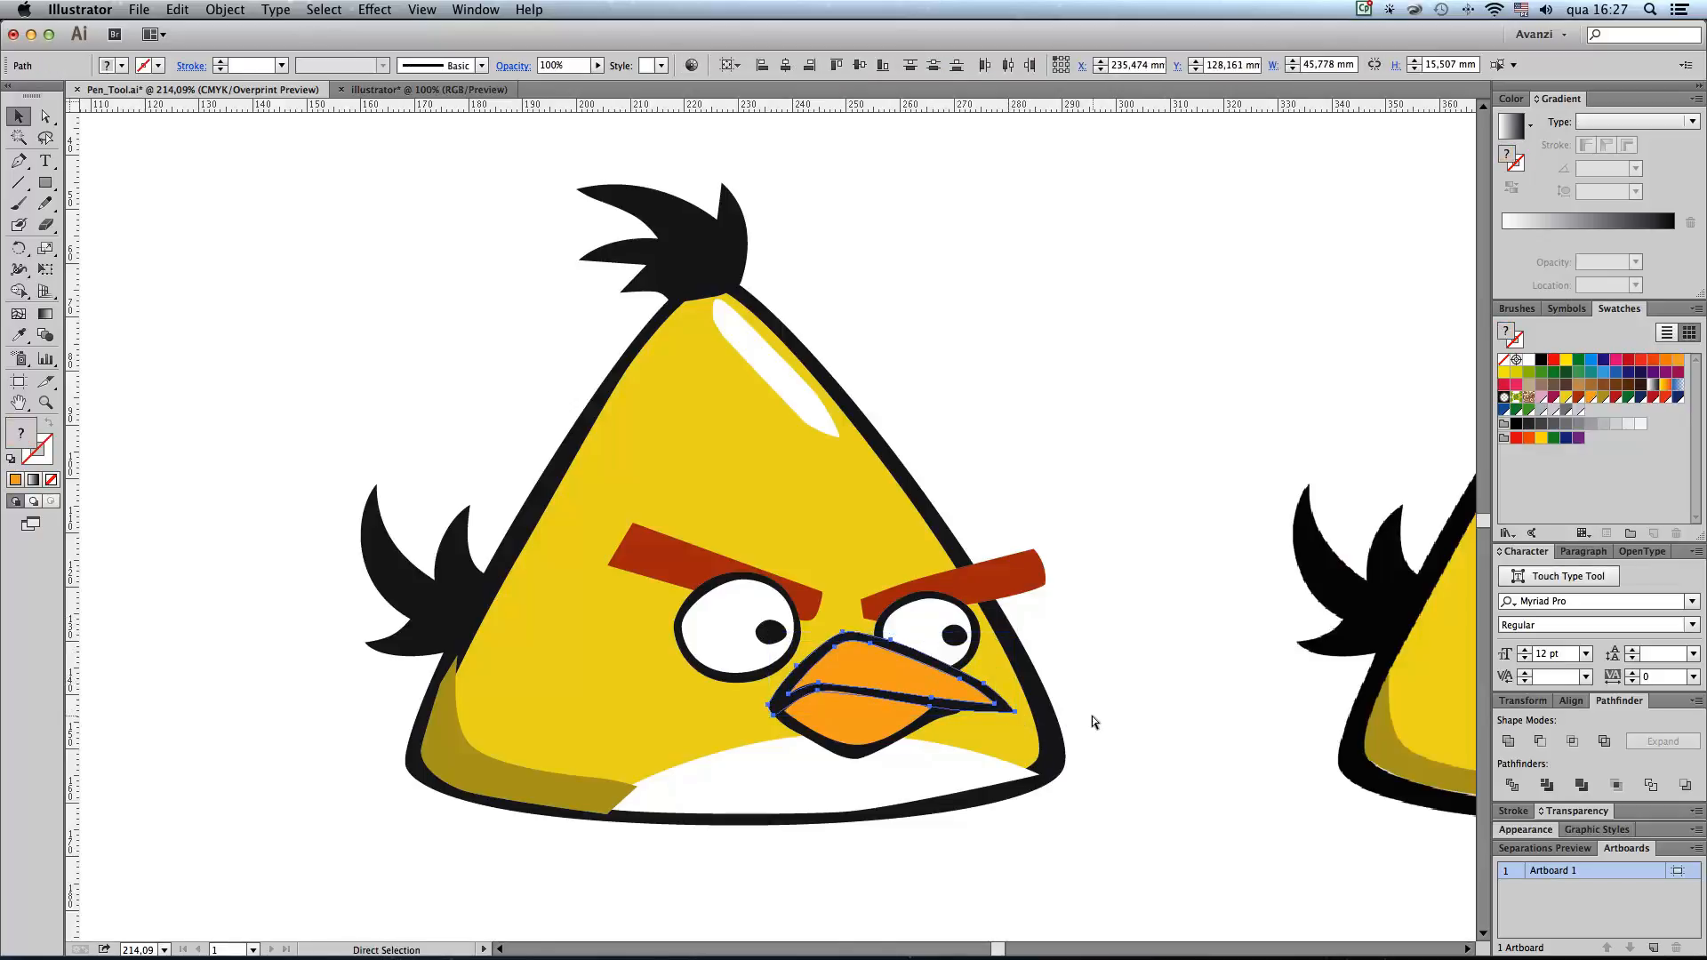
pyautogui.press('v')
pyautogui.click(867, 744)
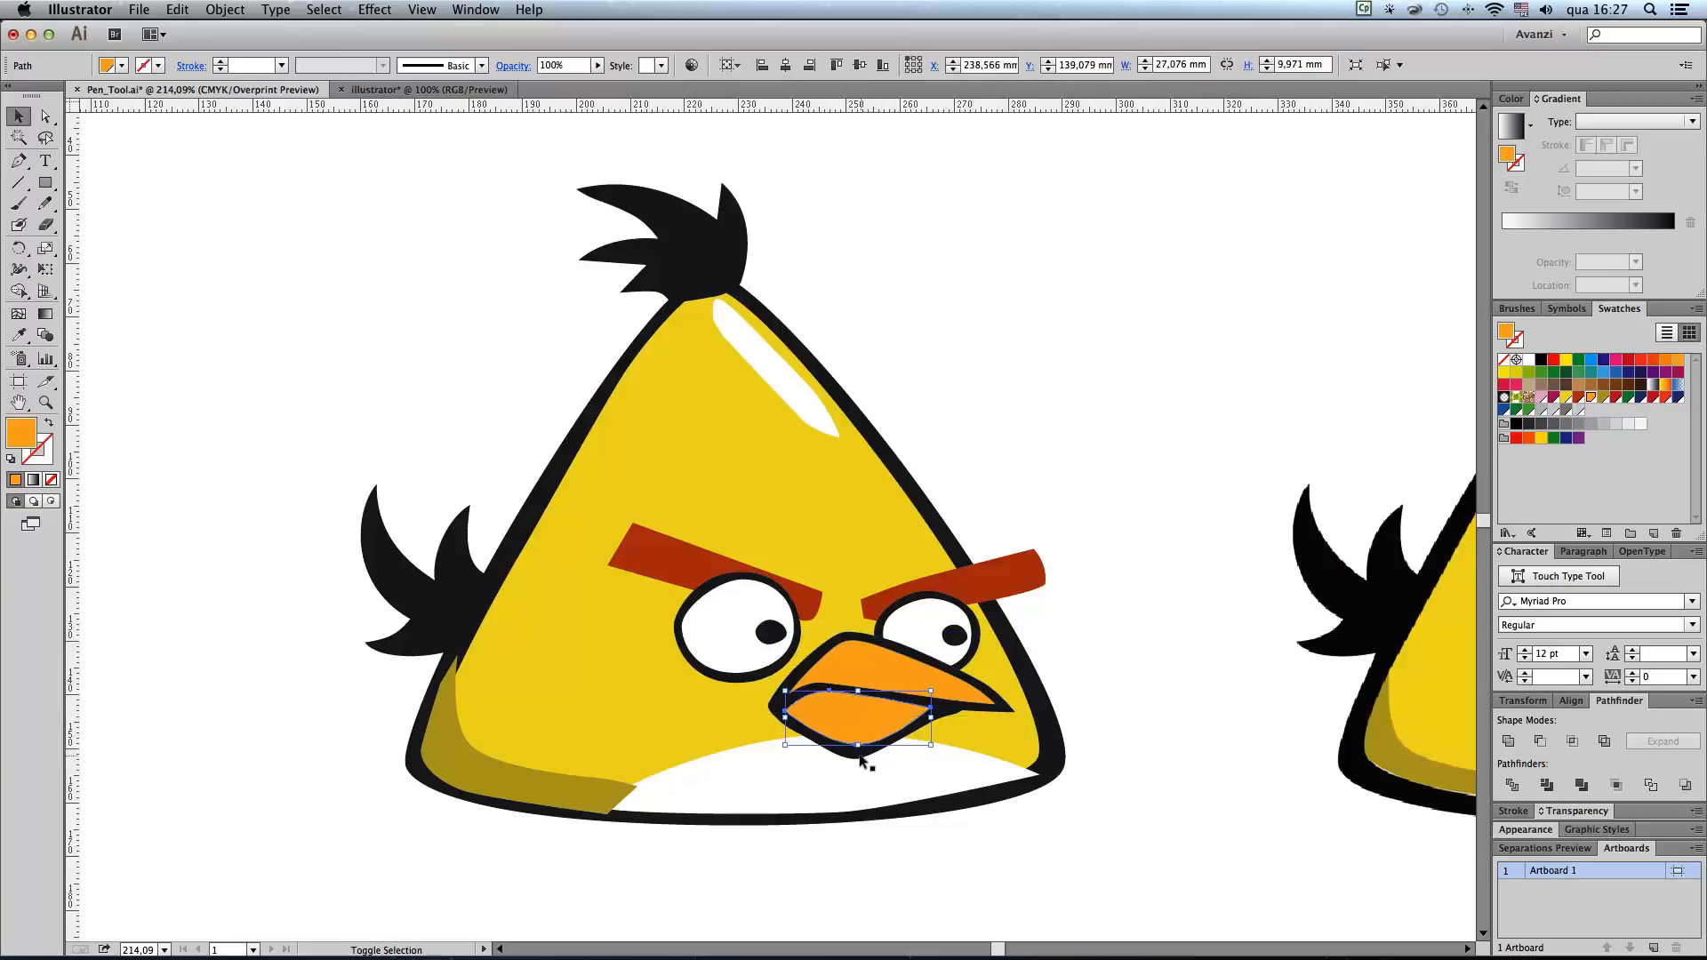
pyautogui.click(1123, 757)
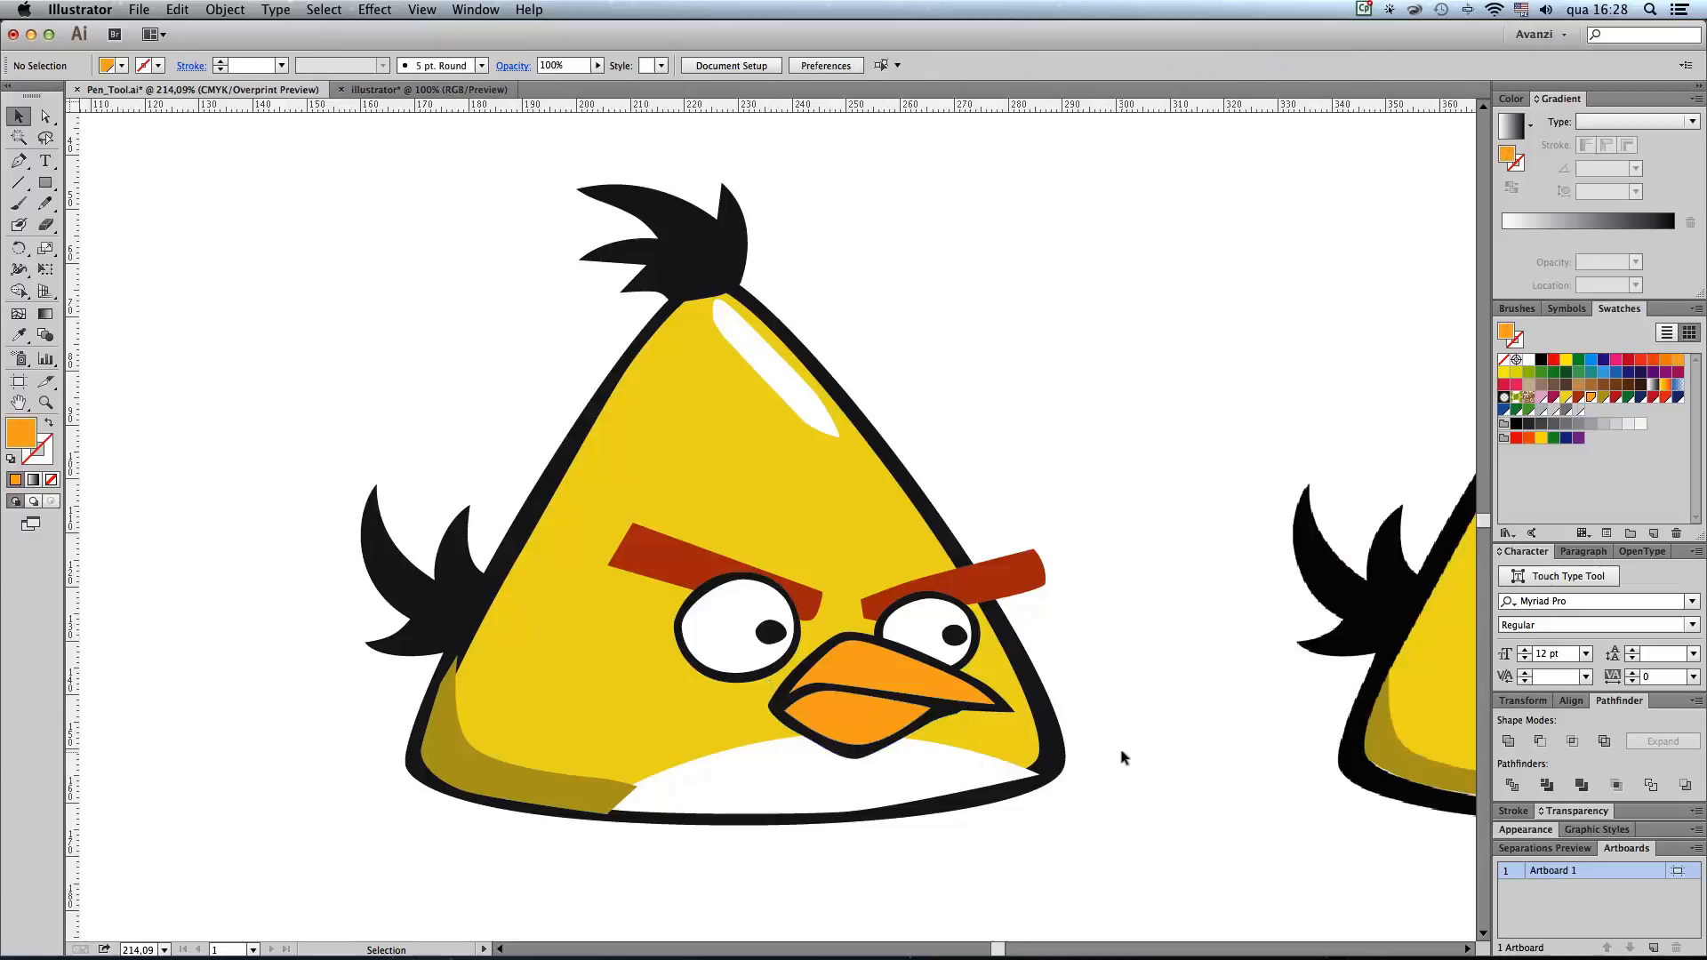
# Step: Send the black head tuft to the back of the stacking order
pyautogui.click(698, 254)
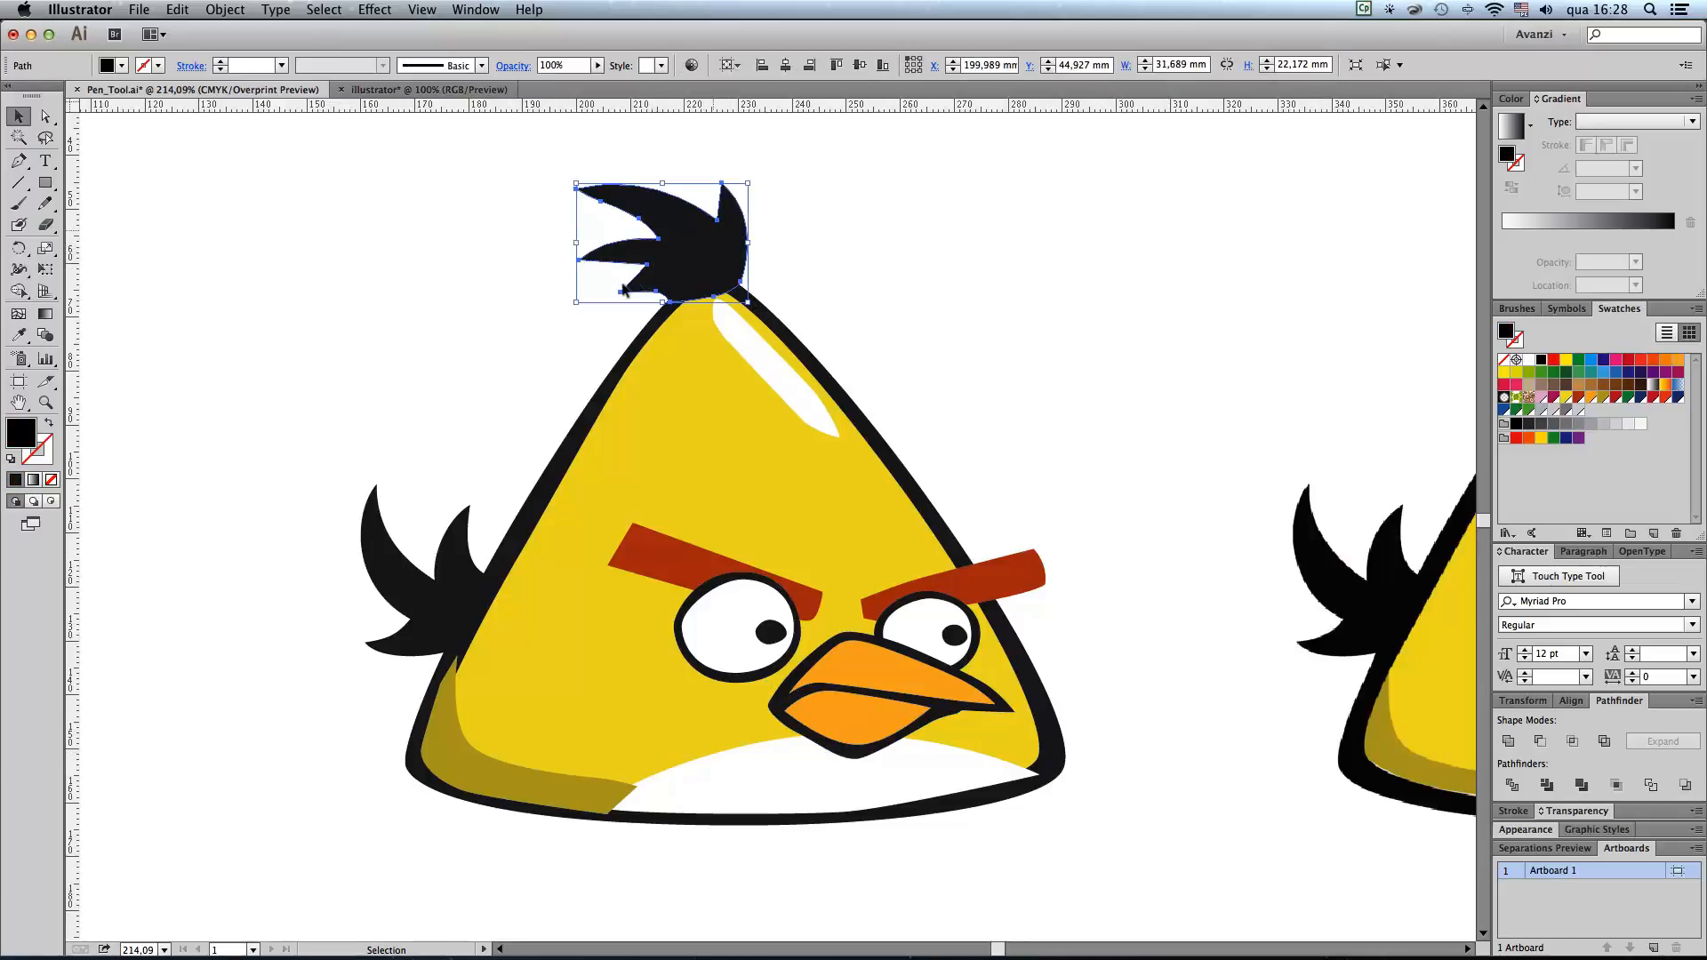
pyautogui.click(983, 321)
pyautogui.click(709, 245)
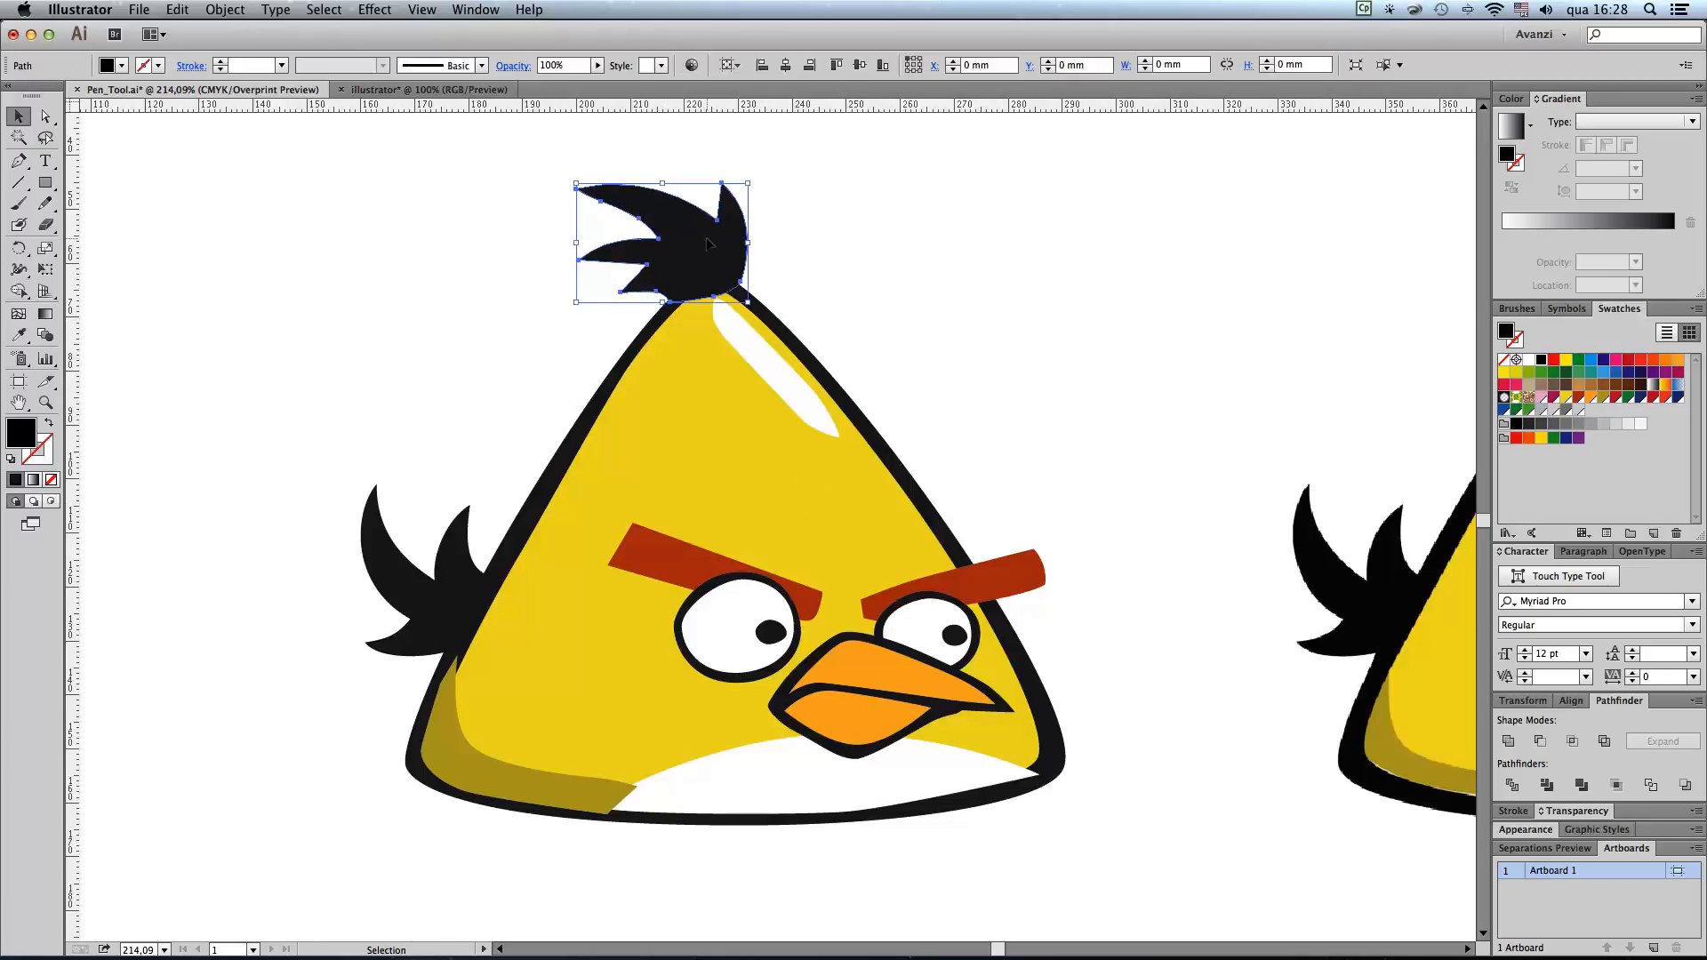
pyautogui.rightClick(707, 241)
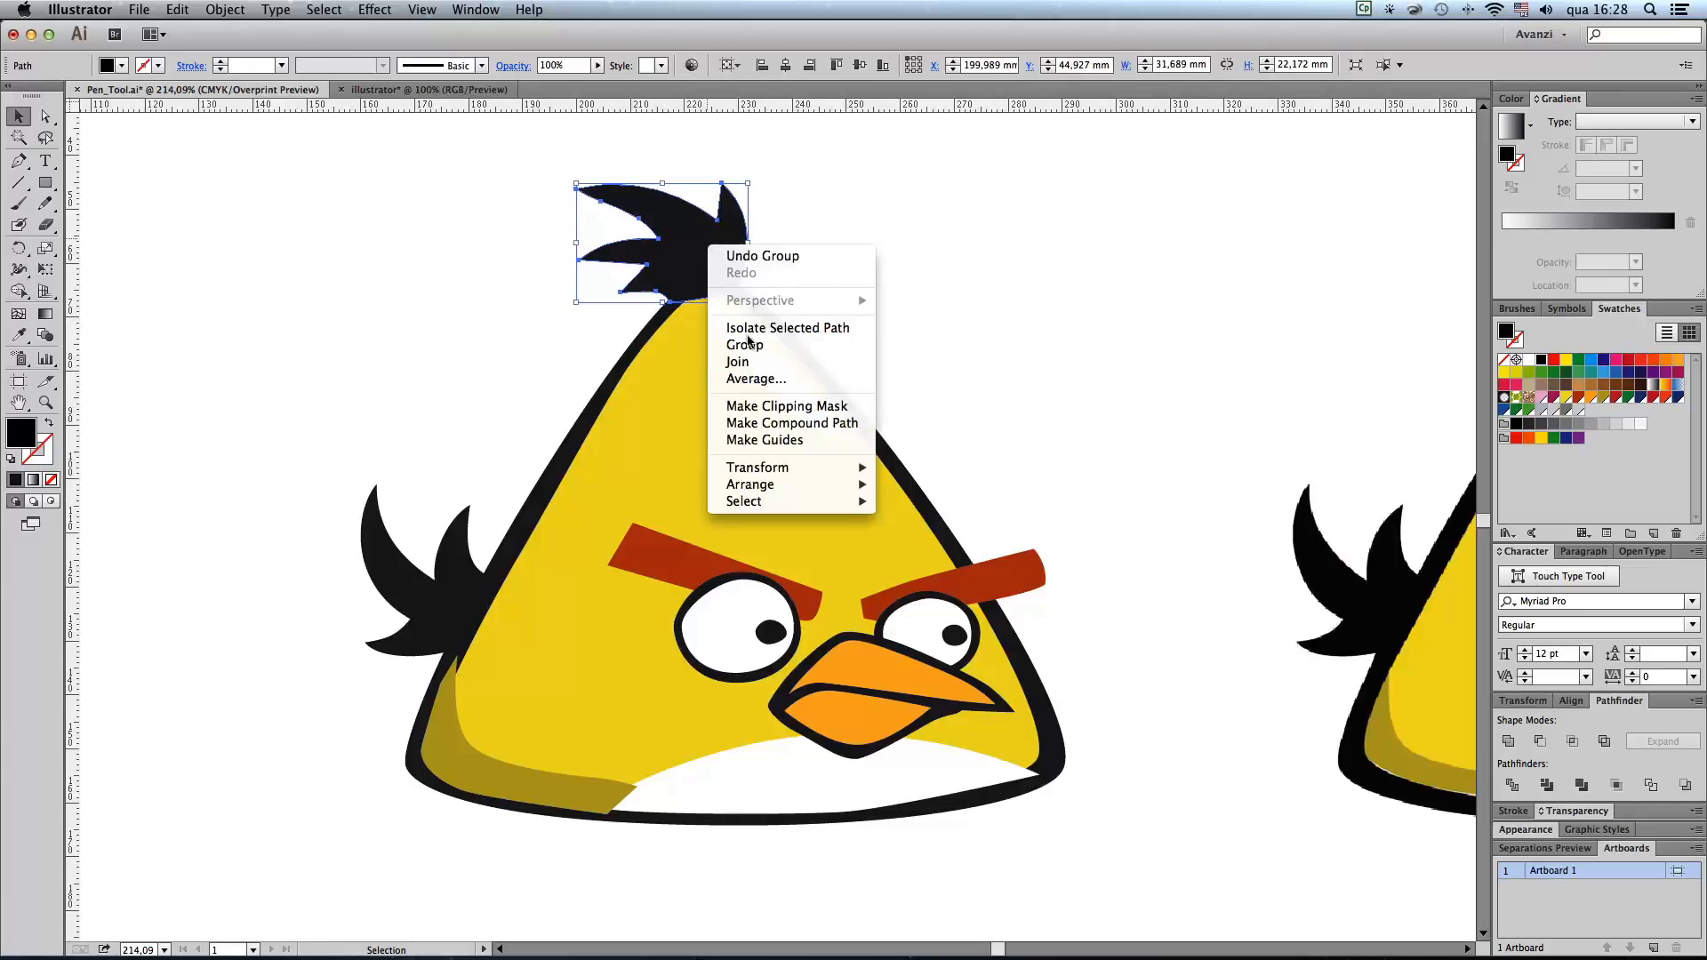
pyautogui.moveTo(782, 481)
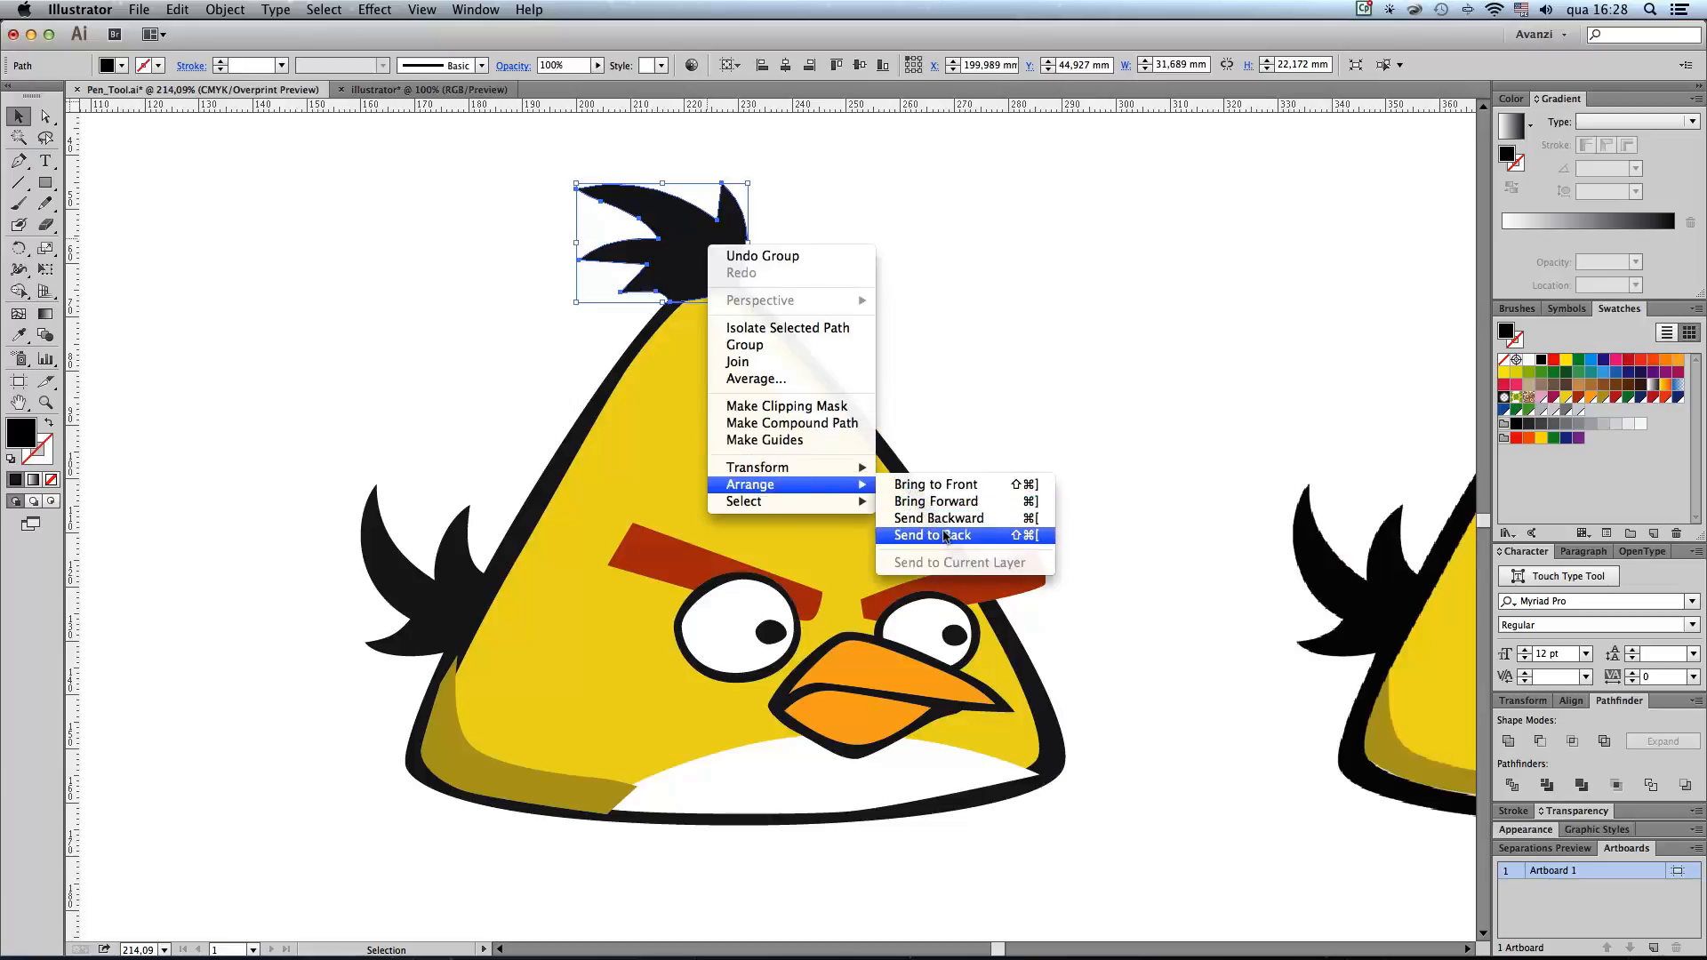
pyautogui.click(944, 535)
# Step: Send the black tail feathers to the back of the stacking order and clear the selection
pyautogui.click(405, 574)
pyautogui.rightClick(434, 580)
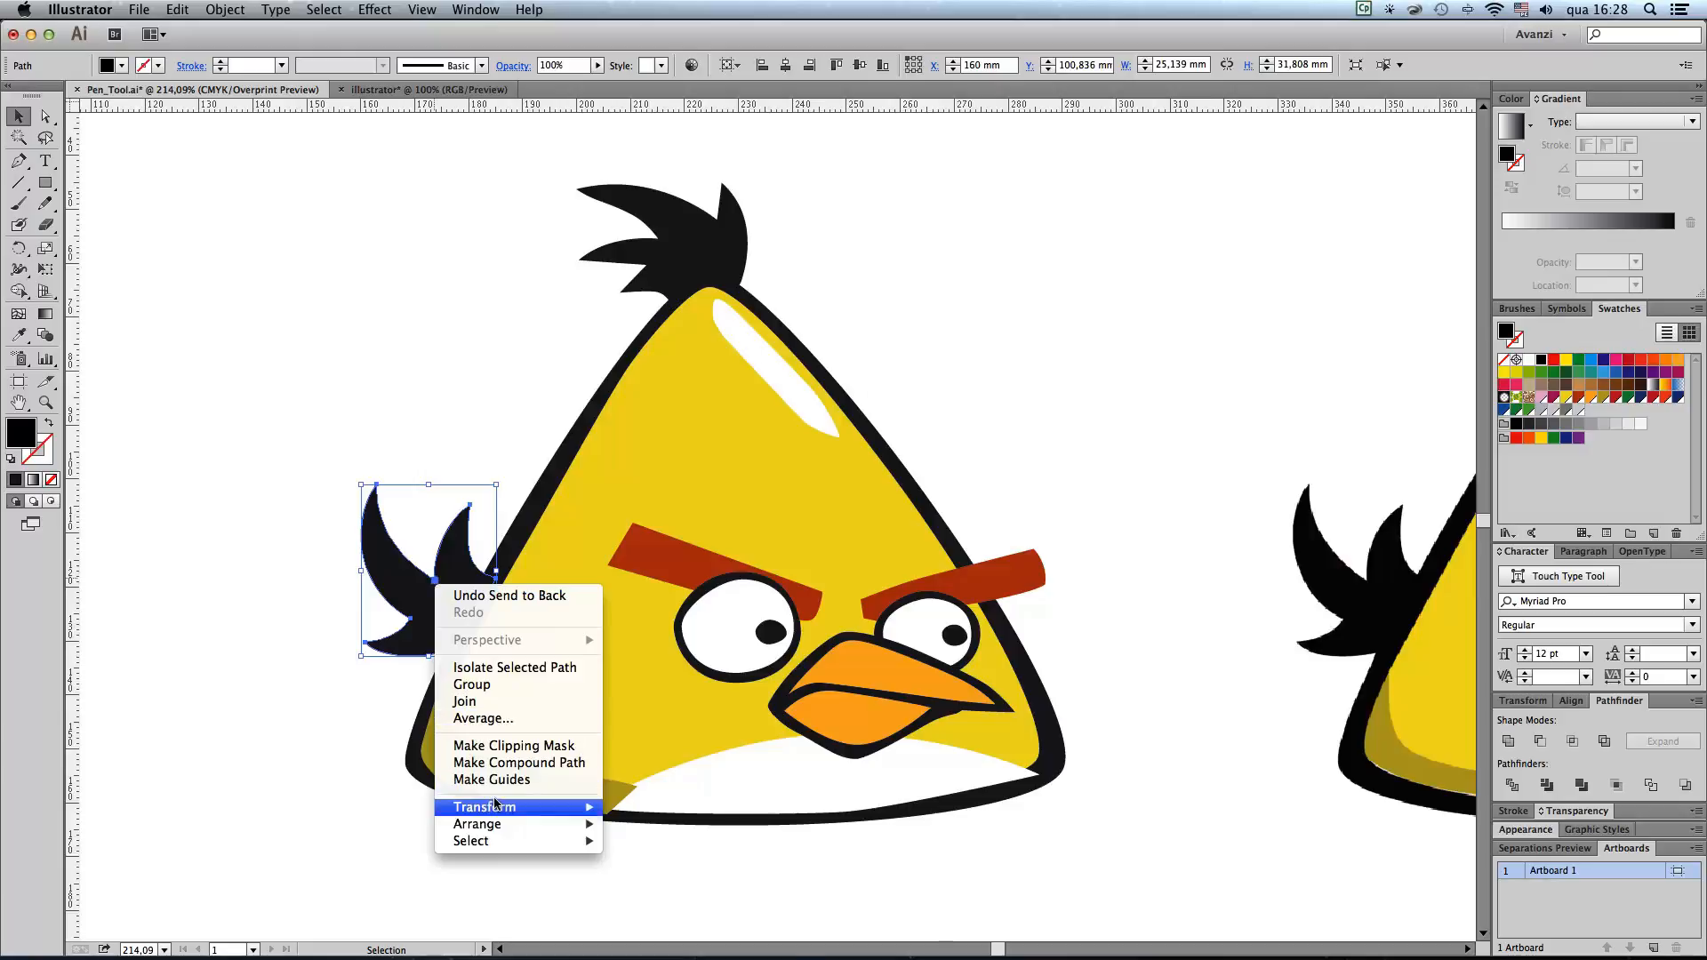
pyautogui.moveTo(534, 824)
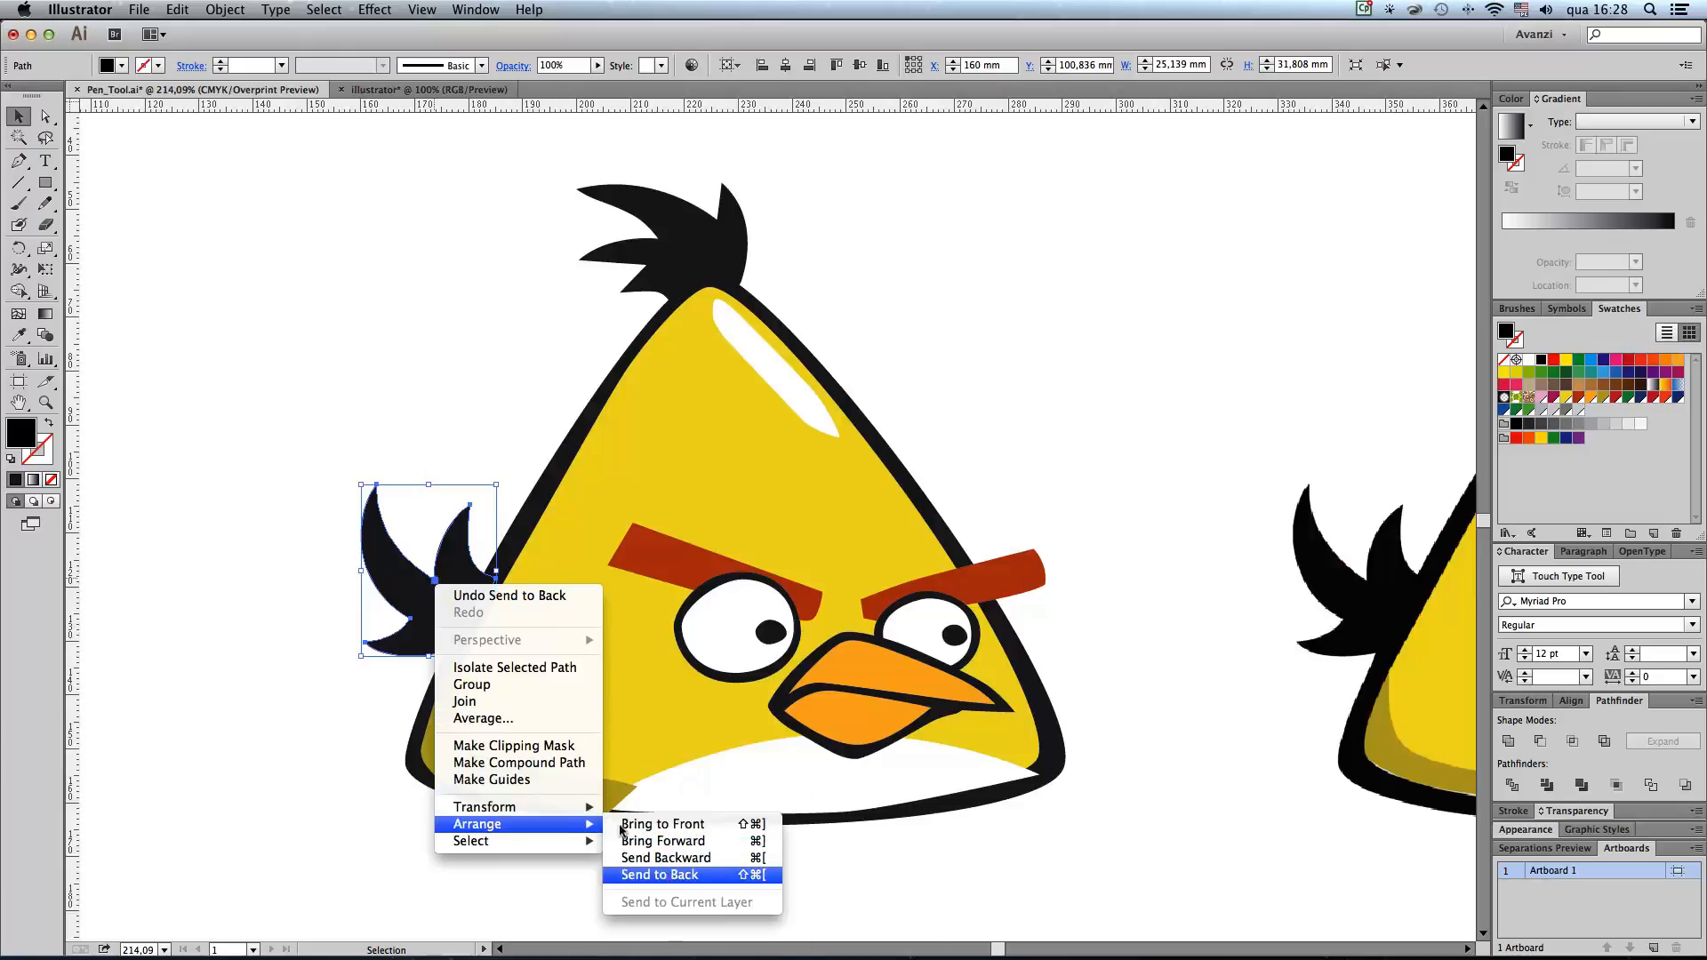
pyautogui.click(659, 874)
pyautogui.click(239, 553)
pyautogui.click(420, 630)
pyautogui.click(271, 494)
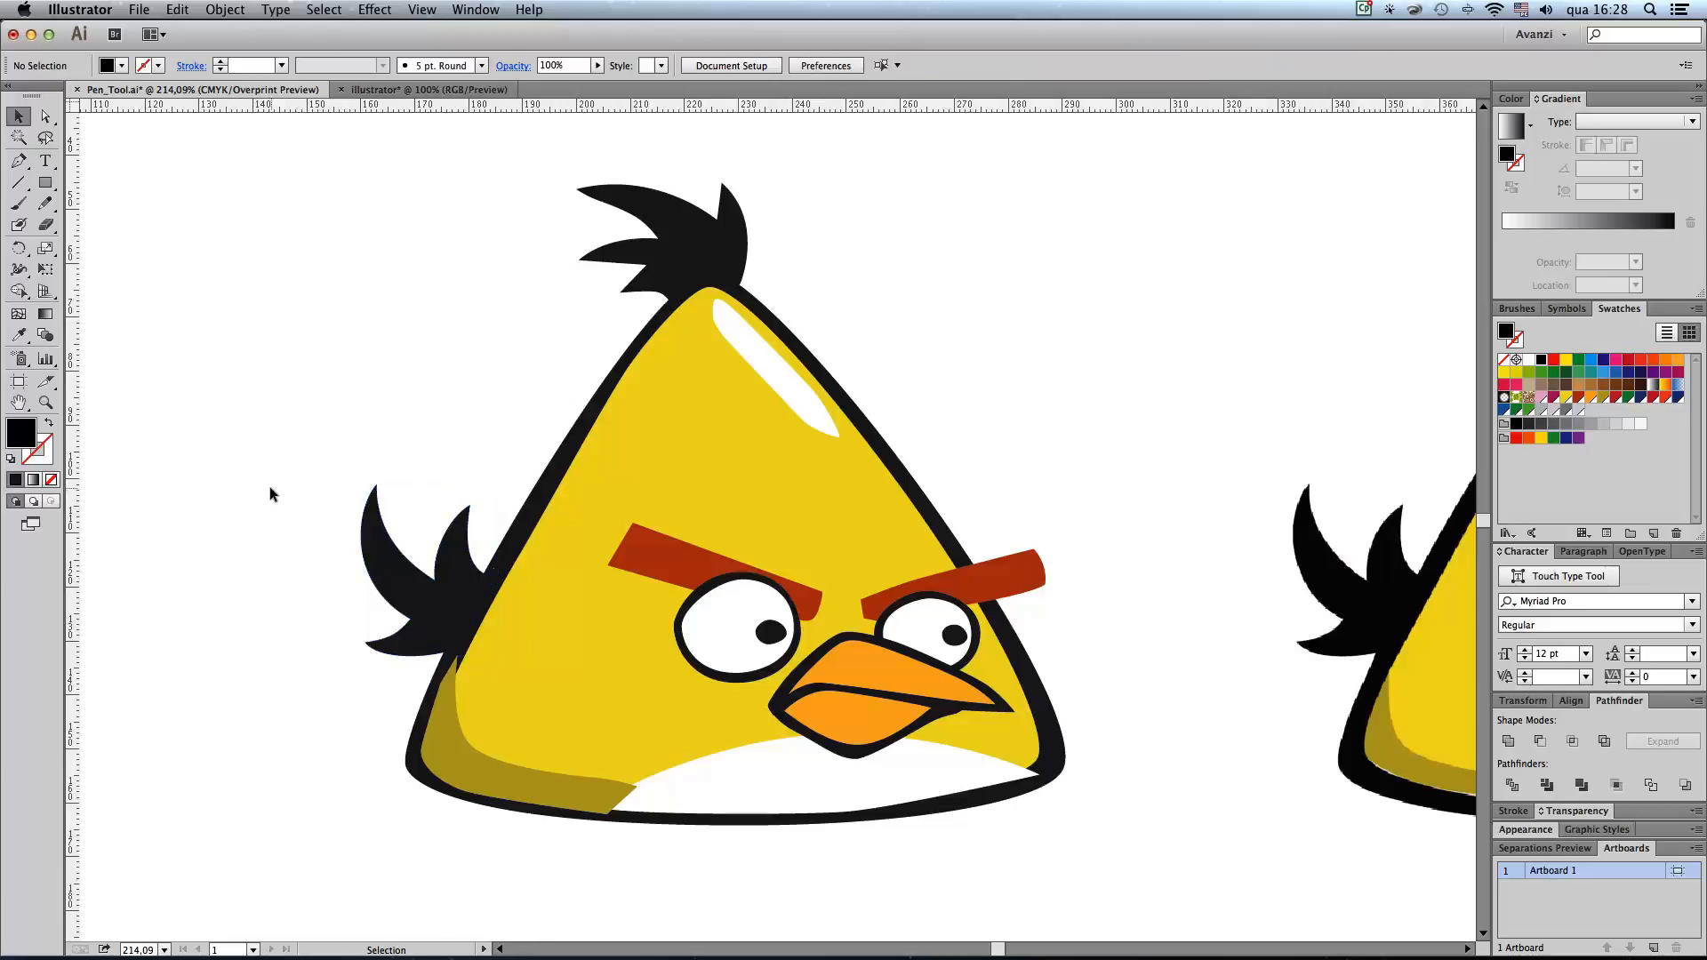
# Step: Bring both red eyebrows to the front so they overlap the eyes
pyautogui.click(670, 562)
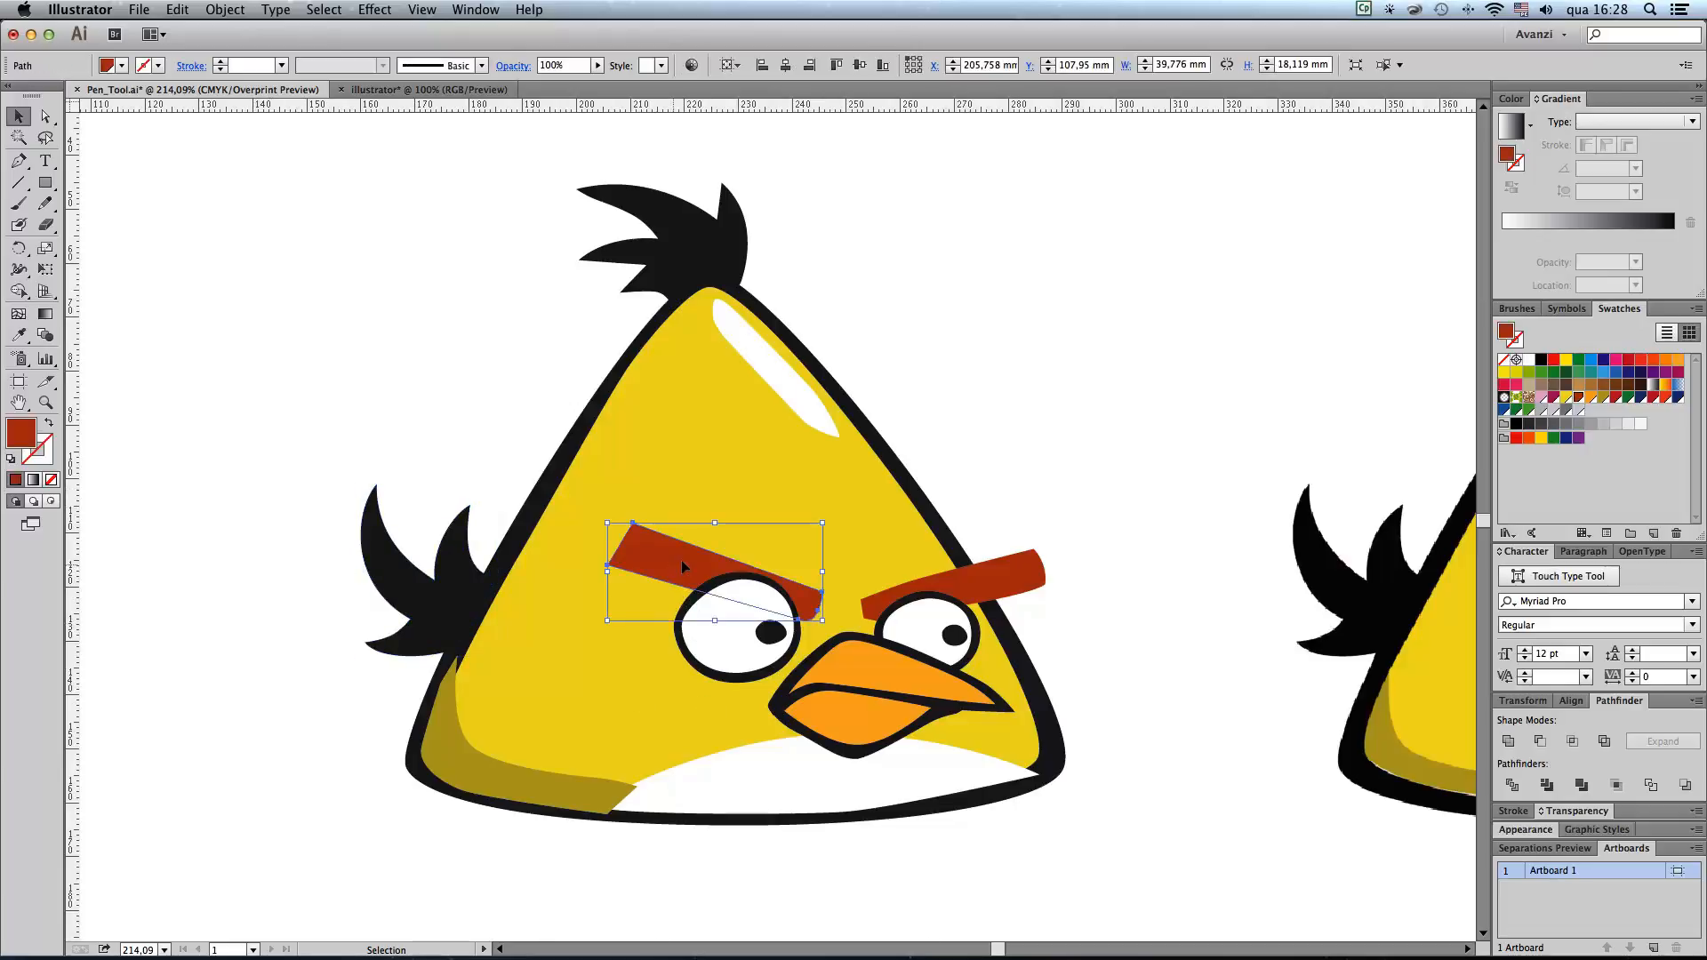
pyautogui.keyDown('shift'); pyautogui.click(1003, 578); pyautogui.keyUp('shift')
pyautogui.rightClick(1003, 580)
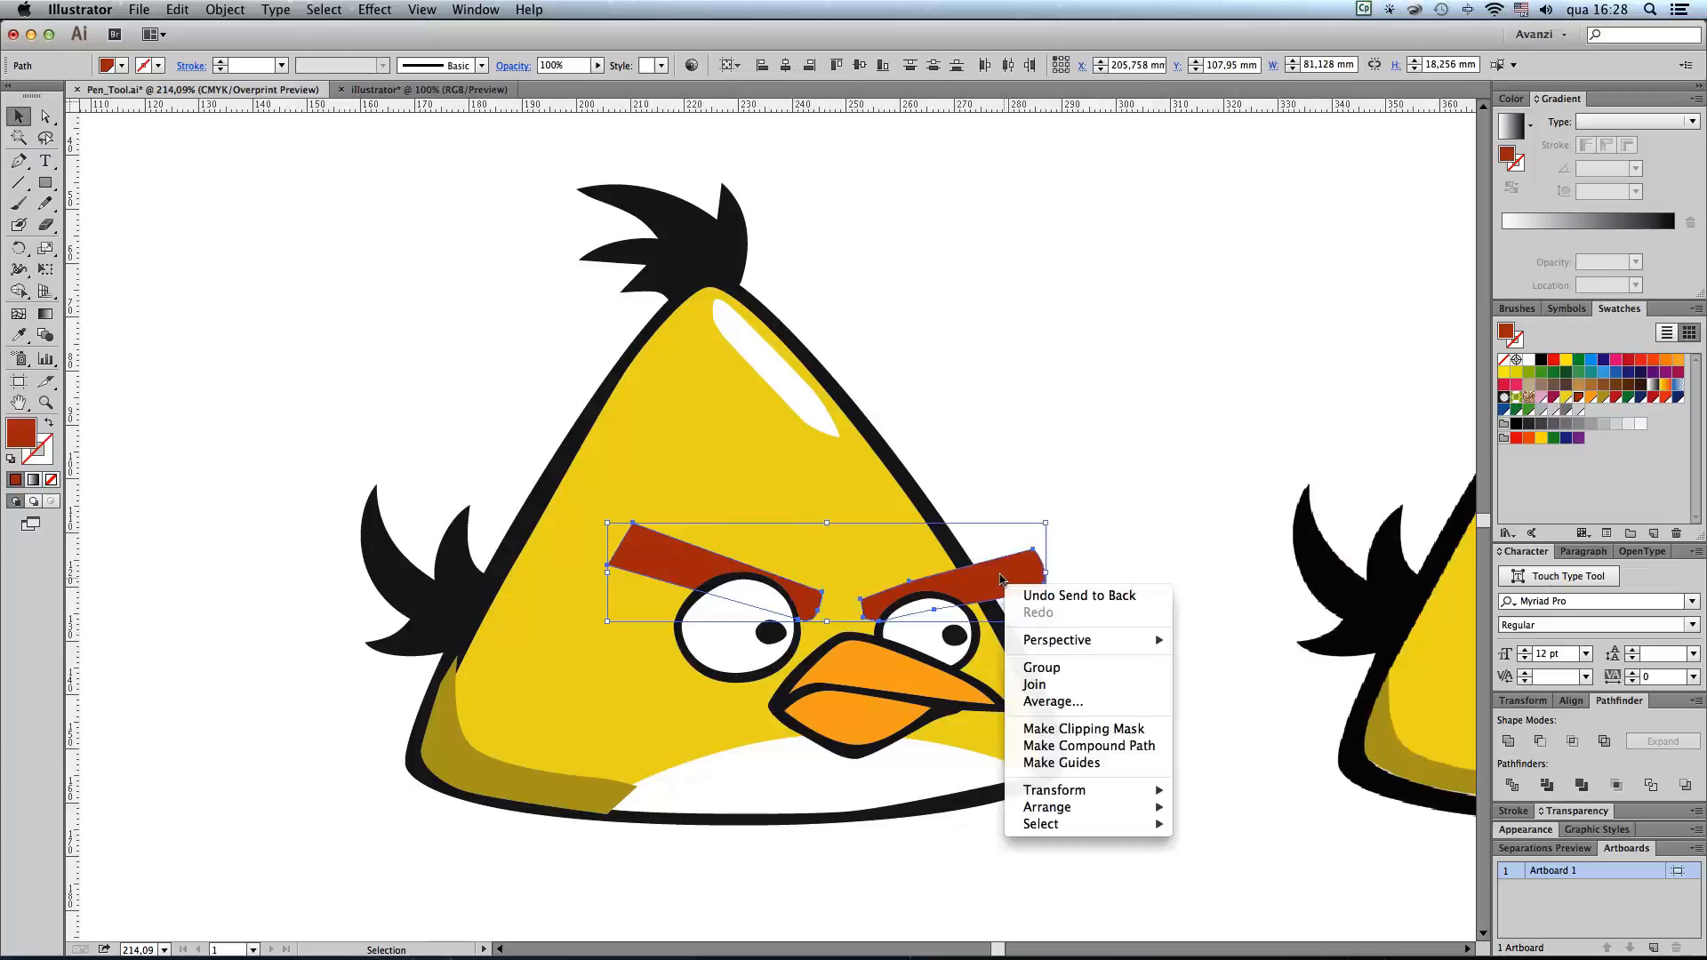
pyautogui.moveTo(1084, 807)
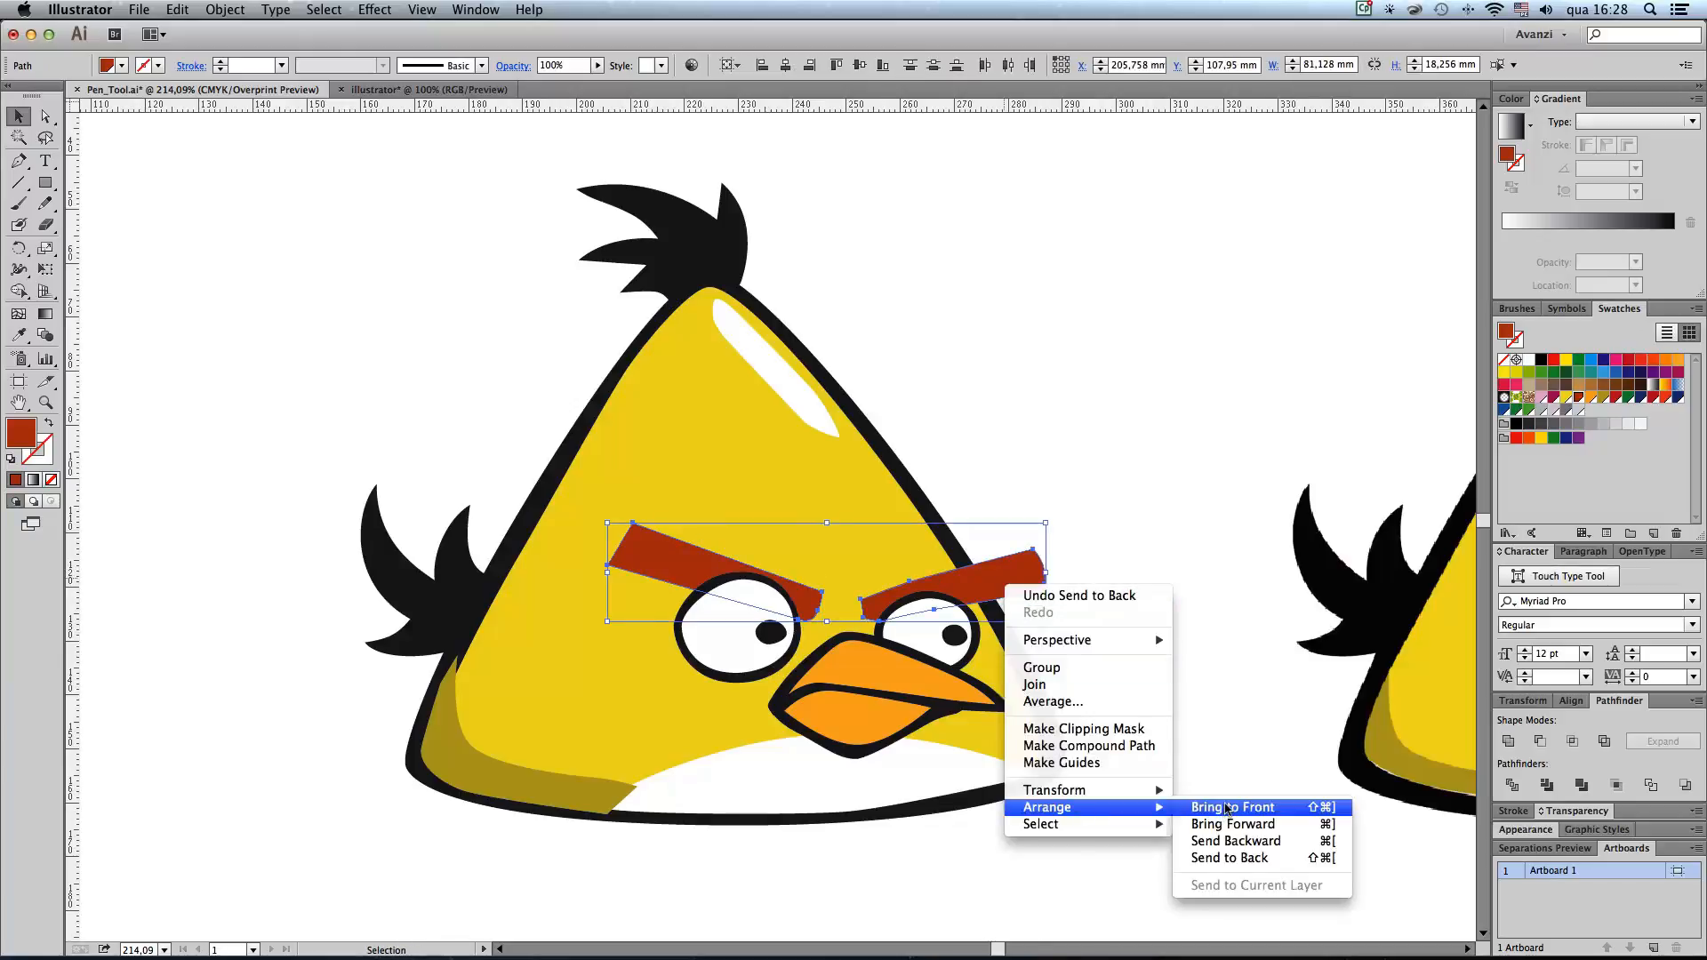
pyautogui.click(1227, 807)
pyautogui.click(1096, 360)
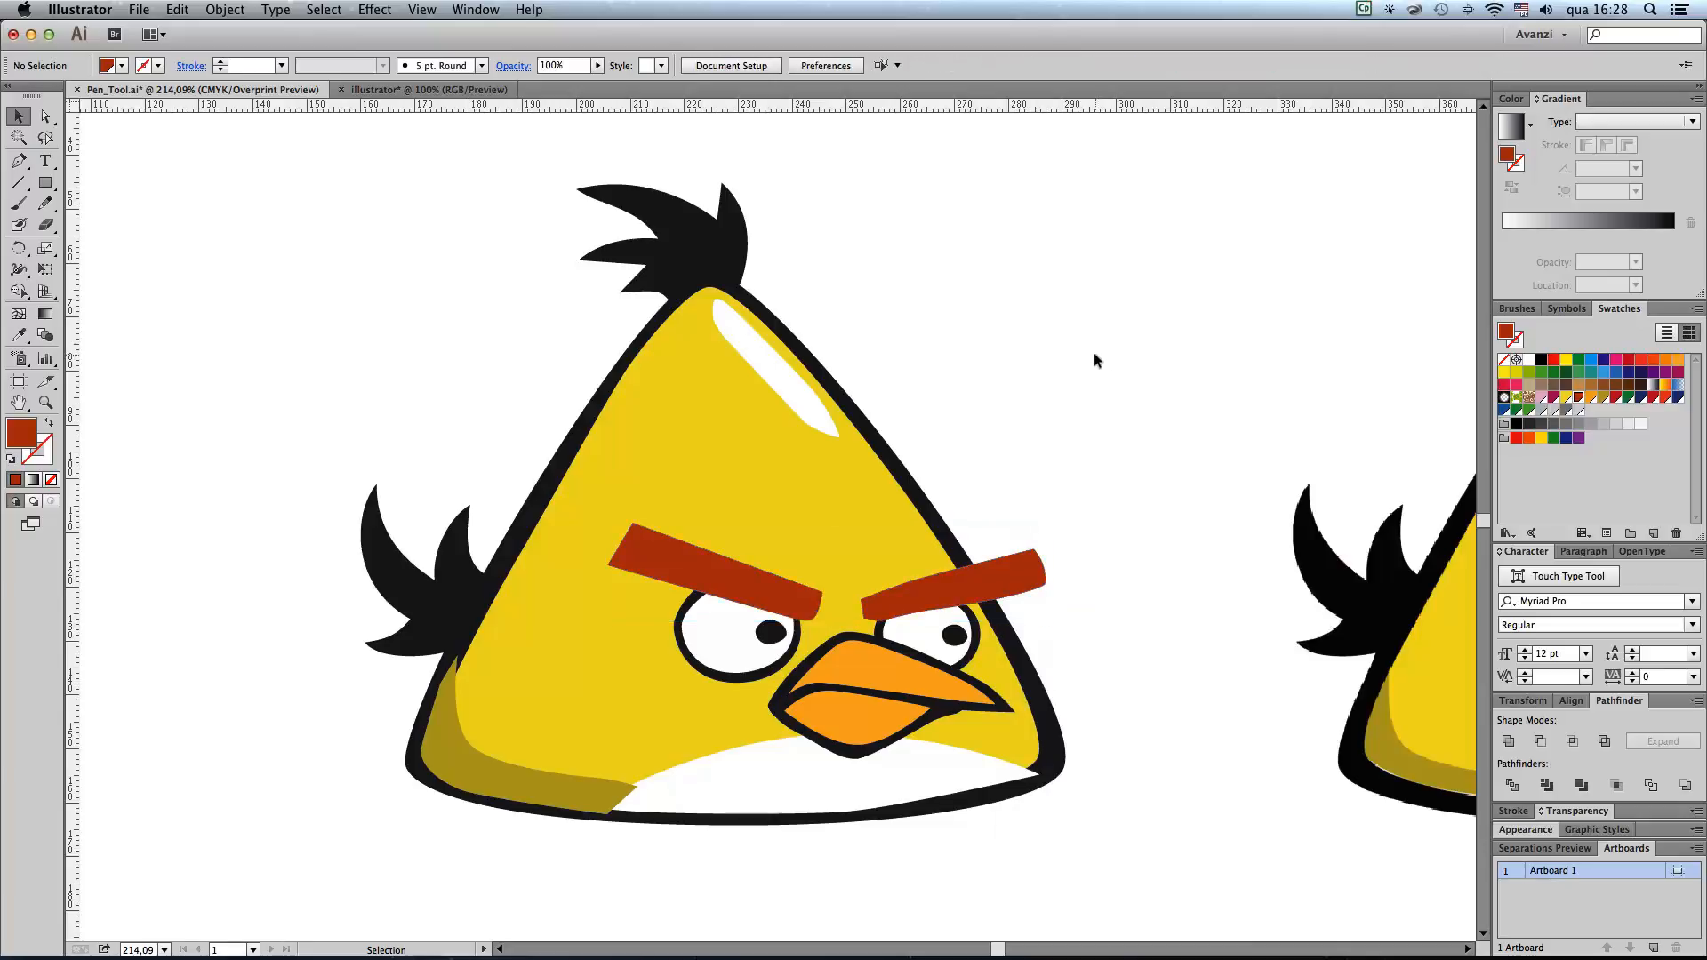
# Step: Examine how the olive shadow, the yellow body and the white belly overlap by selecting these shapes one after another
pyautogui.click(671, 792)
pyautogui.click(525, 788)
pyautogui.click(679, 793)
pyautogui.click(572, 784)
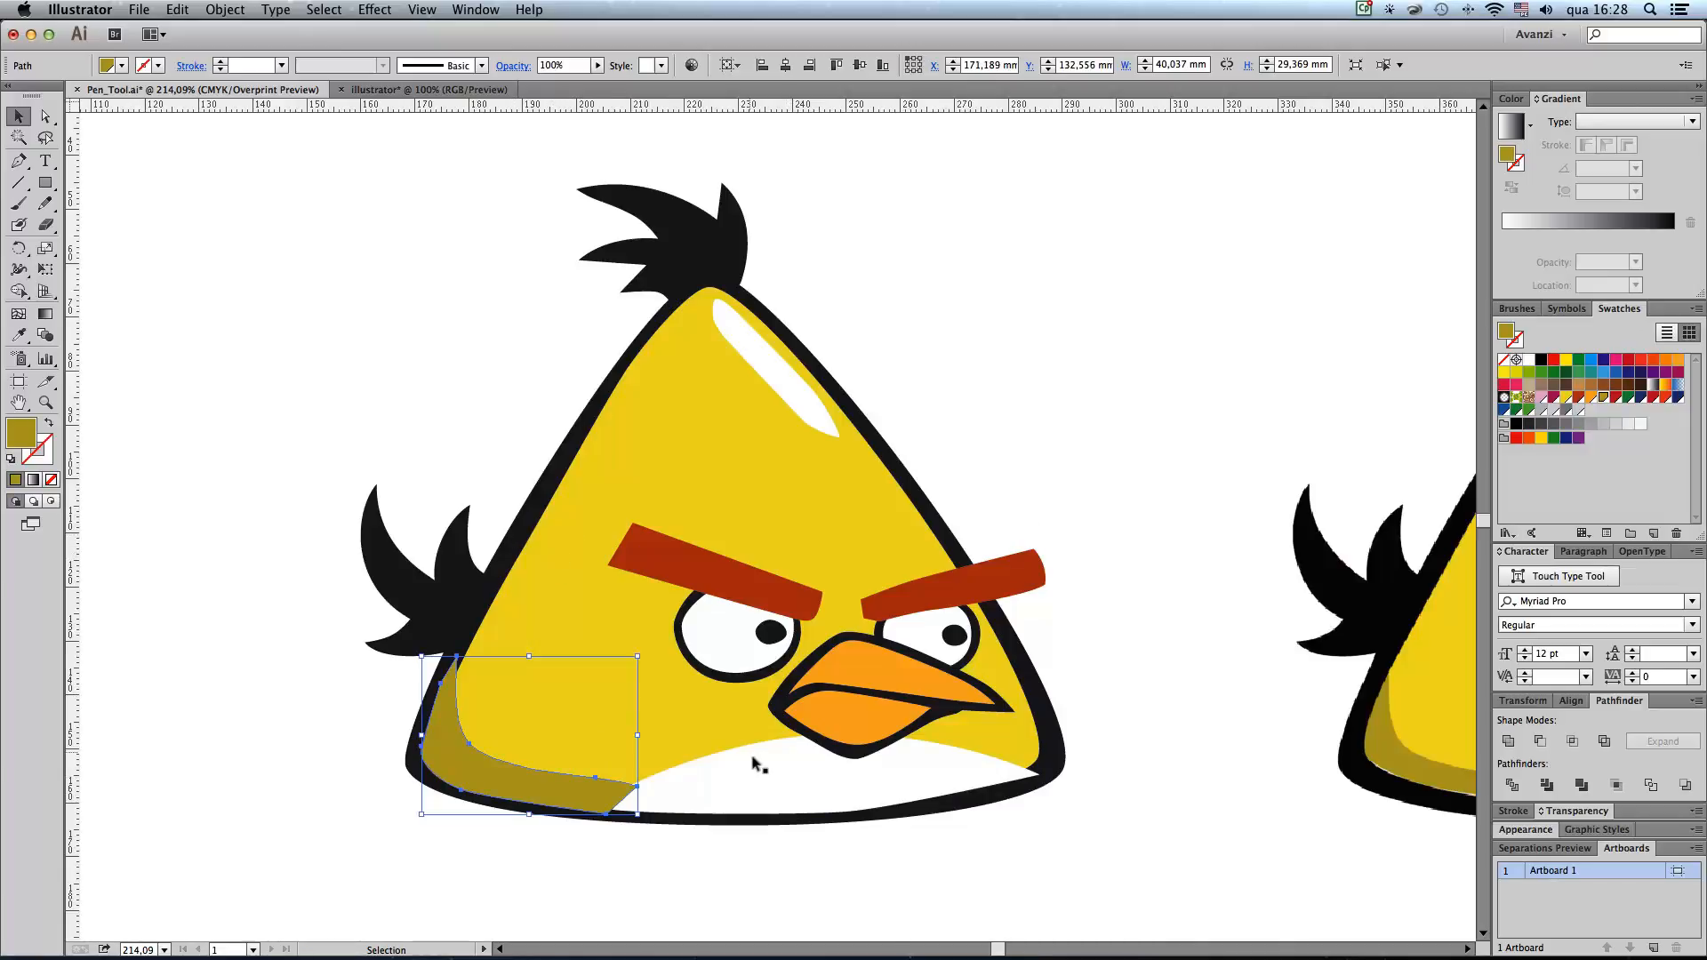
pyautogui.click(679, 725)
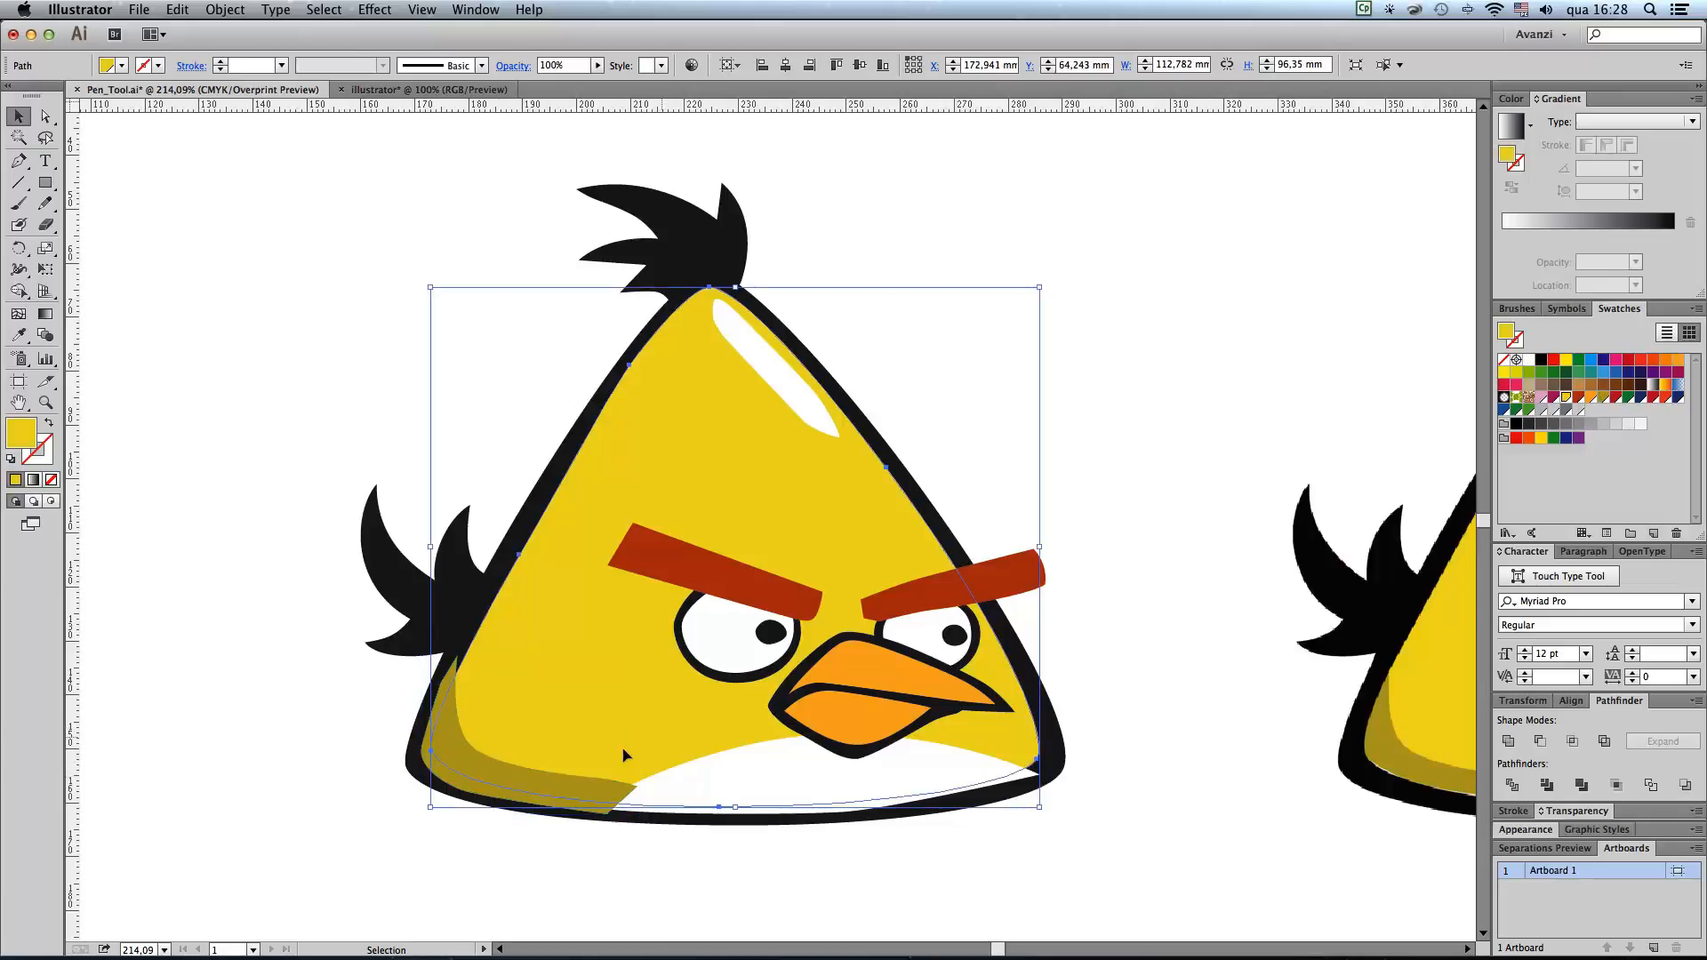
pyautogui.click(279, 757)
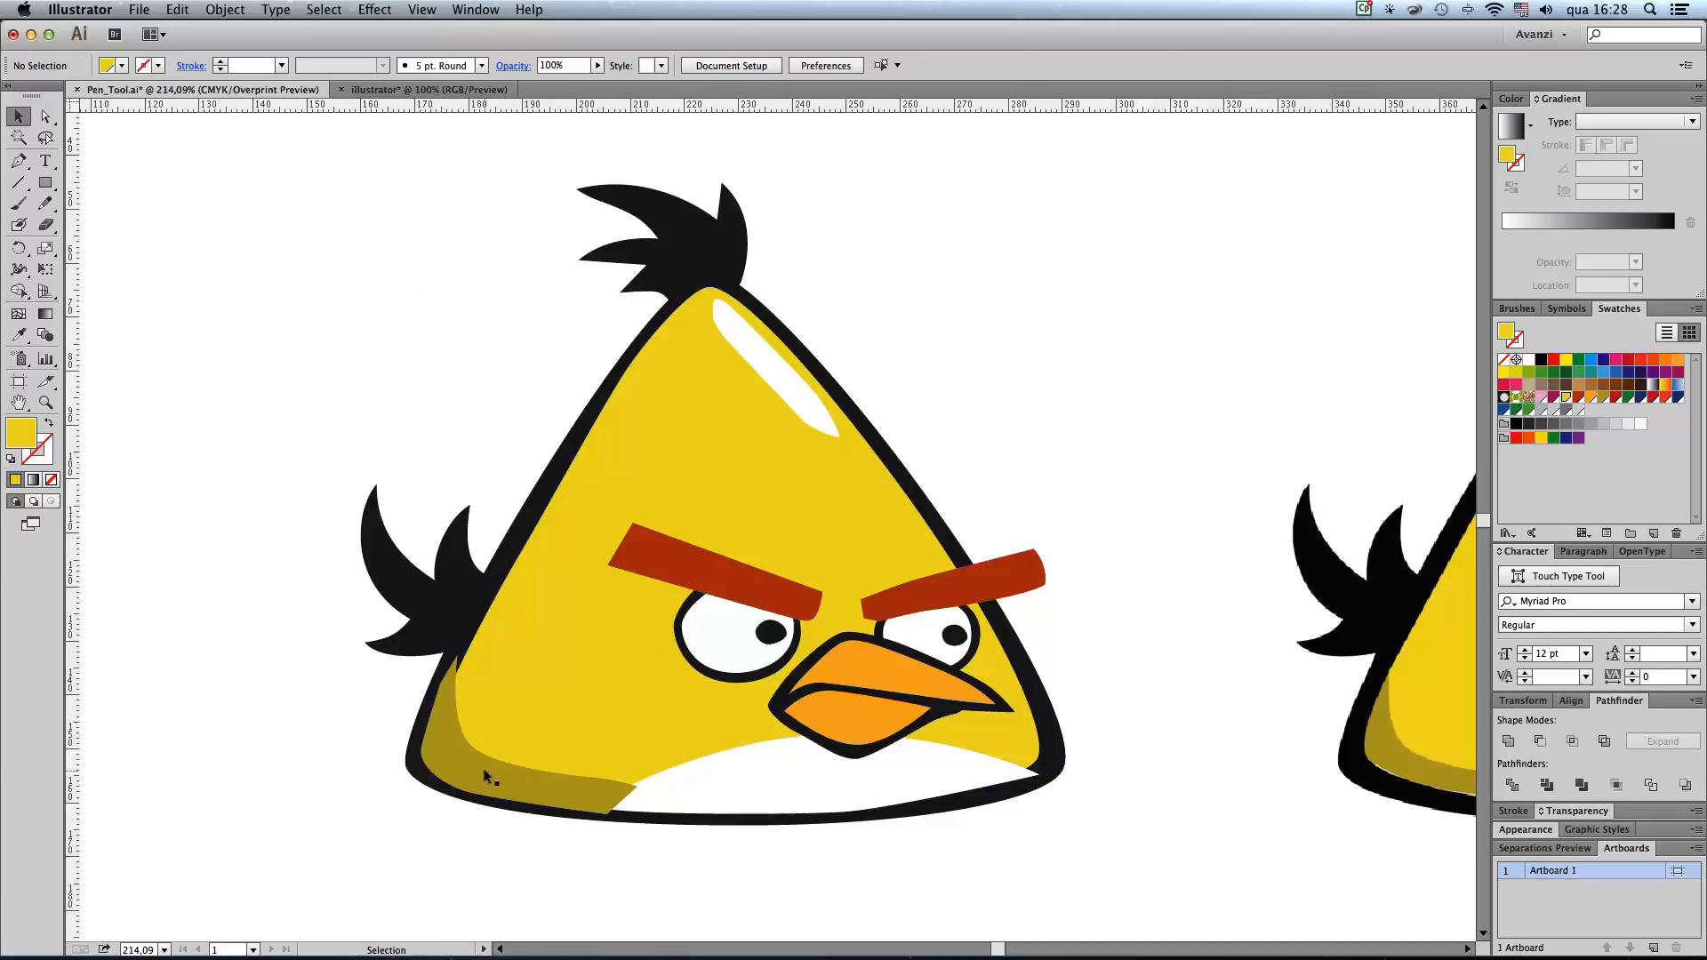
pyautogui.click(516, 734)
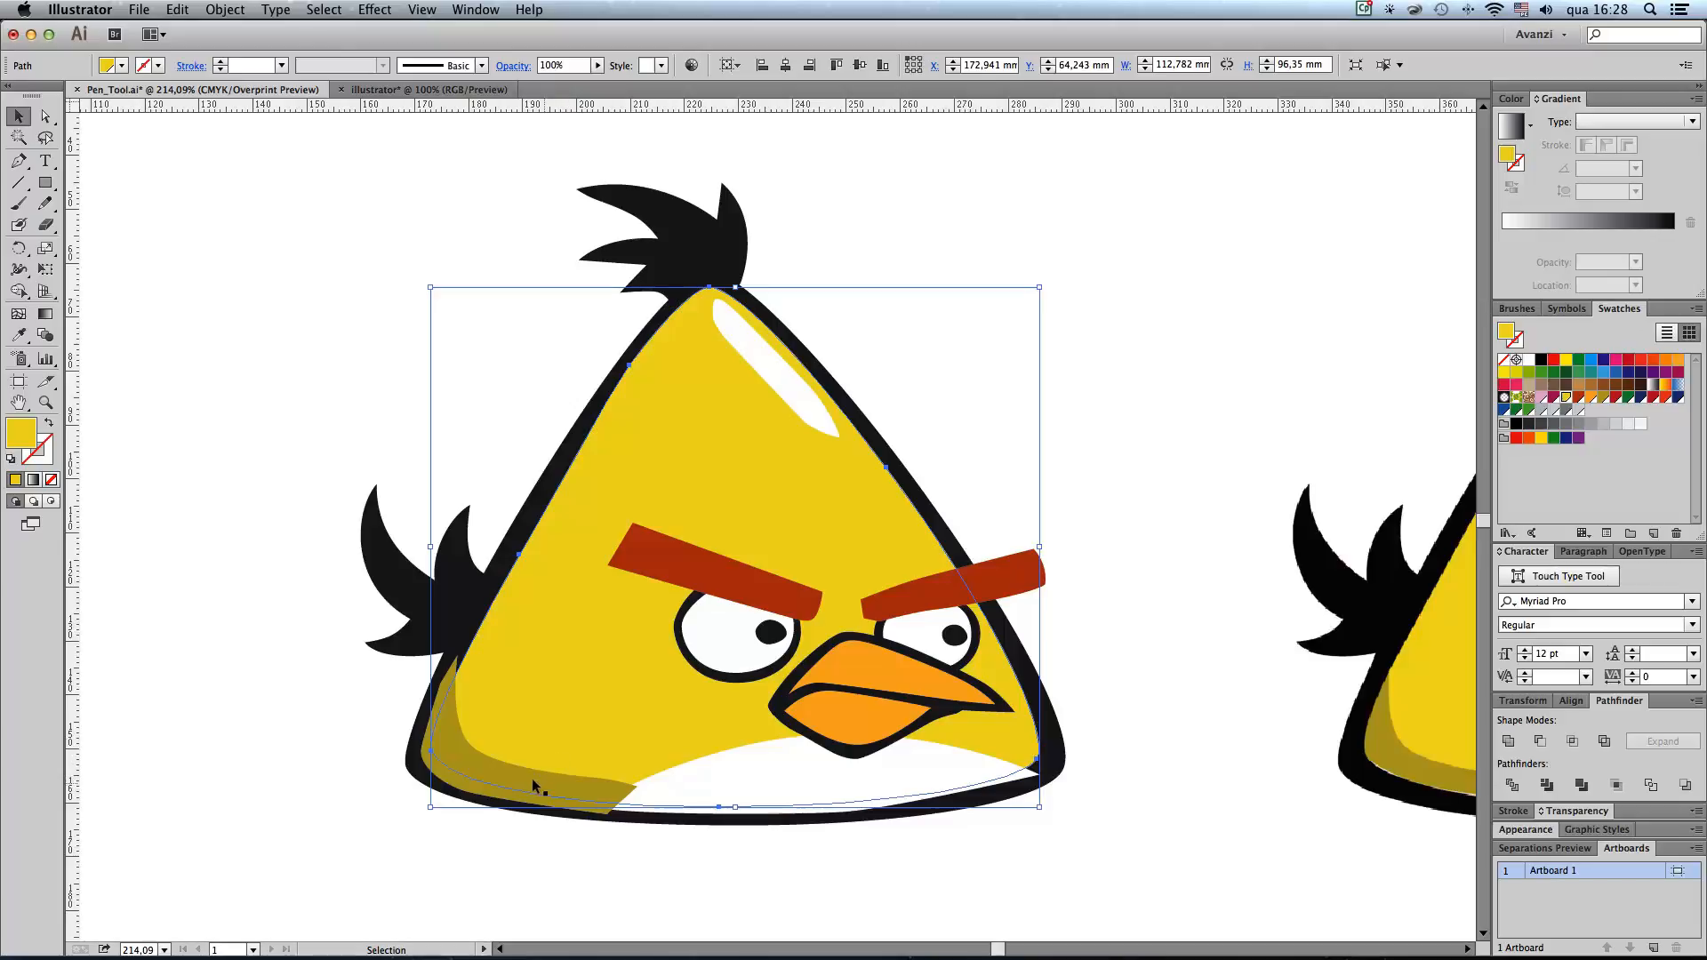
pyautogui.click(422, 798)
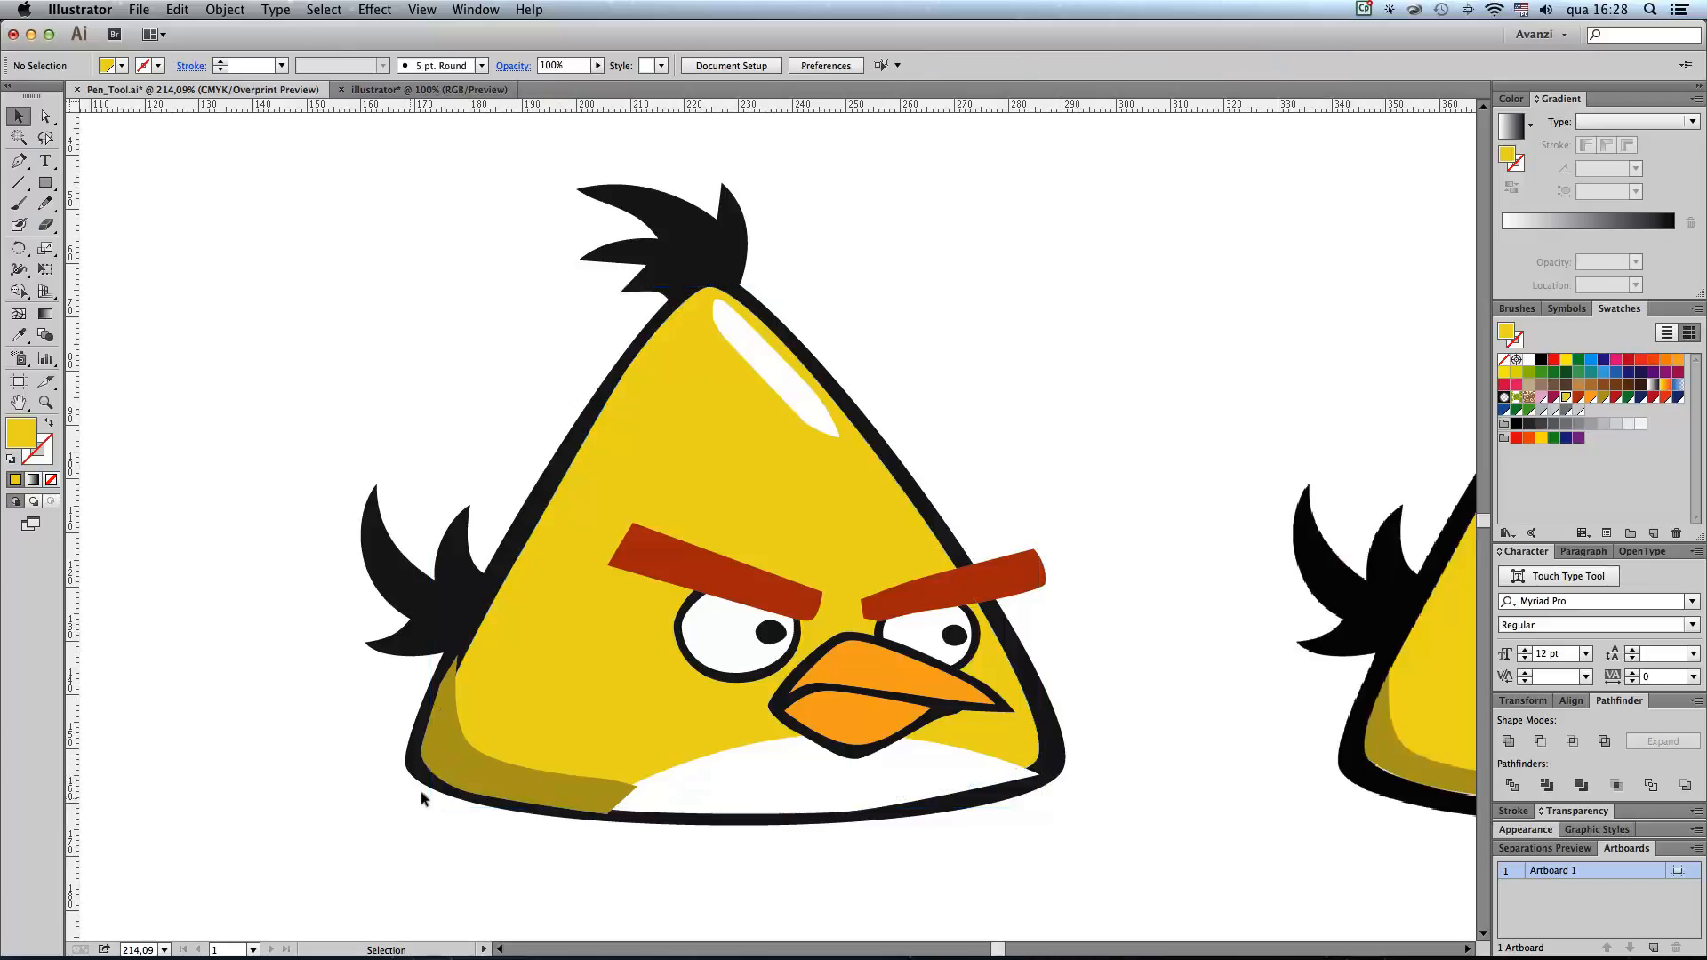
# Step: Cut the olive shadow shape and paste it in place directly behind the yellow body
pyautogui.click(459, 766)
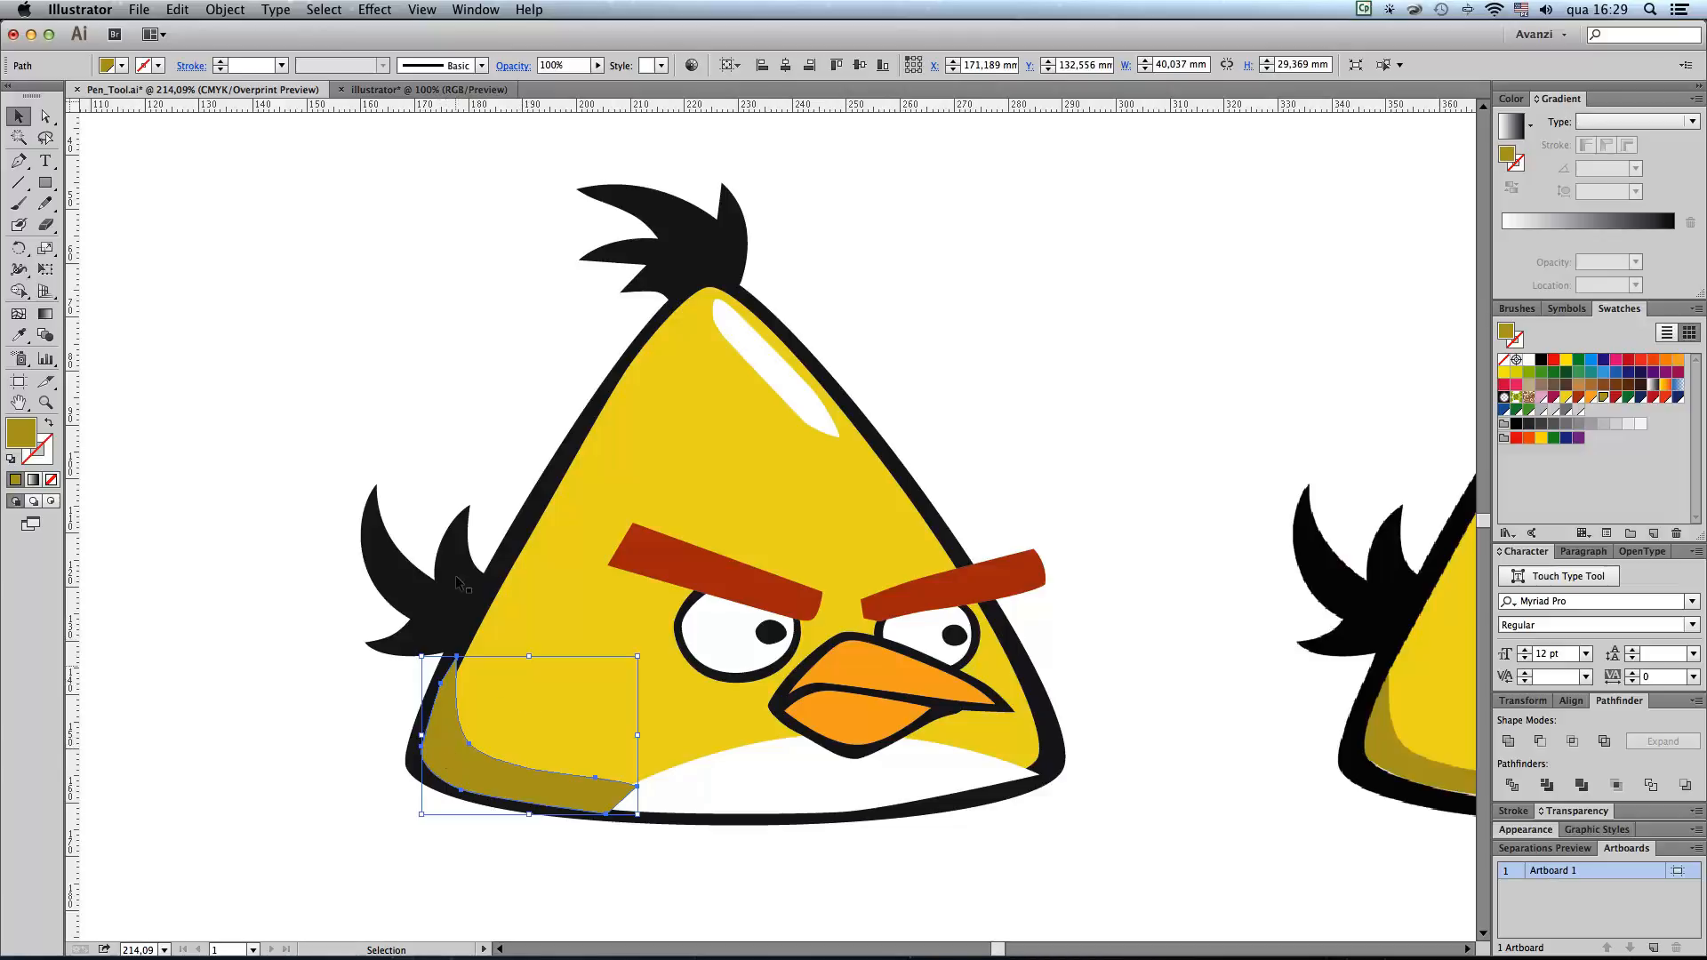
pyautogui.click(177, 9)
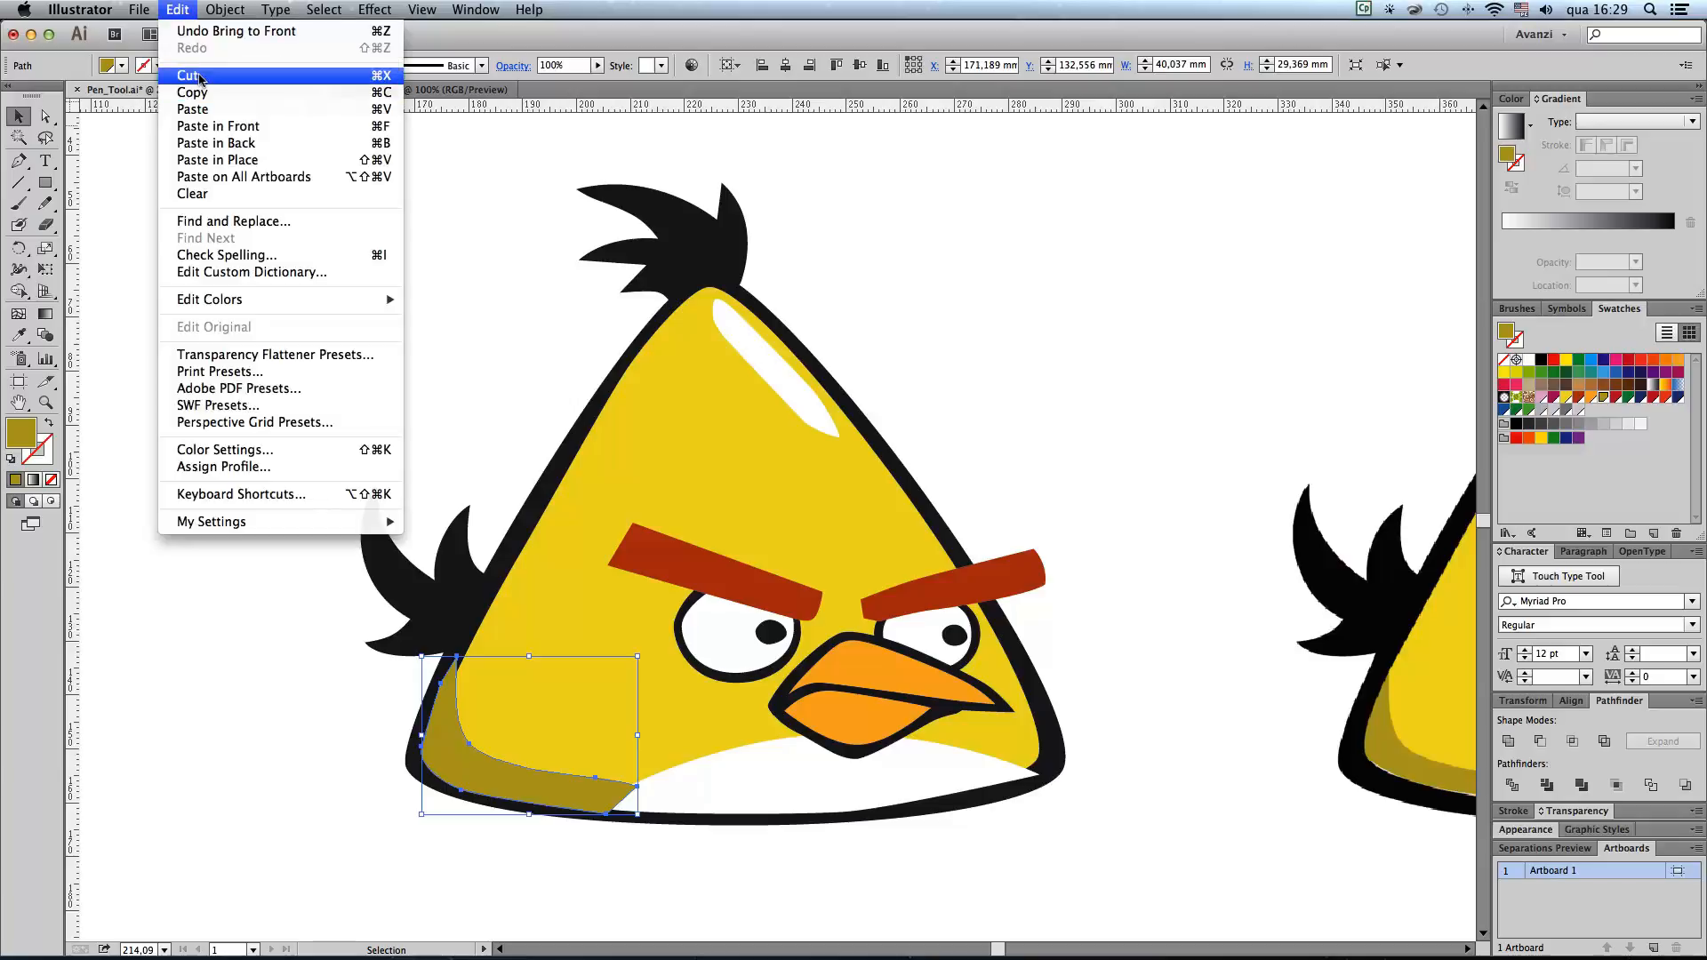
pyautogui.click(200, 76)
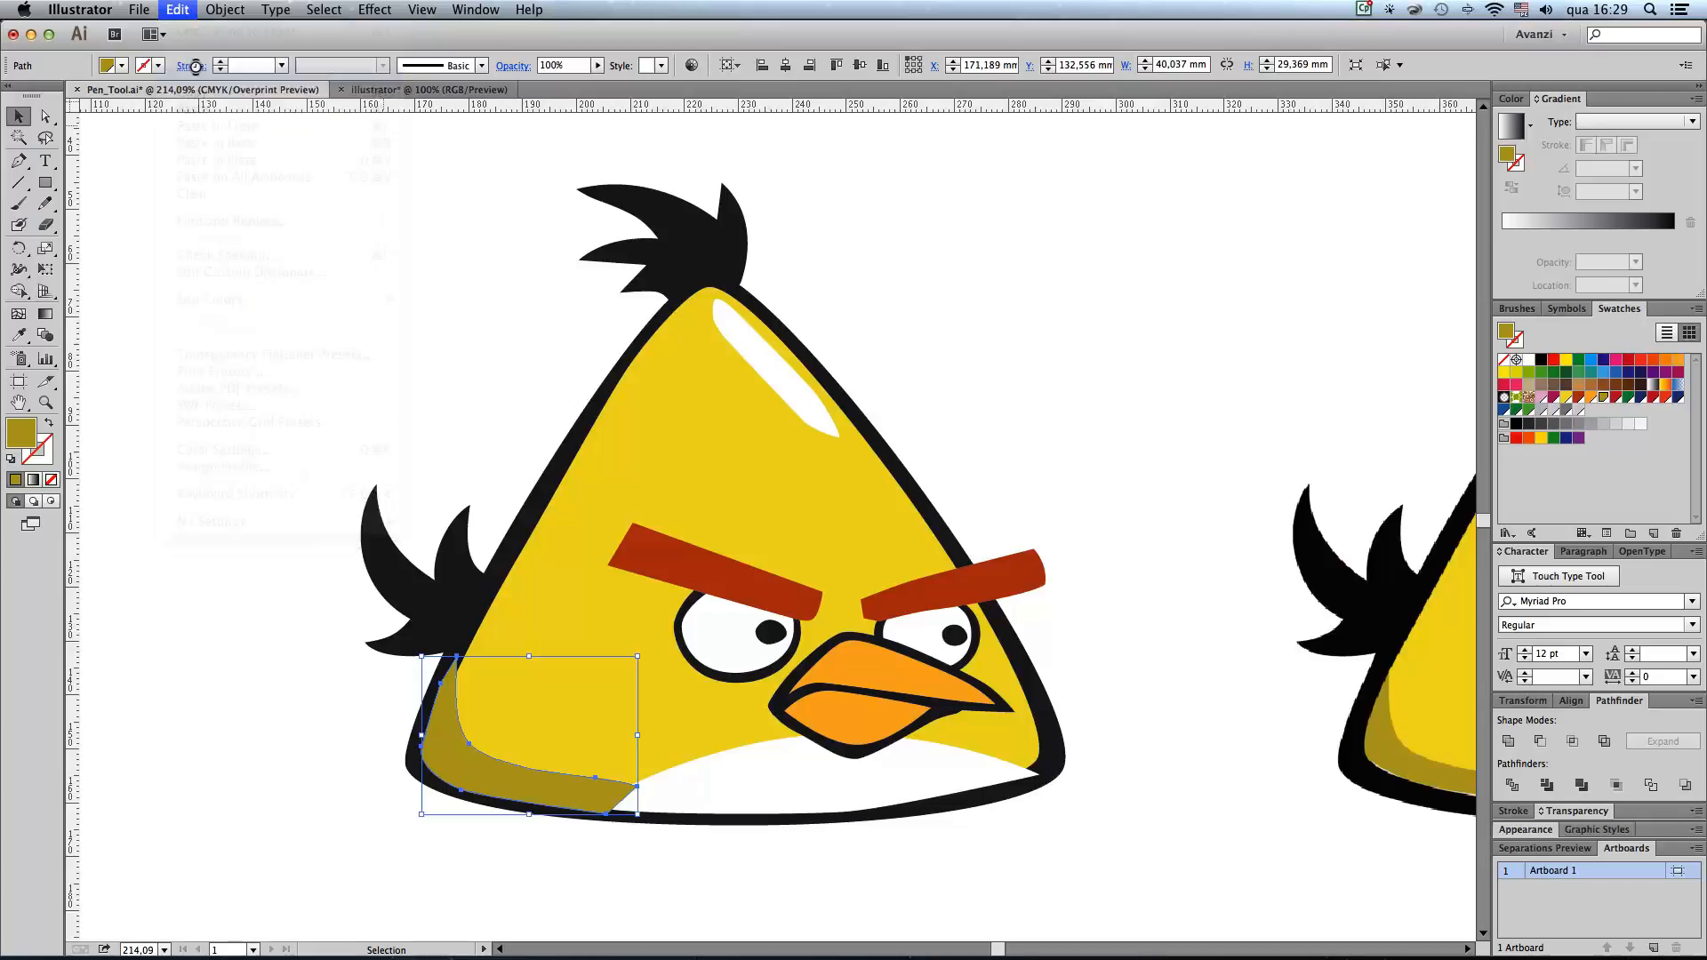
pyautogui.click(518, 669)
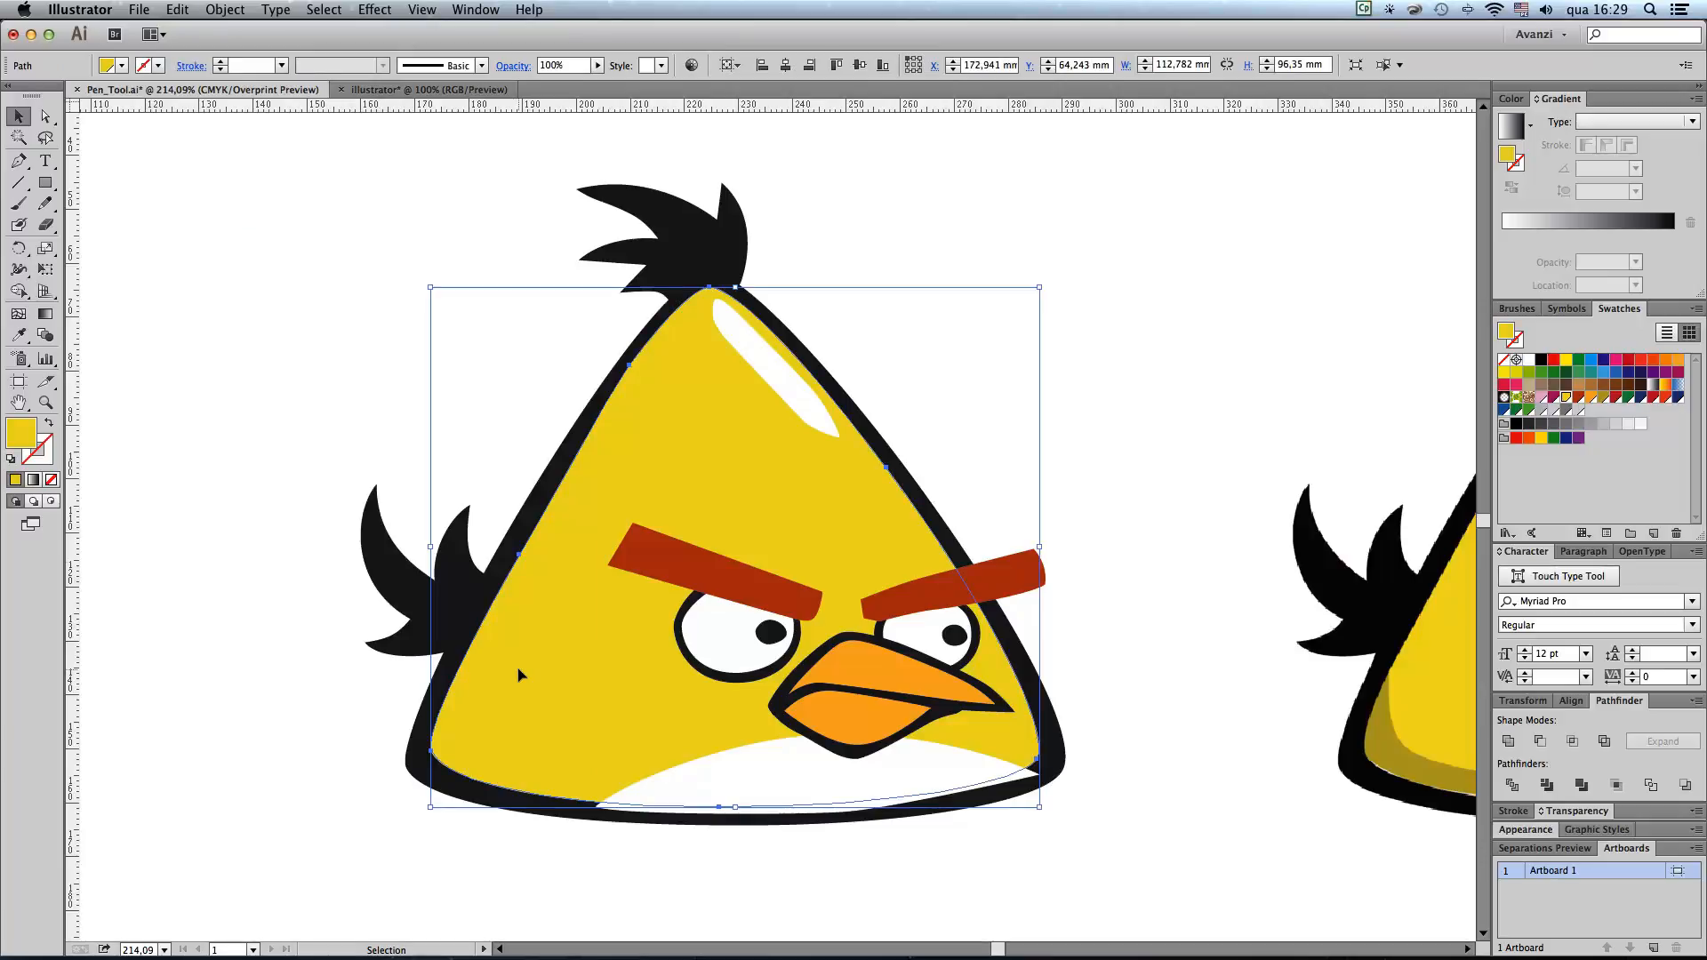
pyautogui.click(179, 10)
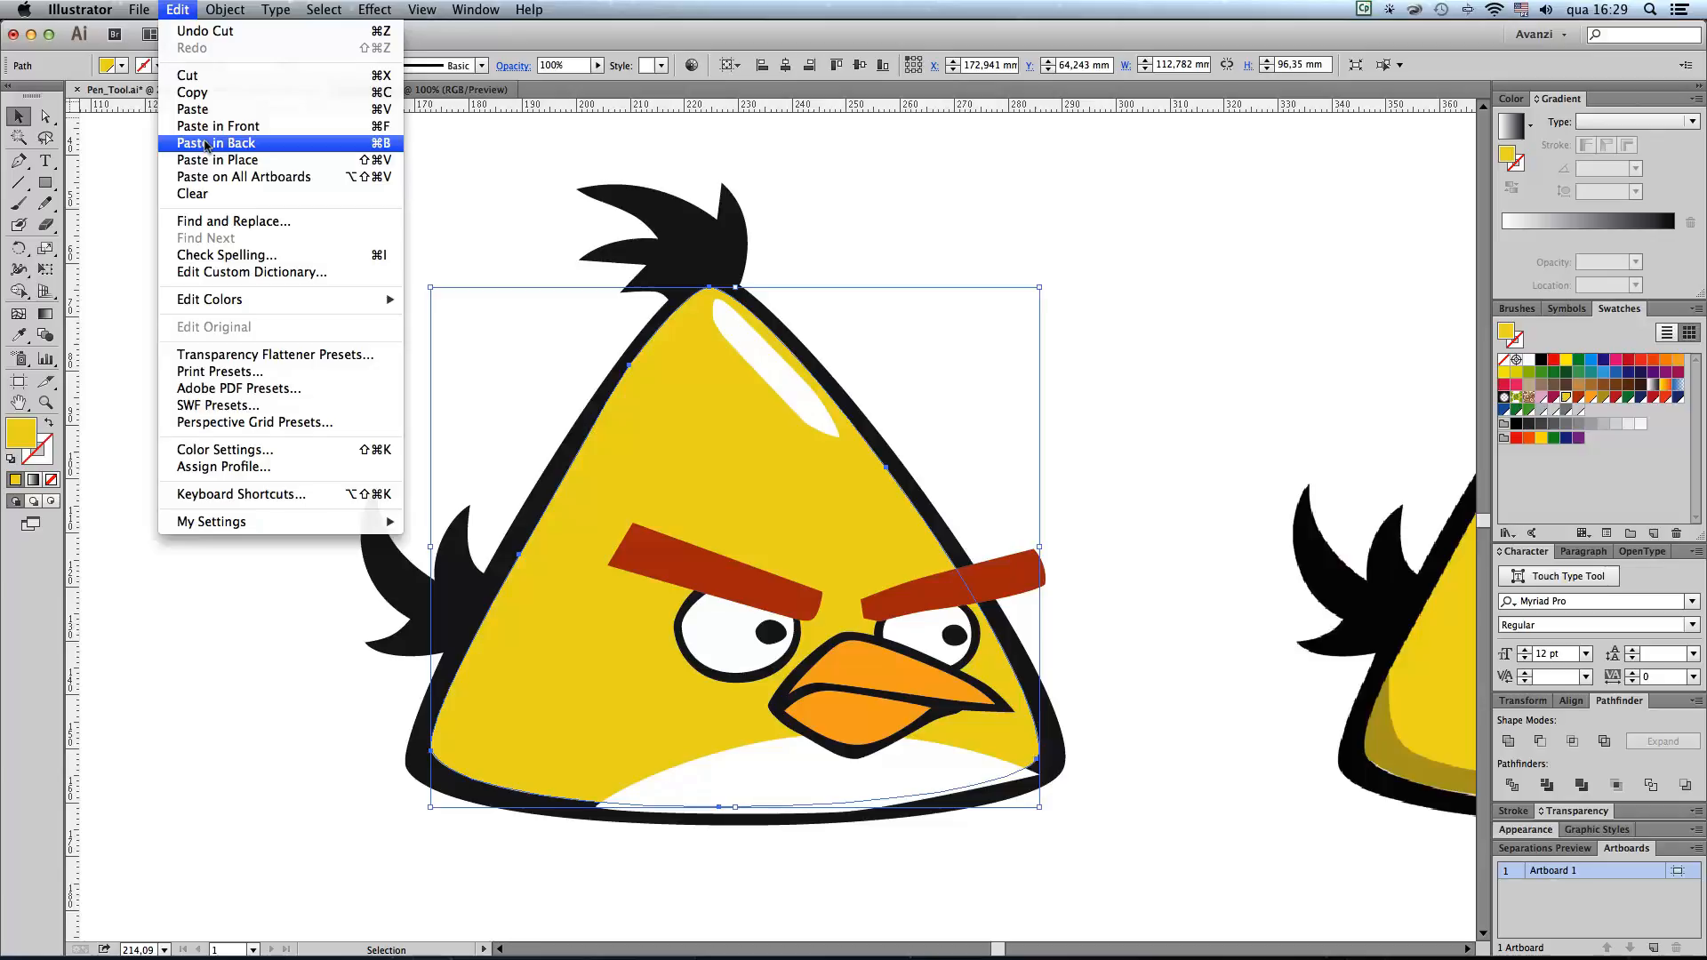
pyautogui.click(206, 145)
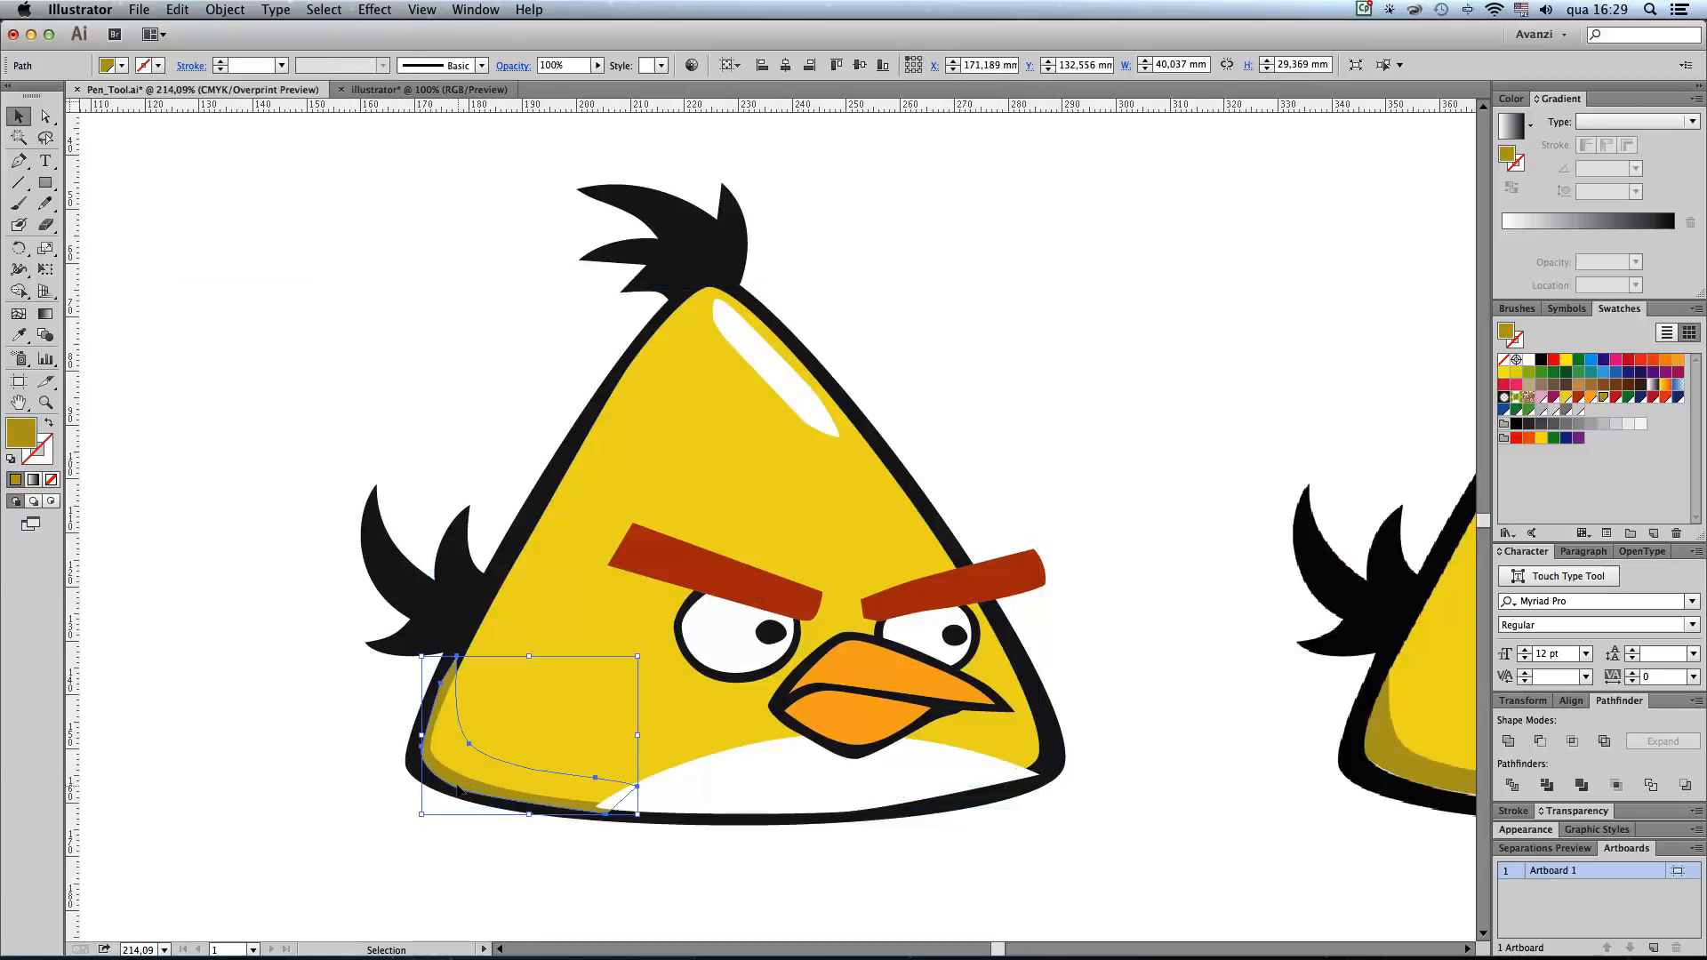
# Step: Make a clipping mask from the olive shadow and the yellow body so the body outline trims the shadow
pyautogui.keyDown('shift'); pyautogui.click(557, 519); pyautogui.keyUp('shift')
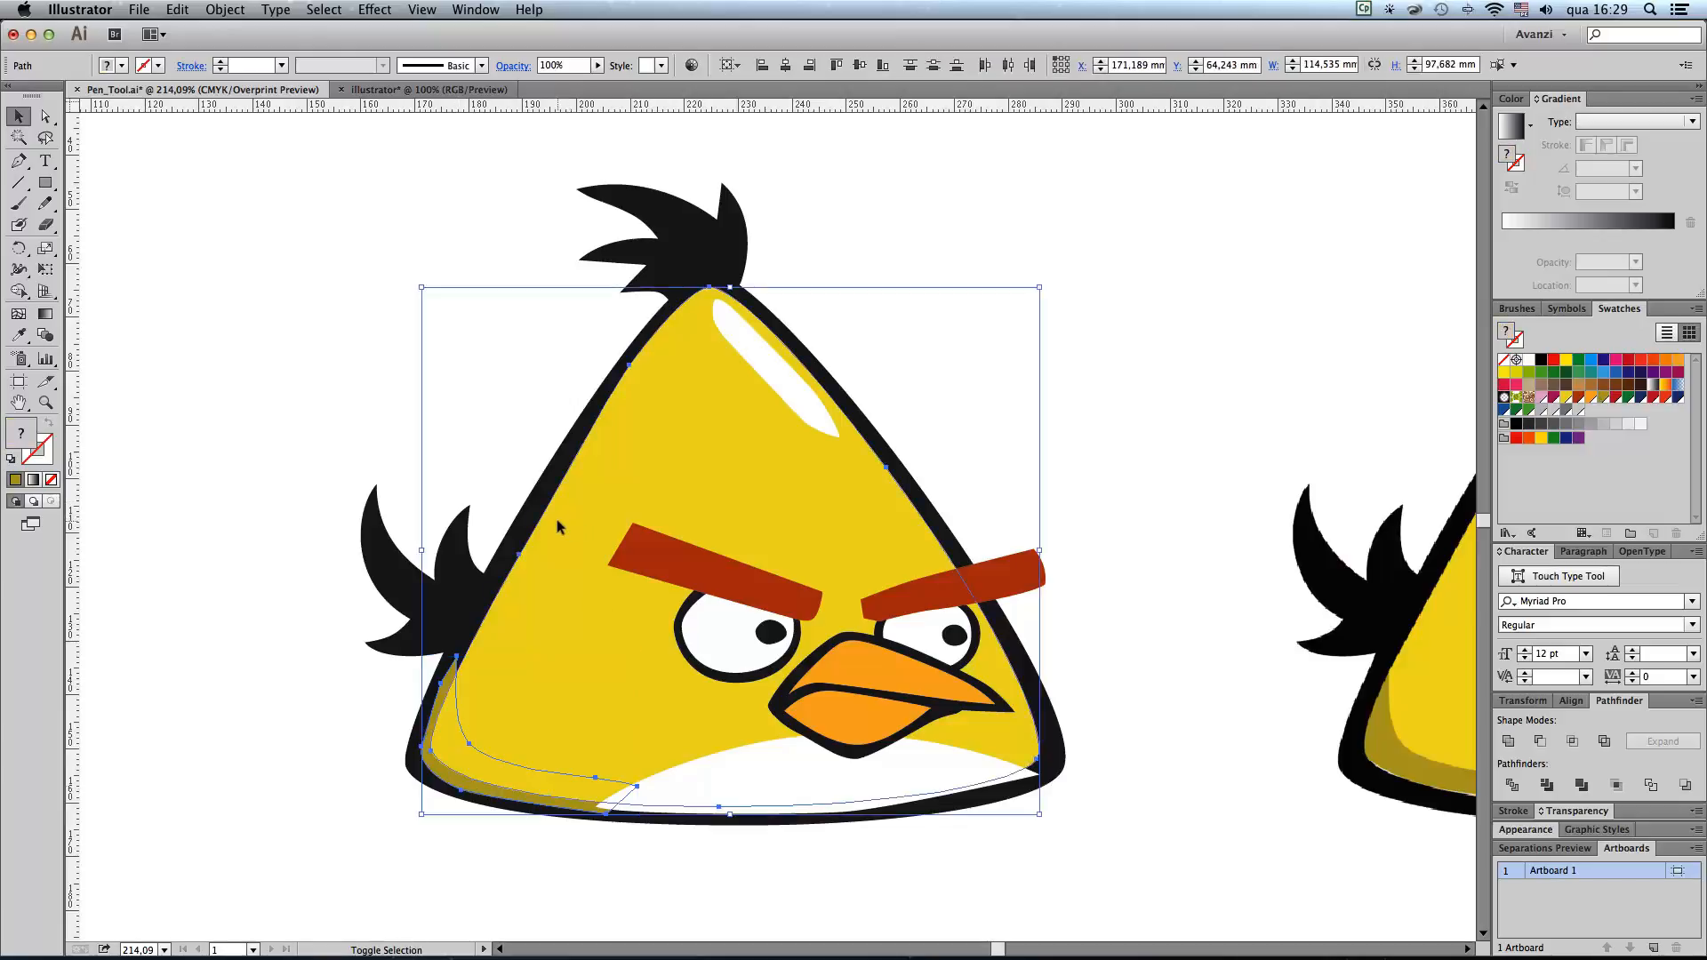
pyautogui.click(225, 10)
pyautogui.moveTo(285, 489)
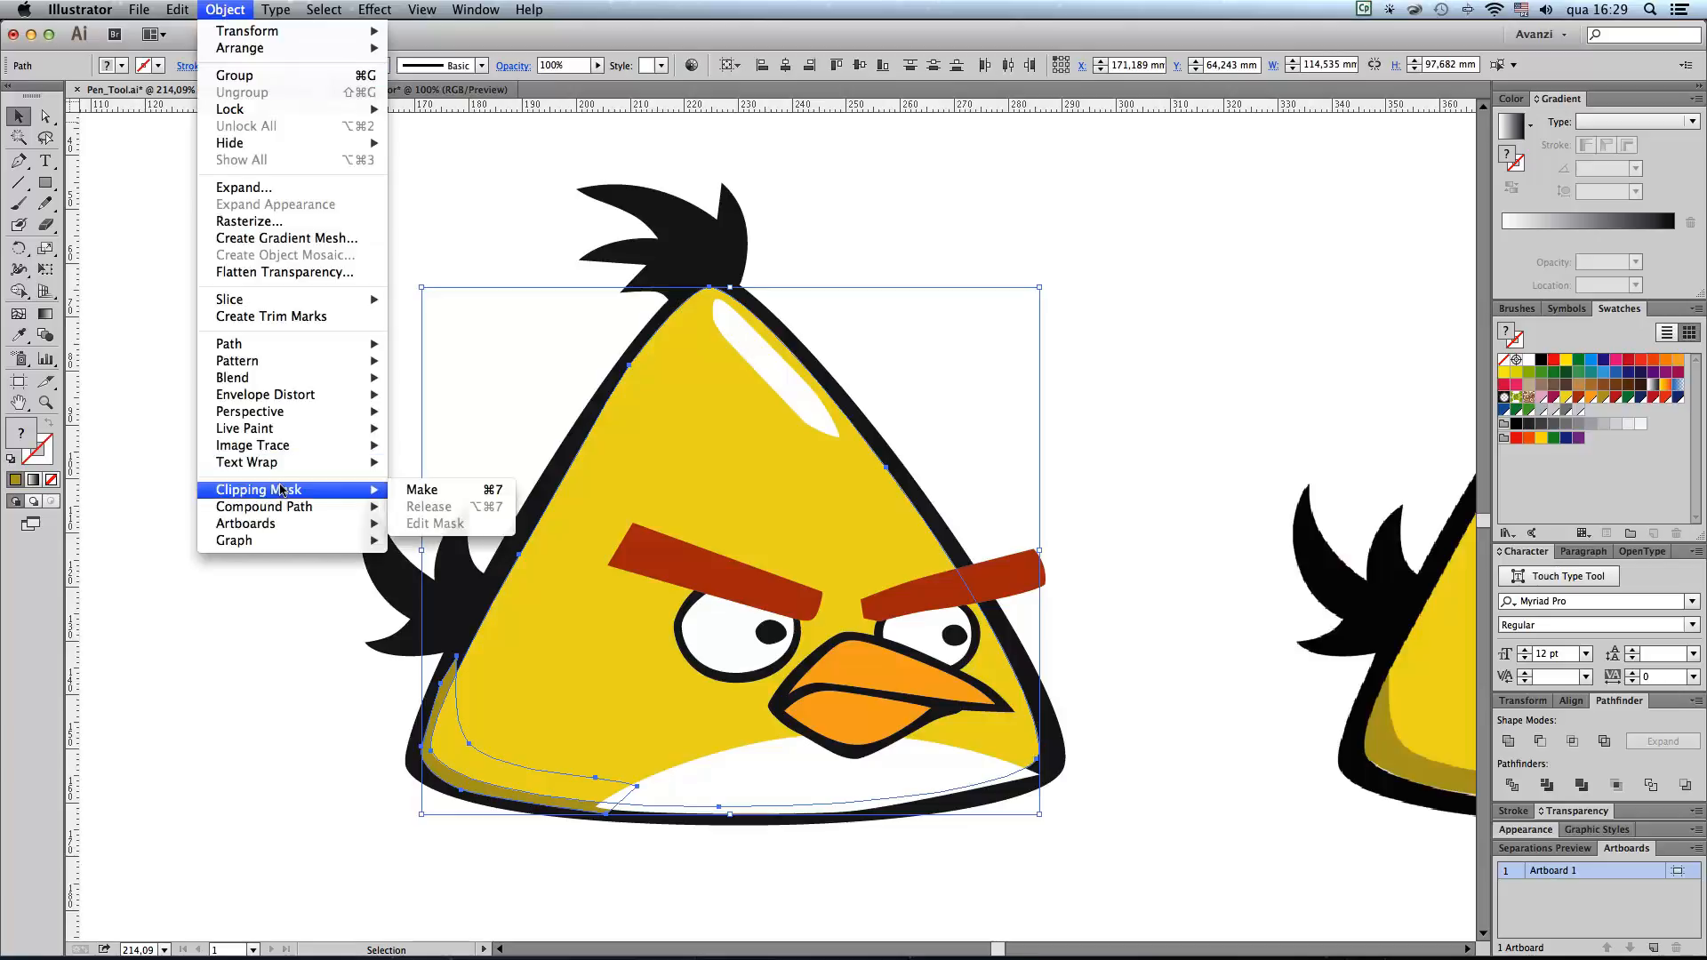
pyautogui.click(418, 489)
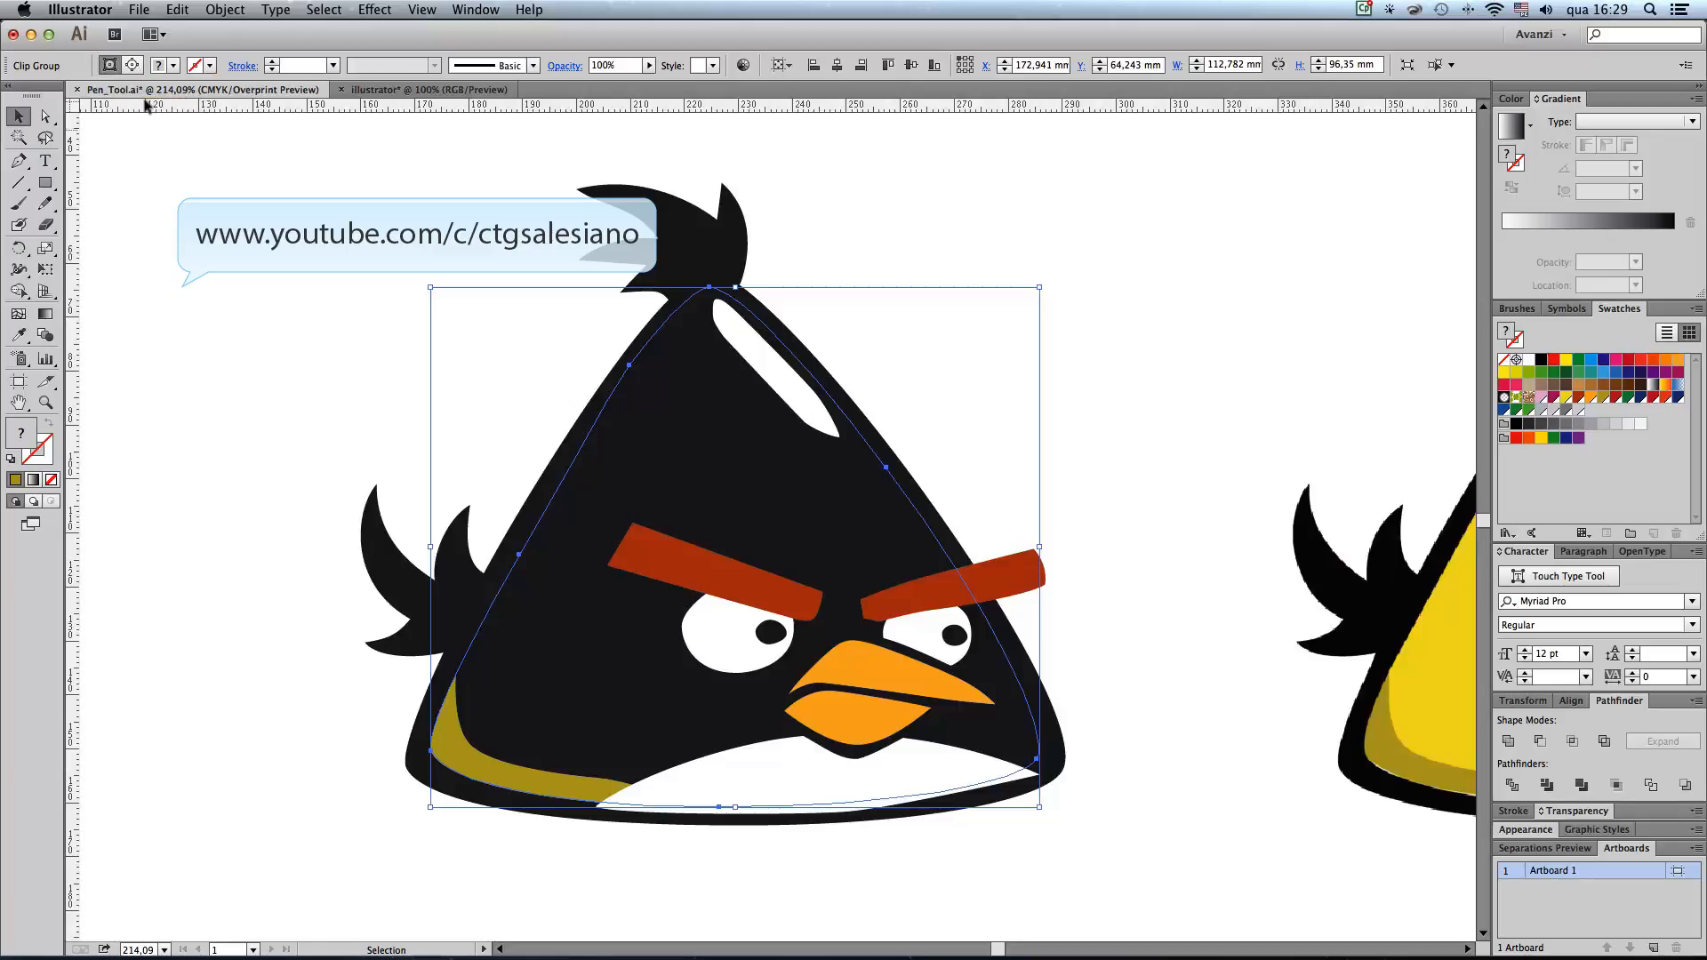
# Step: Fill the clip group's clipping path with the body's yellow swatch and clear the selection
pyautogui.click(132, 64)
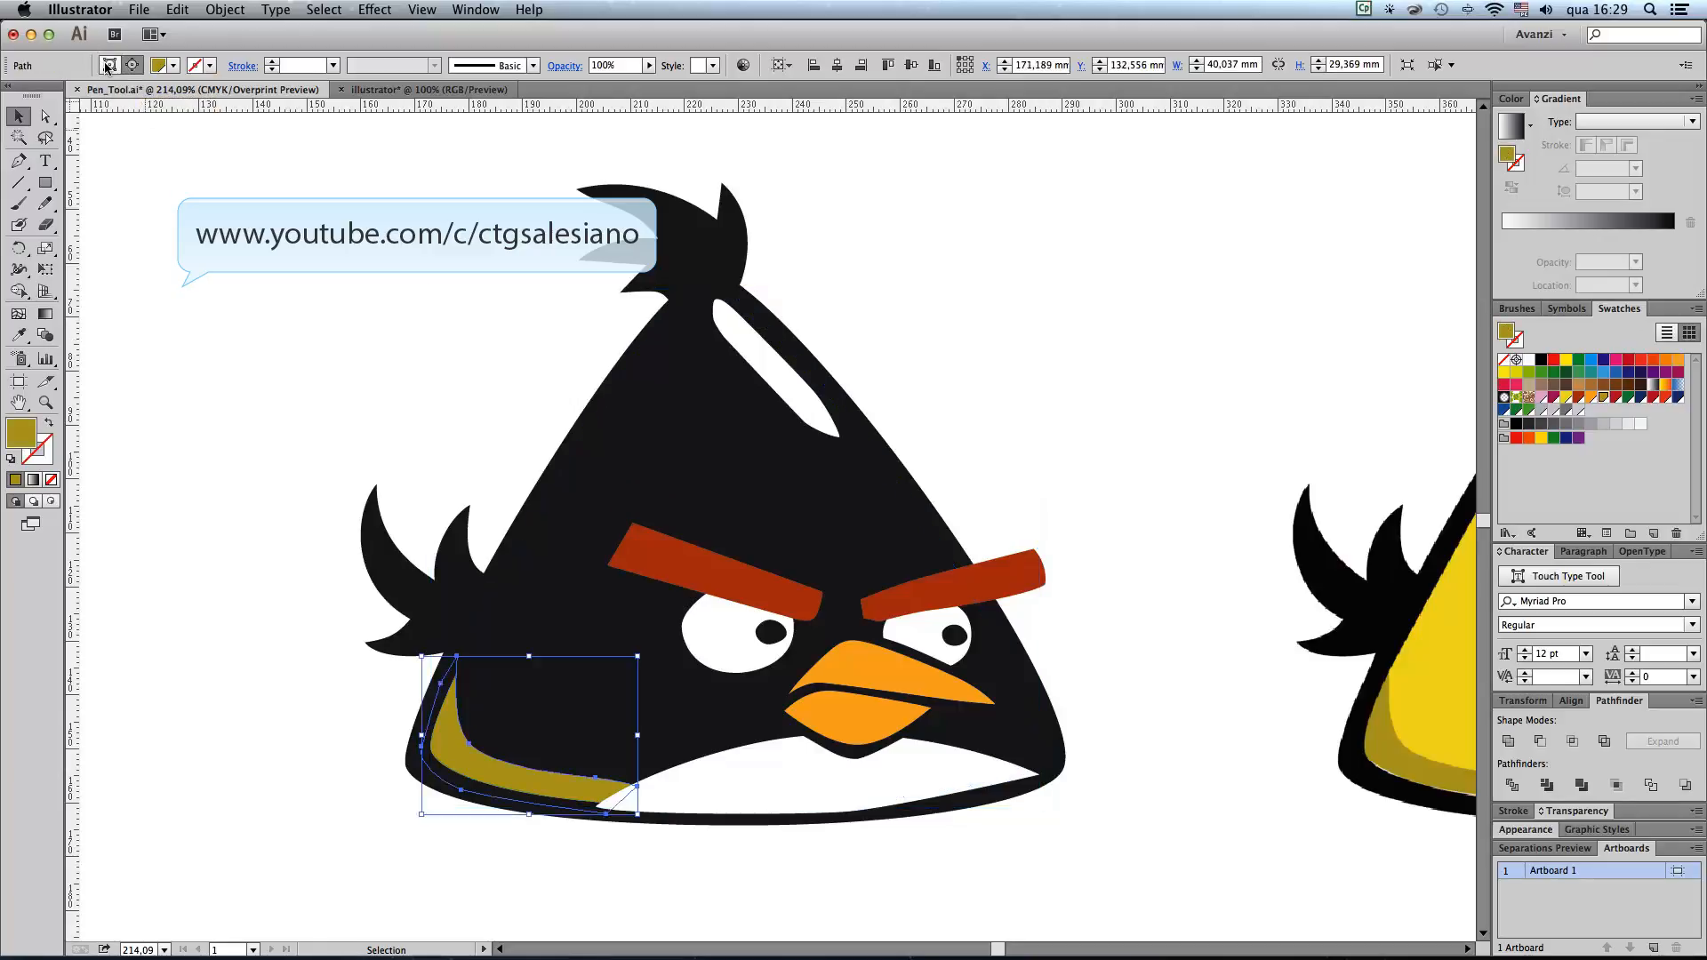
pyautogui.click(108, 65)
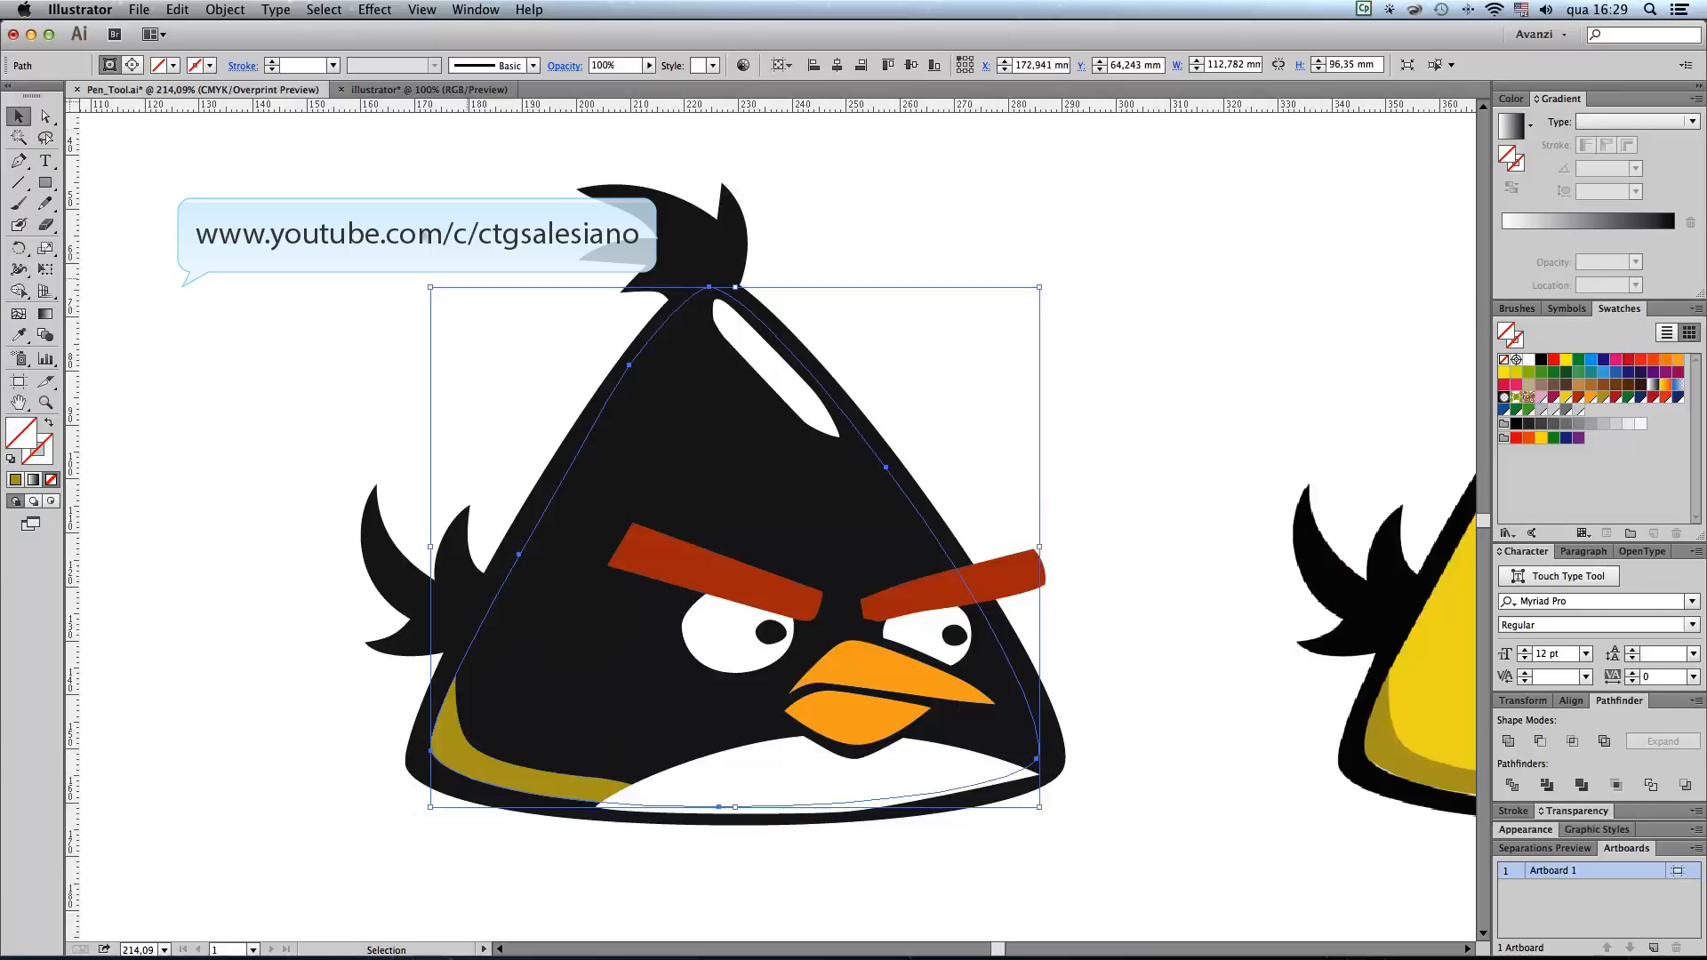
pyautogui.click(1567, 398)
pyautogui.click(255, 401)
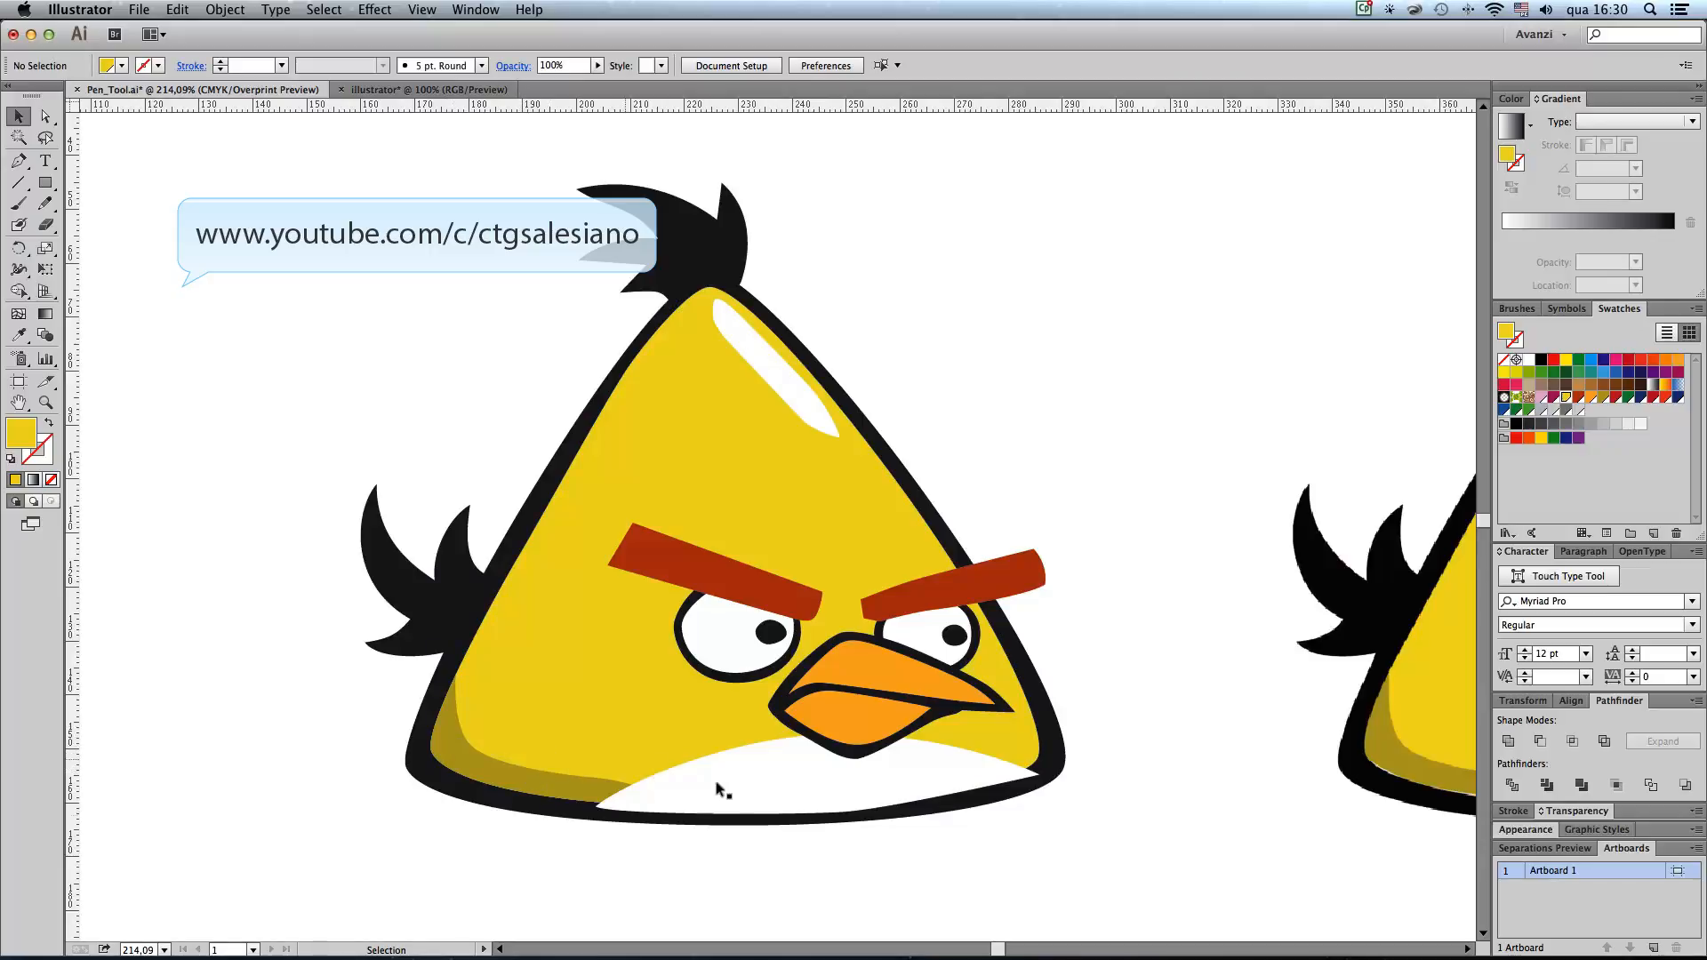
# Step: Move the white belly path into the body's clip group, between the clipping path and the olive shadow, using the layer list
pyautogui.click(681, 765)
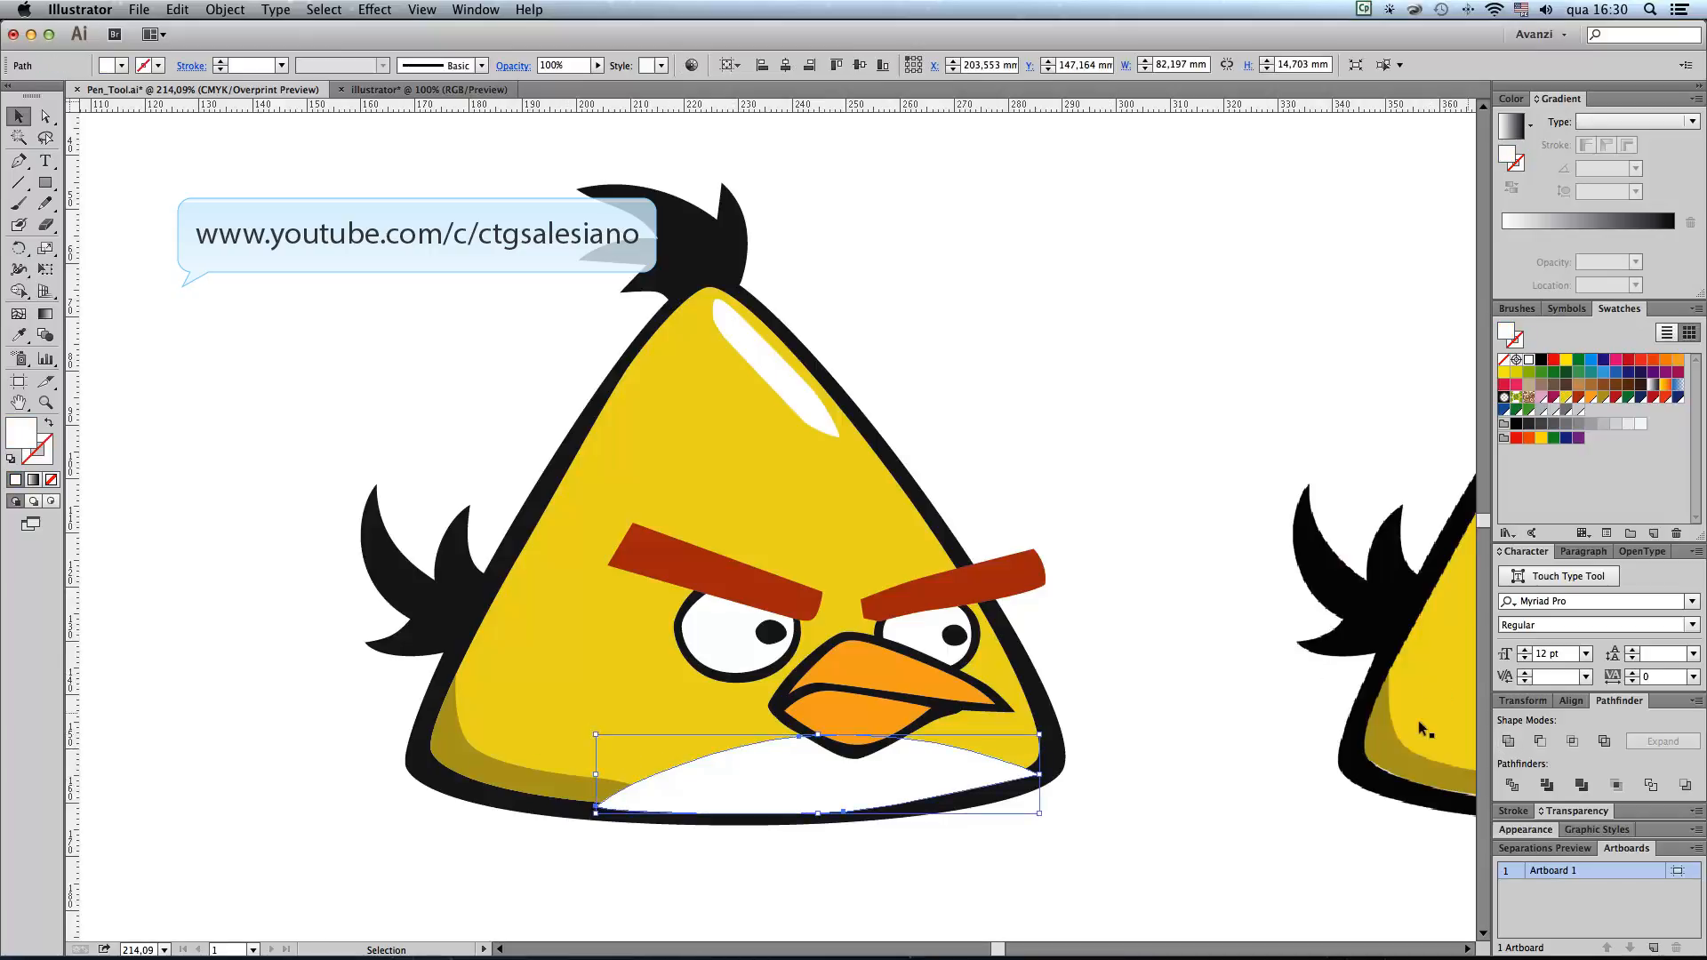
pyautogui.click(473, 9)
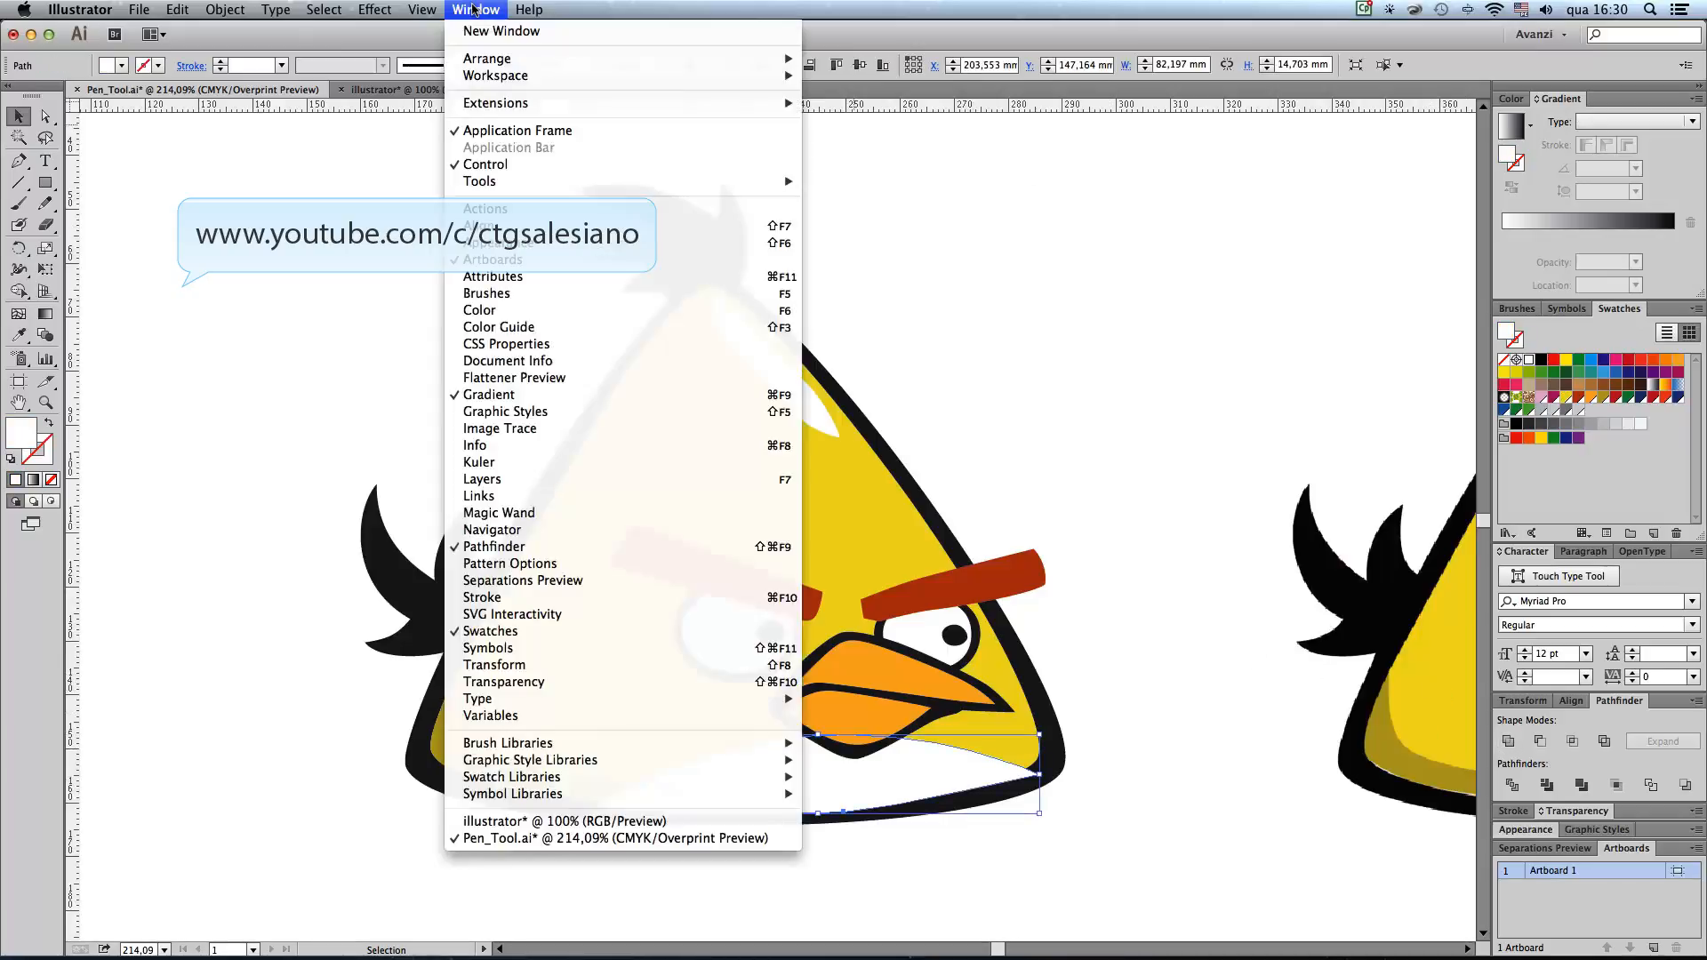
pyautogui.click(497, 480)
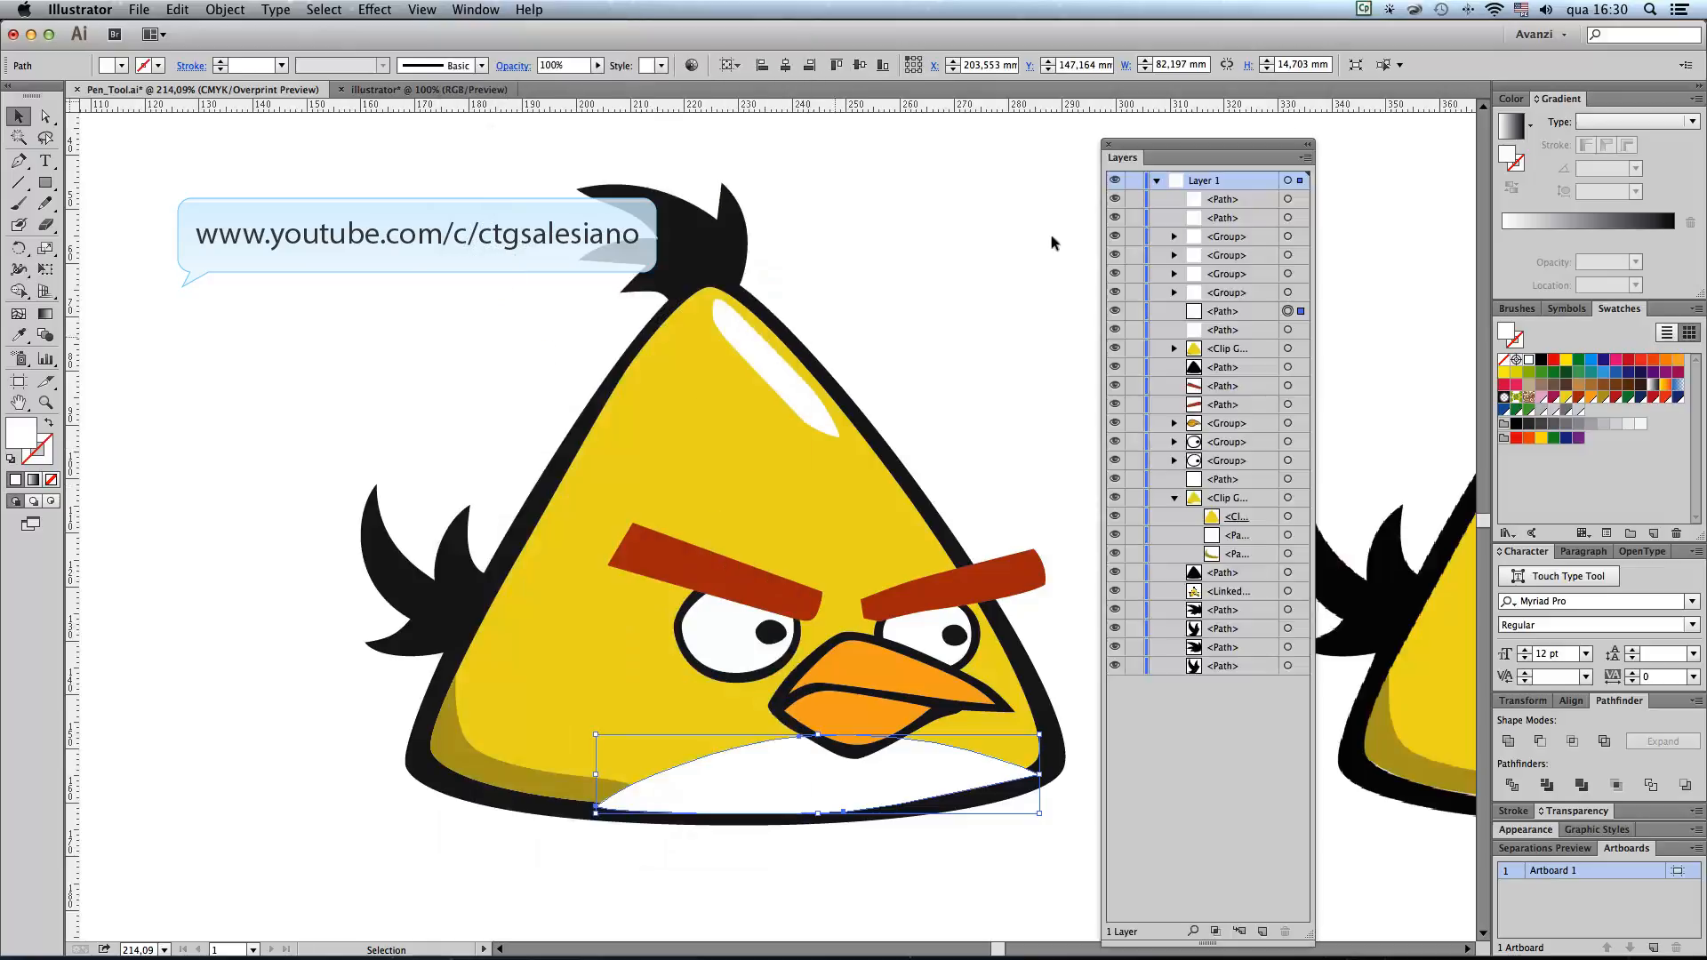
pyautogui.moveTo(1251, 142); pyautogui.dragTo(273, 138)
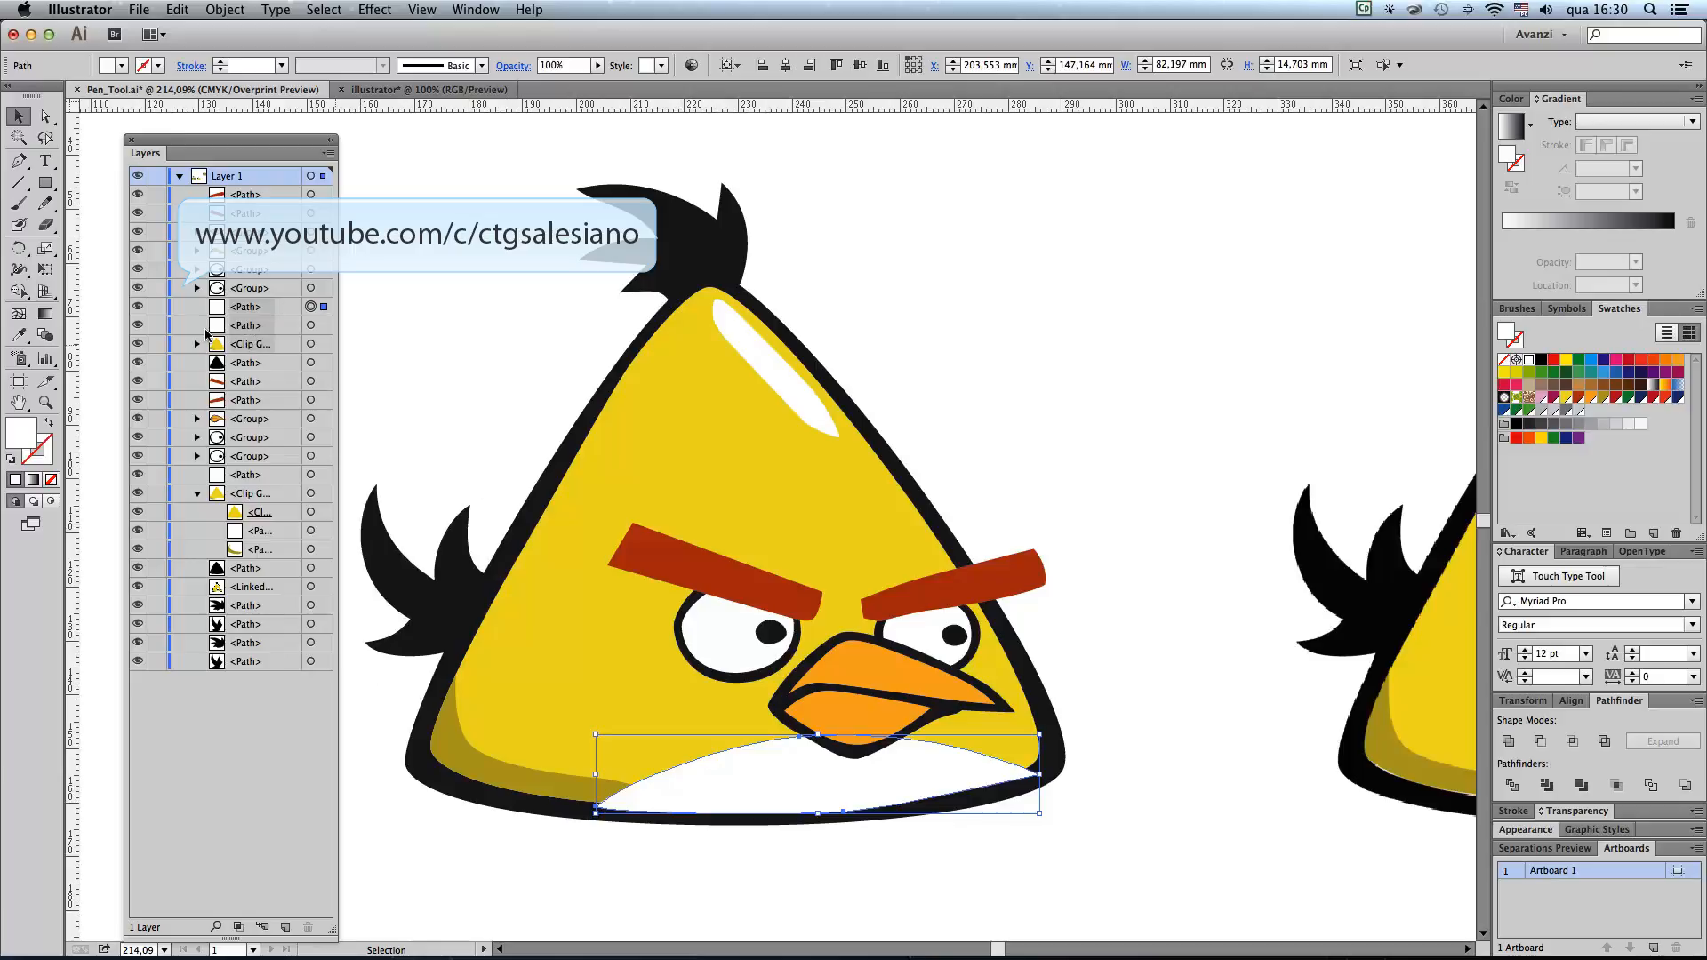
pyautogui.click(196, 343)
pyautogui.click(263, 306)
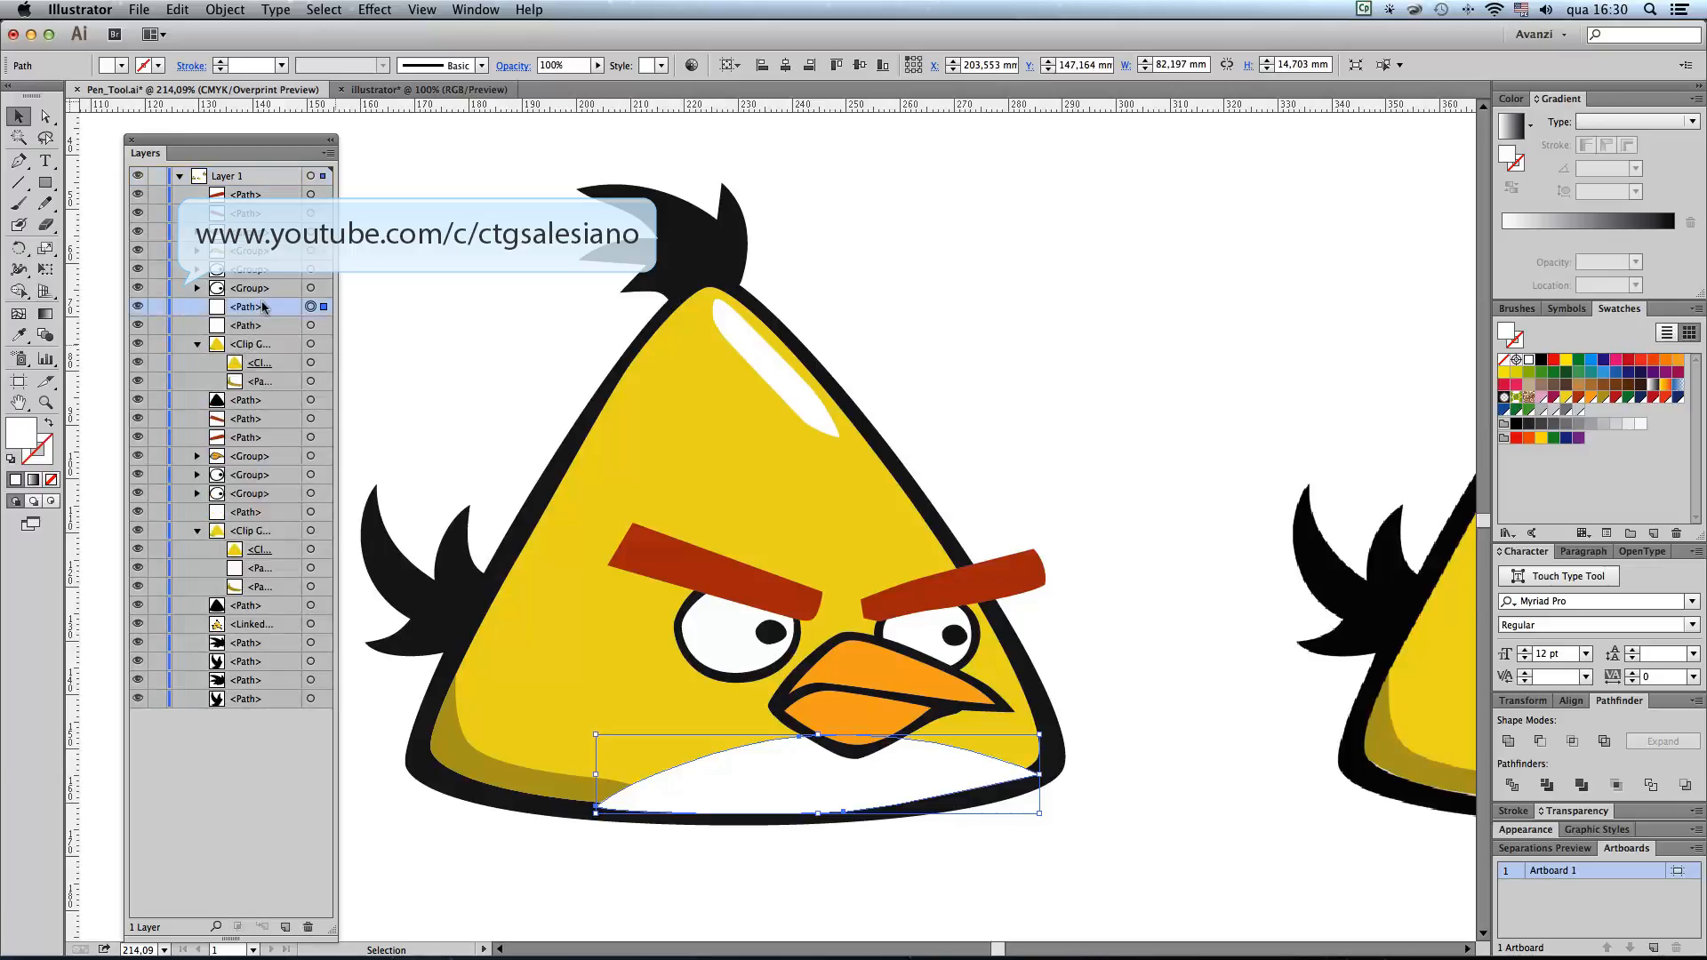
pyautogui.moveTo(263, 307); pyautogui.dragTo(258, 362)
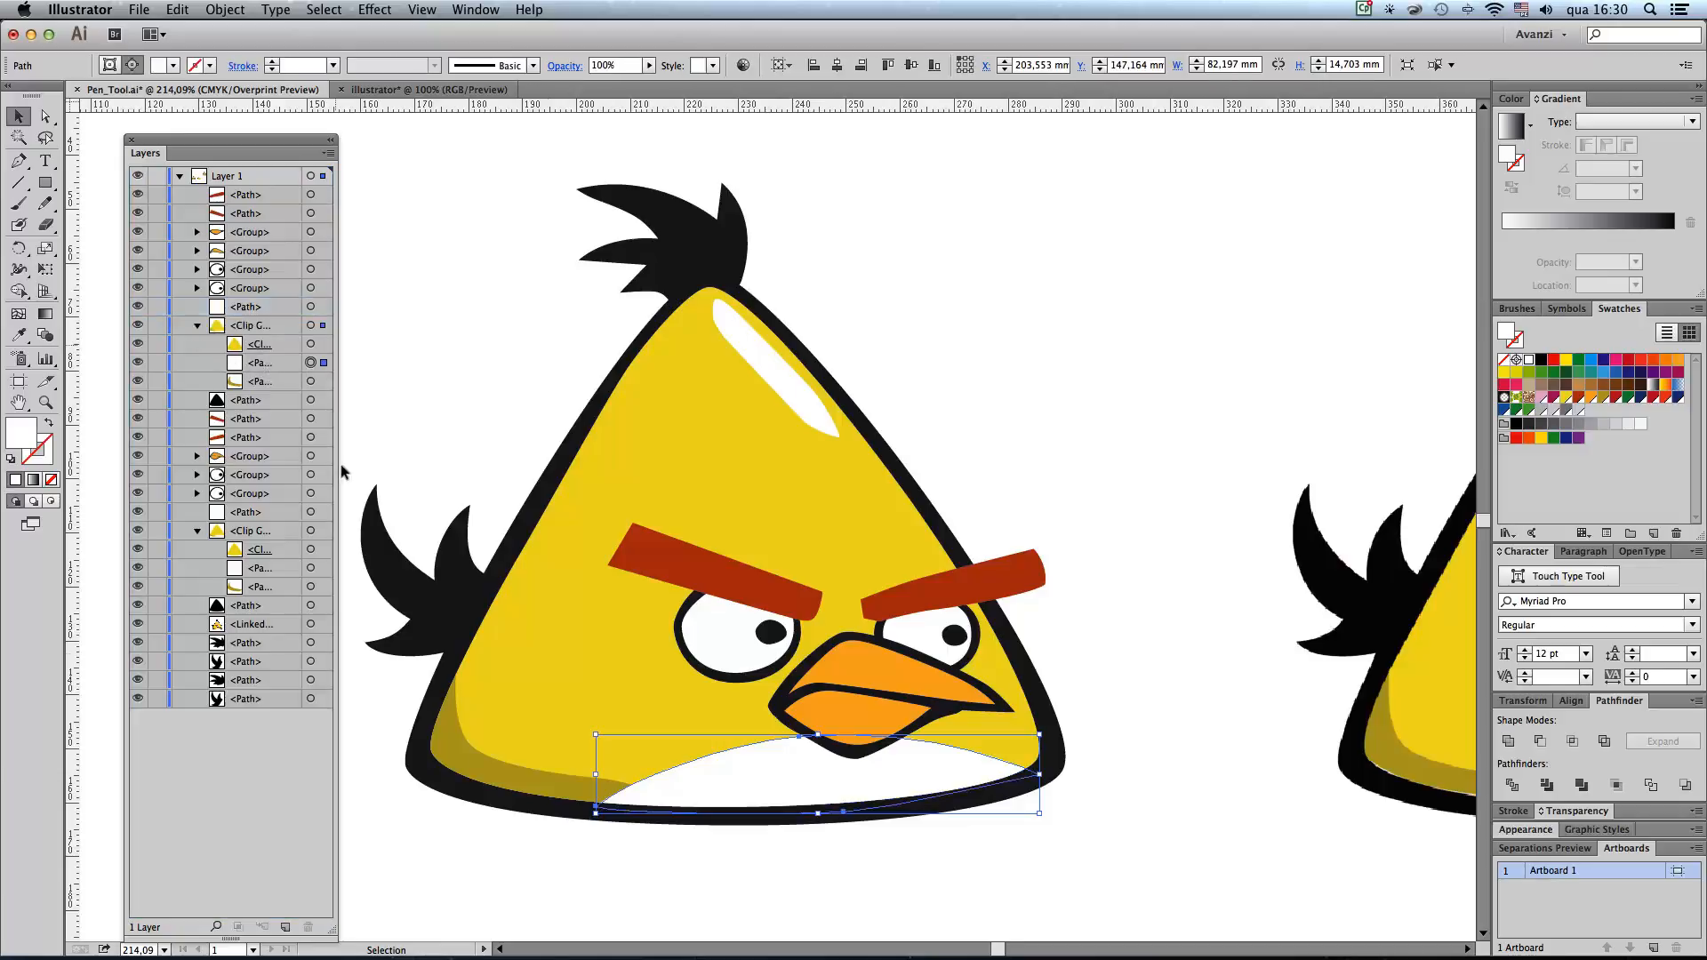
pyautogui.click(131, 139)
pyautogui.click(427, 369)
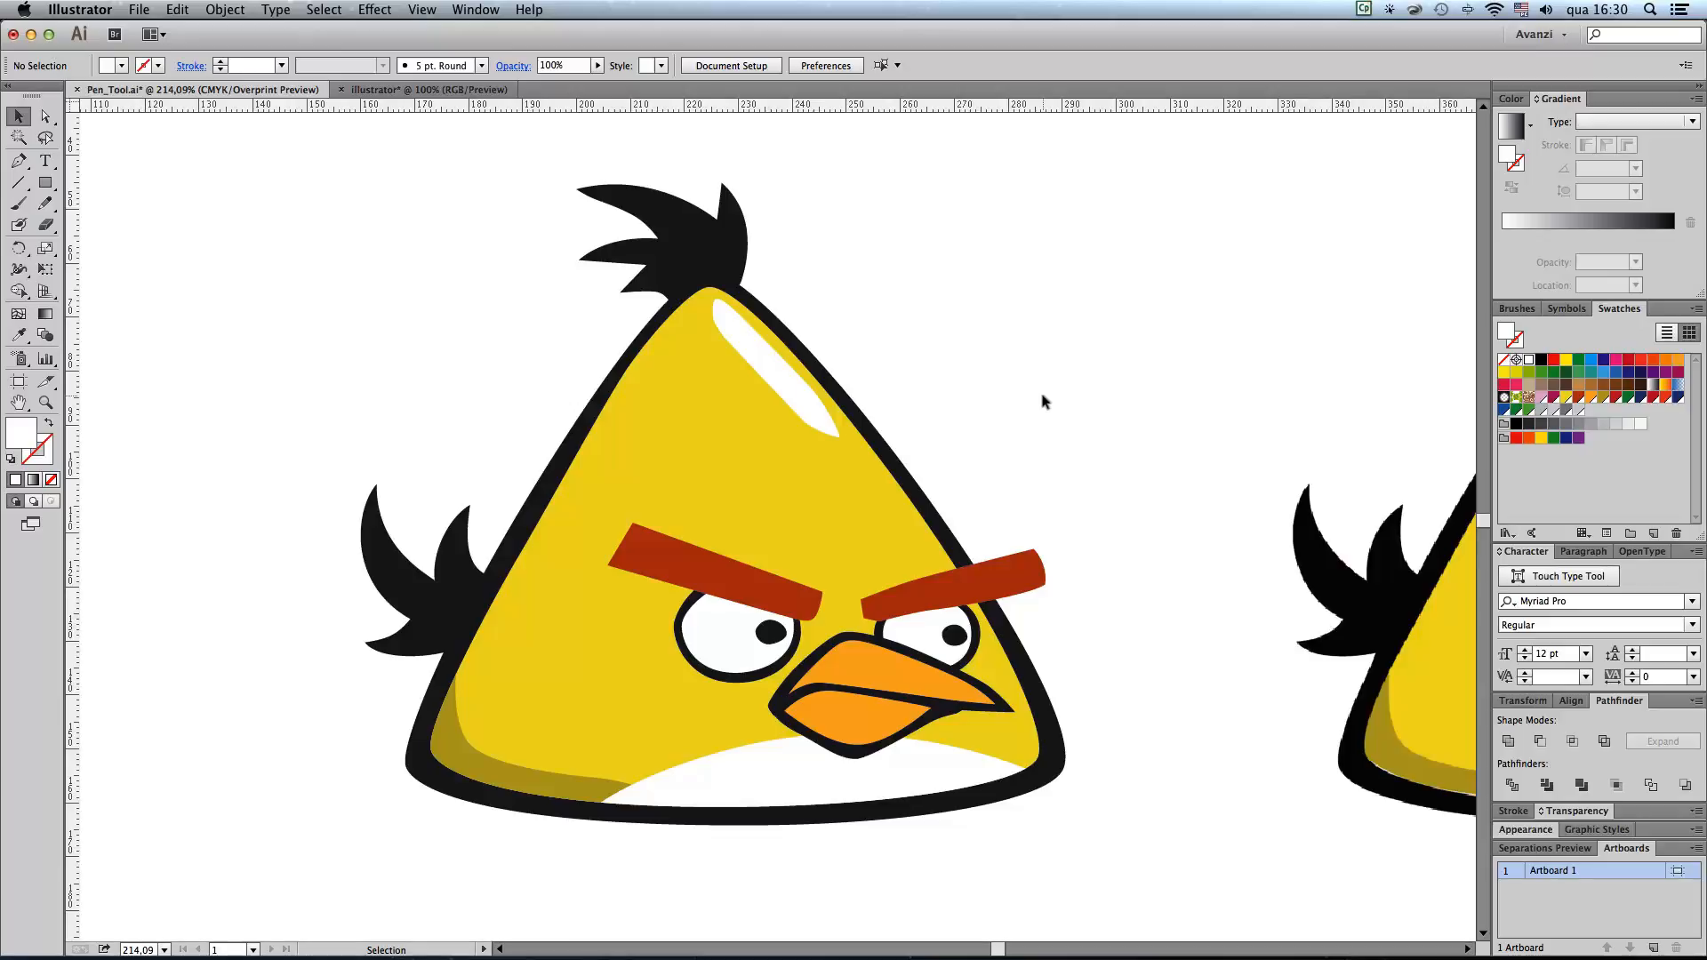
# Step: Duplicate the whole finished bird to the left of the original, leaving the two birds side by side
pyautogui.press('super+space')
pyautogui.keyDown('alt'); pyautogui.keyDown('super'); pyautogui.click(738, 626); pyautogui.keyUp('super'); pyautogui.keyUp('alt')
pyautogui.keyDown('alt'); pyautogui.keyDown('super'); pyautogui.click(802, 501); pyautogui.keyUp('super'); pyautogui.keyUp('alt')
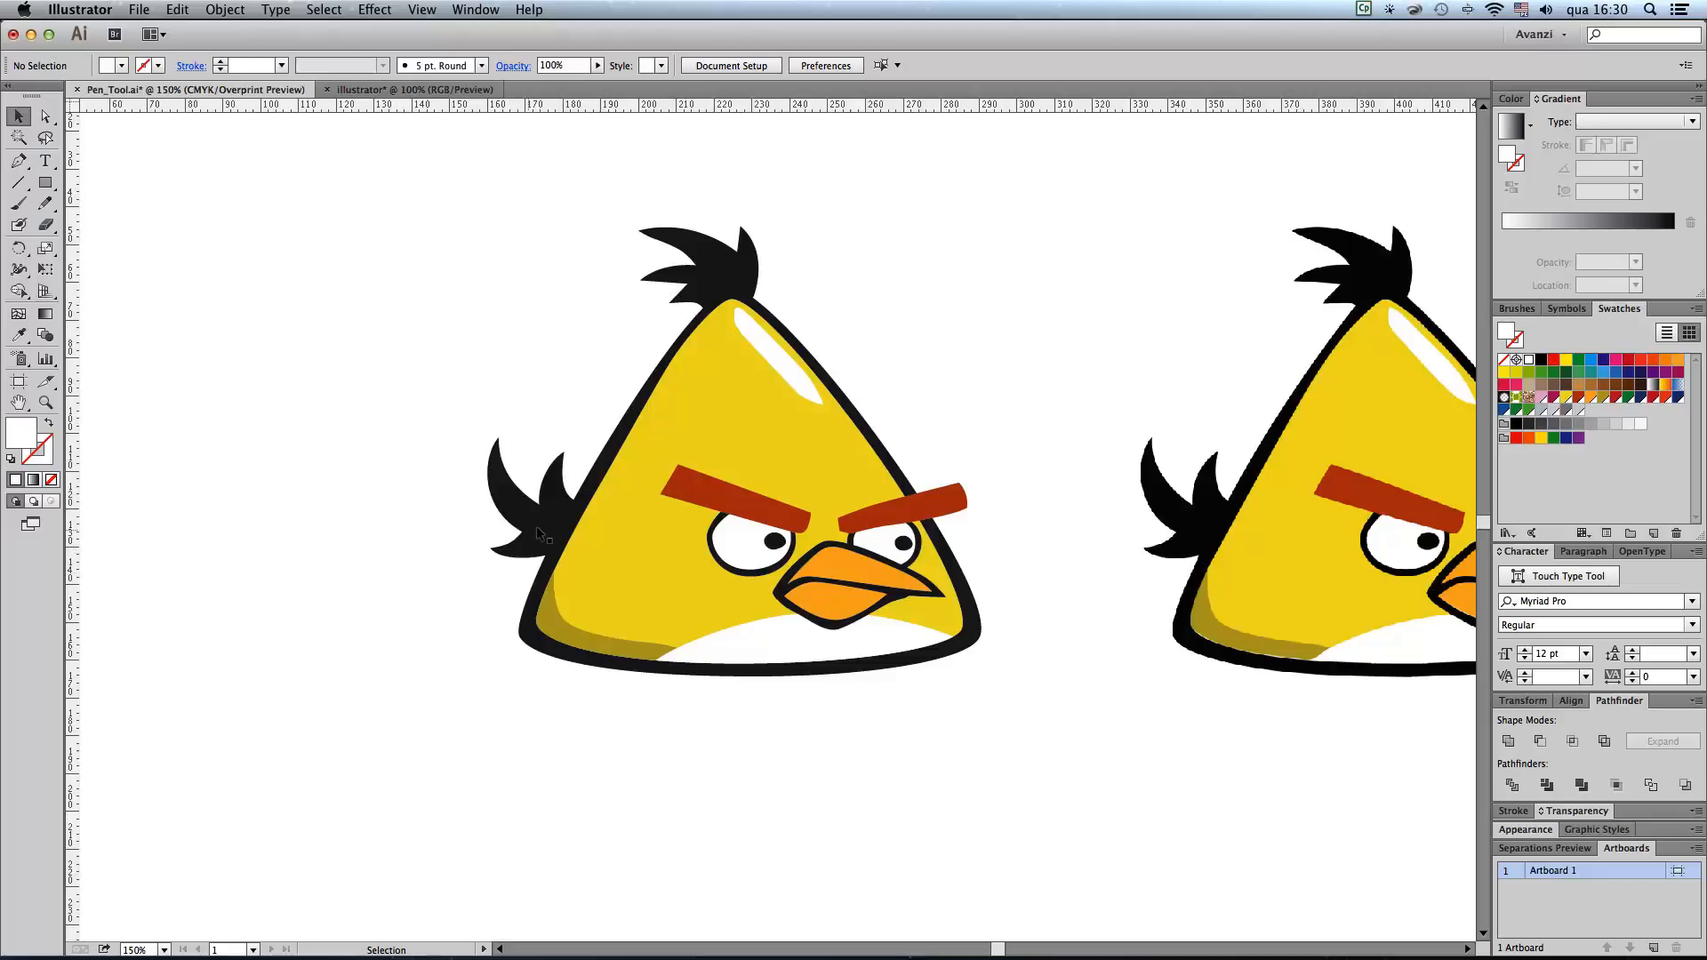
pyautogui.moveTo(800, 720); pyautogui.dragTo(1029, 746)
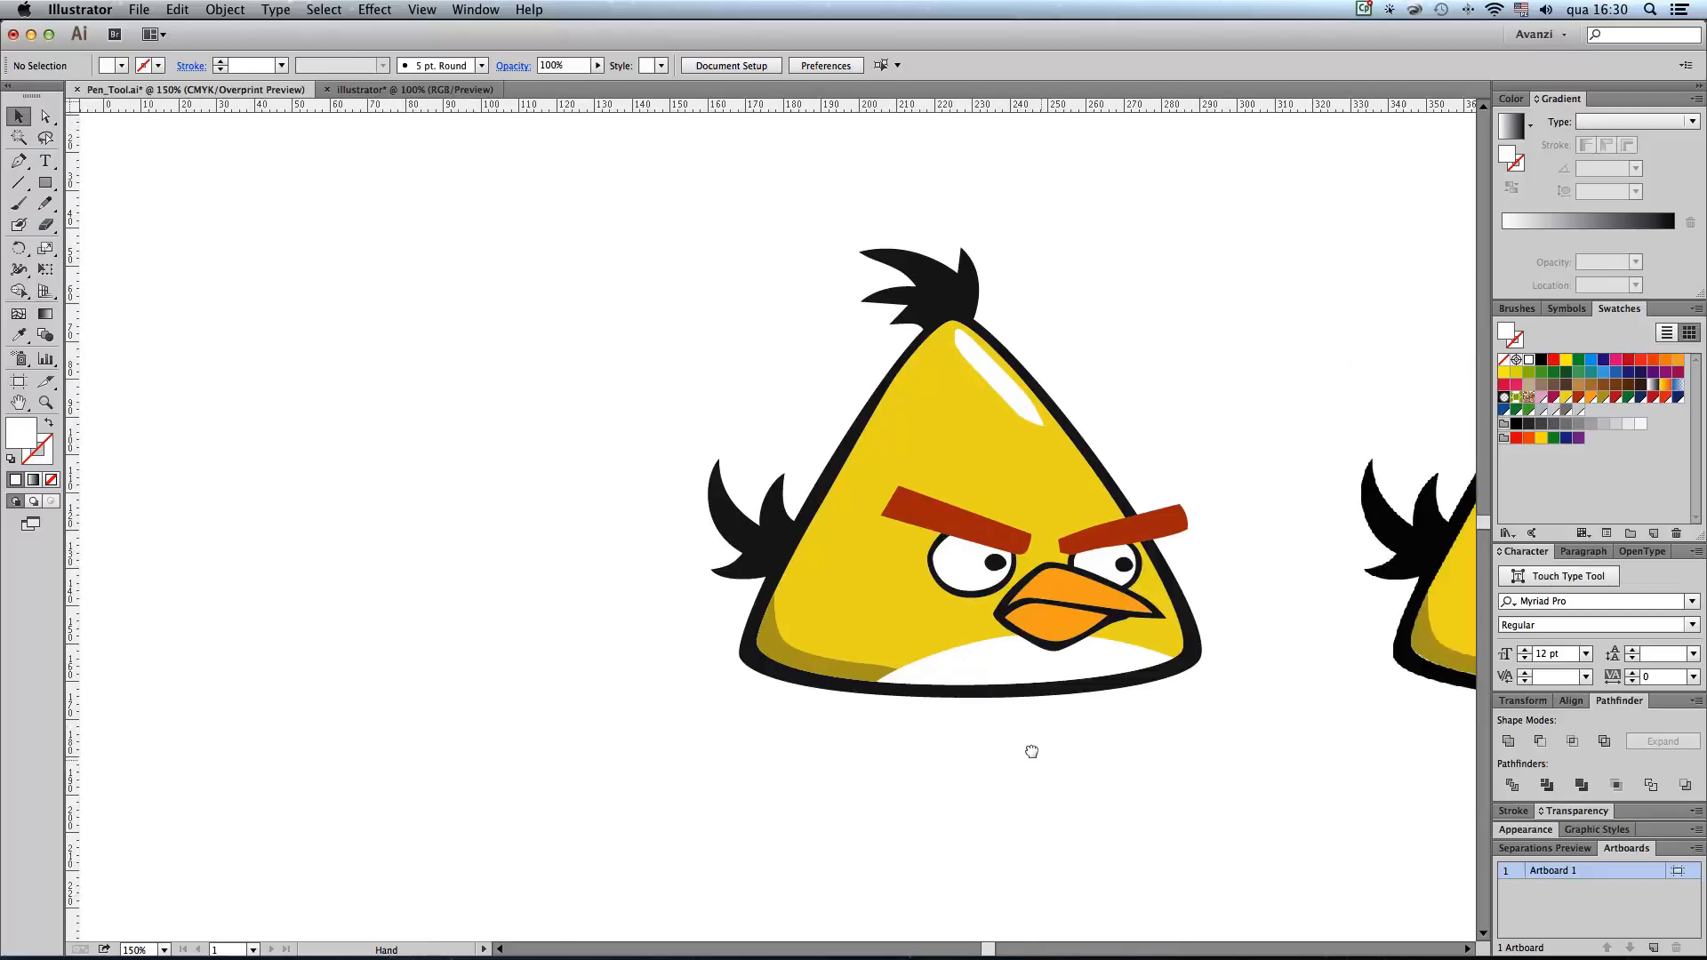
pyautogui.moveTo(662, 196); pyautogui.dragTo(1208, 777)
pyautogui.moveTo(1058, 627); pyautogui.dragTo(438, 630)
pyautogui.moveTo(678, 773); pyautogui.dragTo(774, 786)
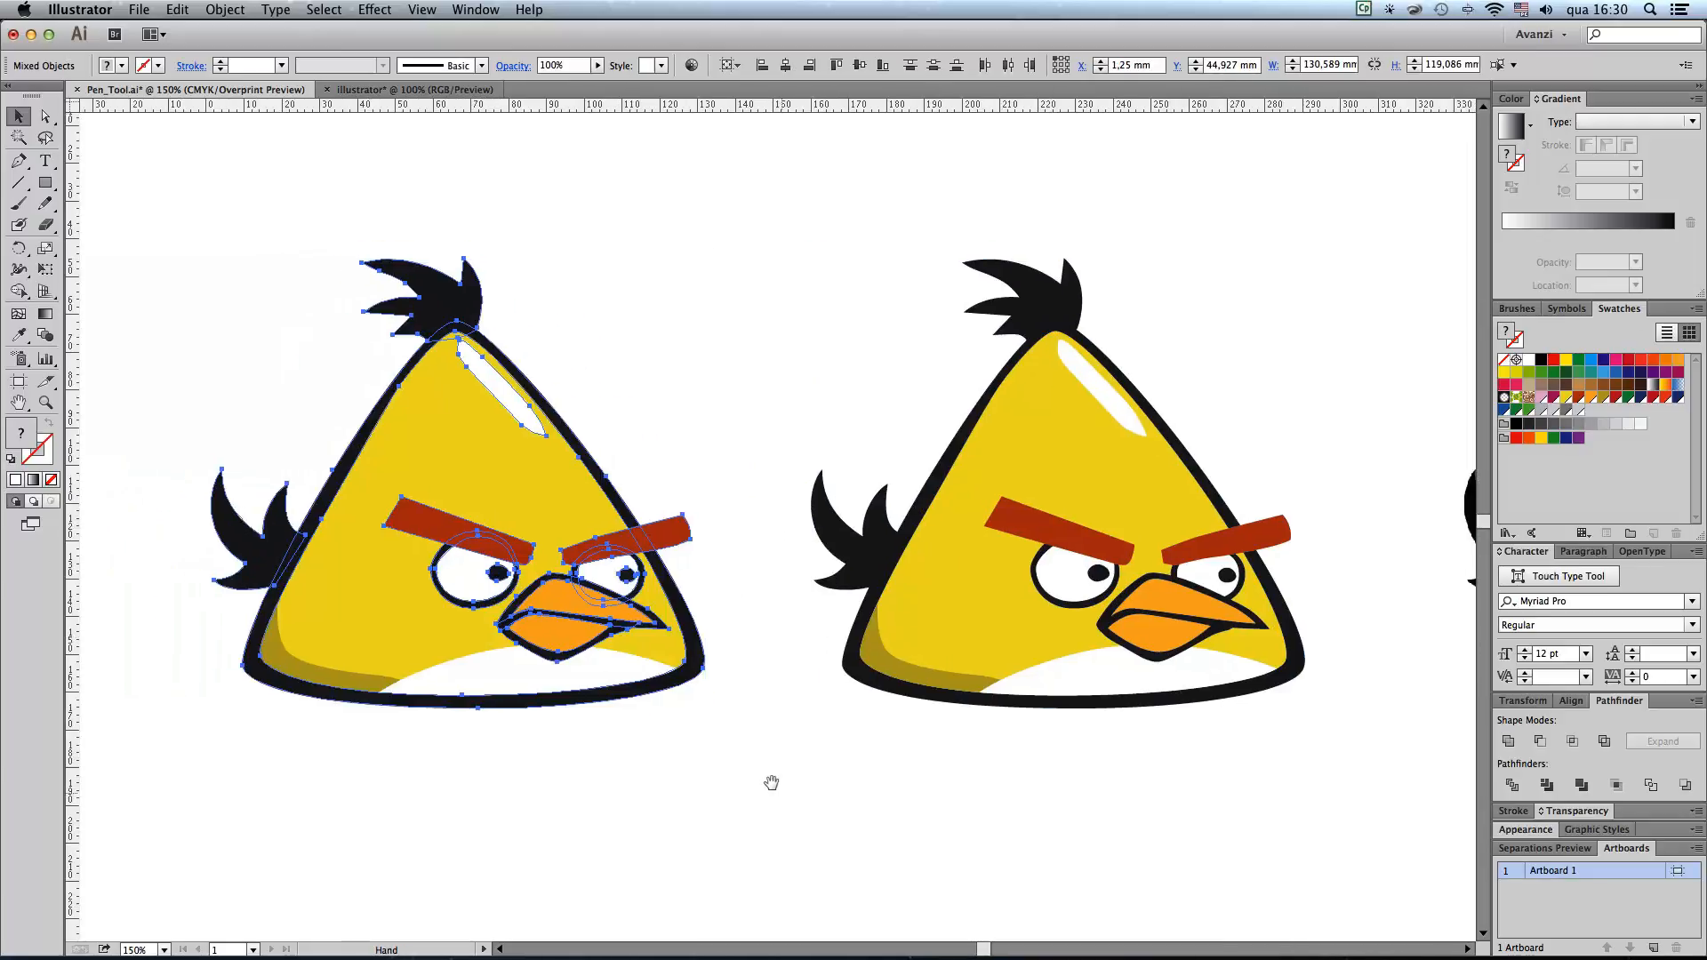
pyautogui.click(725, 800)
pyautogui.moveTo(668, 784); pyautogui.dragTo(724, 793)
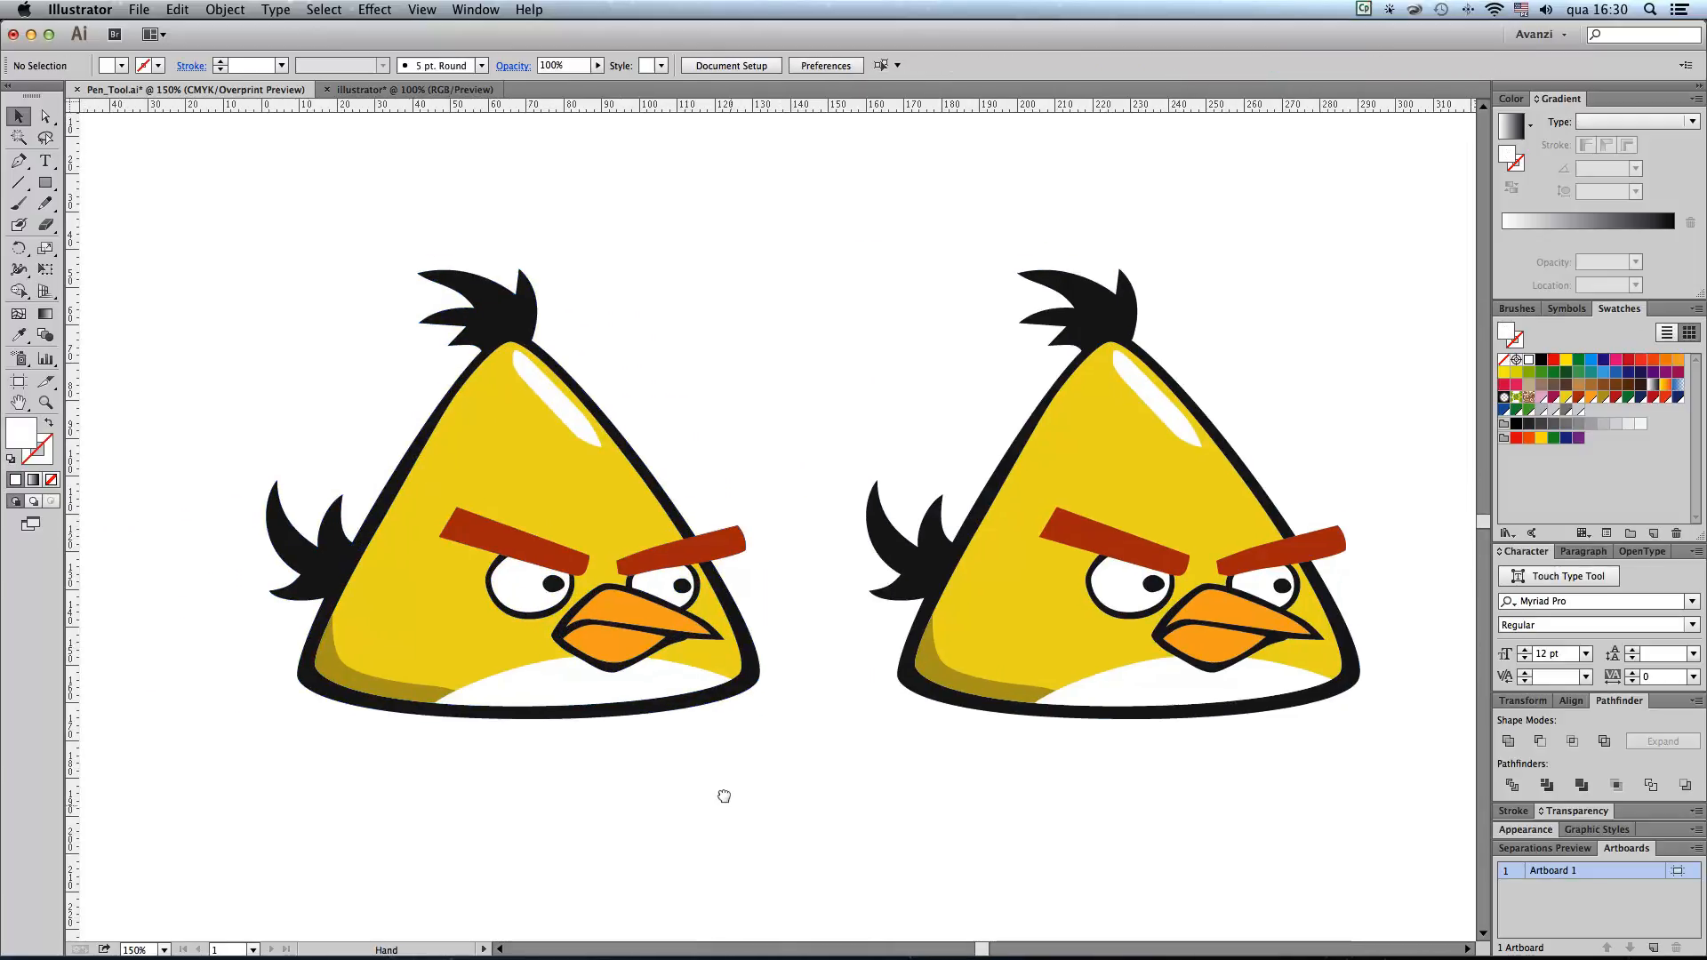
# Step: Rotate both eyebrows of the left bird, the right one clockwise and the left one counterclockwise, so their outer ends slope down
pyautogui.click(723, 538)
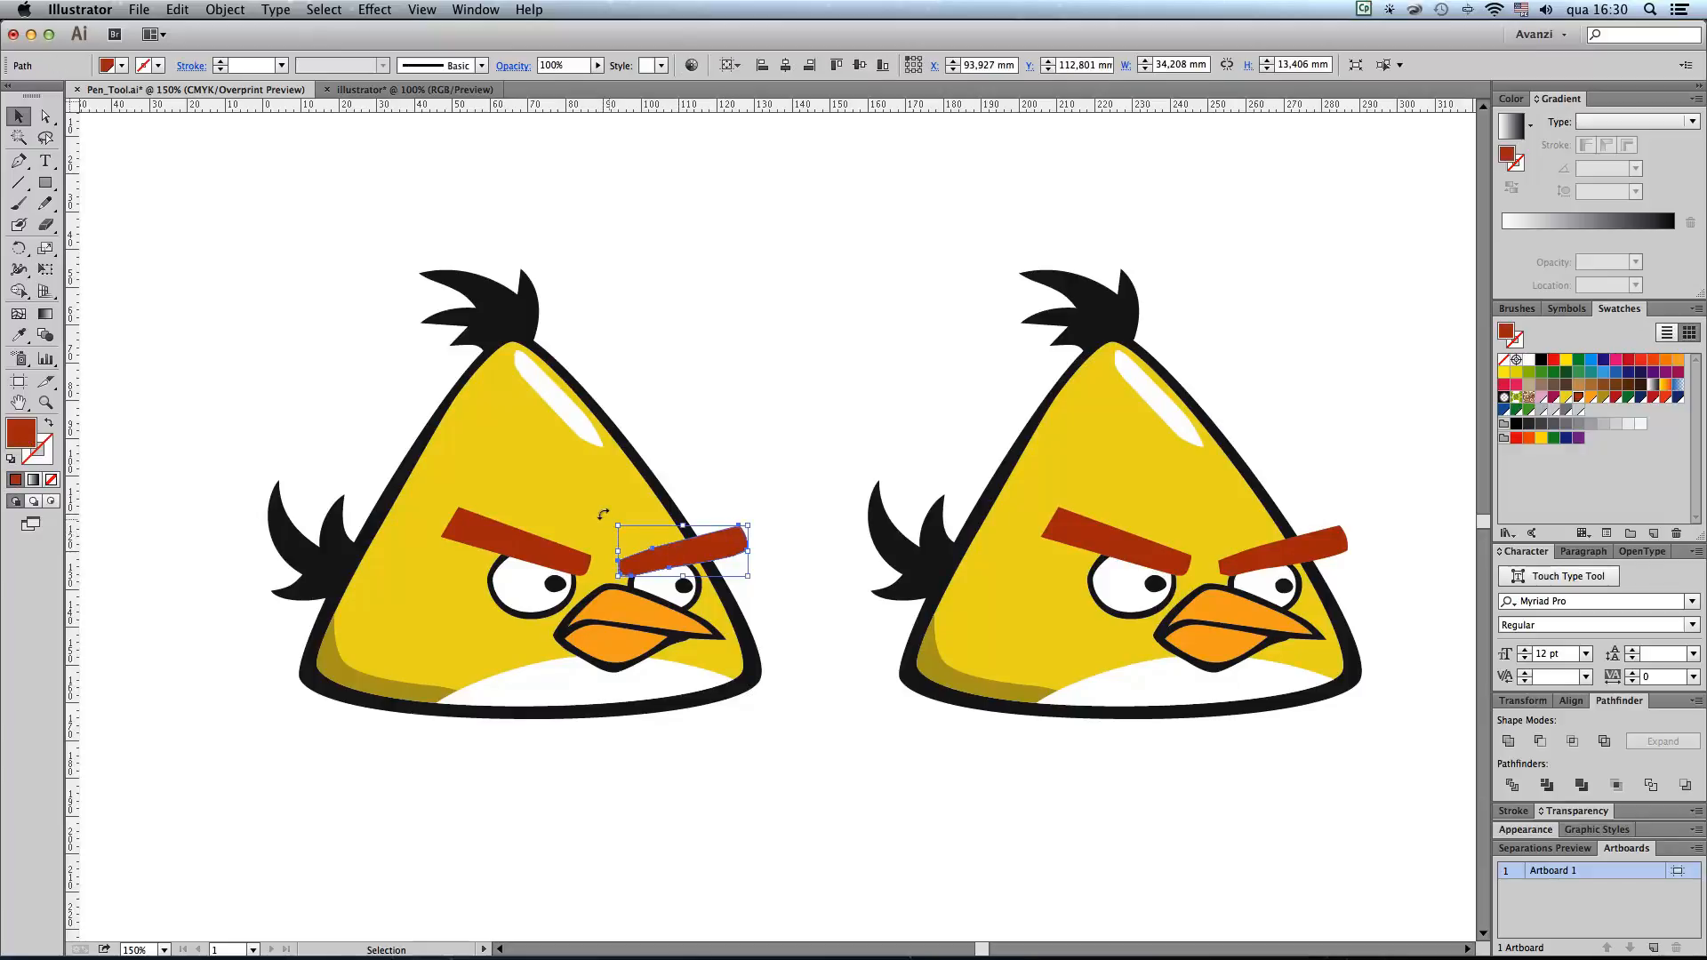
pyautogui.moveTo(602, 514); pyautogui.dragTo(625, 487)
pyautogui.click(587, 560)
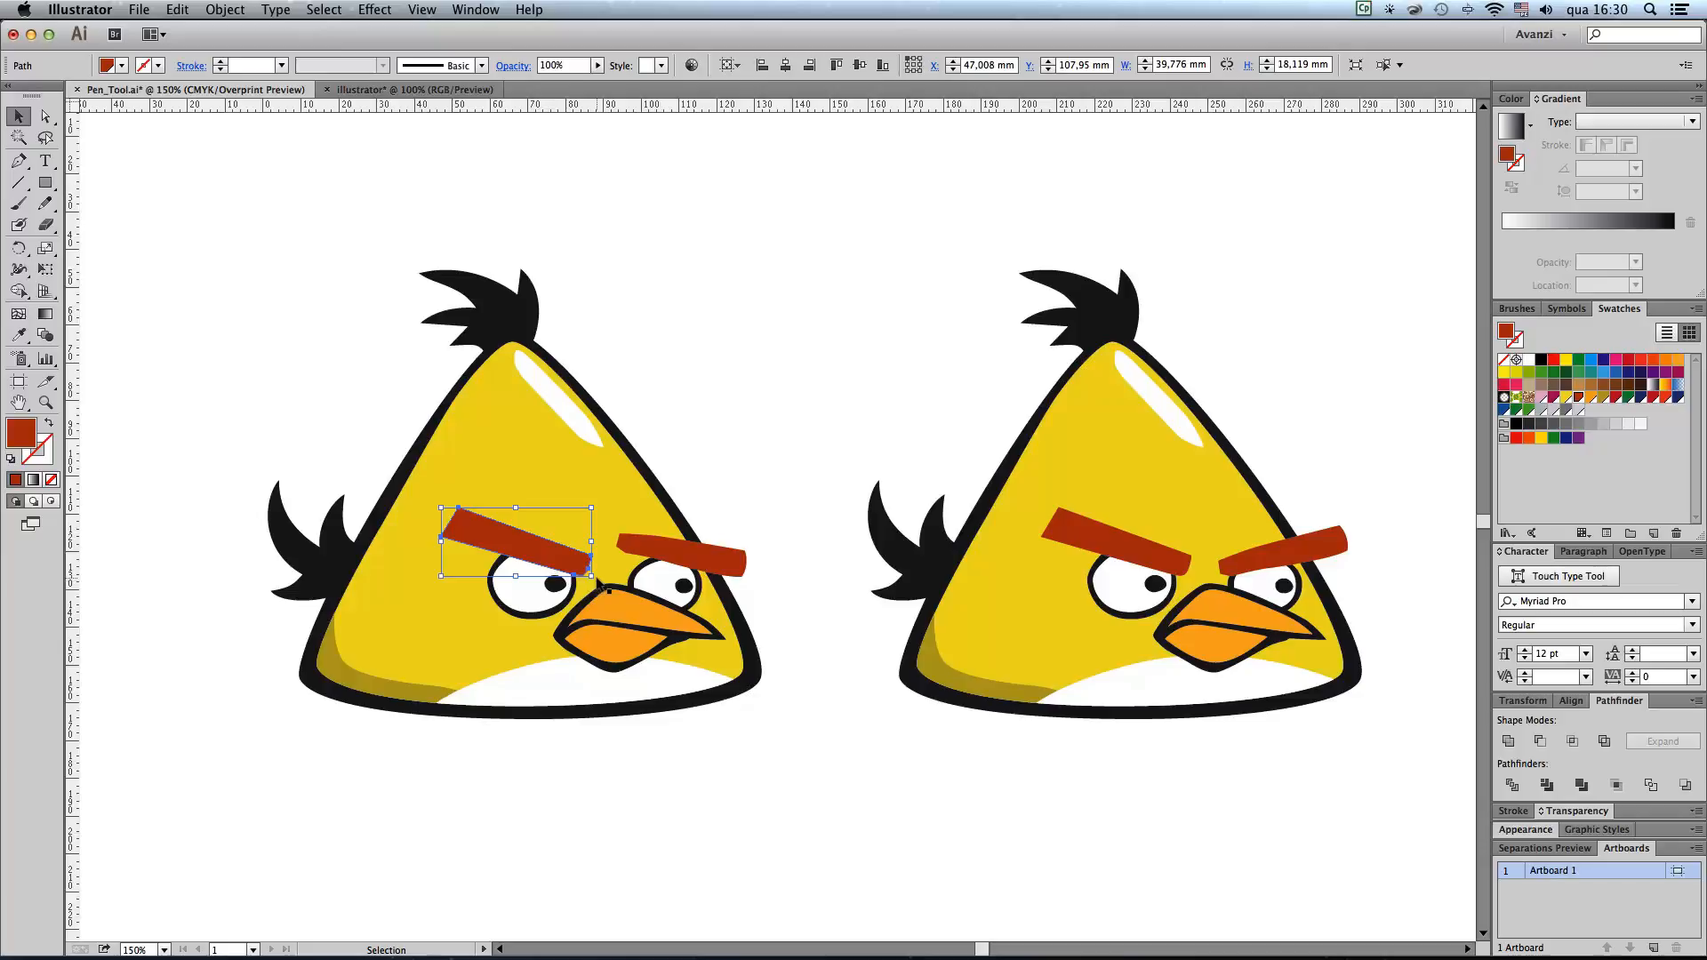
pyautogui.moveTo(592, 568); pyautogui.dragTo(627, 480)
pyautogui.click(679, 542)
pyautogui.click(767, 406)
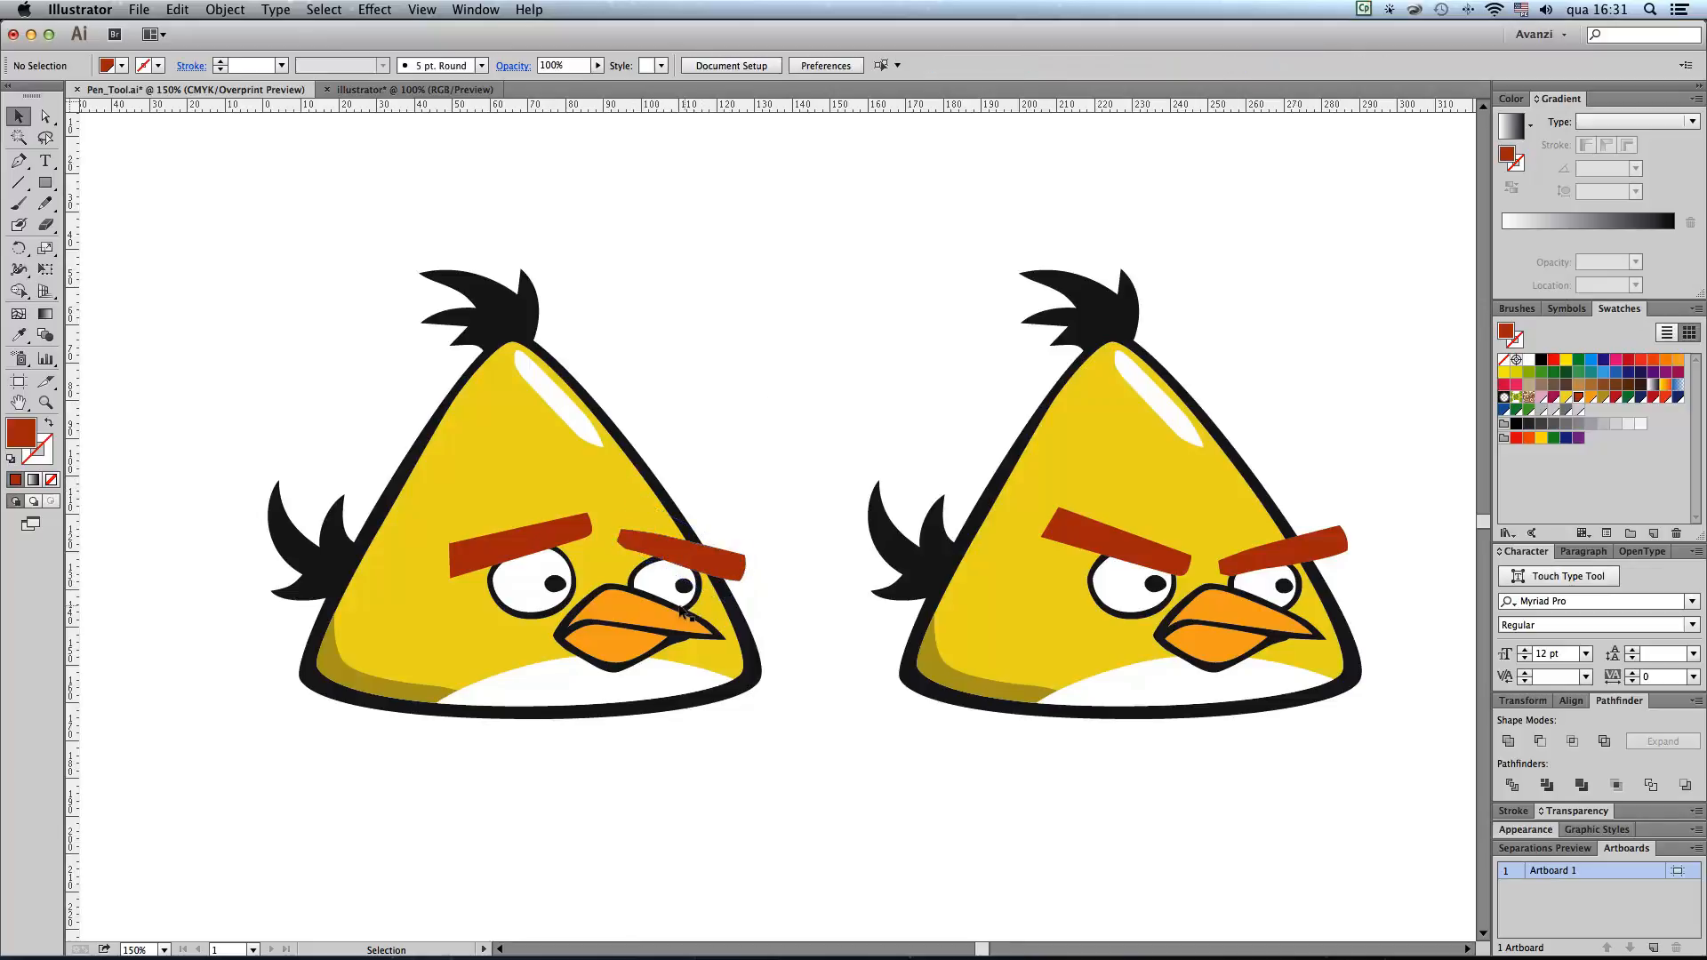
# Step: Rotate the left bird's lower beak group clockwise around its left corner to open the mouth
pyautogui.click(638, 655)
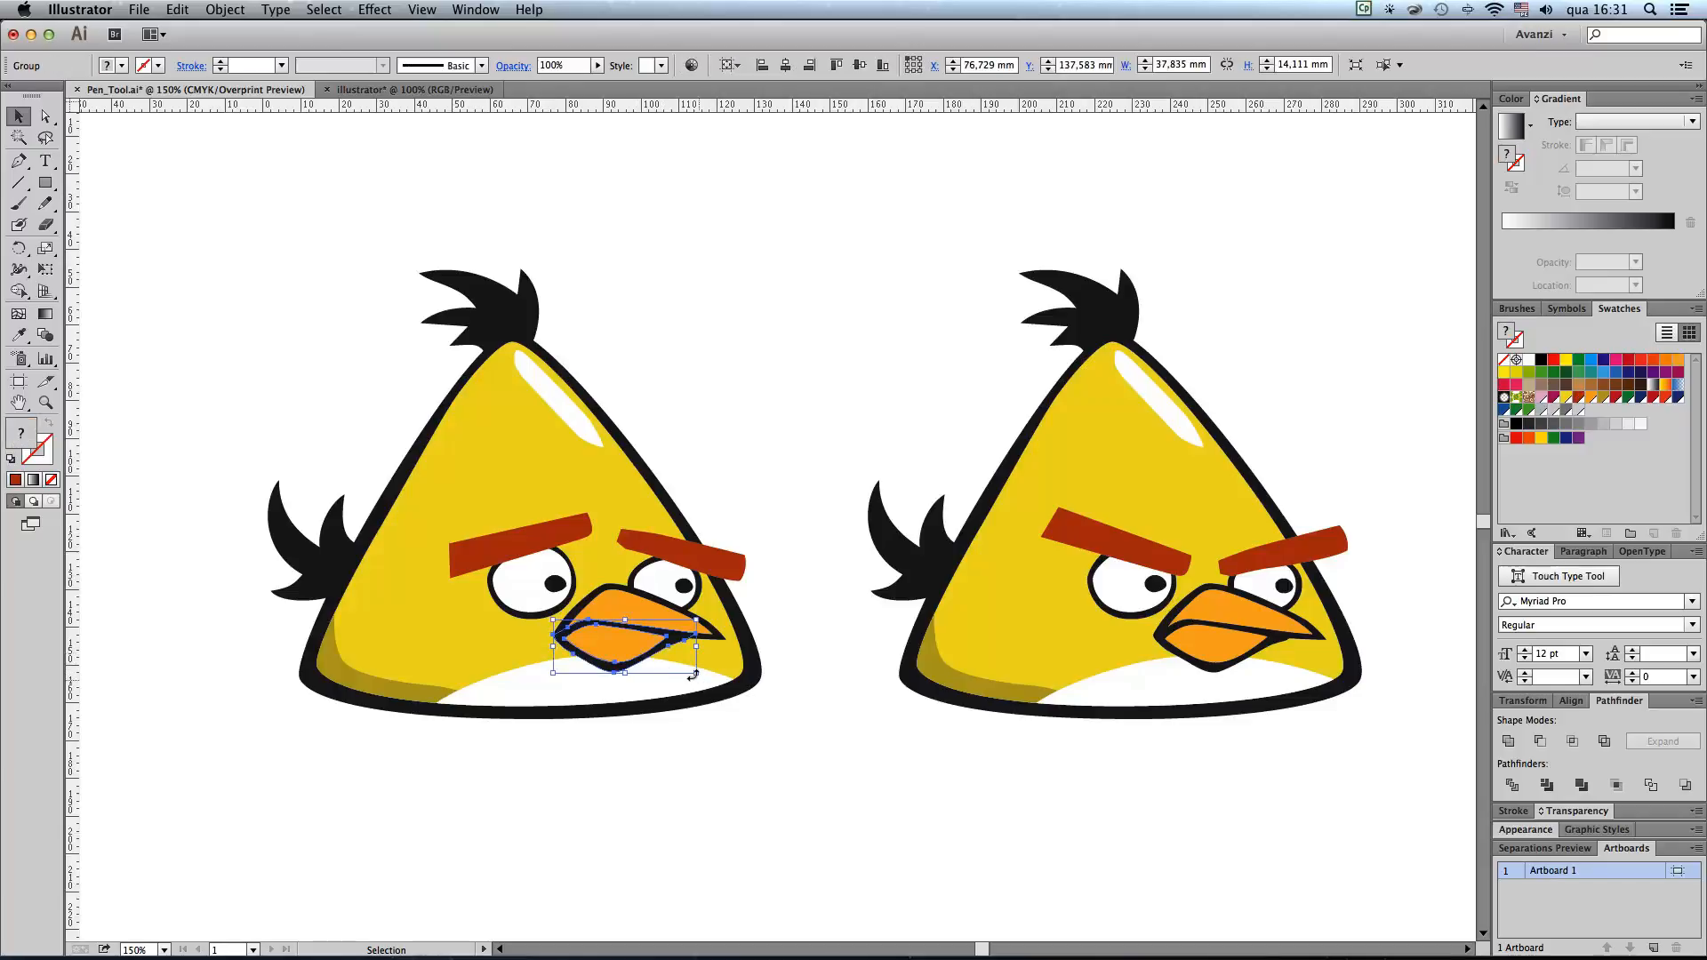
pyautogui.click(18, 248)
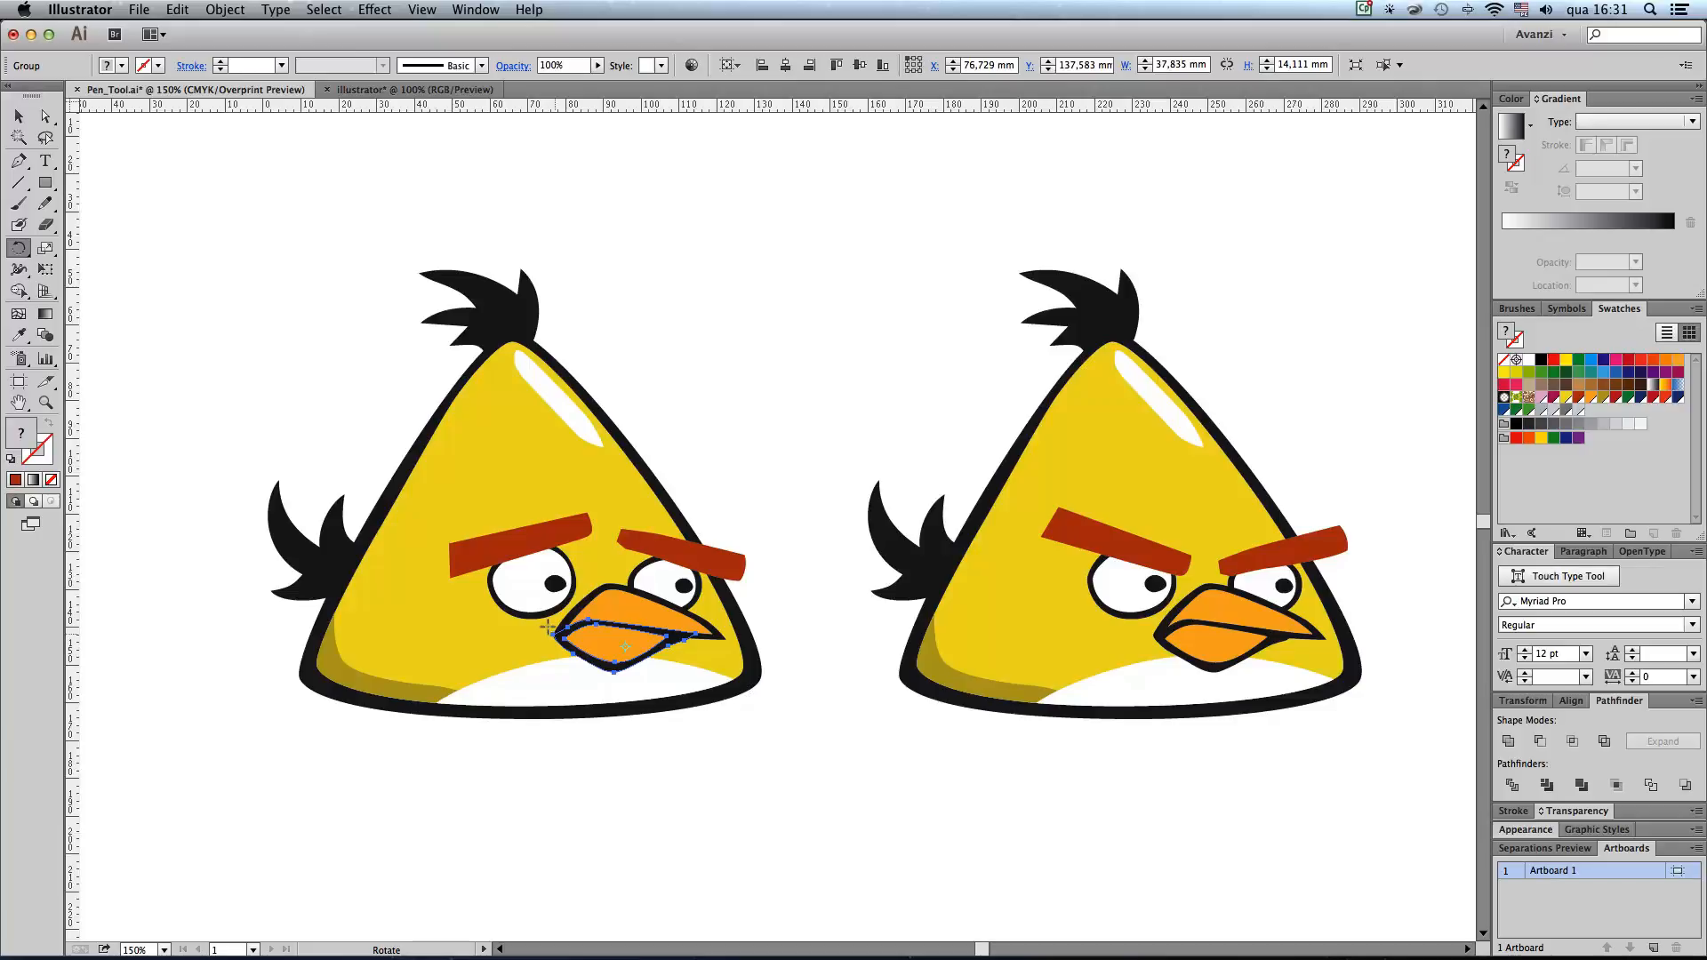
pyautogui.moveTo(676, 662); pyautogui.dragTo(655, 672)
pyautogui.click(18, 116)
pyautogui.click(204, 205)
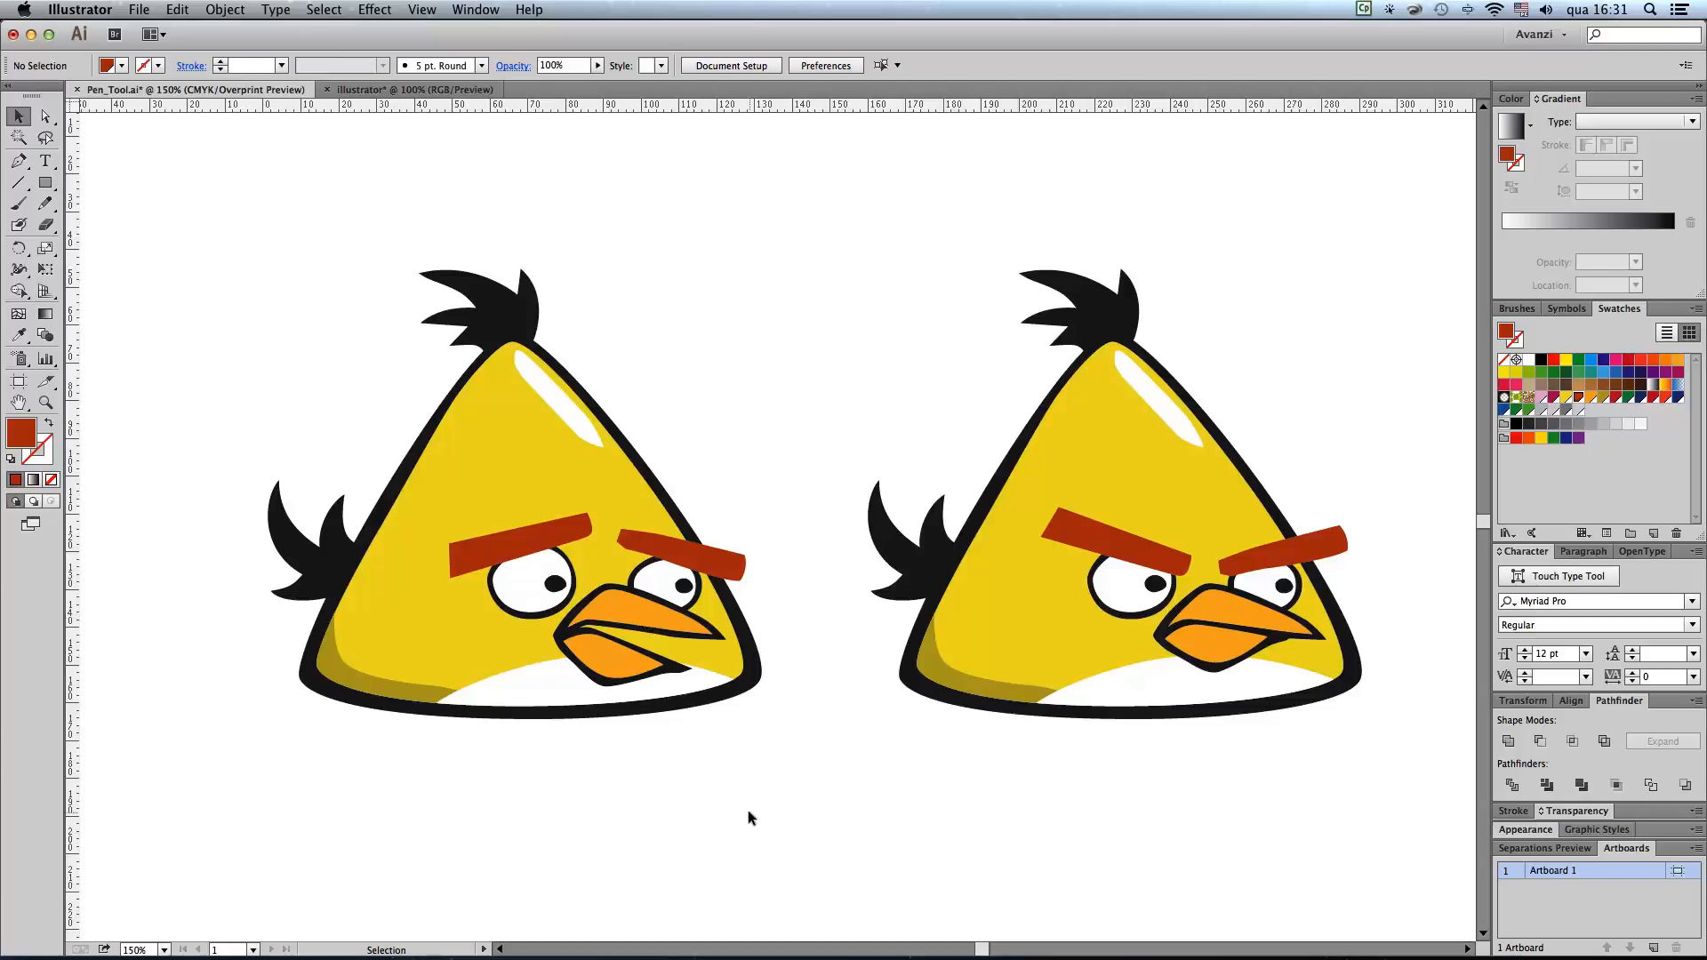
# Step: Rotate the left bird's right eyebrow slightly further clockwise for a steeper slope and clear the selection
pyautogui.moveTo(869, 789); pyautogui.dragTo(822, 809)
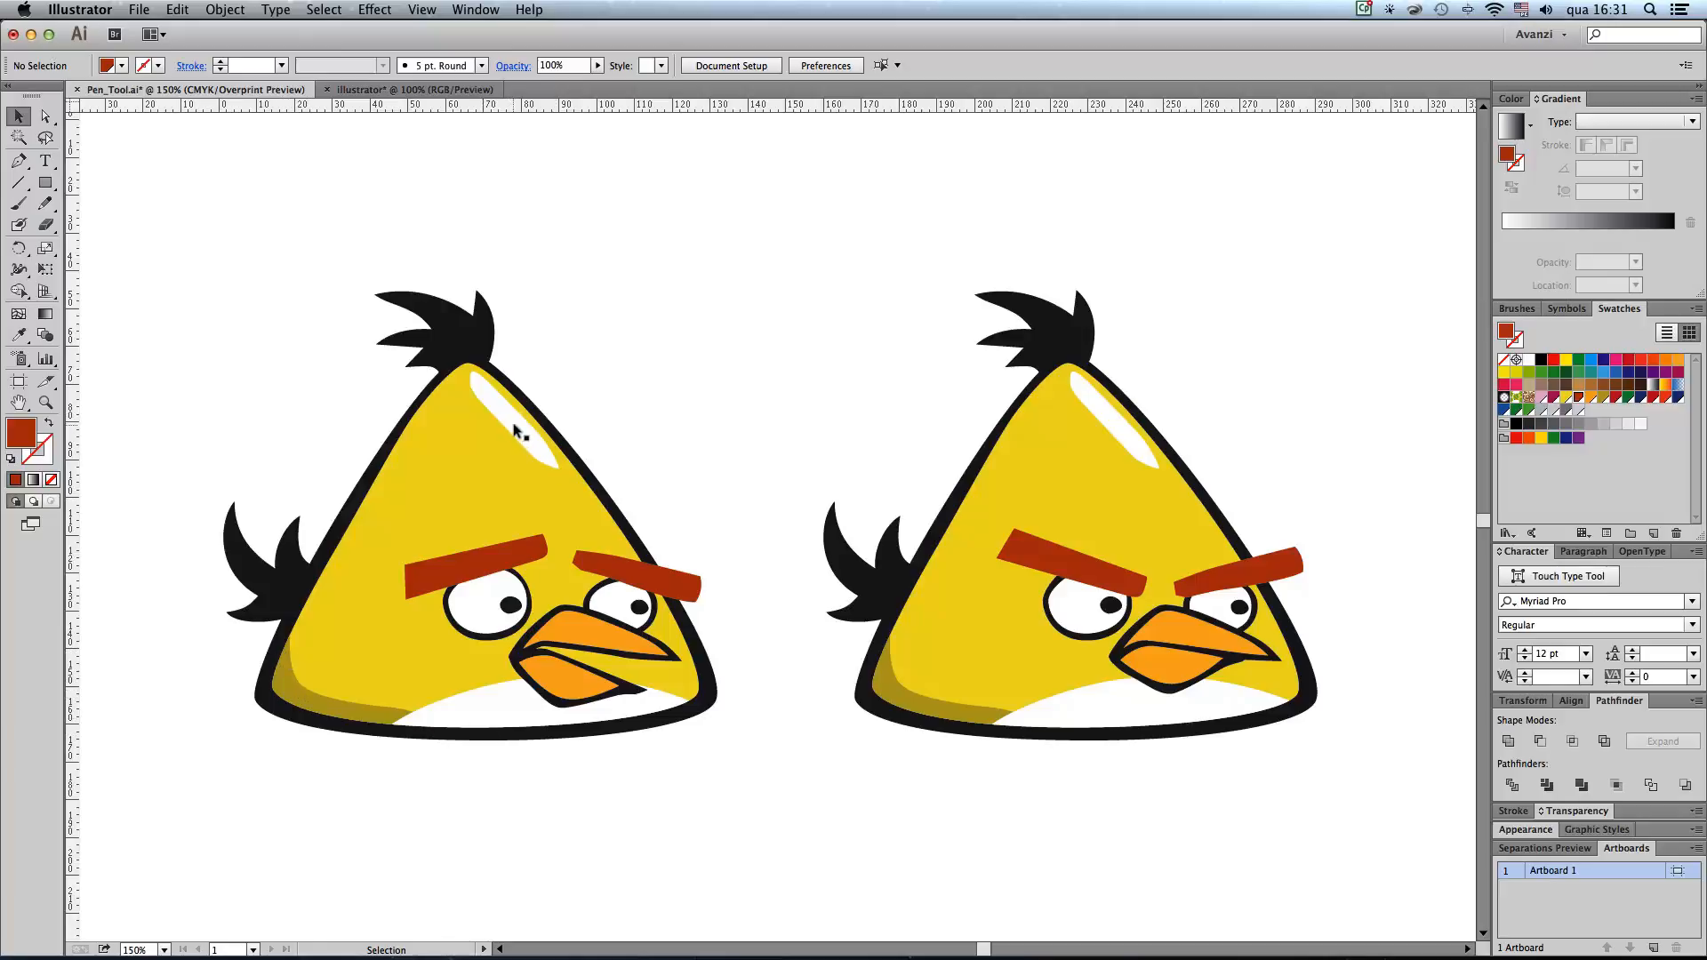
pyautogui.click(685, 582)
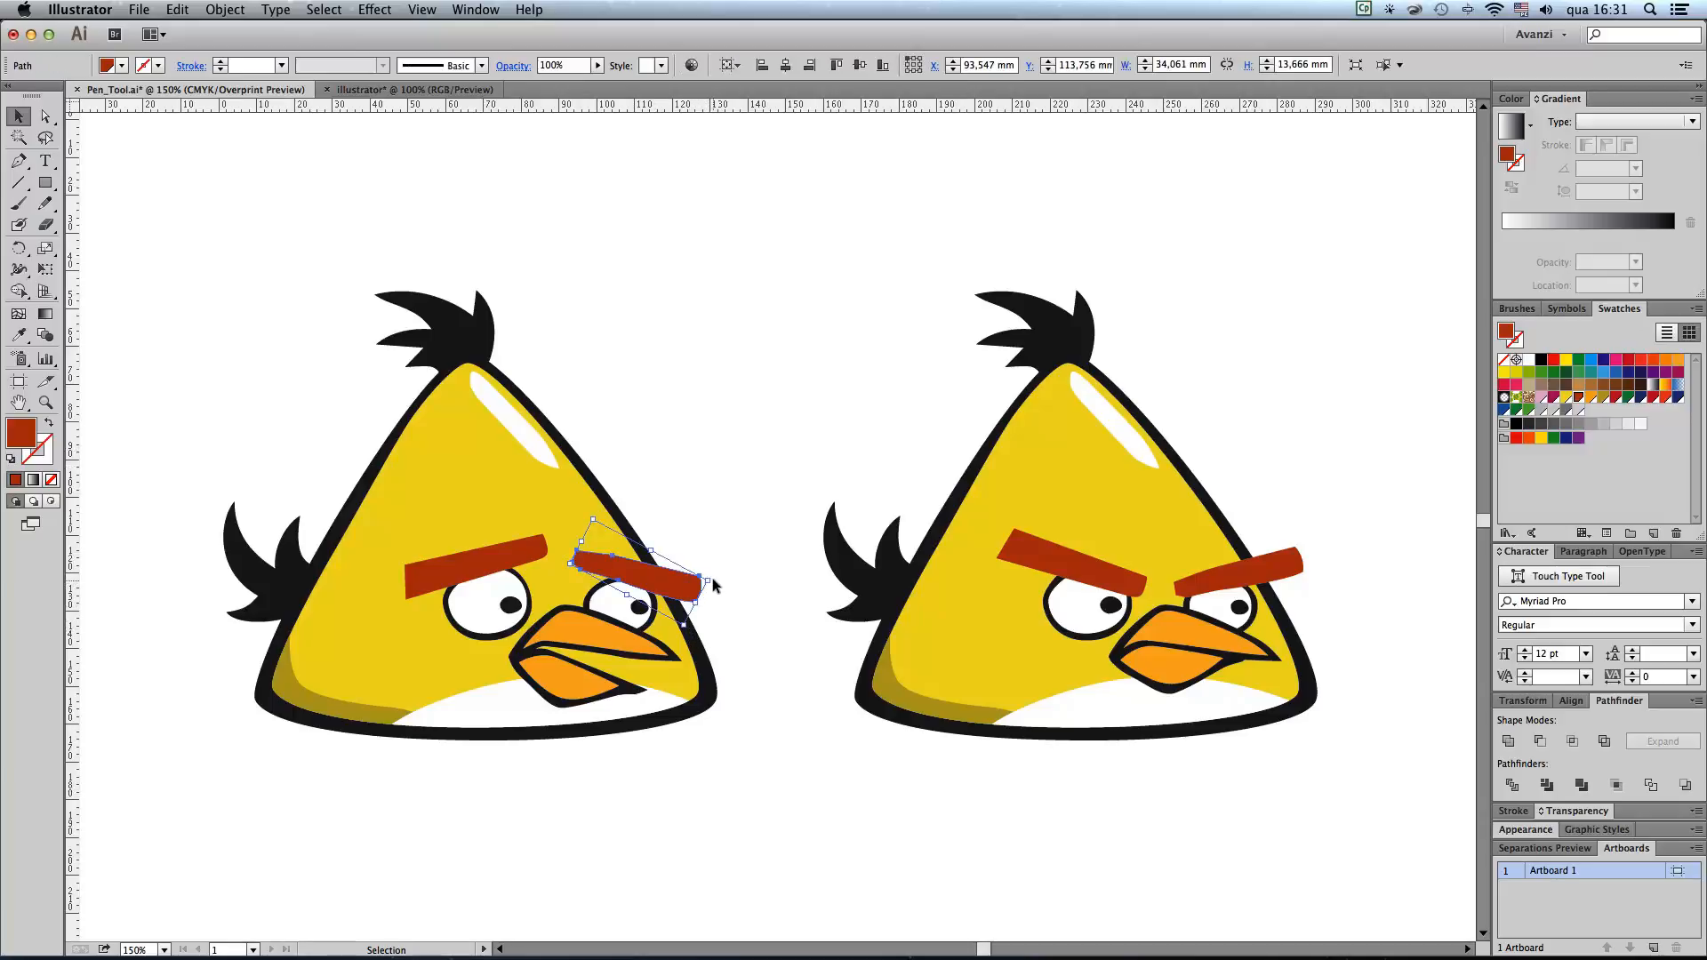
pyautogui.moveTo(708, 565); pyautogui.dragTo(705, 572)
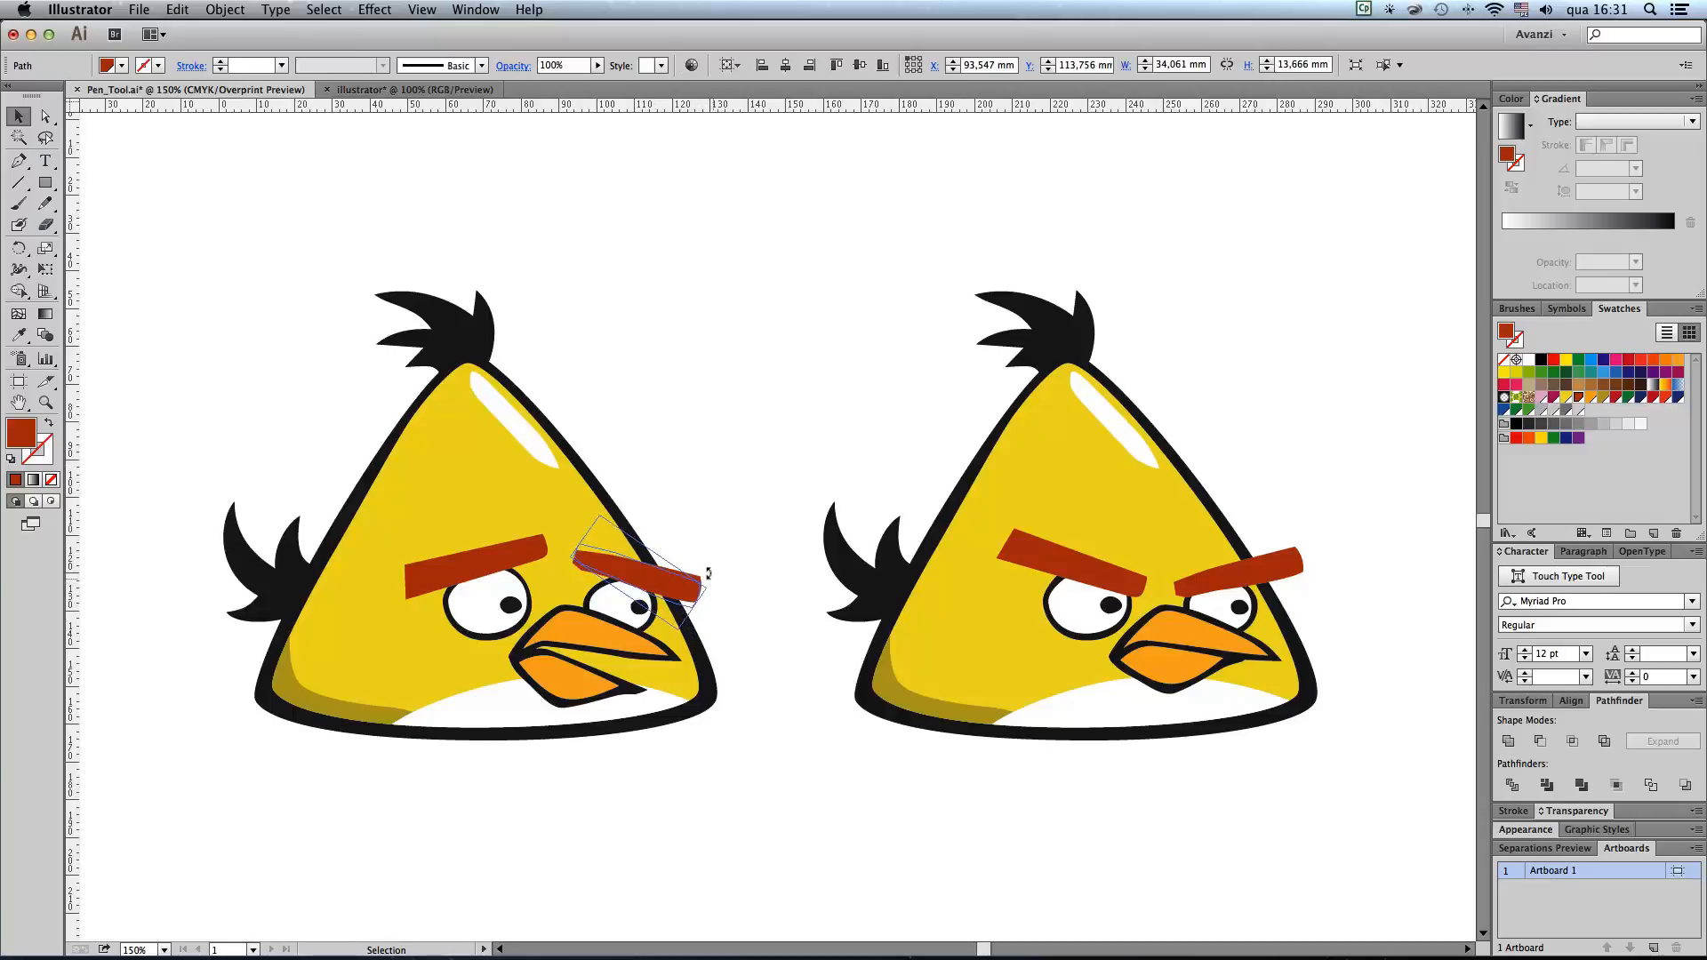
pyautogui.click(707, 498)
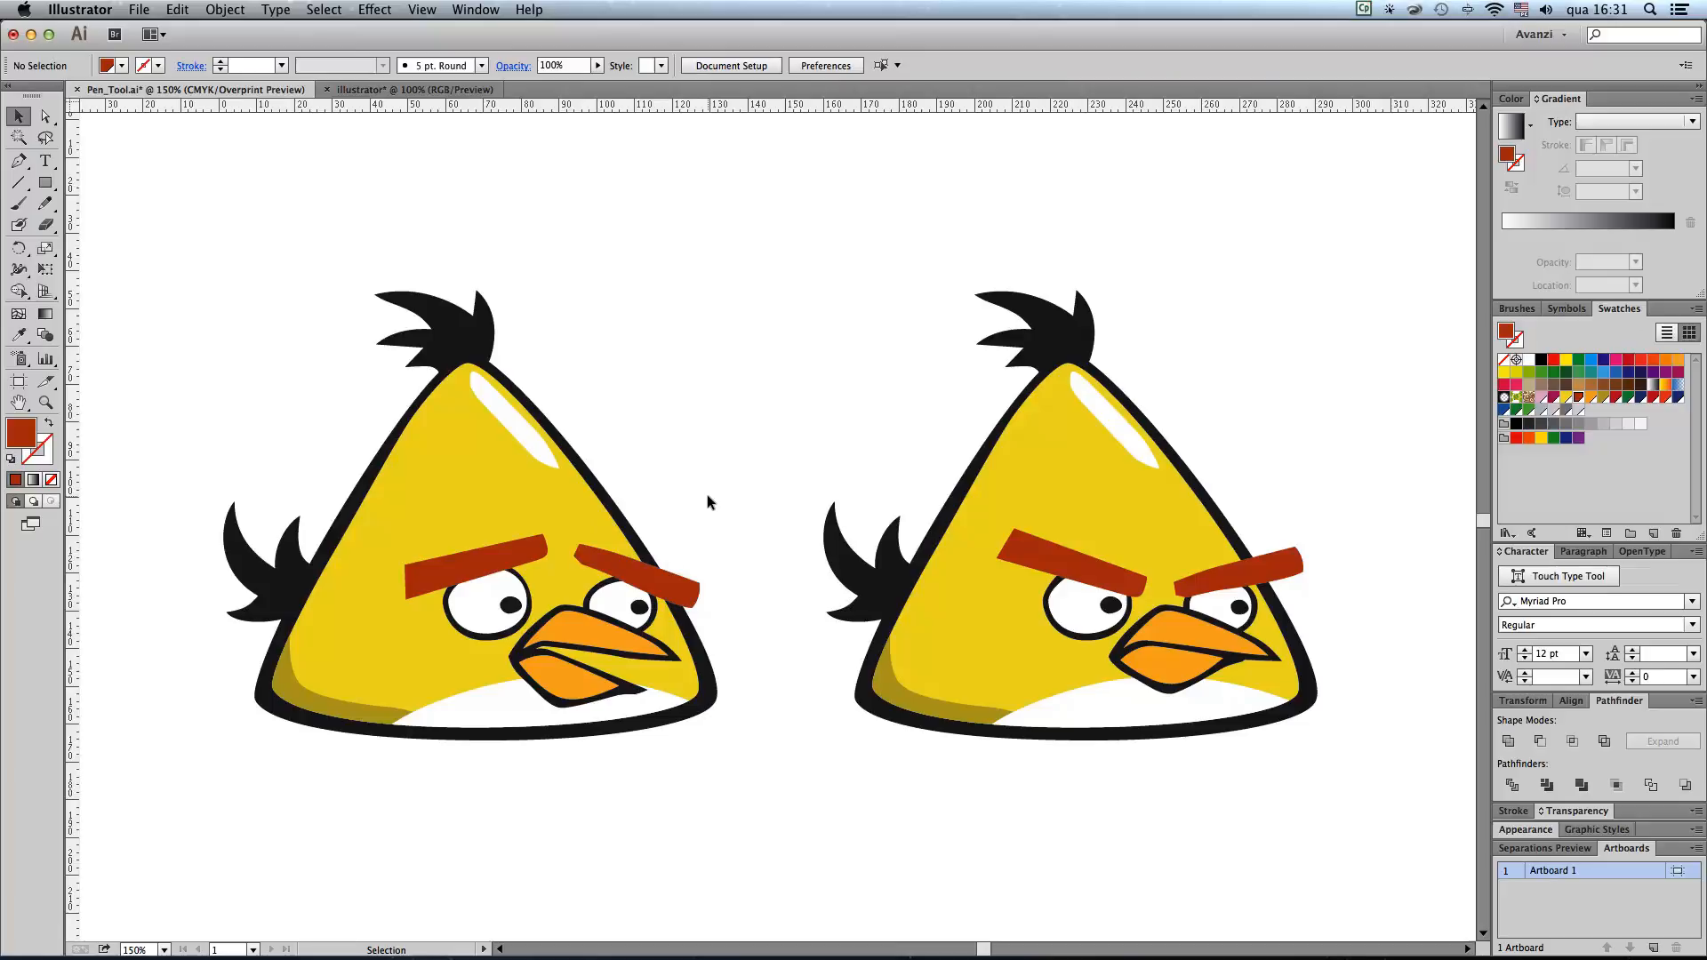